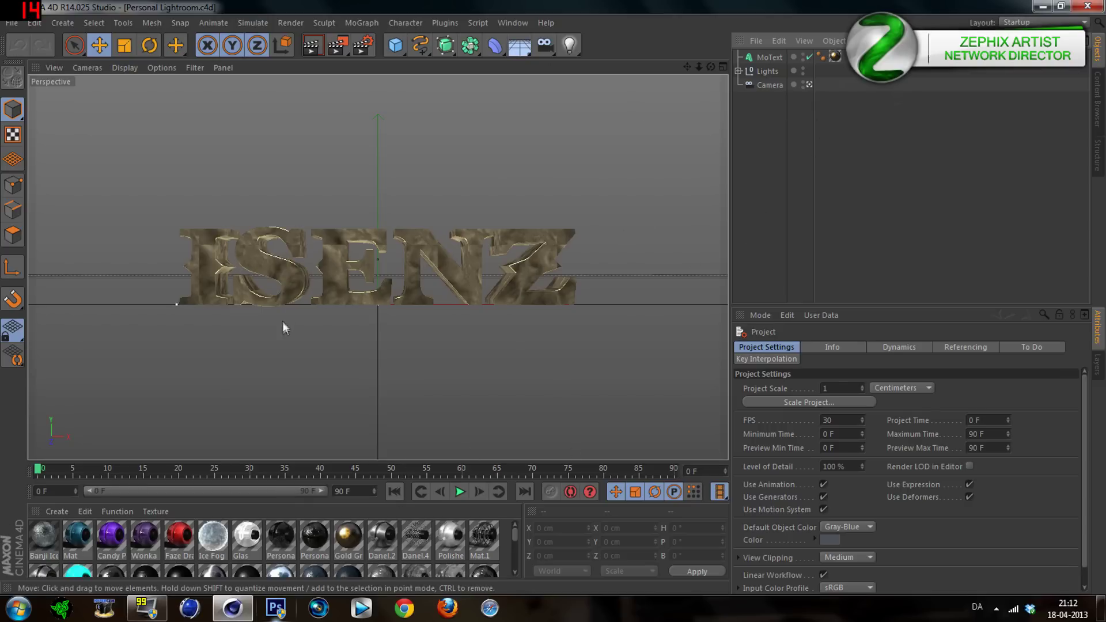
Step: Replace the MoText's 'ISENZ' text with 'Jazz'
left_click(776, 61)
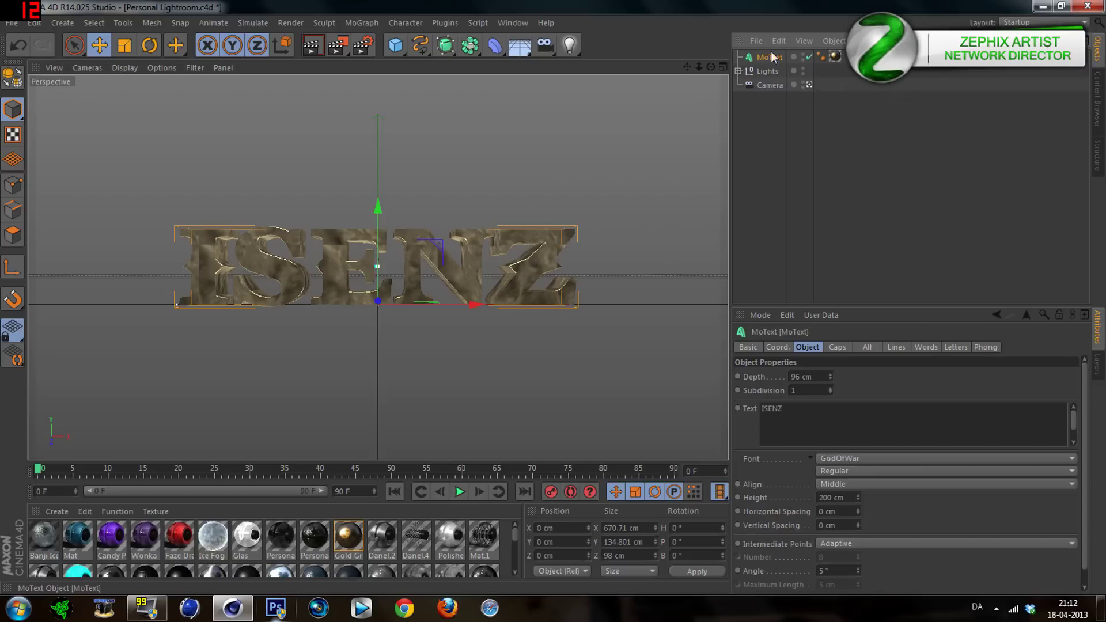
left_click_drag(785, 409, 725, 404)
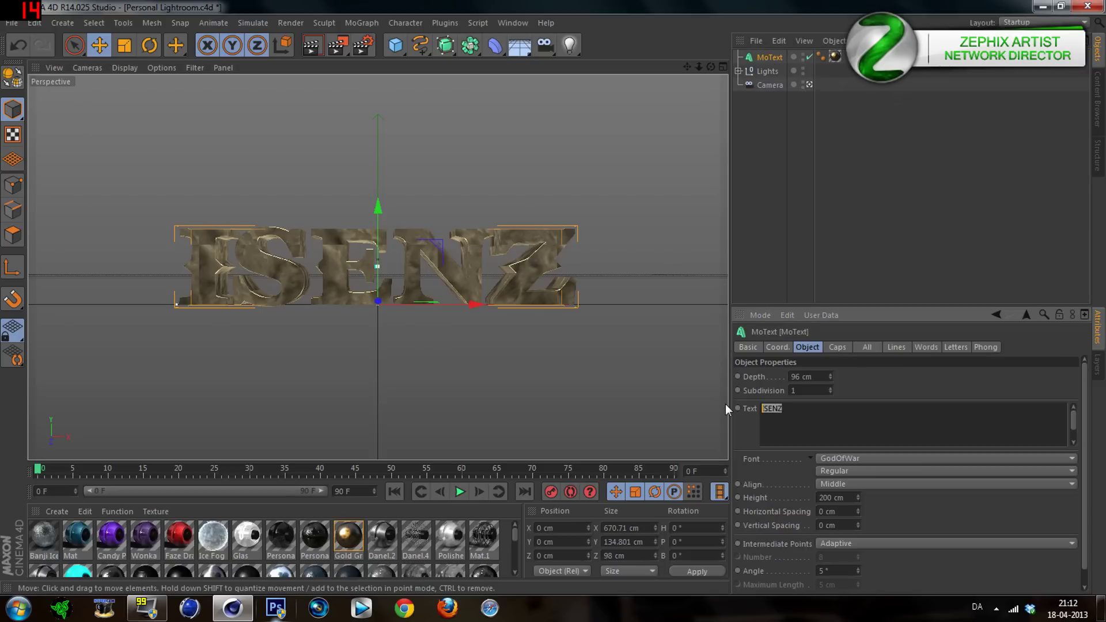
type("Jazz")
left_click(876, 216)
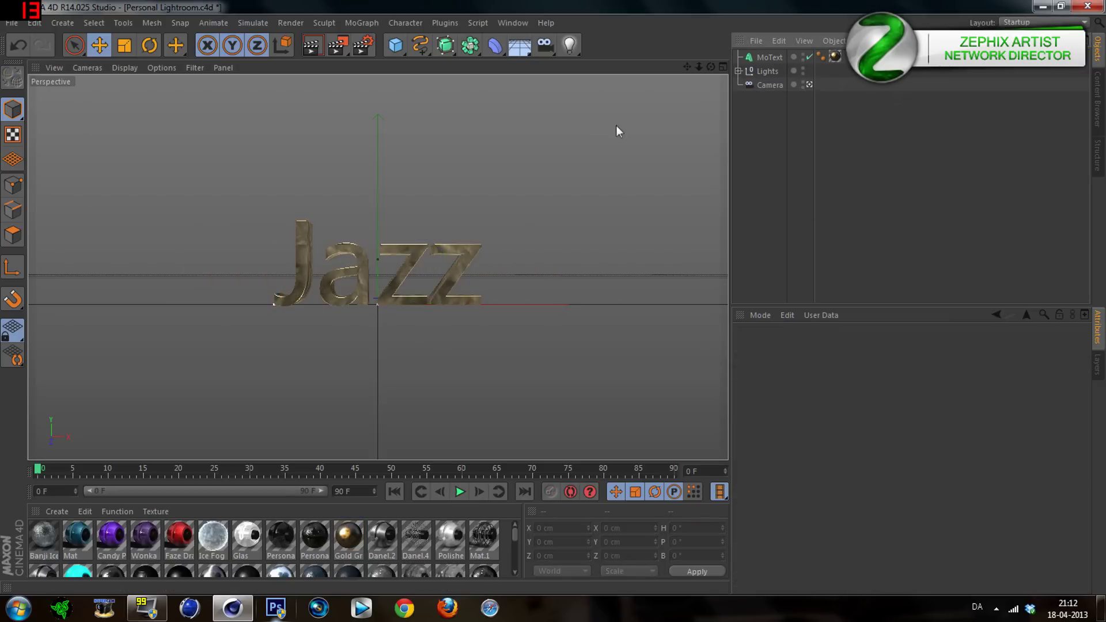
left_click(771, 57)
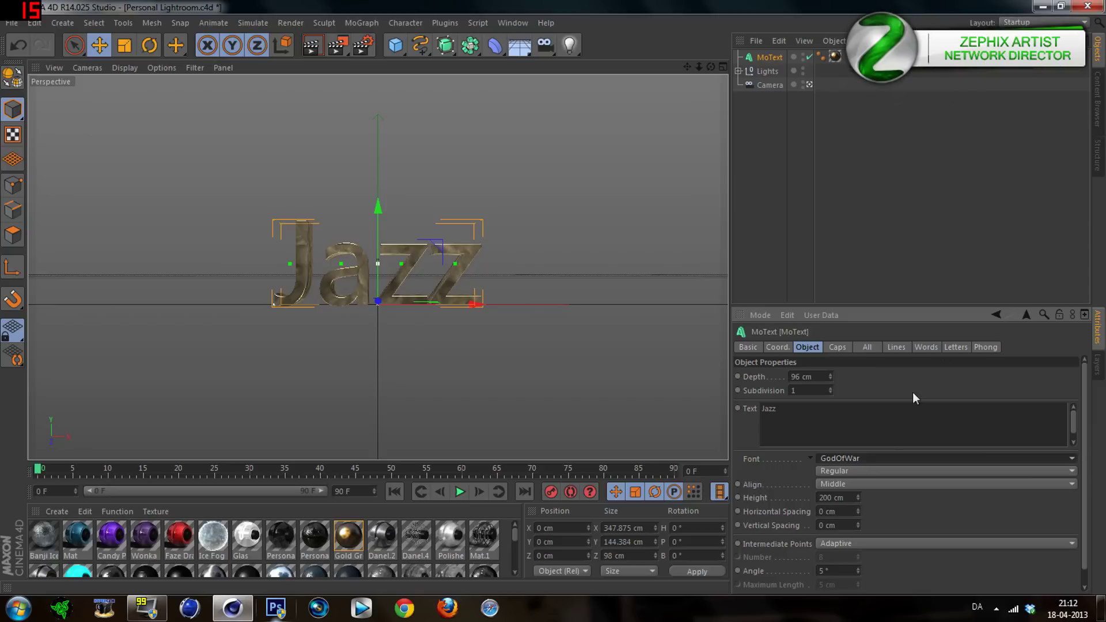
left_click(1067, 458)
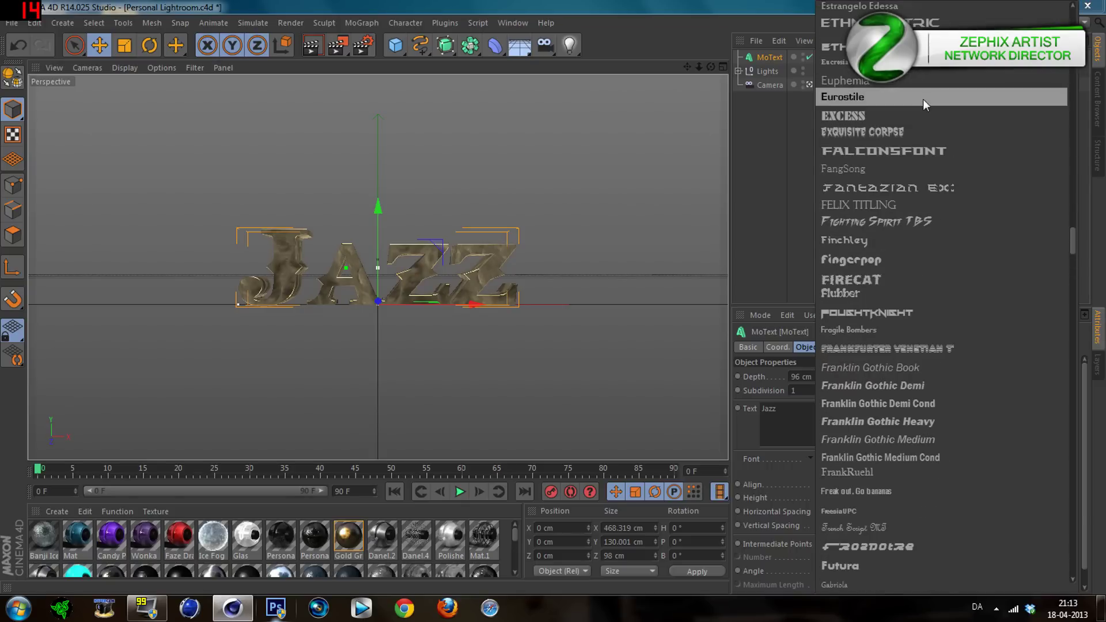
Step: Set the Jazz MoText font to FalconsFont and delete its gold texture tag
left_click(908, 151)
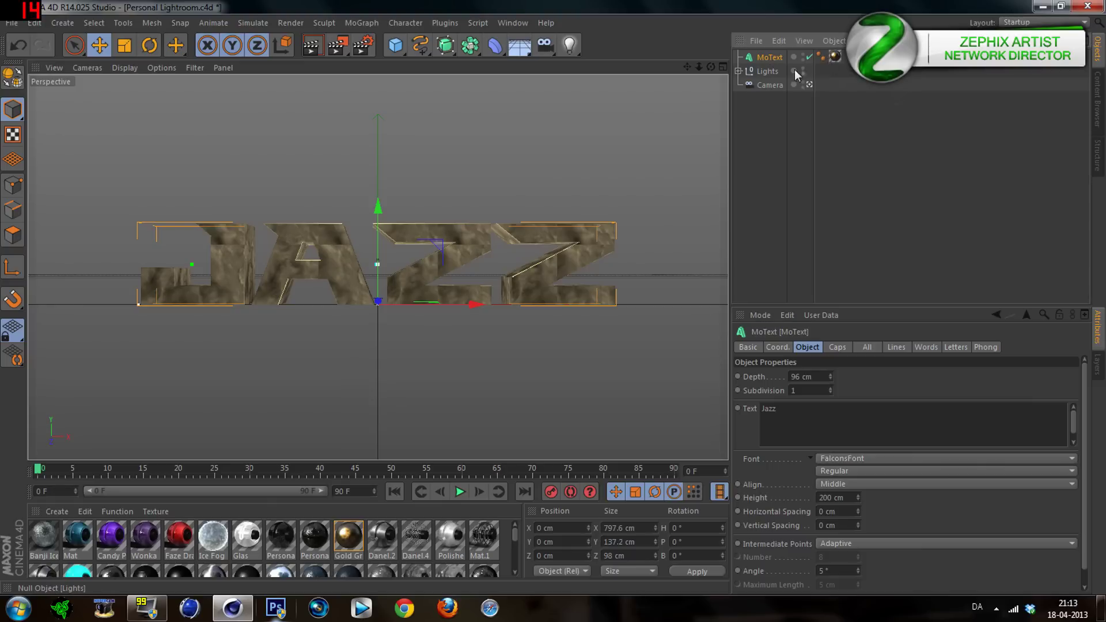
left_click(835, 55)
key("Delete")
Step: Apply Gold Grunge to the JAZZ MoText with Cubic projection and open it for editing
left_click(831, 202)
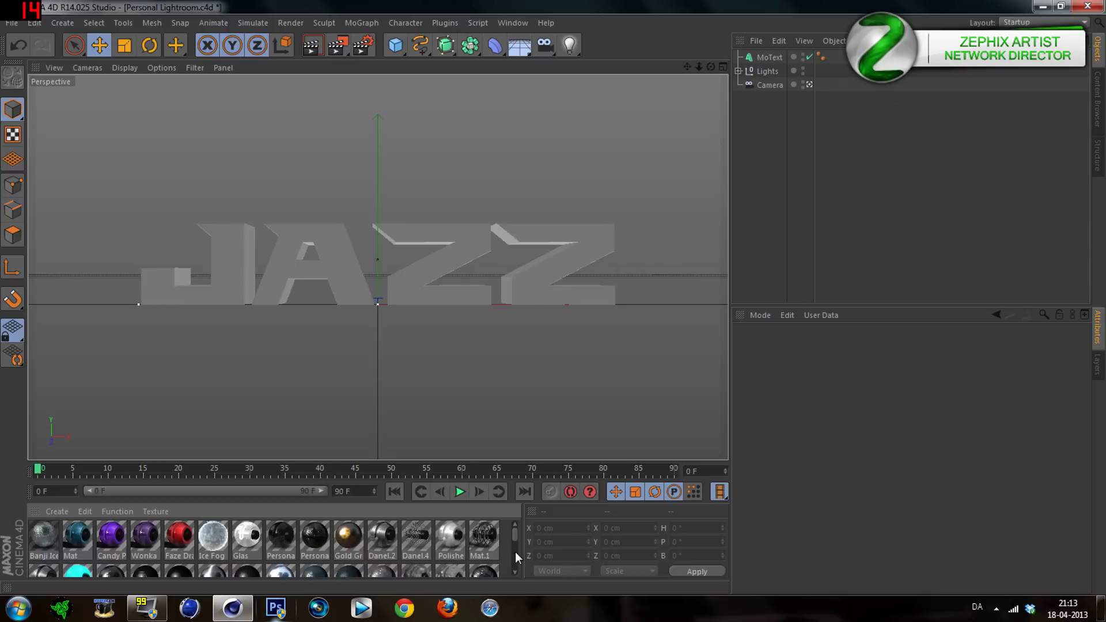
left_click_drag(348, 544, 769, 58)
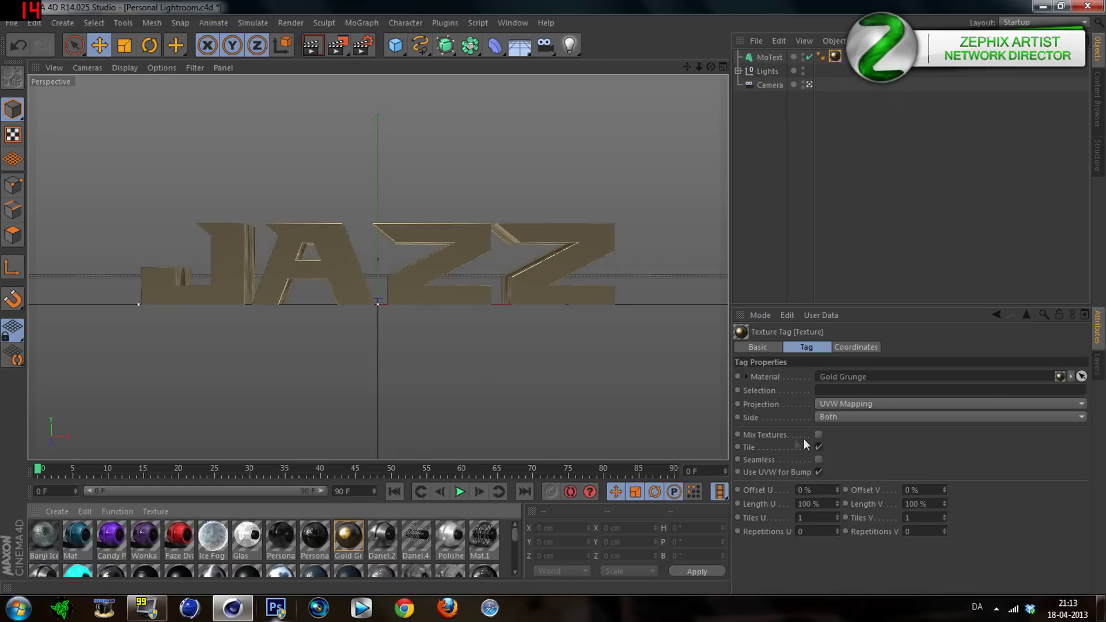
left_click(824, 407)
left_click(835, 463)
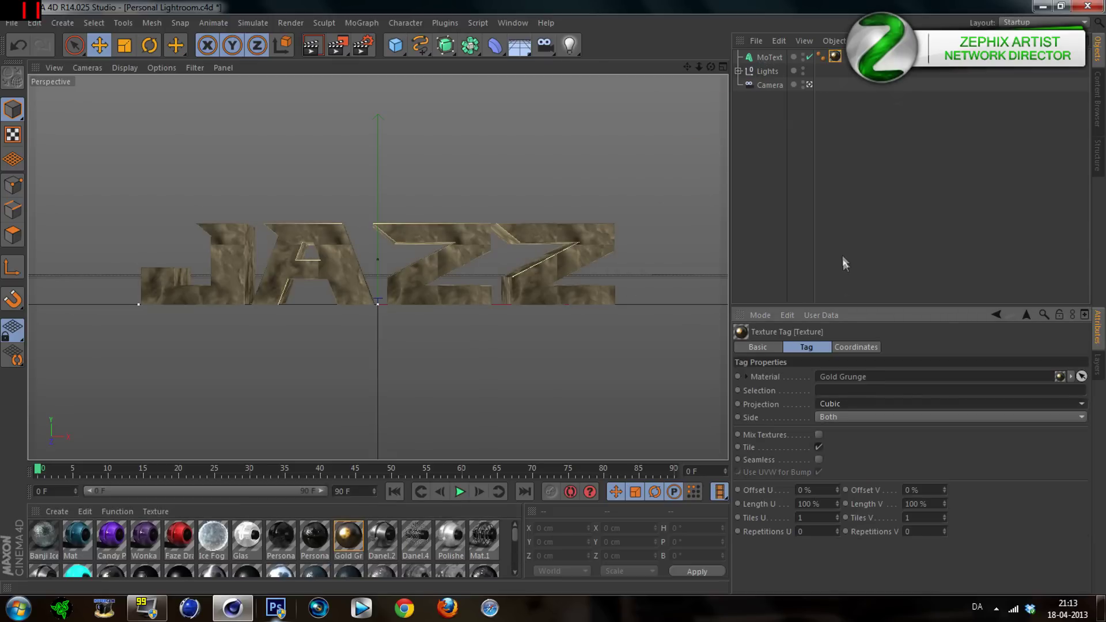
left_click(361, 538)
double_click(361, 538)
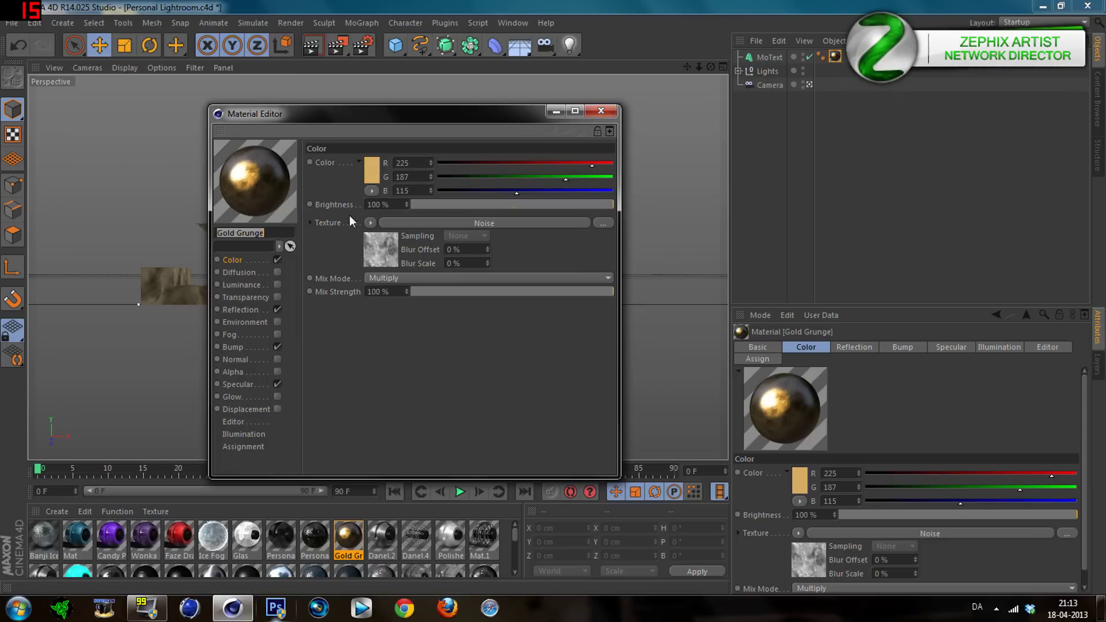
Step: Shift the Gold Grunge colour and reflection hues to purple
left_click(376, 185)
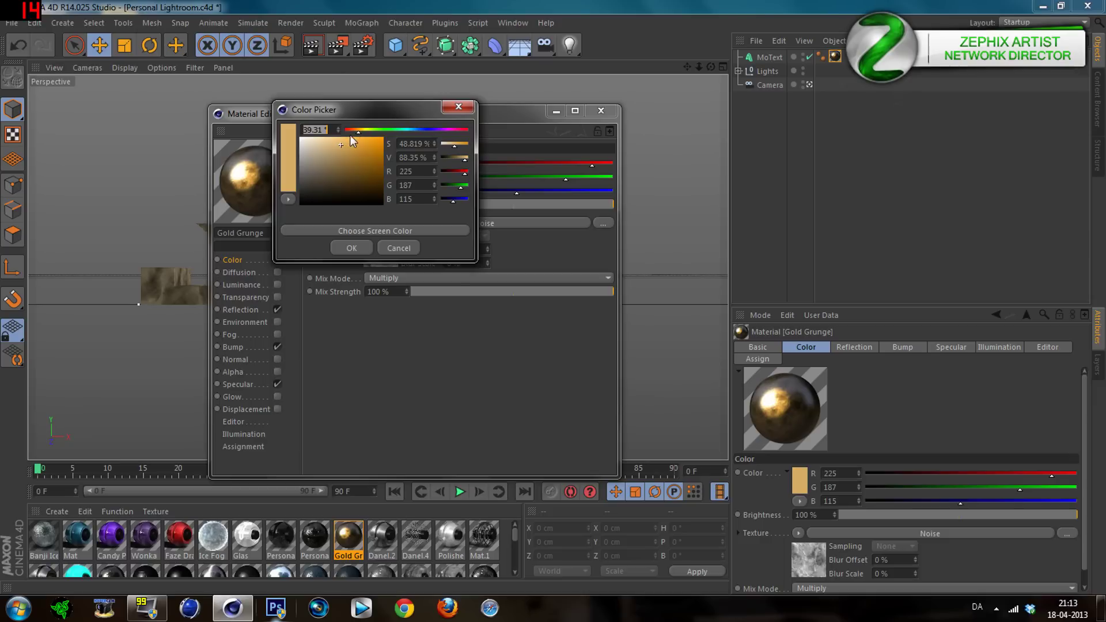
left_click_drag(364, 136, 444, 136)
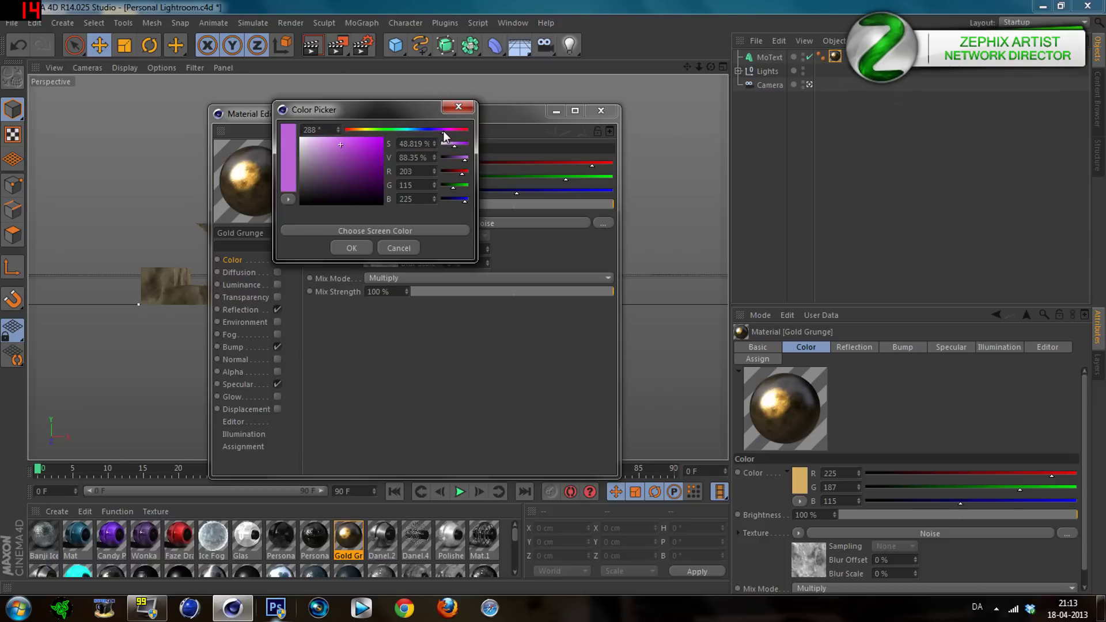
left_click(360, 244)
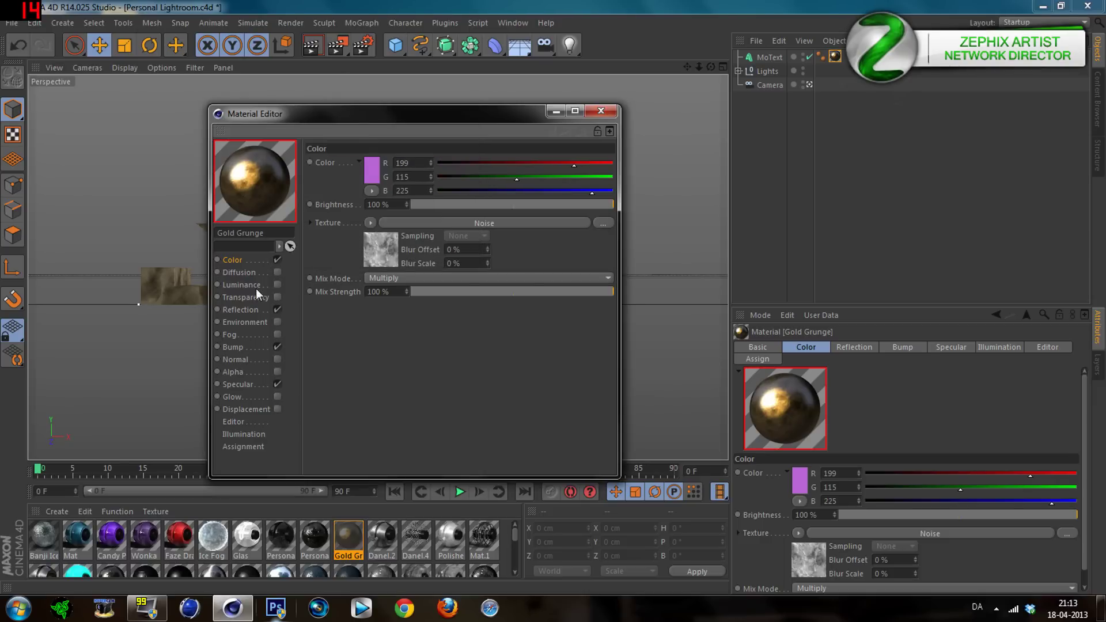
left_click(247, 311)
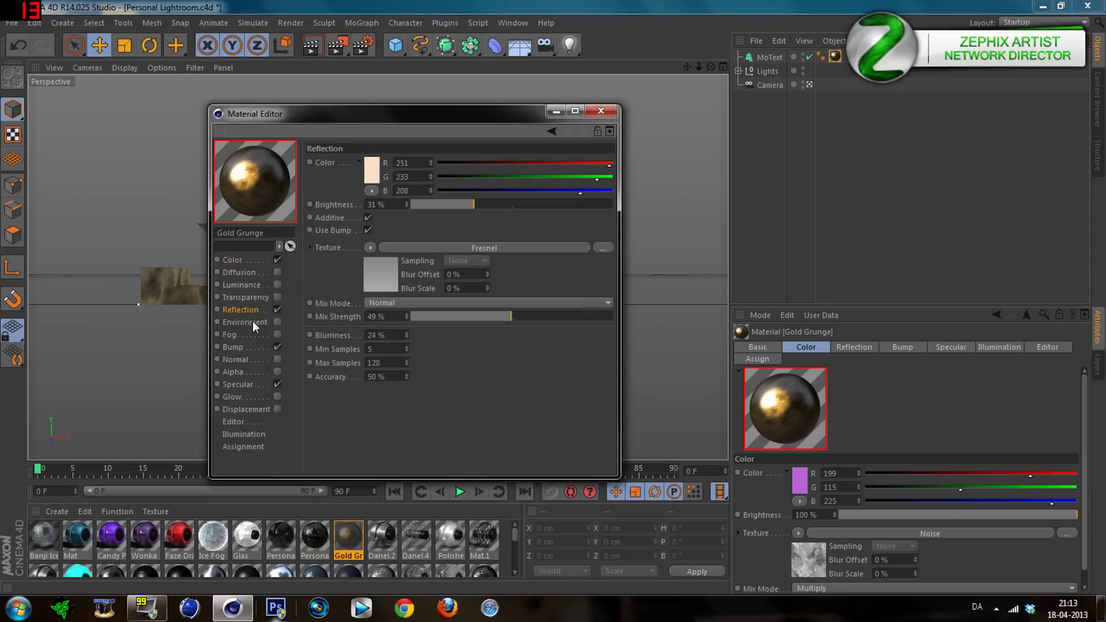
left_click(373, 174)
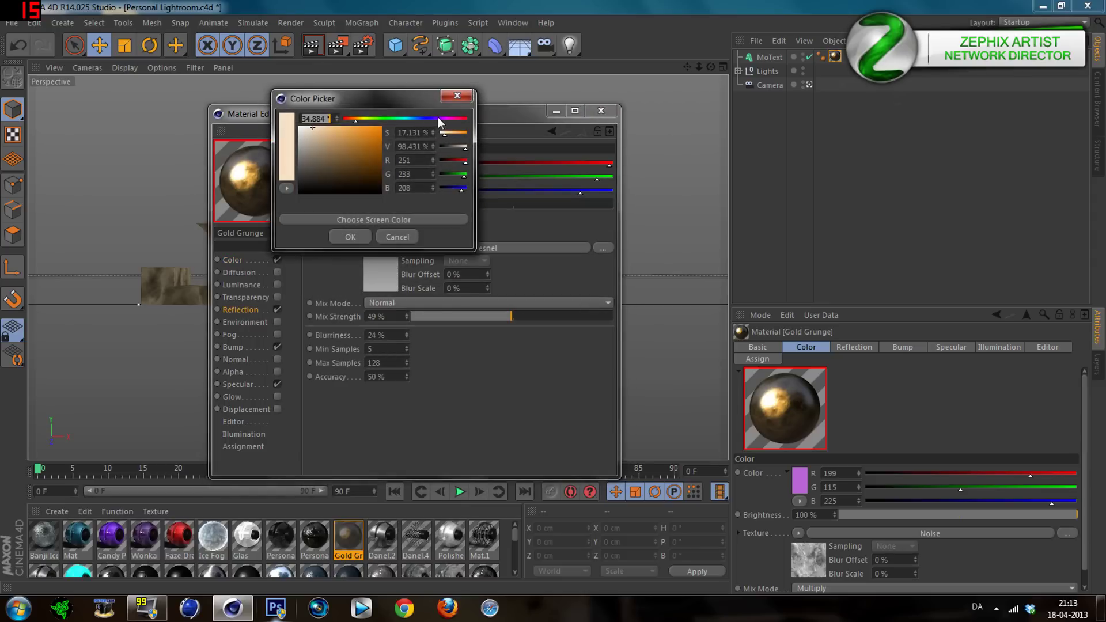
left_click(442, 118)
left_click_drag(443, 119, 444, 119)
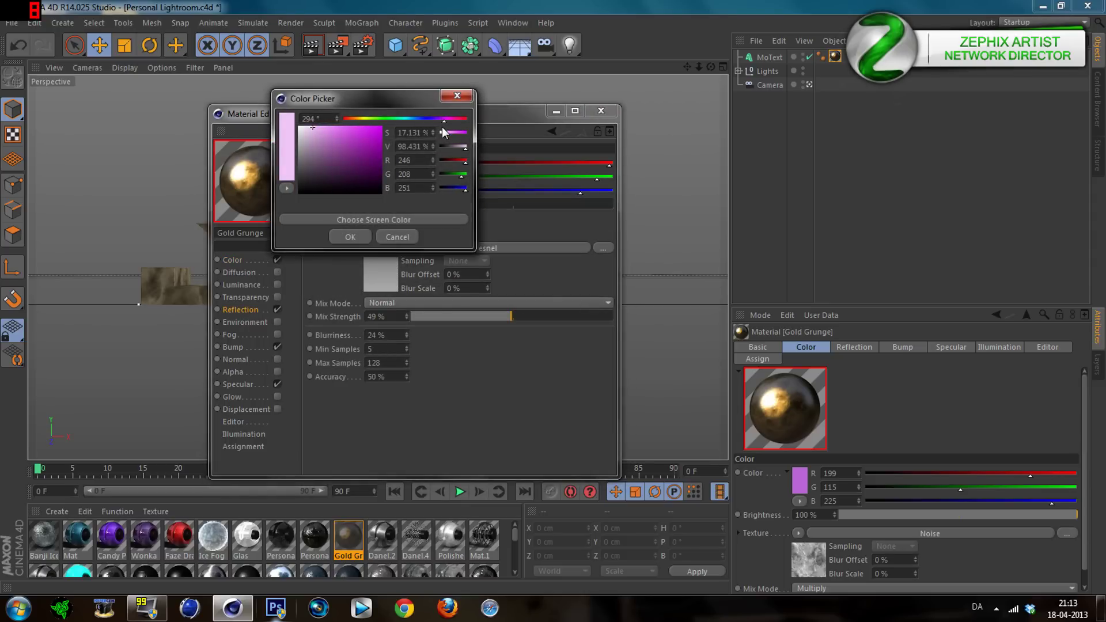
left_click(358, 233)
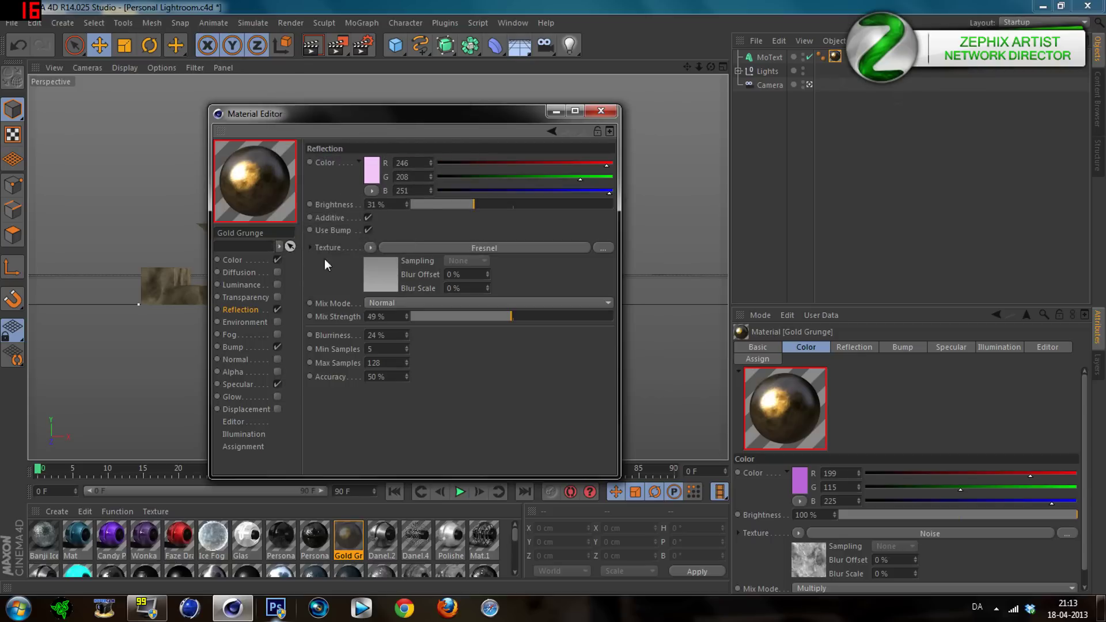
Step: Shift the specular colour hue to magenta and close the Material Editor
left_click(234, 383)
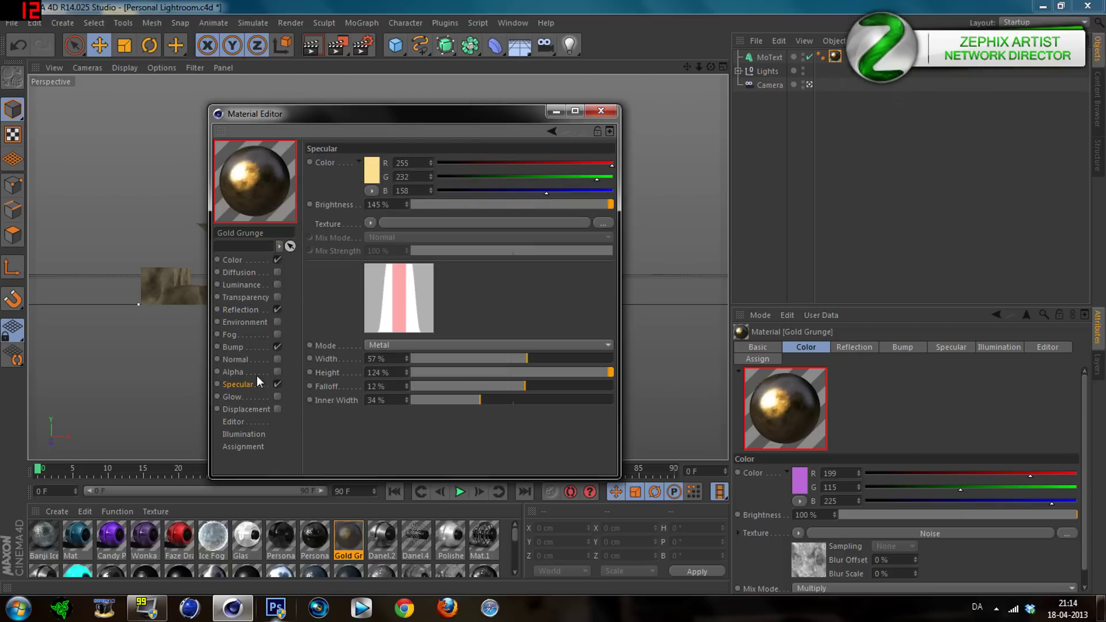
left_click(379, 168)
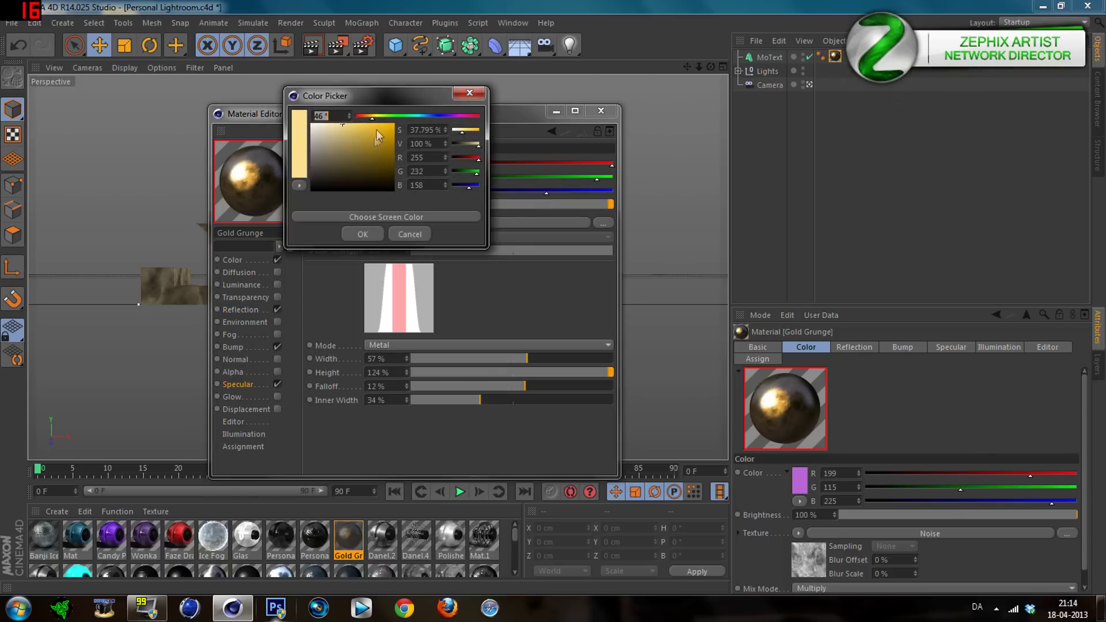
left_click_drag(376, 116, 455, 119)
left_click(363, 236)
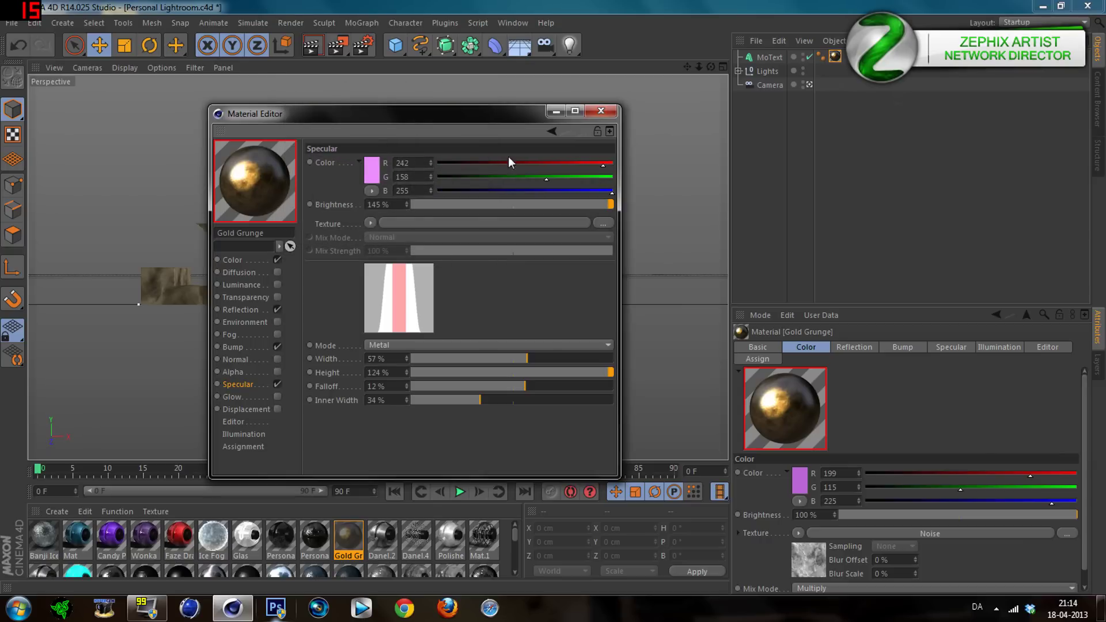
left_click(601, 110)
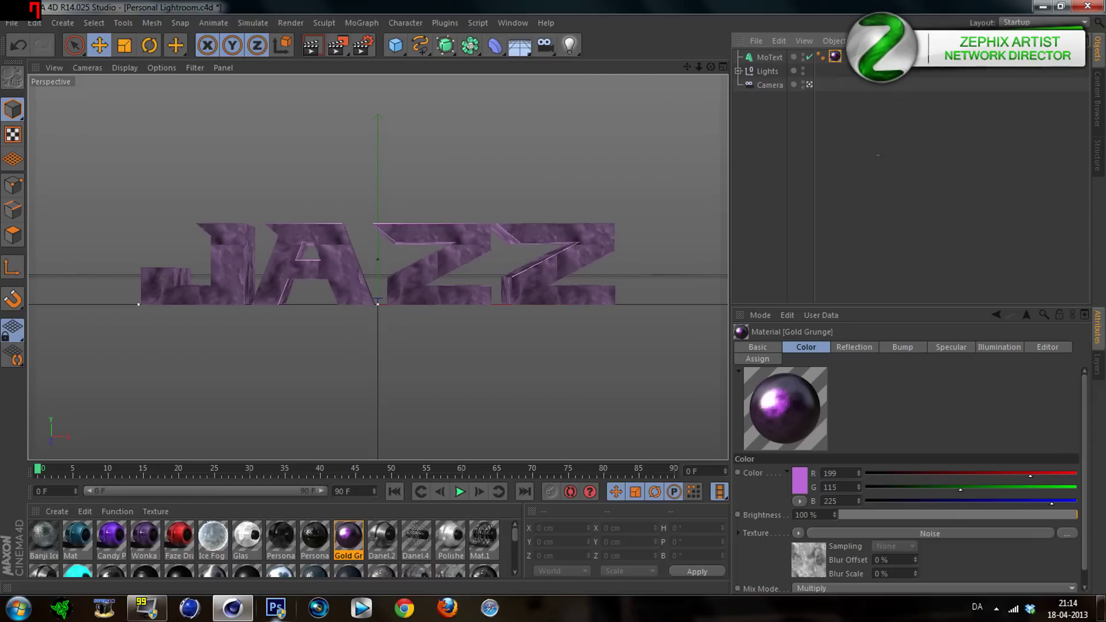
left_click(835, 56)
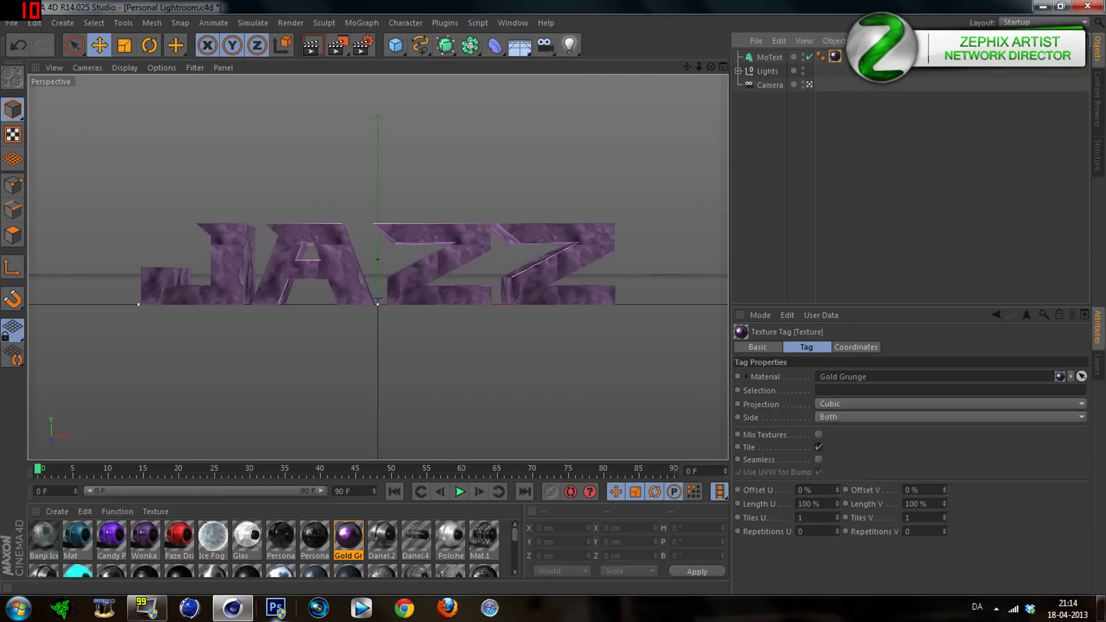
Step: Keep Cubic projection and scale the JAZZ MoText to about 80%, height 159.453 cm
left_click(835, 403)
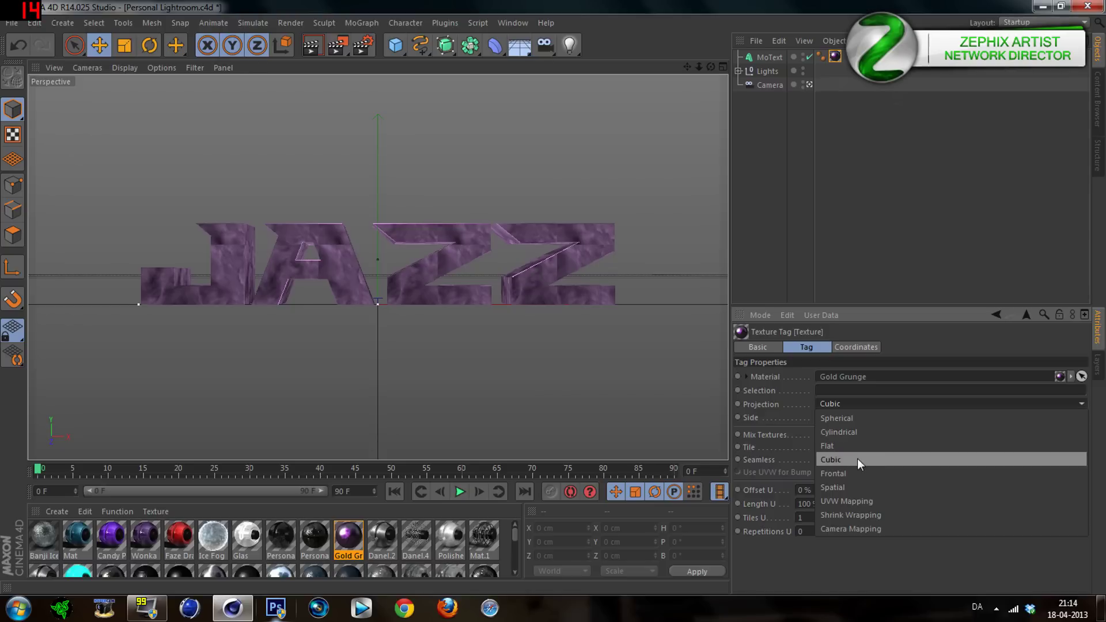
left_click(844, 132)
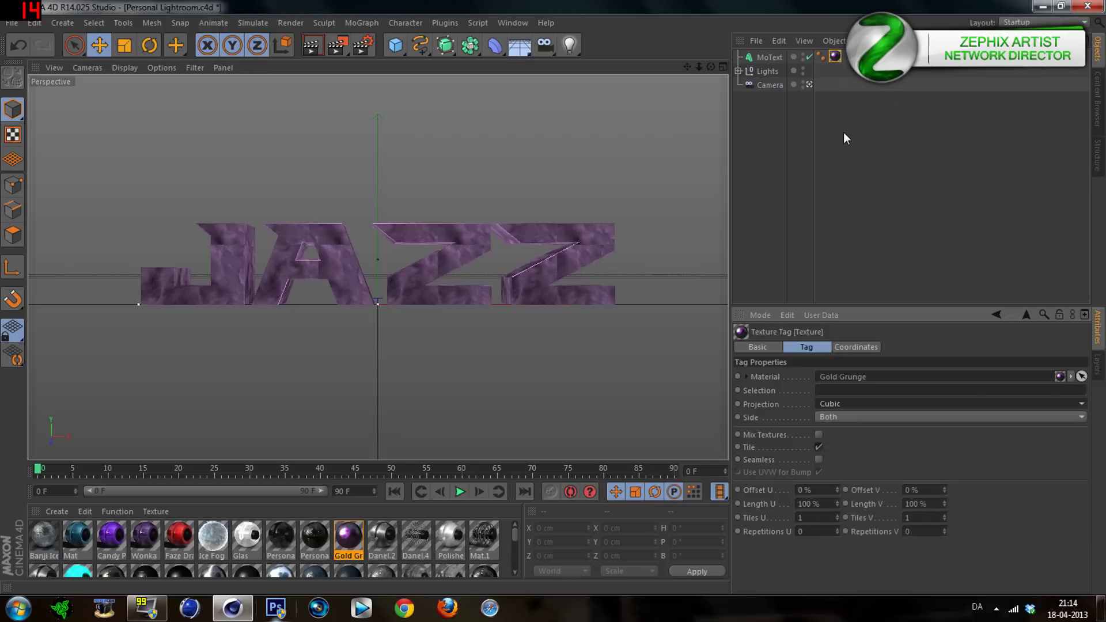
left_click(124, 45)
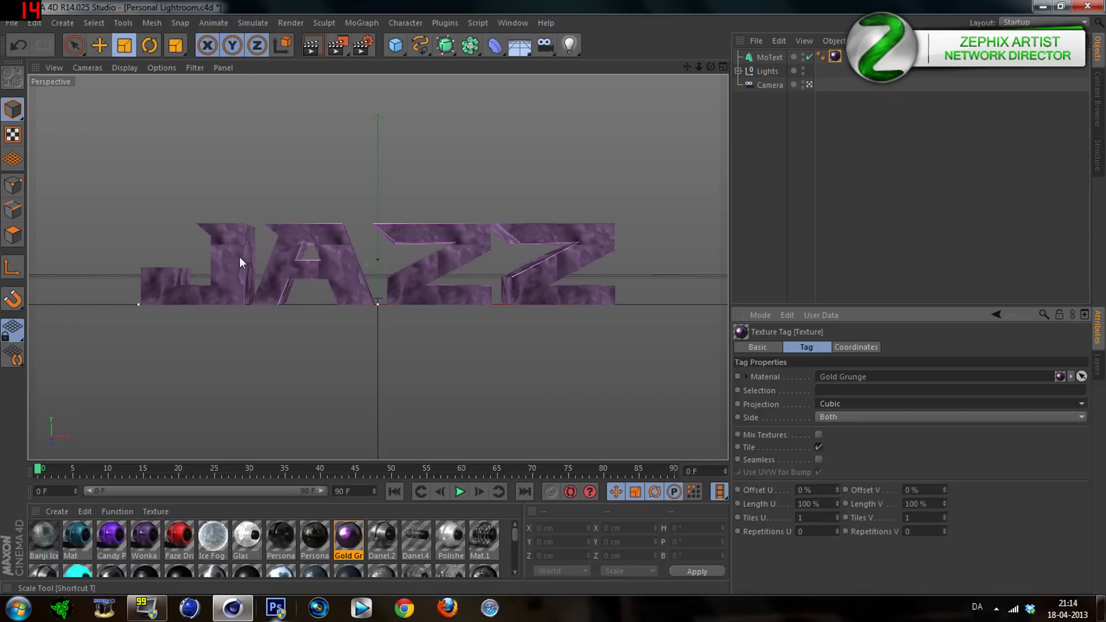
left_click(770, 58)
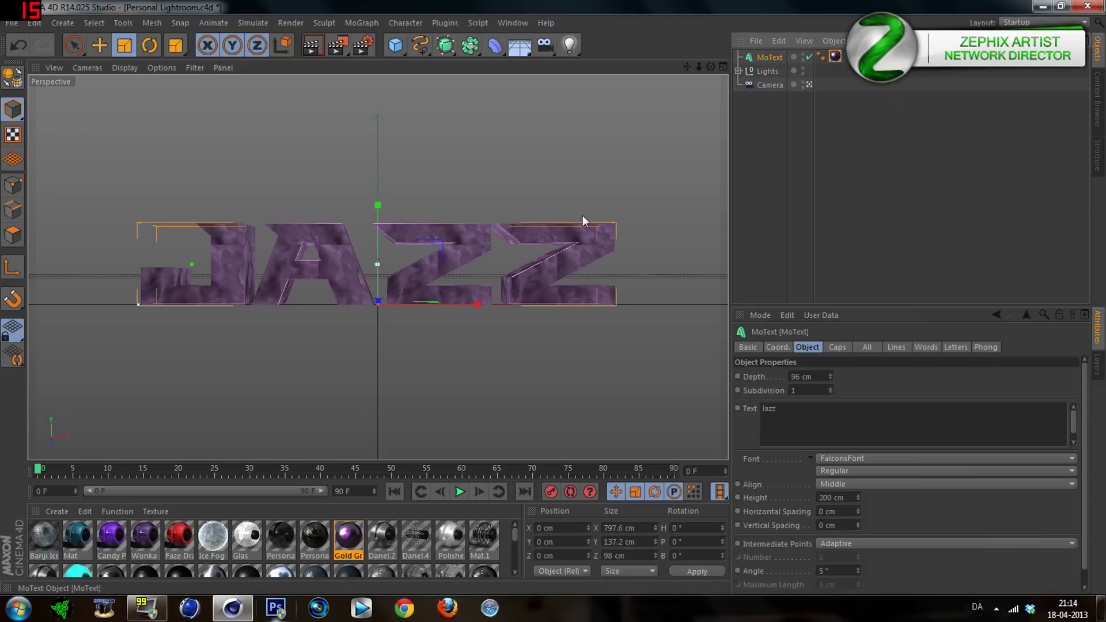
left_click_drag(475, 305, 457, 307)
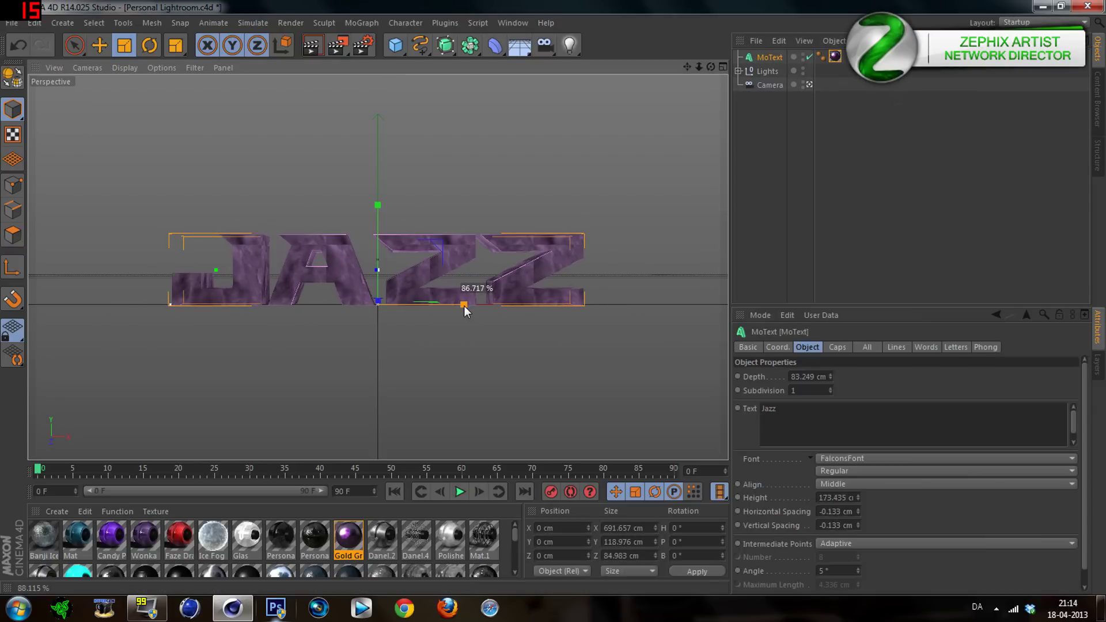
left_click(735, 224)
left_click(99, 45)
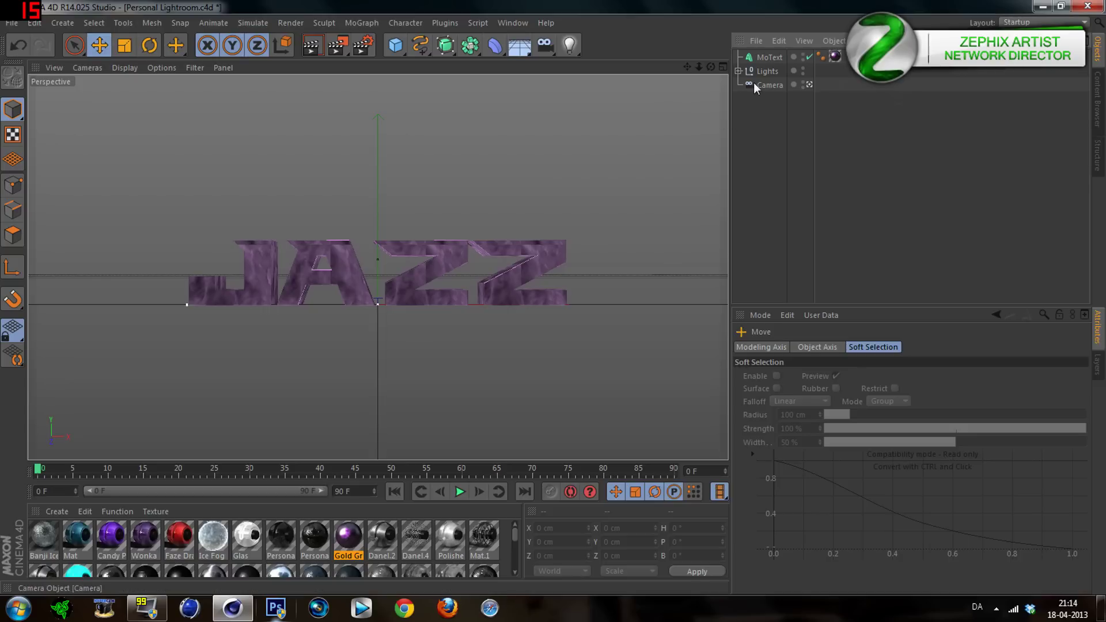
left_click(766, 57)
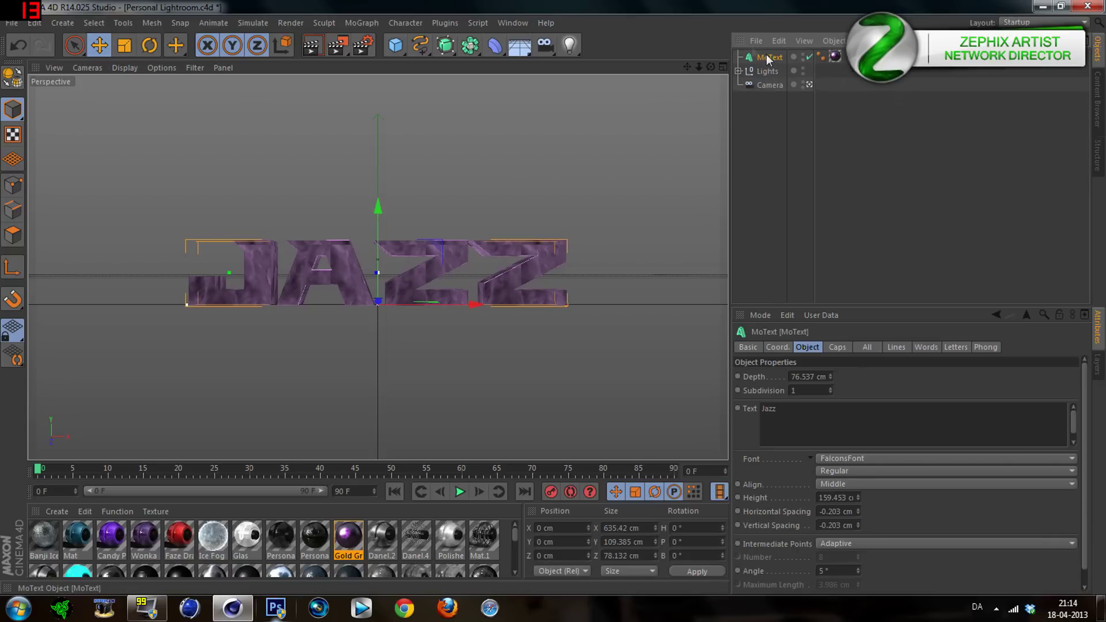
left_click(443, 23)
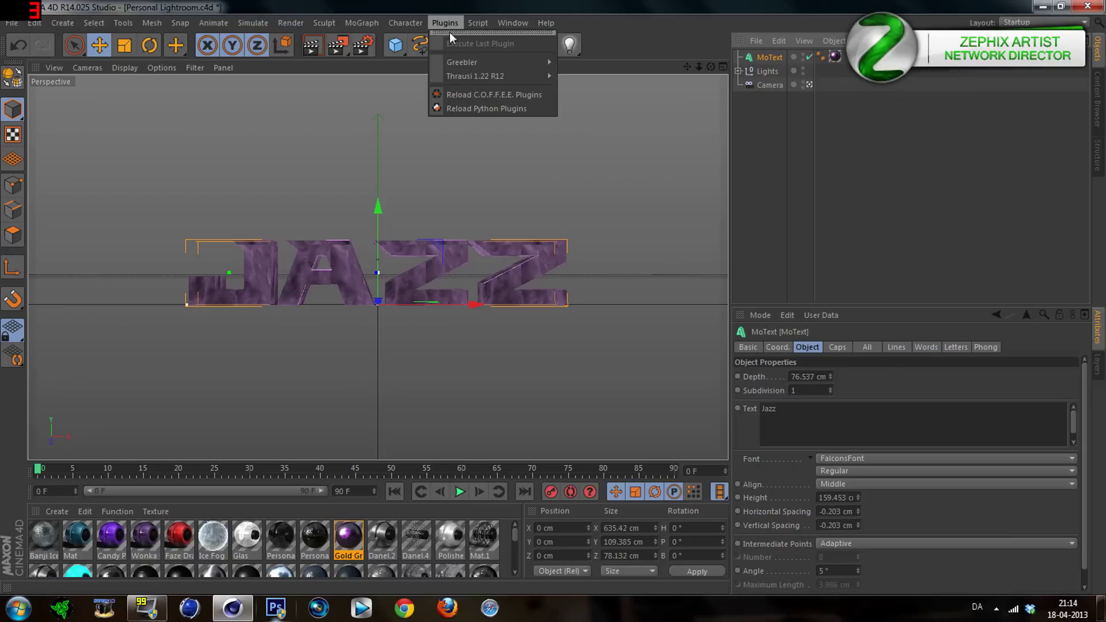
mouse_move(462, 62)
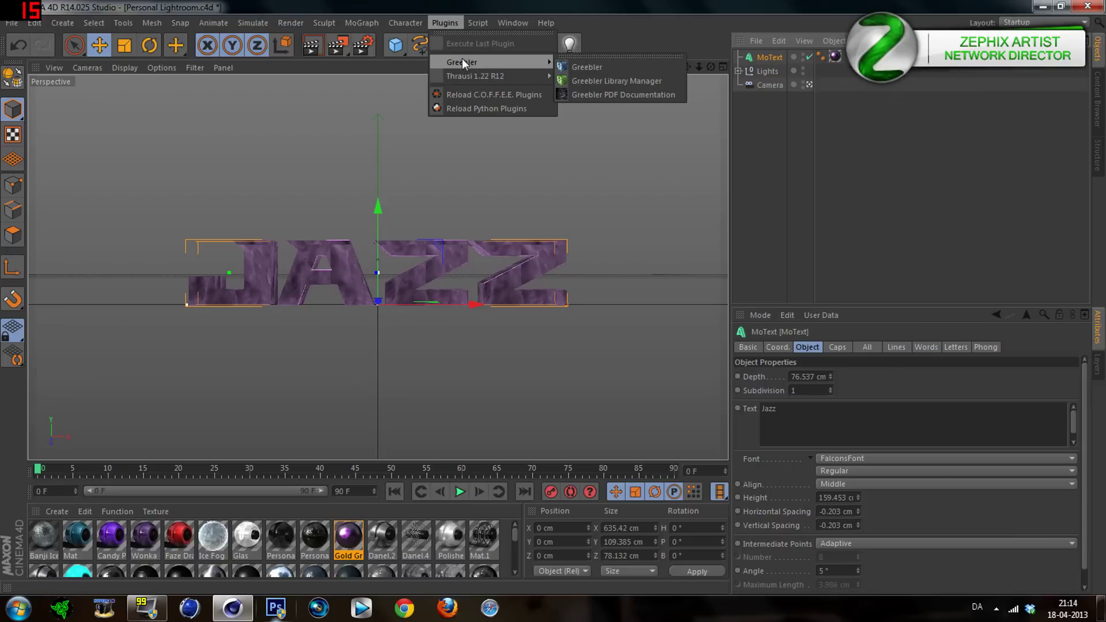
Step: Add a Greebler, parent the MoText under it, and set Base Bevel Max to 100%
left_click(609, 66)
left_click_drag(767, 71, 770, 61)
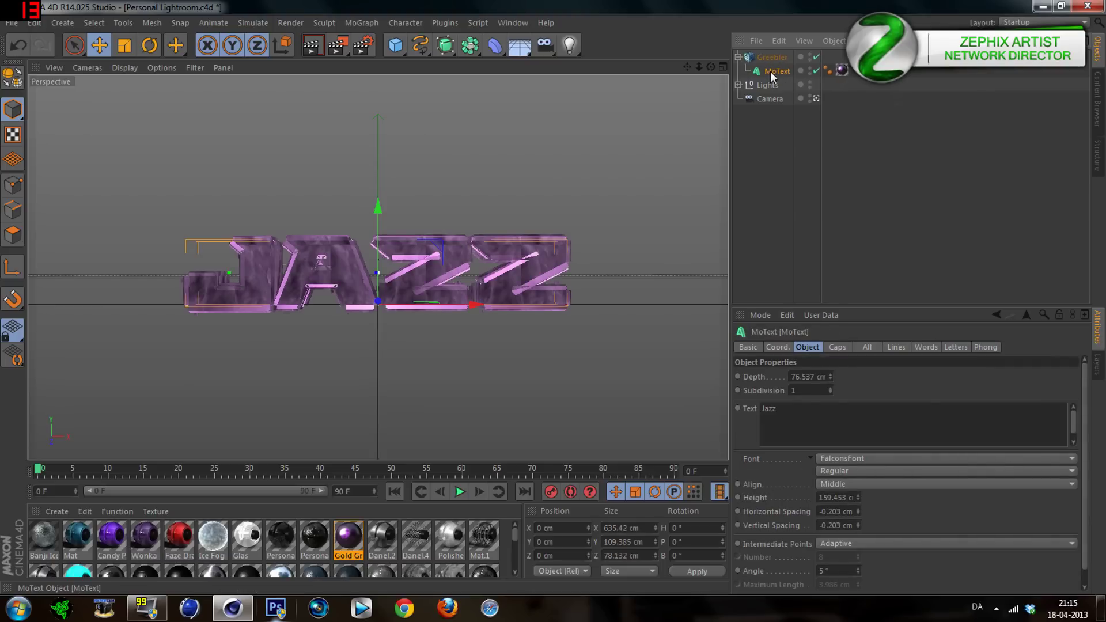
left_click_drag(769, 71, 773, 59)
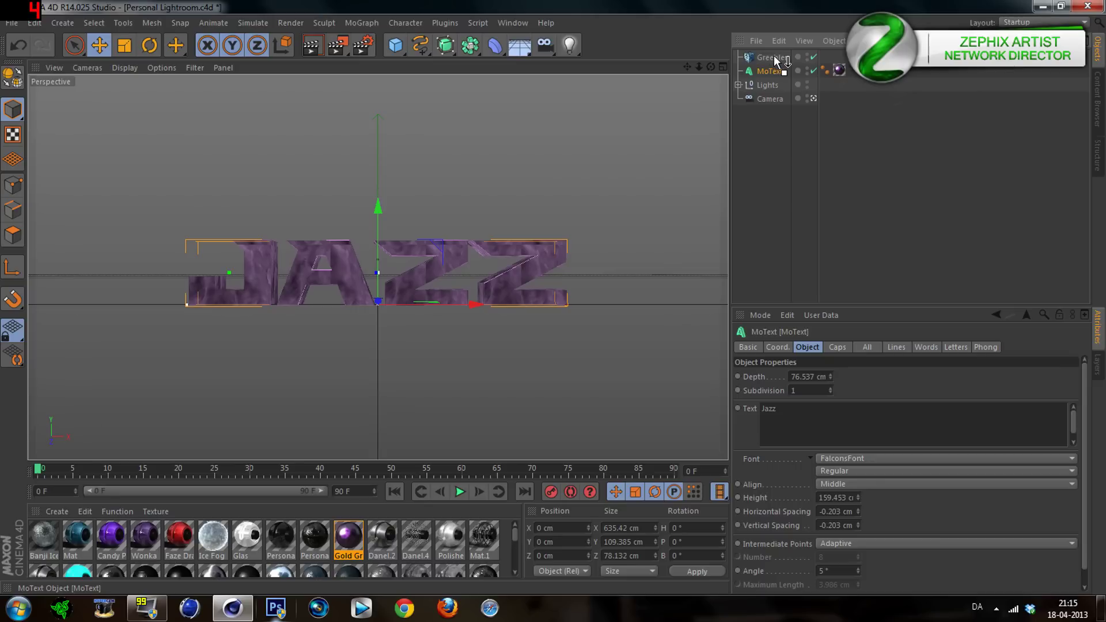
left_click_drag(773, 60, 773, 58)
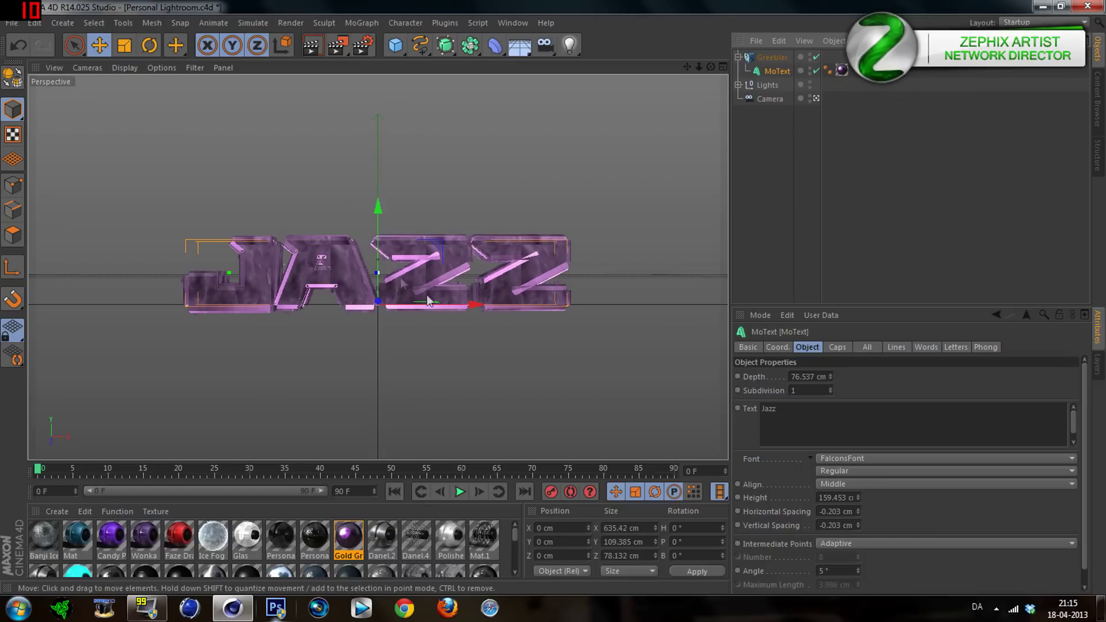
left_click(772, 58)
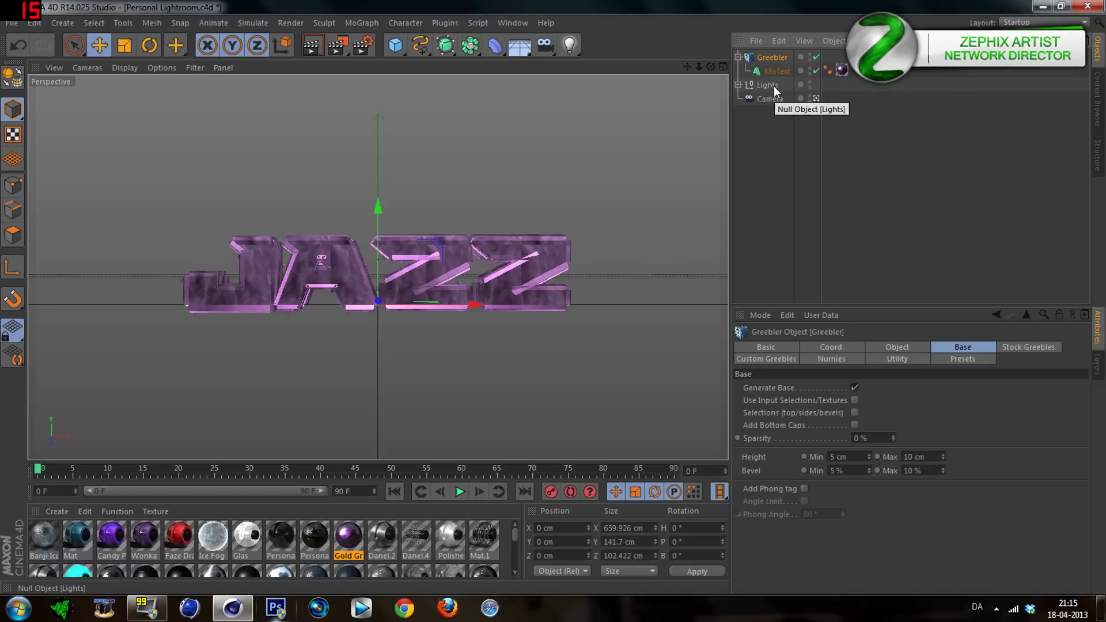
left_click(907, 471)
type("100")
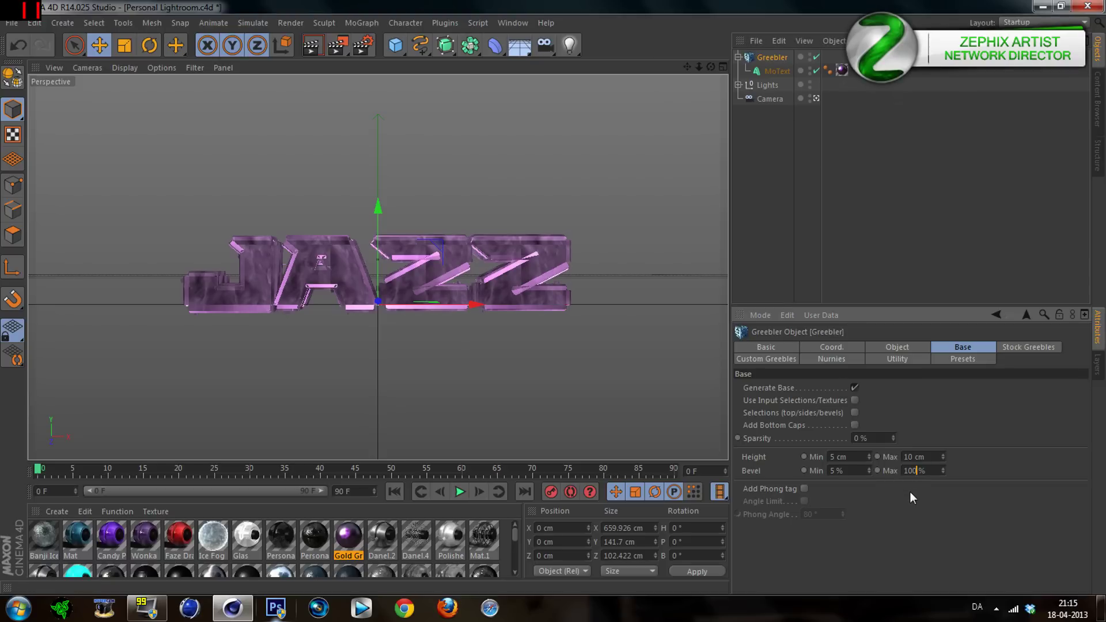
left_click(766, 154)
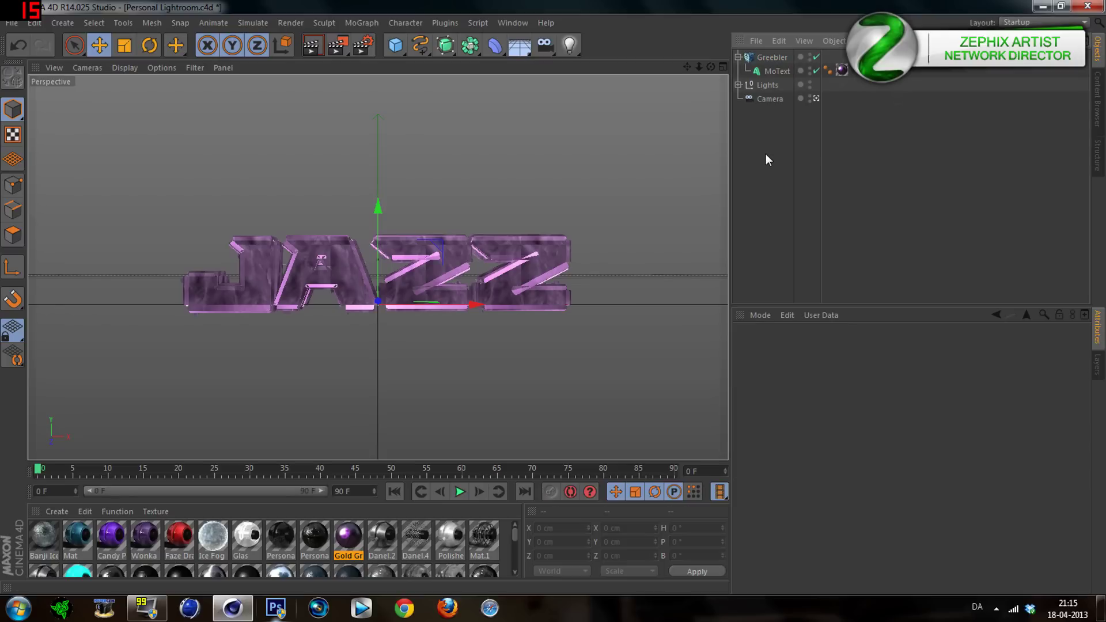
Step: Set the Greebler's Bevel Min to 9% and greeble Height to 10–25 cm
left_click(766, 58)
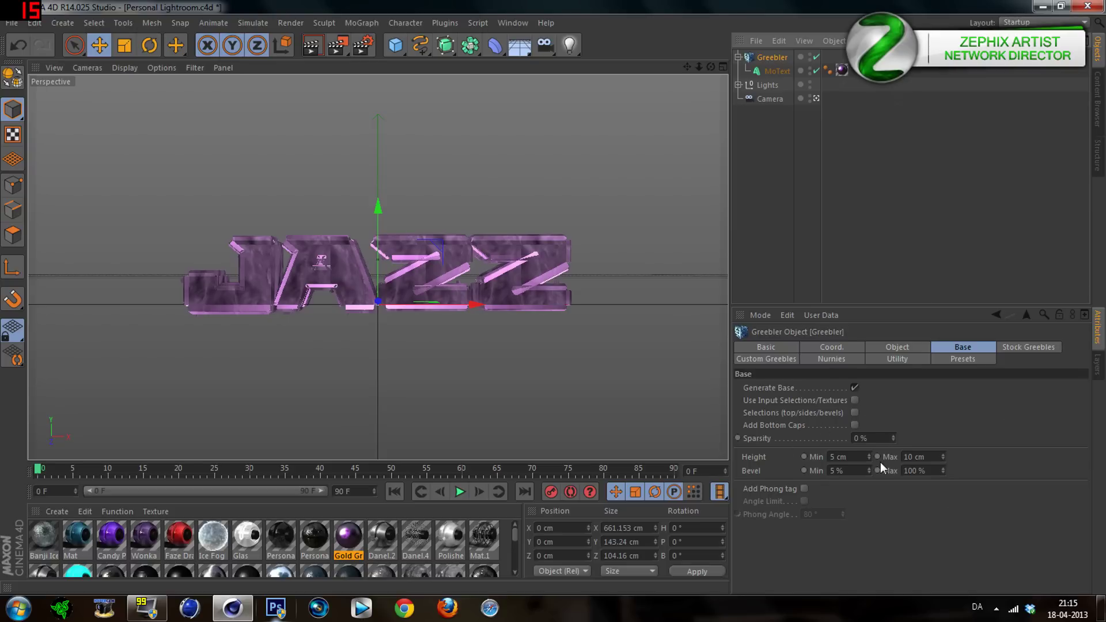
left_click(836, 470)
key("BackSpace")
type("9")
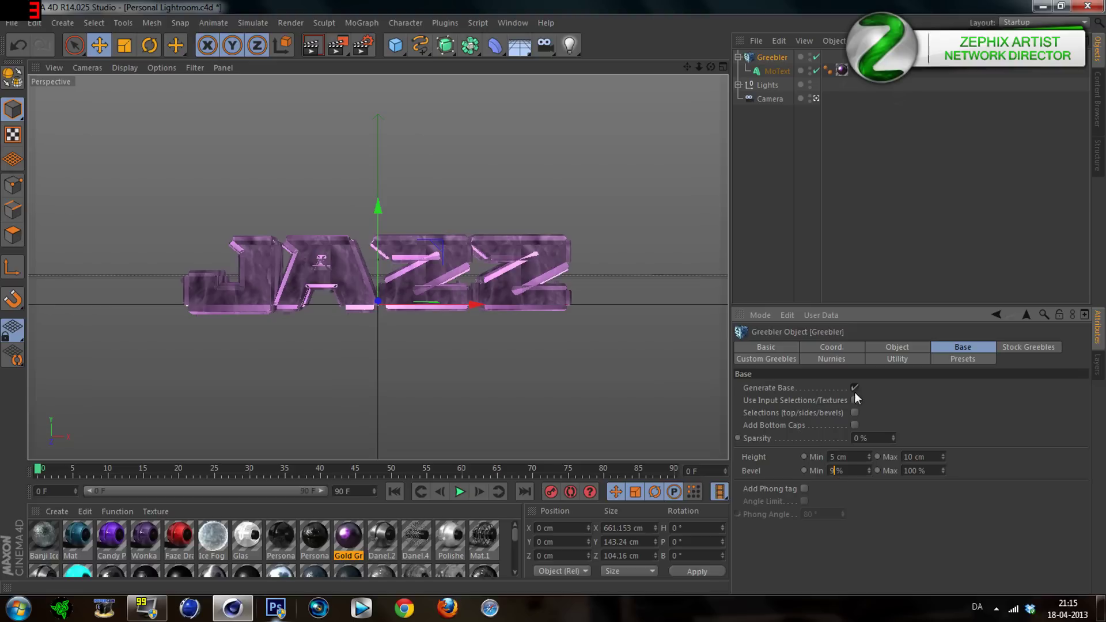
key("Return")
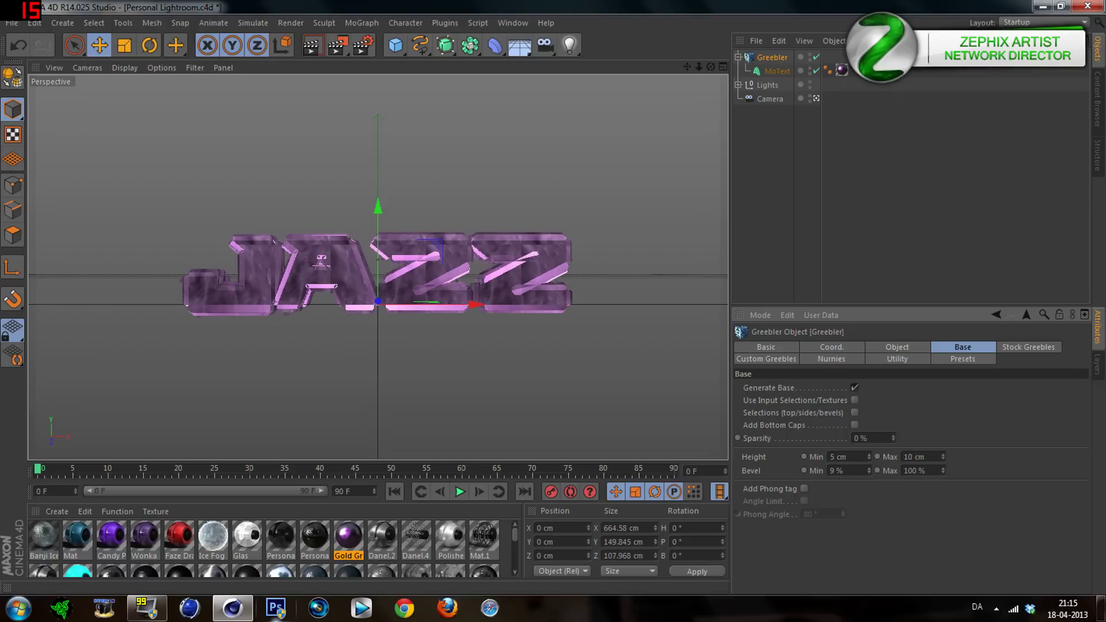
key("shift+Home")
type("25")
key("Return")
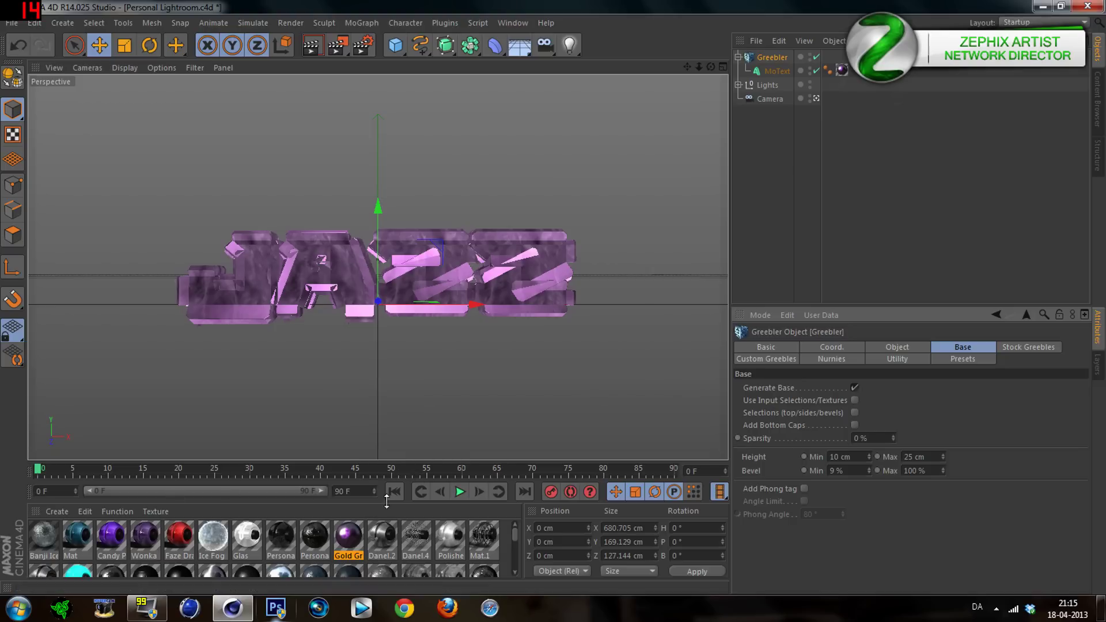
left_click(1034, 347)
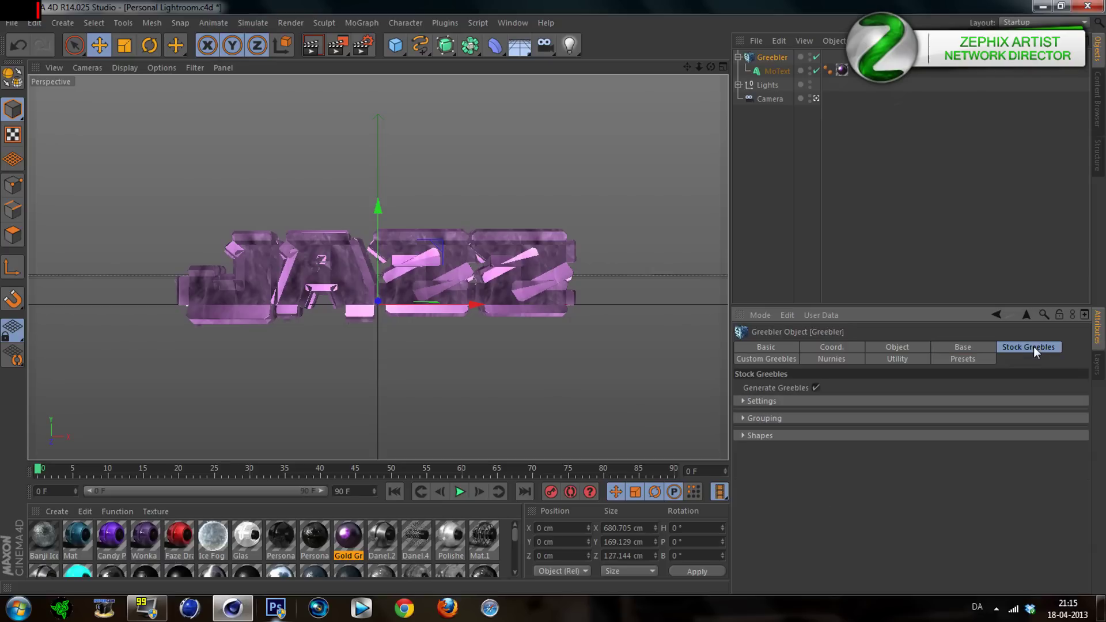
Step: Browse Stock Greebles Settings and Grouping, then expand the Custom Greebles settings
left_click(741, 401)
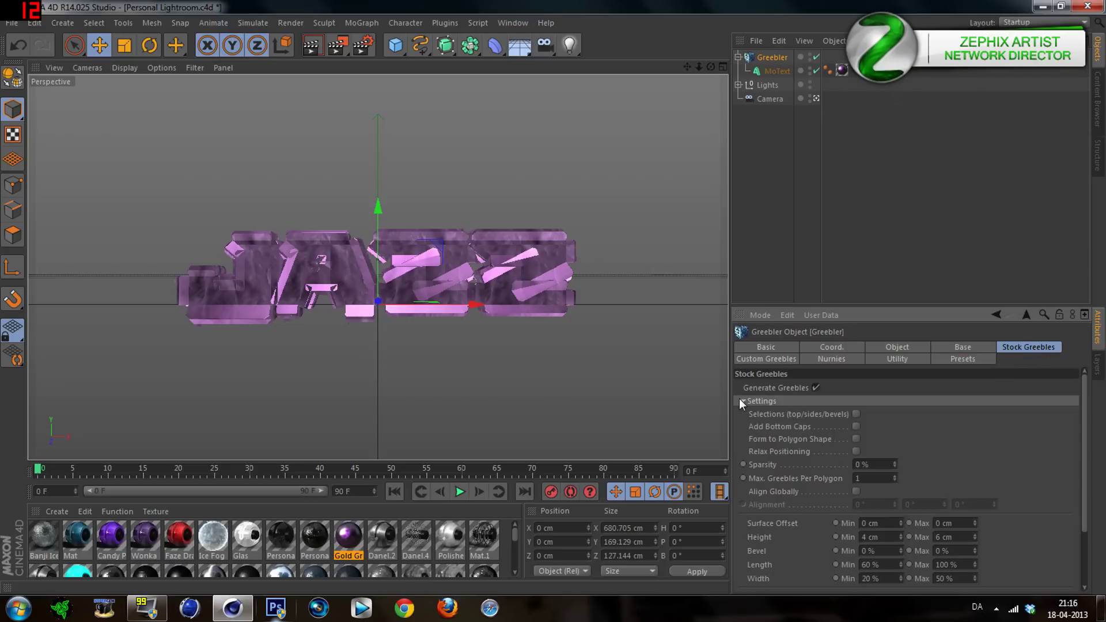
left_click(742, 418)
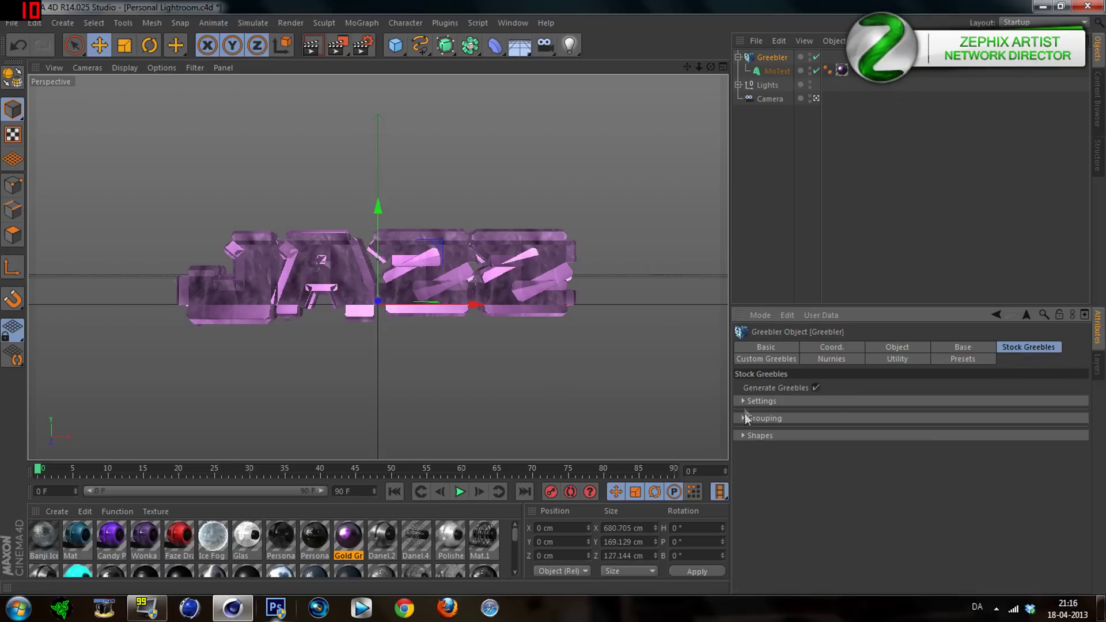
left_click(762, 349)
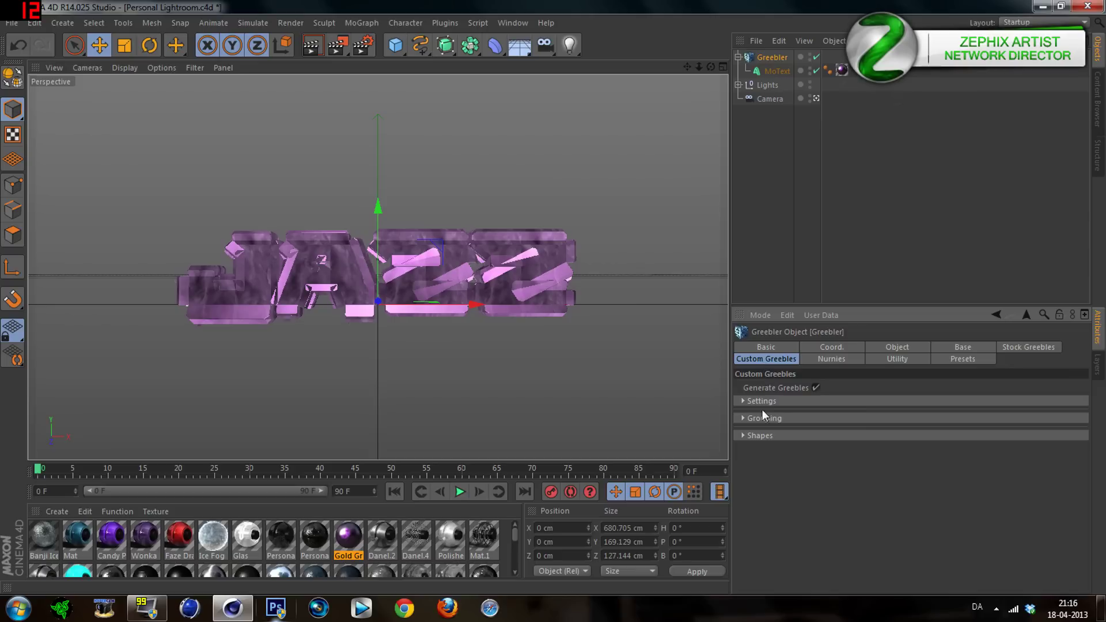
left_click(743, 401)
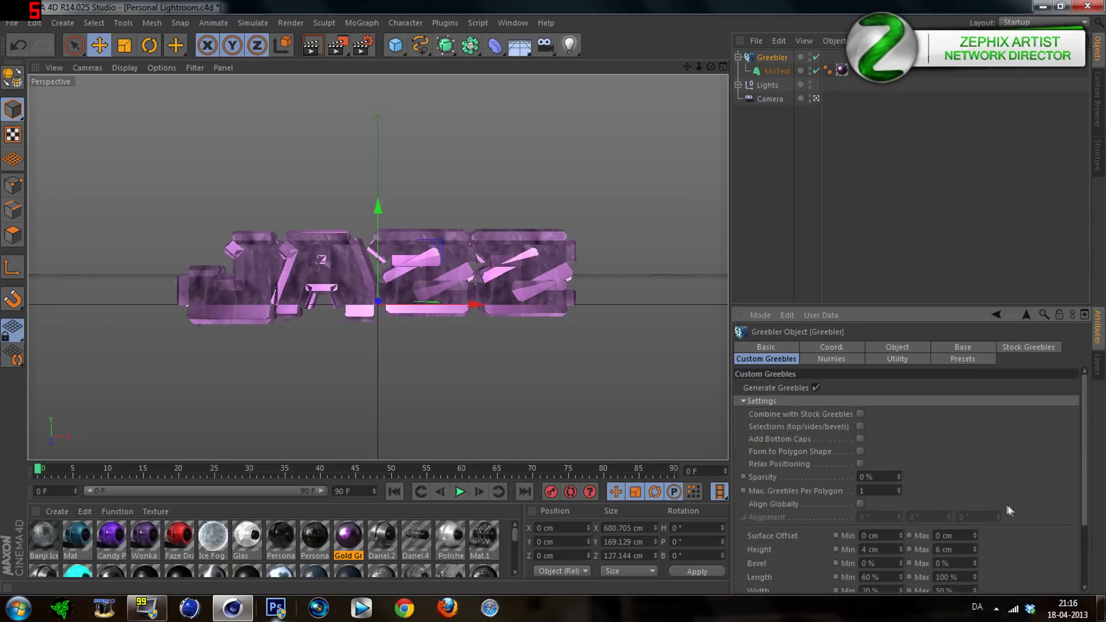
scroll(1006, 502, "down", 5)
scroll(1001, 500, "up", 3)
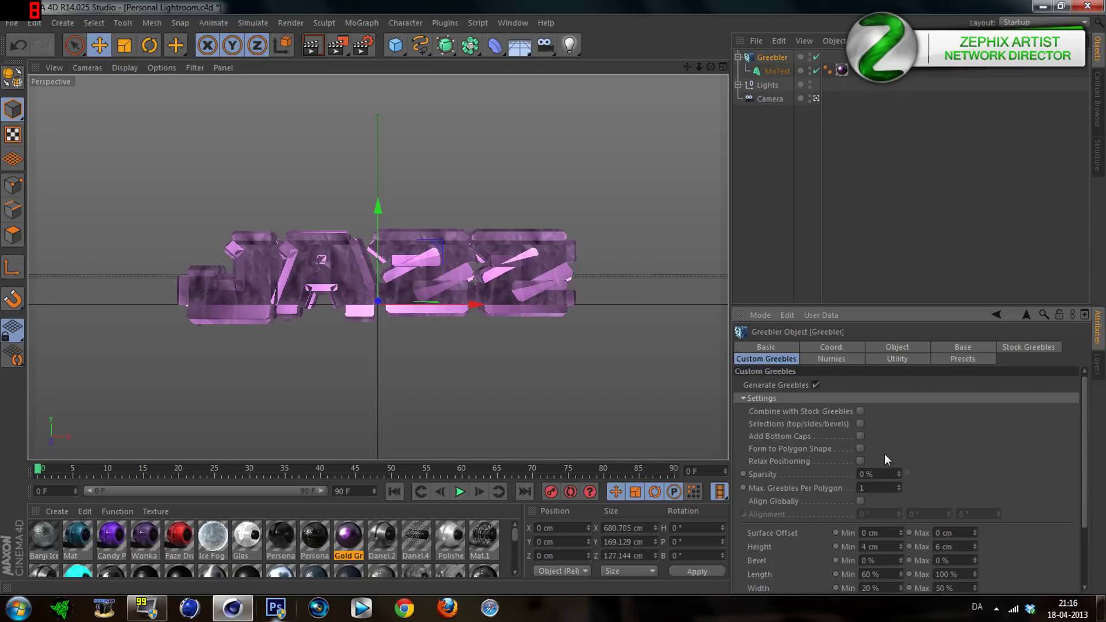
Step: Raise the Greebler's Subdivision to 2
left_click(834, 346)
left_click(882, 349)
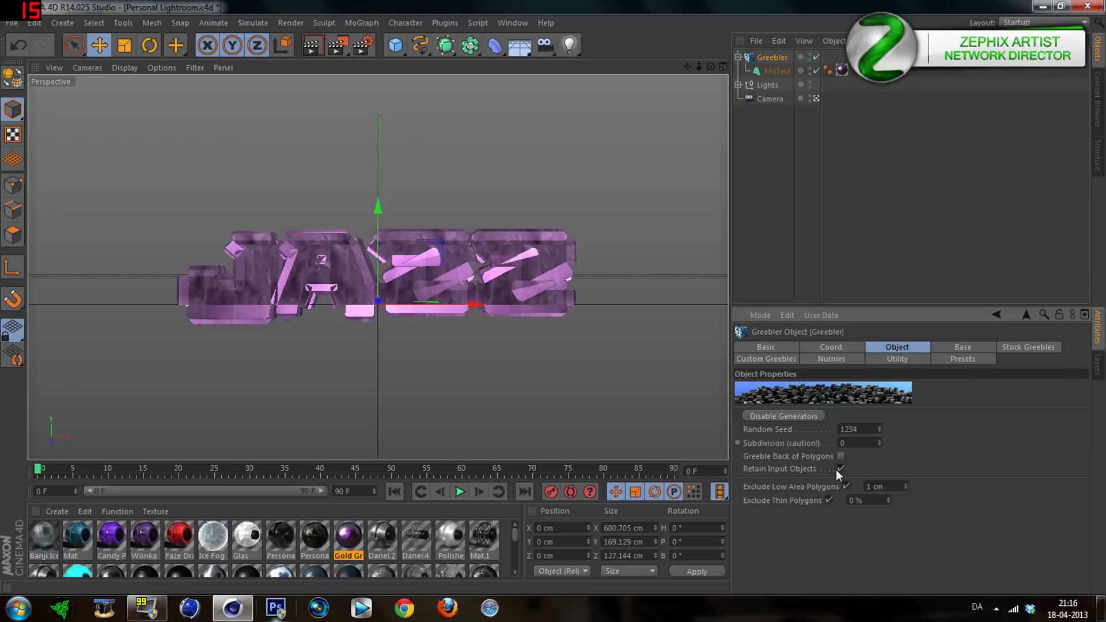
left_click(879, 441)
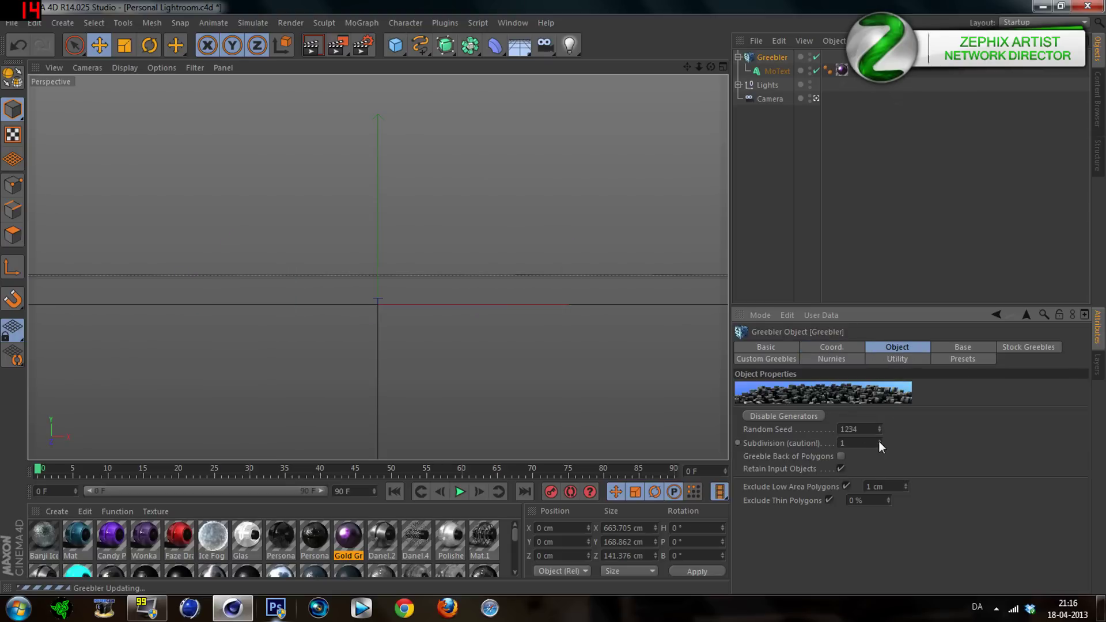
left_click(879, 442)
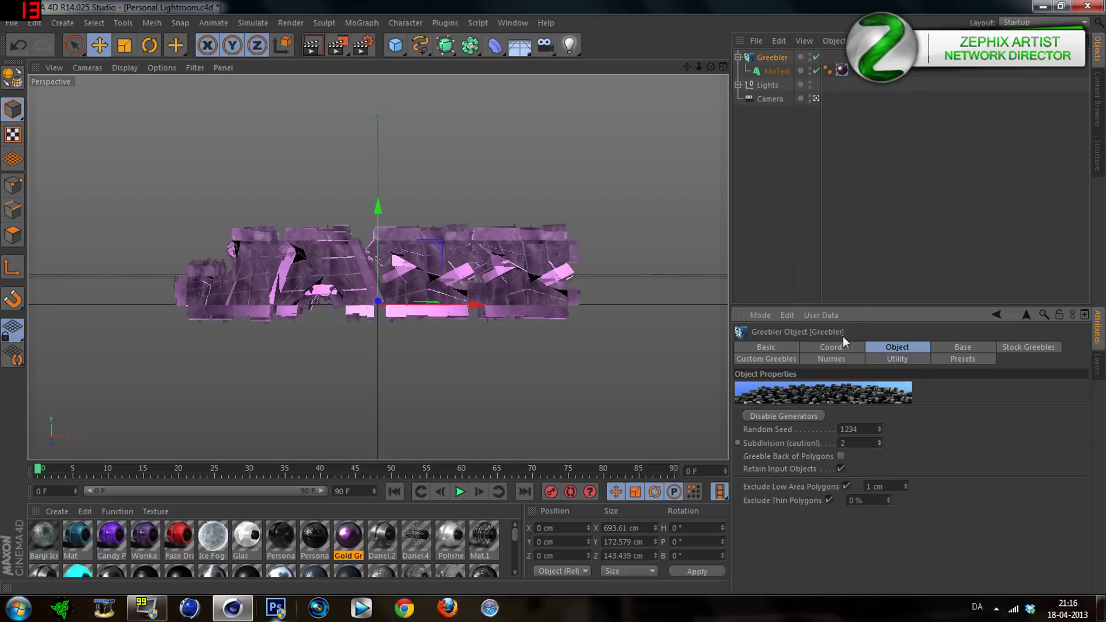
Step: Set the base greeble Height Max to 10 cm
left_click(963, 347)
left_click(849, 457)
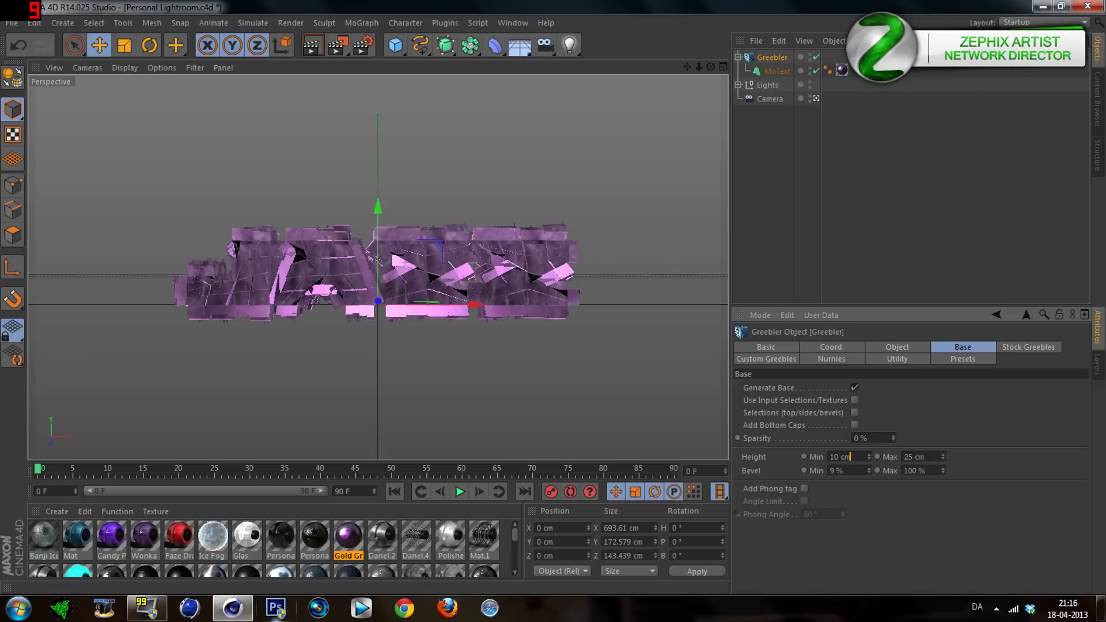
key("shift+Home")
key("Tab")
type("10")
key("Return")
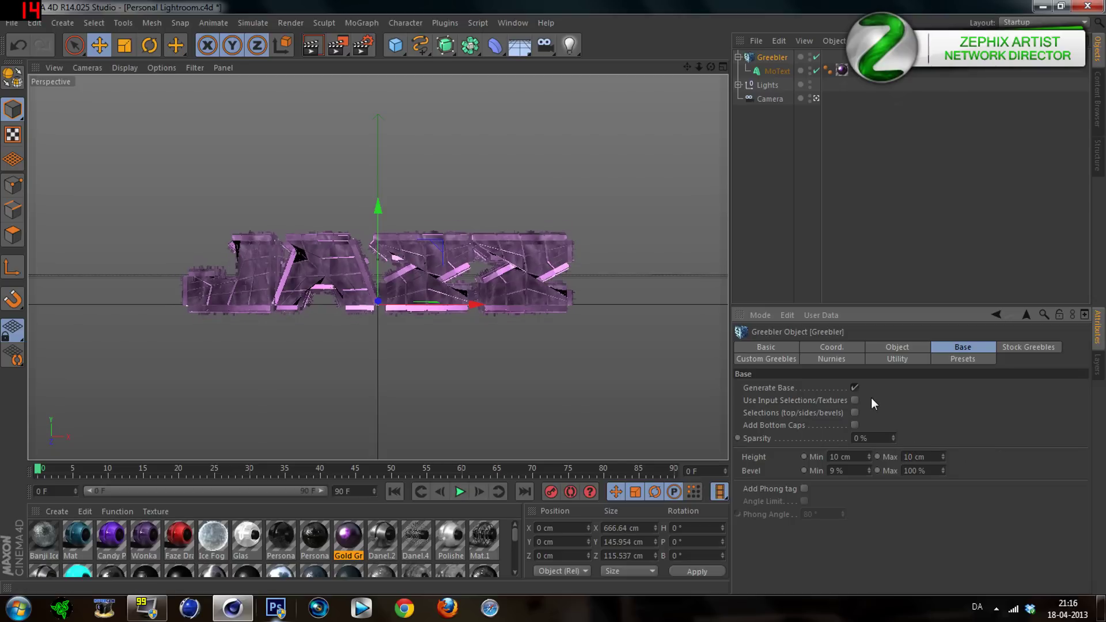
left_click(859, 359)
left_click(897, 361)
left_click(968, 361)
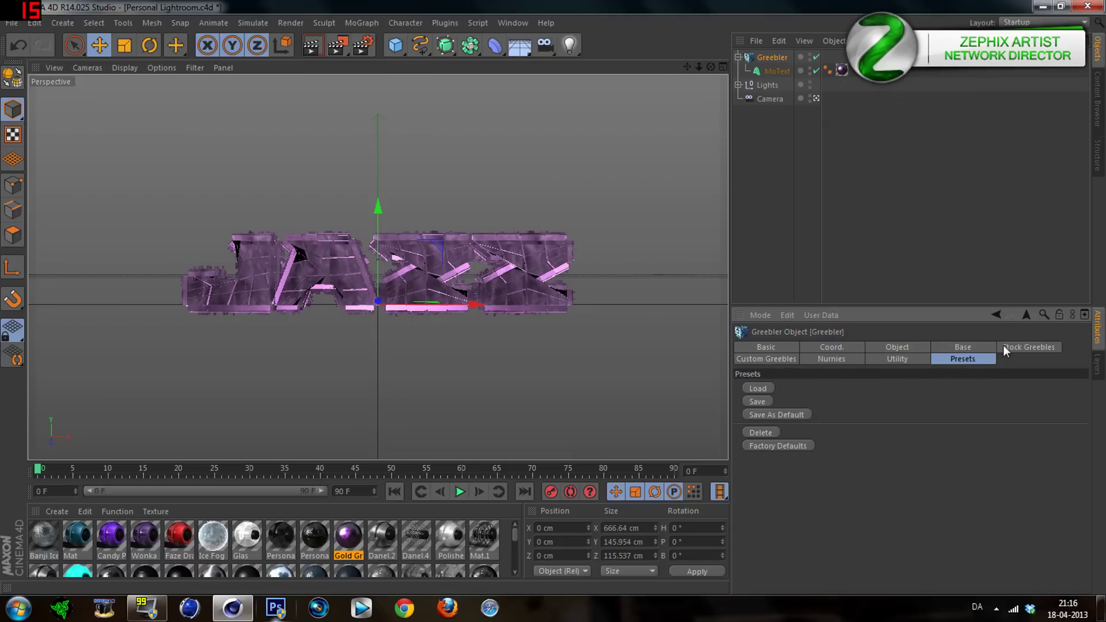
Step: Enable Random Surface Rotations on the first five stock greeble shapes
left_click(1004, 348)
left_click(743, 418)
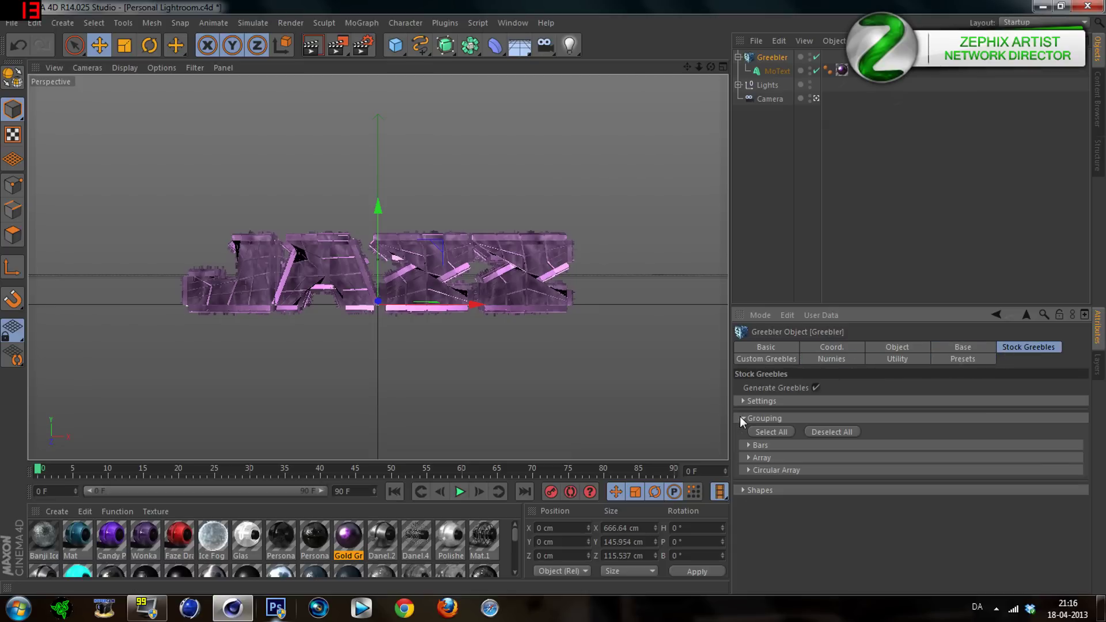
left_click(748, 436)
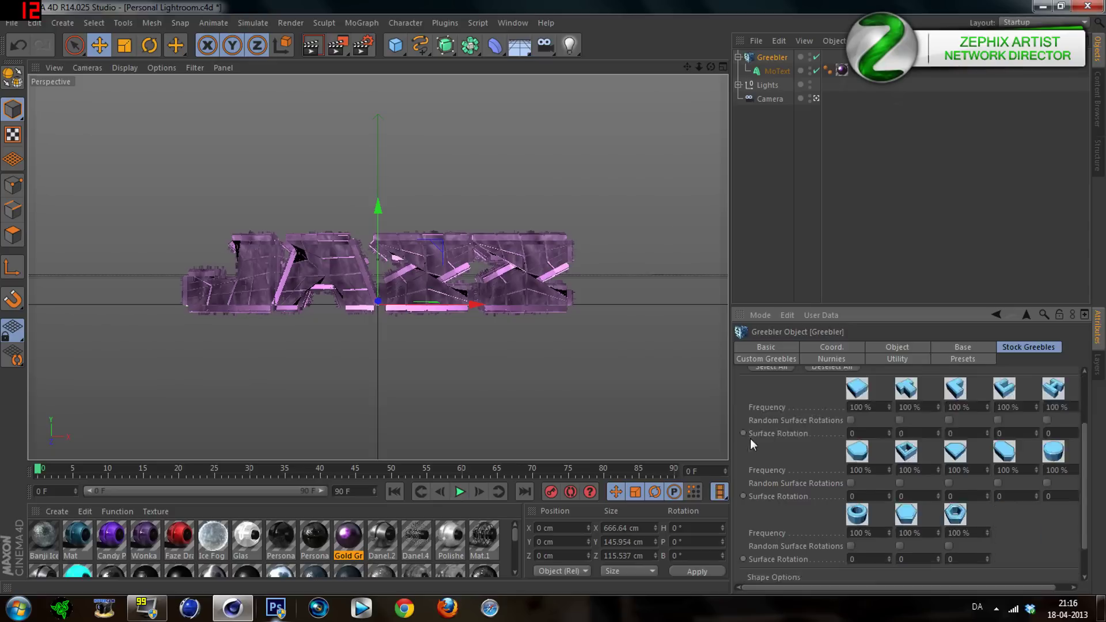
scroll(830, 443, "down", 2)
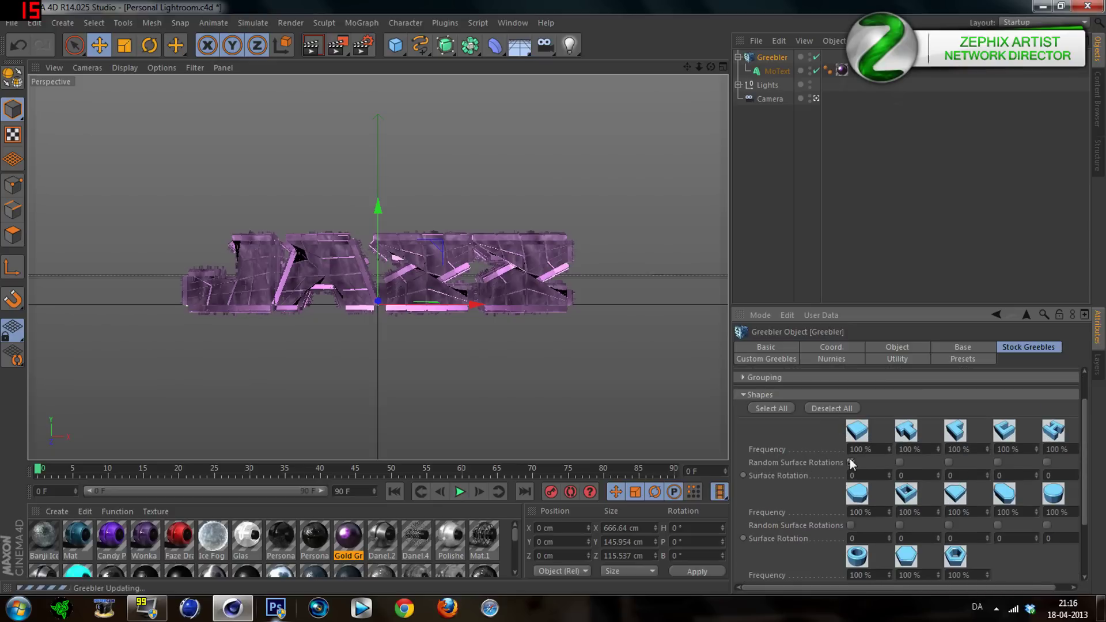
left_click(851, 462)
left_click(899, 462)
left_click(850, 462)
left_click(949, 462)
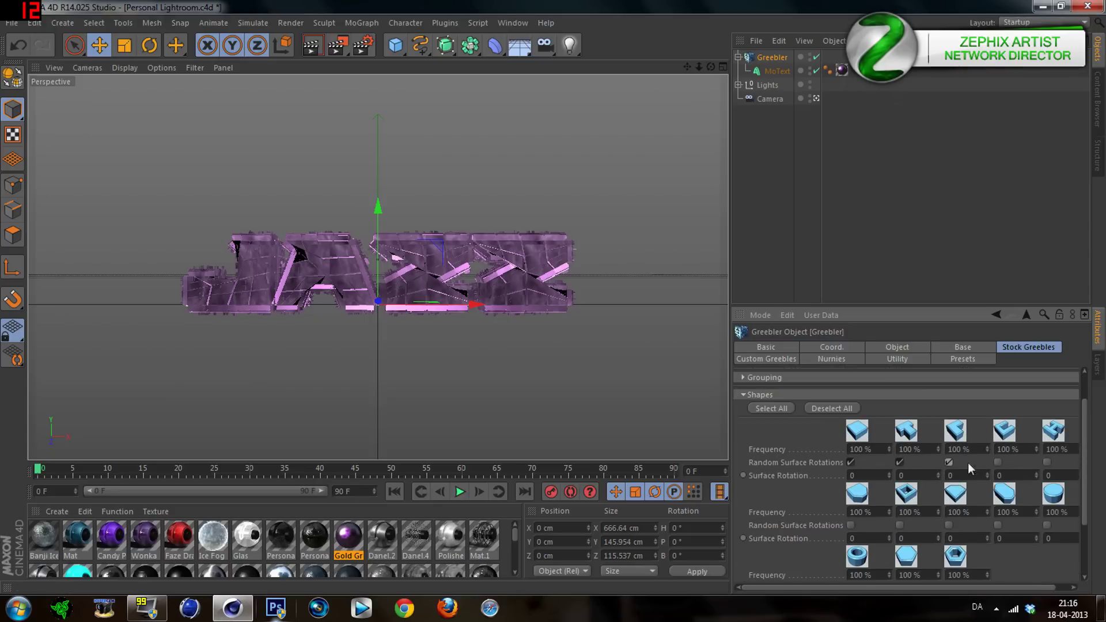
left_click(998, 462)
left_click(1046, 463)
scroll(748, 428, "up", 2)
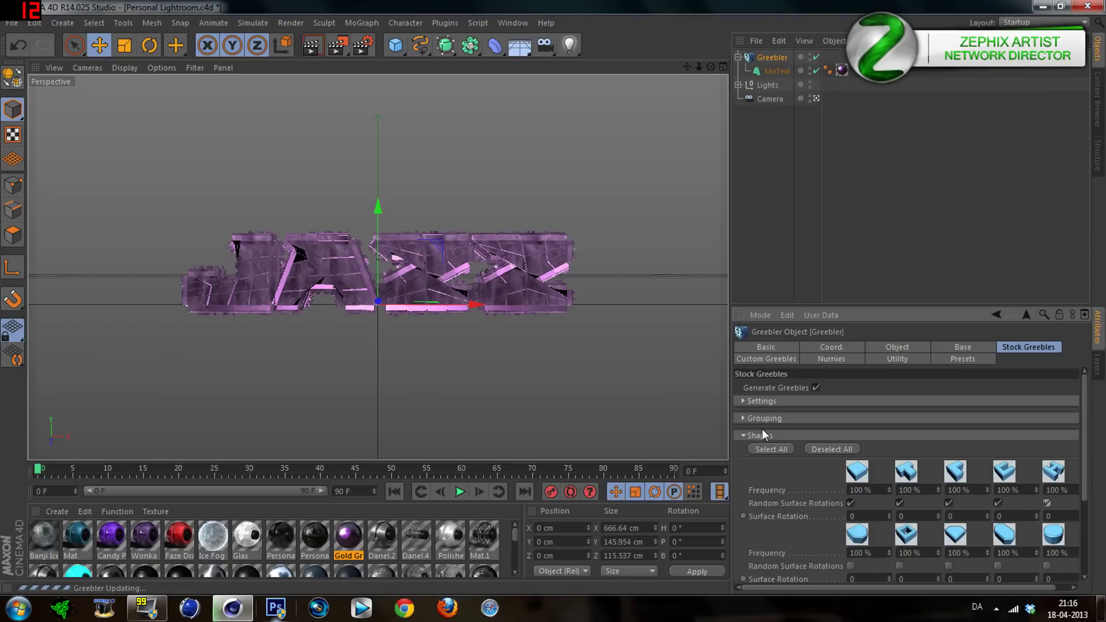
left_click(748, 437)
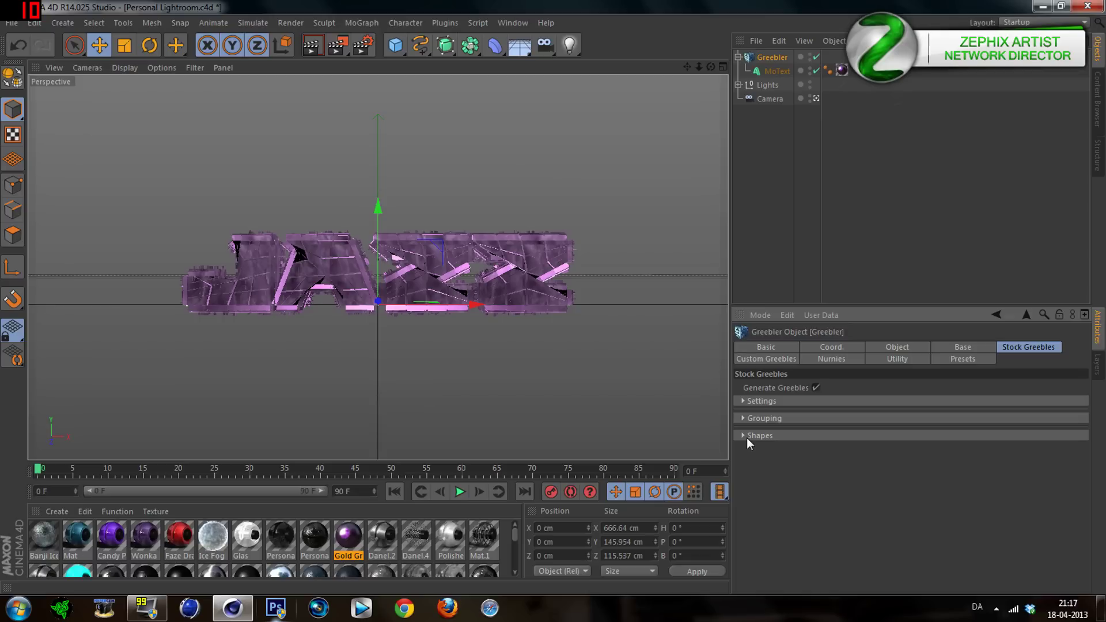
Step: Keyframe the Greebler's subdivision, base height and bevel values at frame 0
left_click(898, 352)
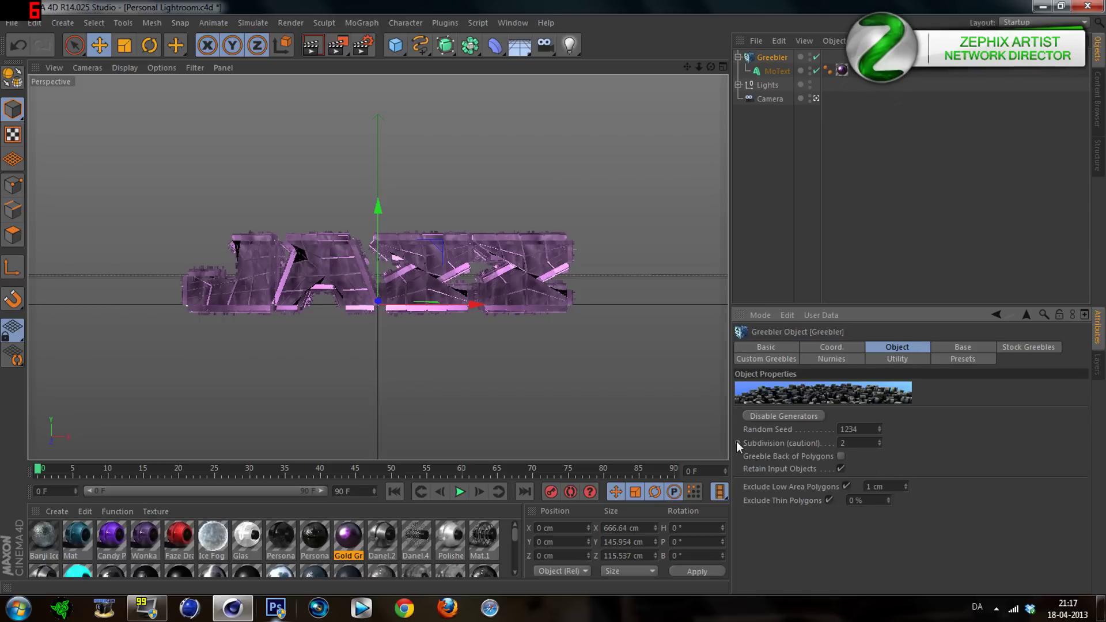
left_click(738, 443)
left_click(956, 347)
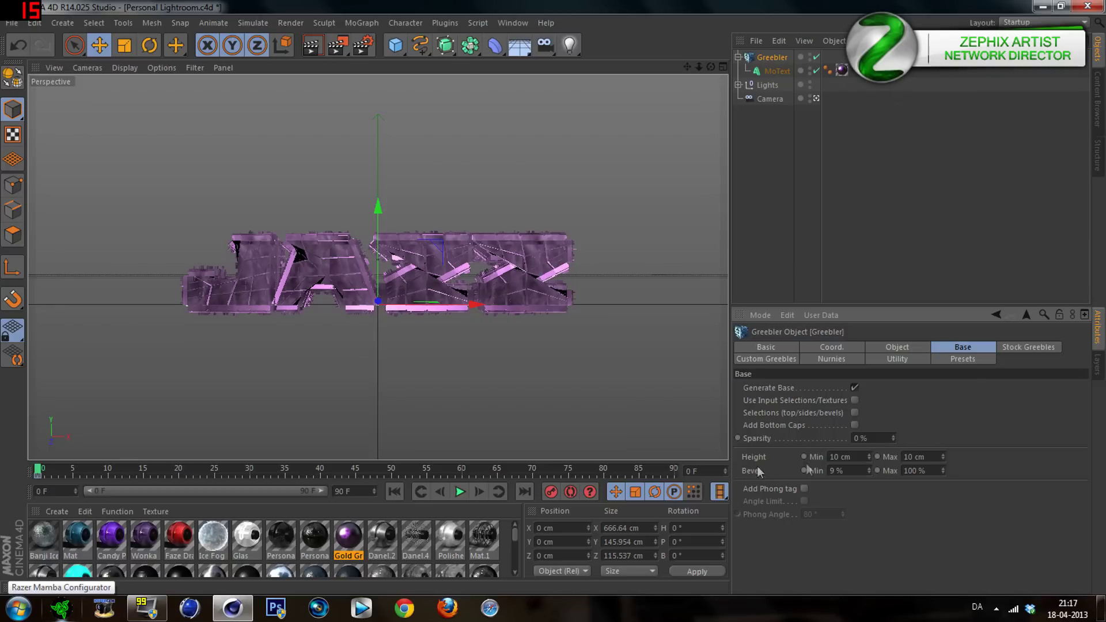
left_click(804, 456)
left_click(876, 471)
left_click(878, 457)
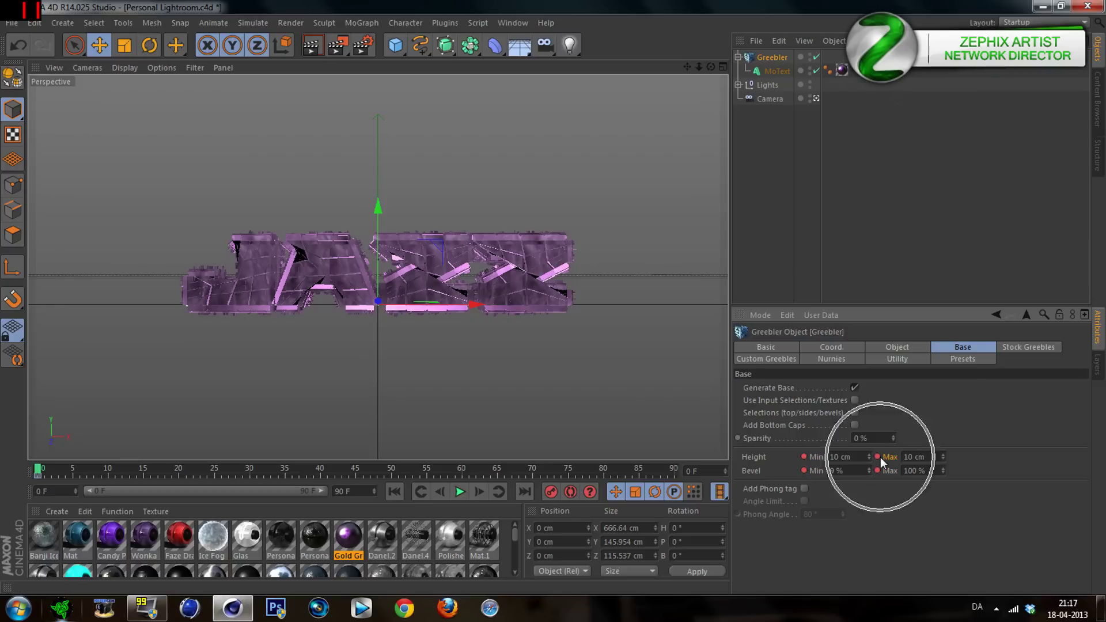
Step: Keyframe the Custom Greebles surface offset, height, bevel, length and width minimums and maximums
left_click(1014, 347)
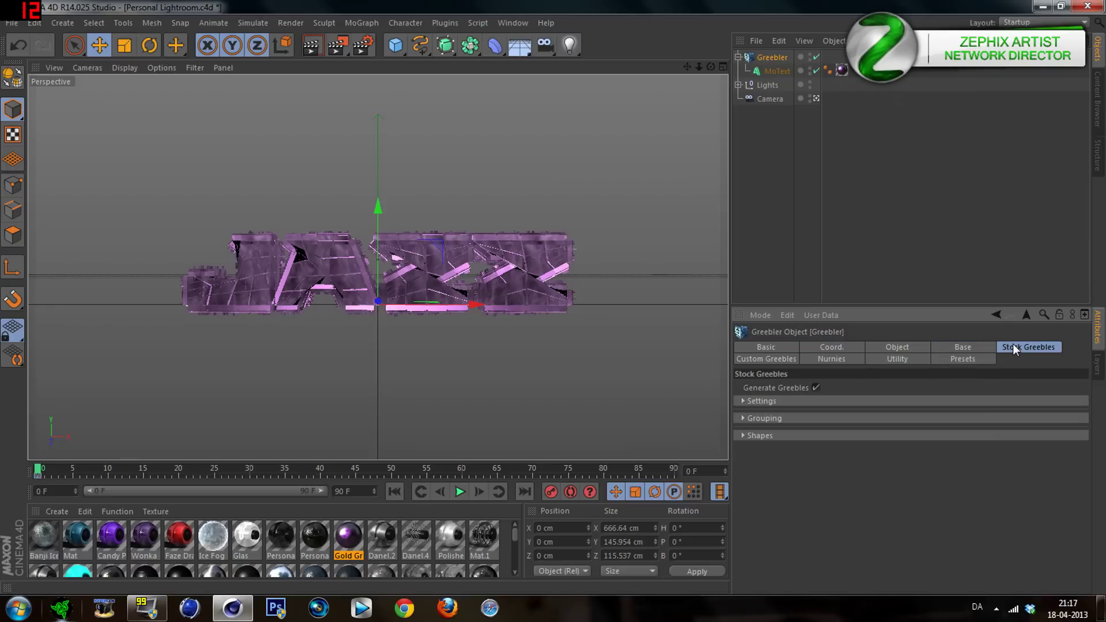
left_click(958, 358)
left_click(916, 359)
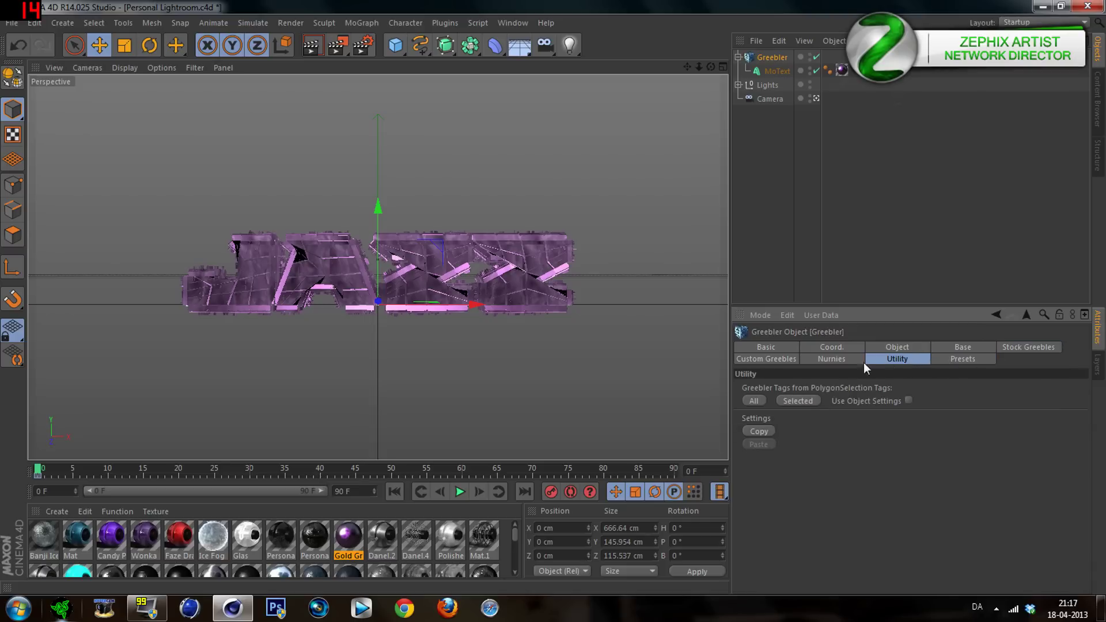
left_click(850, 360)
left_click(780, 358)
left_click(785, 359)
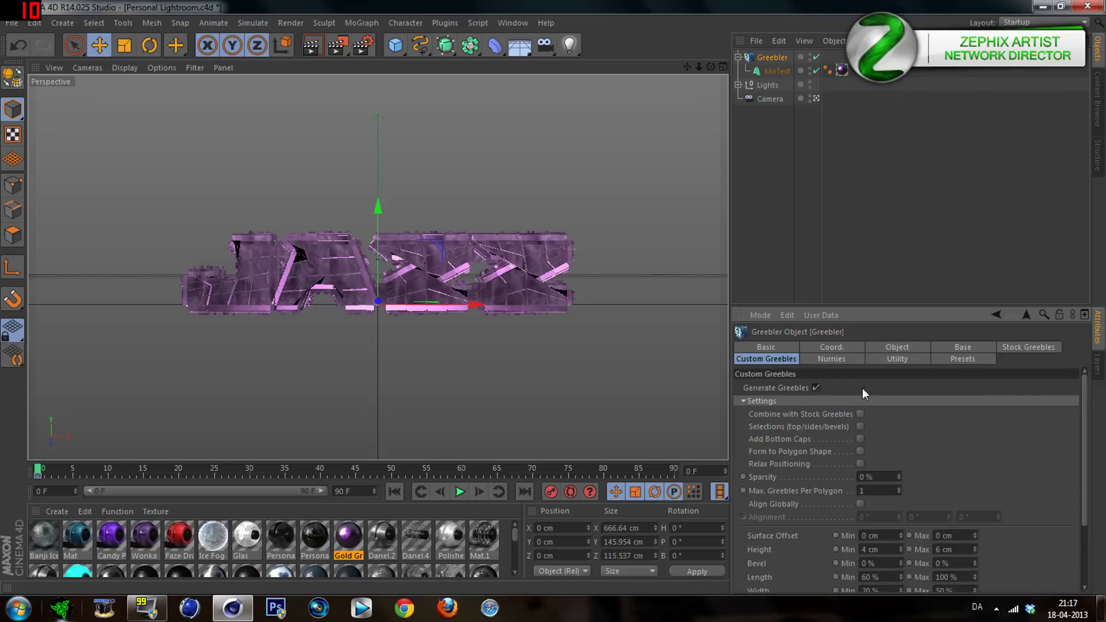
scroll(919, 471, "down", 3)
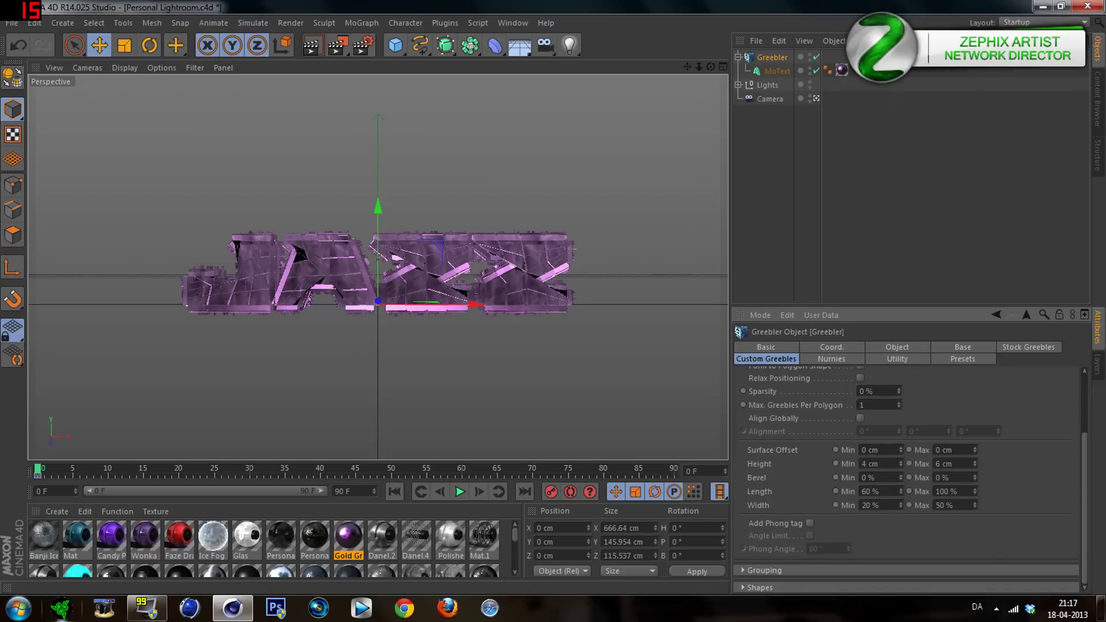
left_click(835, 450)
left_click(835, 478)
left_click(836, 505)
left_click(909, 505)
left_click(908, 477)
left_click(909, 464)
Step: Jump to frame 90 and begin editing the surface offset minimum
left_click_drag(38, 473, 697, 473)
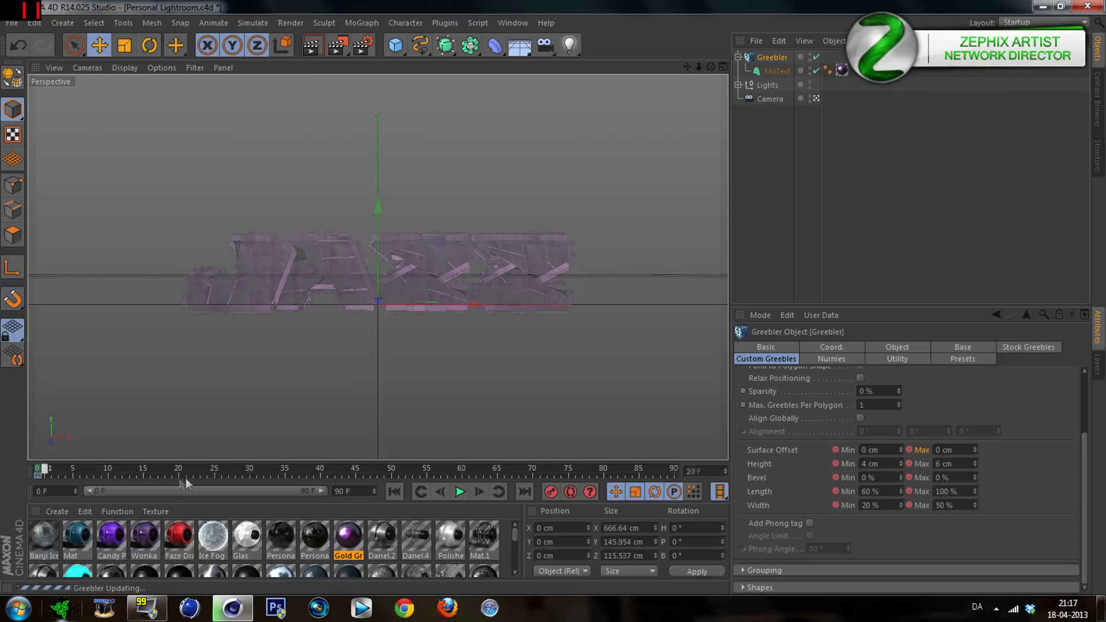
left_click(690, 474)
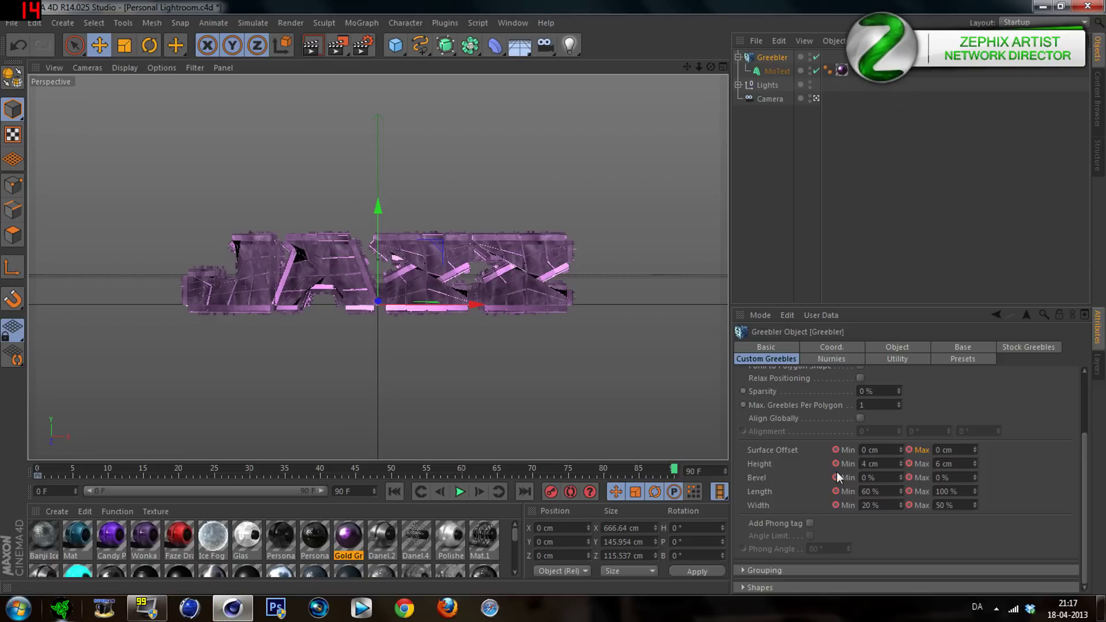
double_click(867, 450)
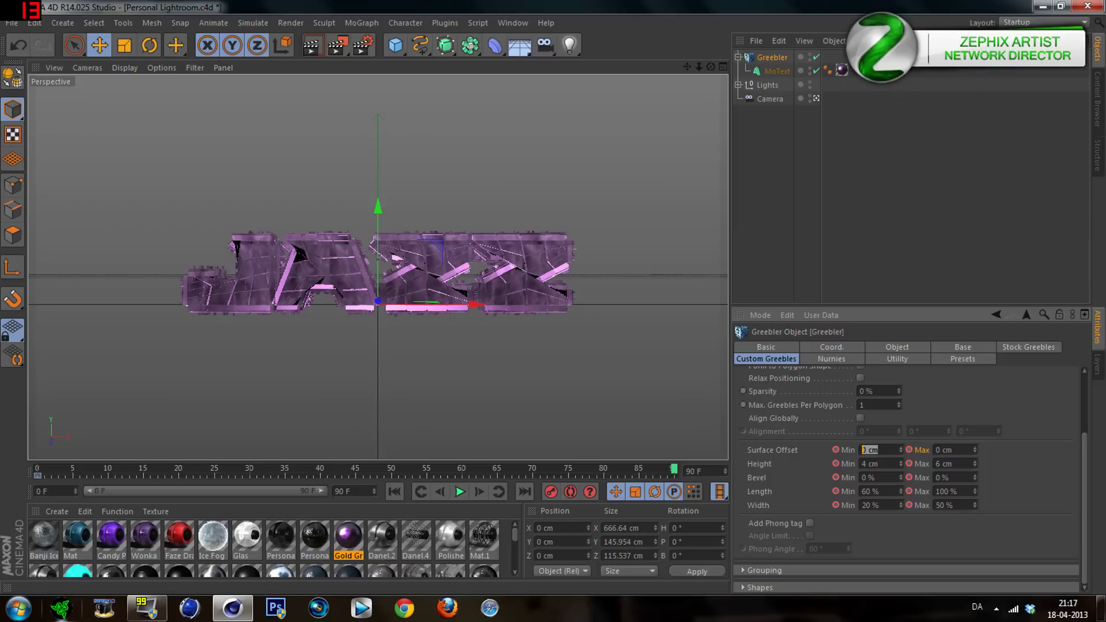
Step: Set every Custom Greebles minimum and maximum field to 0 at frame 90
type("0")
key("Tab")
type("0")
key("Tab")
type("0")
key("Tab")
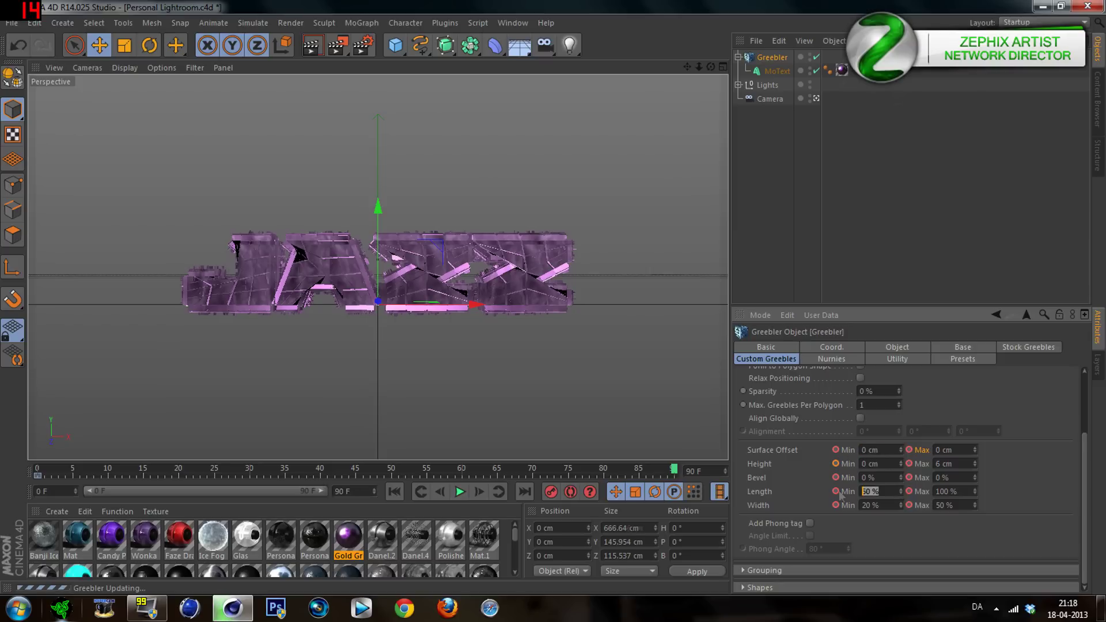
type("0")
key("Tab")
type("0")
key("Tab")
type("0")
key("shift+Tab")
type("0")
key("shift+Tab")
key("shift+Tab")
type("0")
key("shift+Tab")
key("BackSpace")
Step: Keyframe the zeroed custom greeble values at frame 90
left_click(909, 450)
left_click(908, 464)
left_click(909, 492)
left_click(909, 506)
left_click(836, 505)
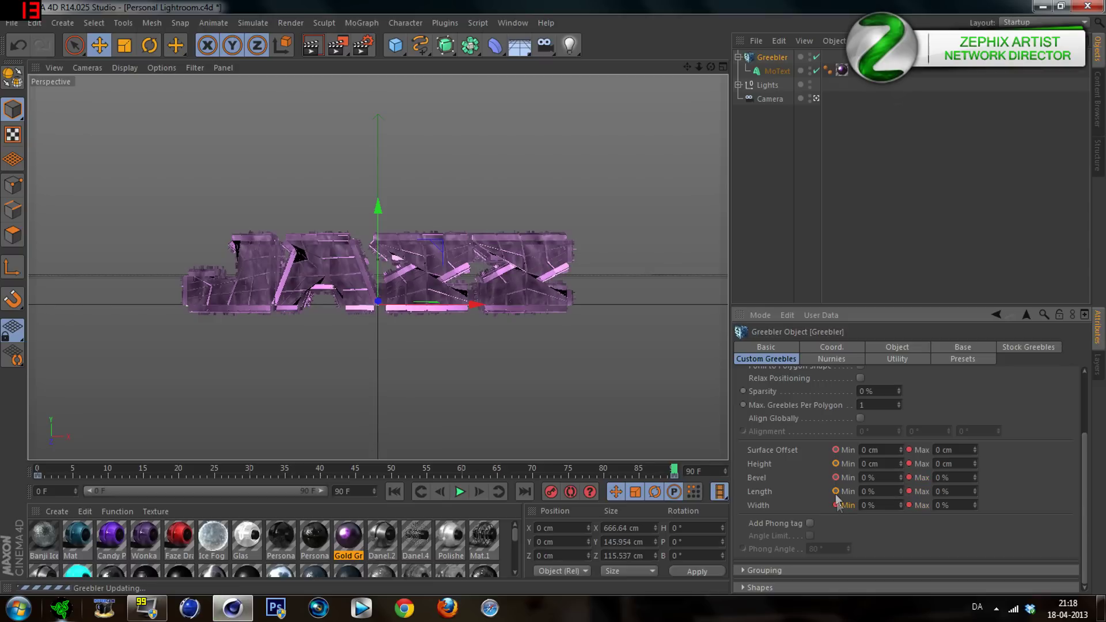
left_click(834, 478)
left_click(835, 450)
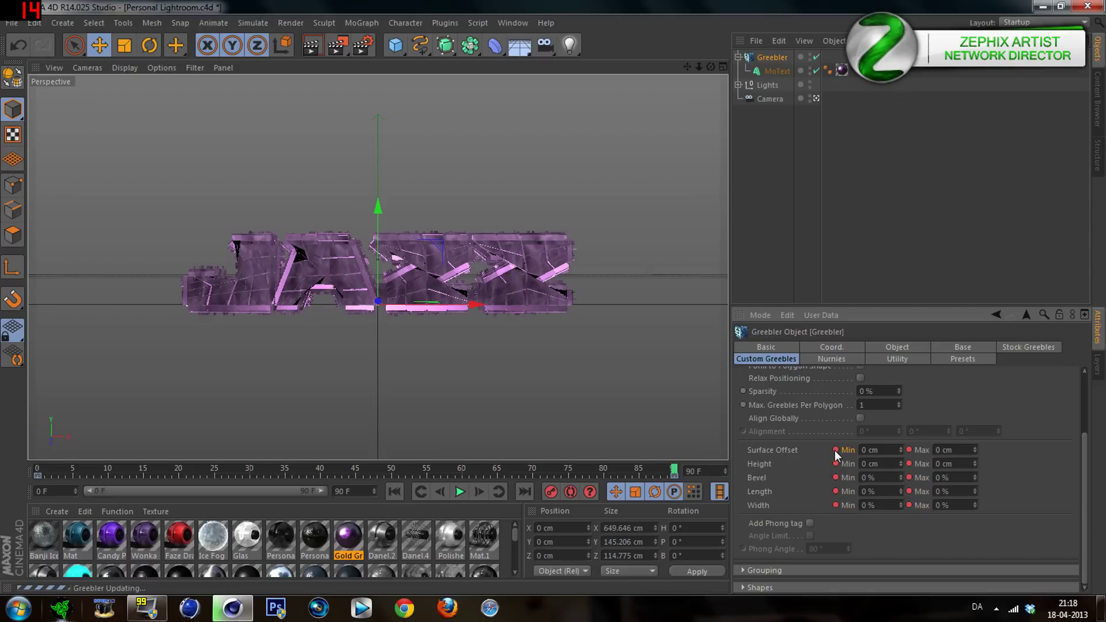
Step: Set the base height and bevel to 0 and keyframe them at frame 90
left_click(981, 347)
key("Return")
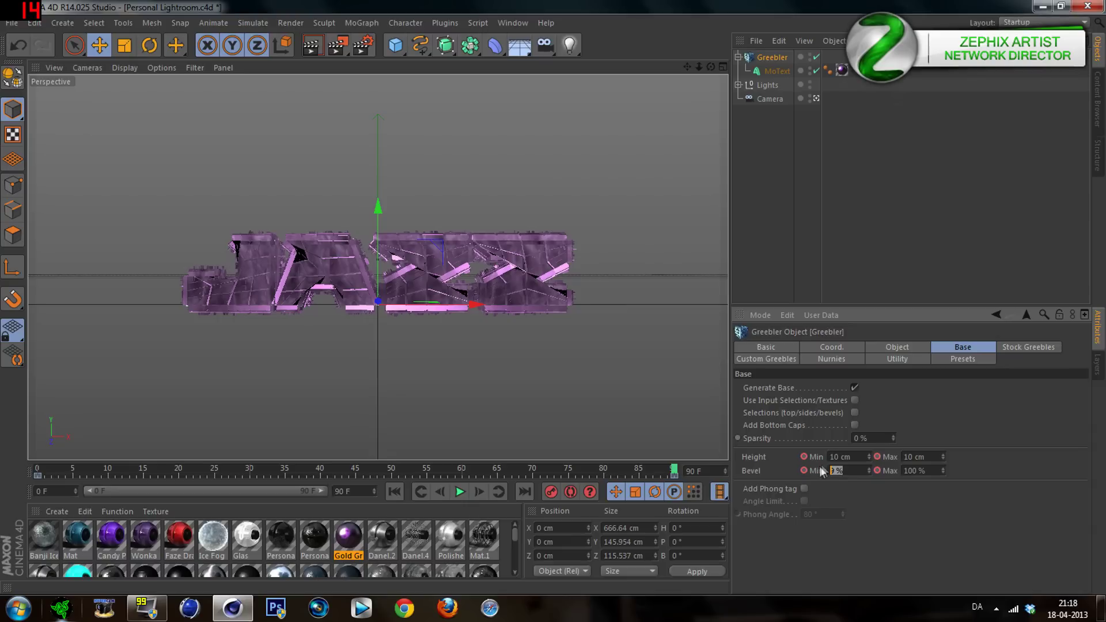
double_click(922, 471)
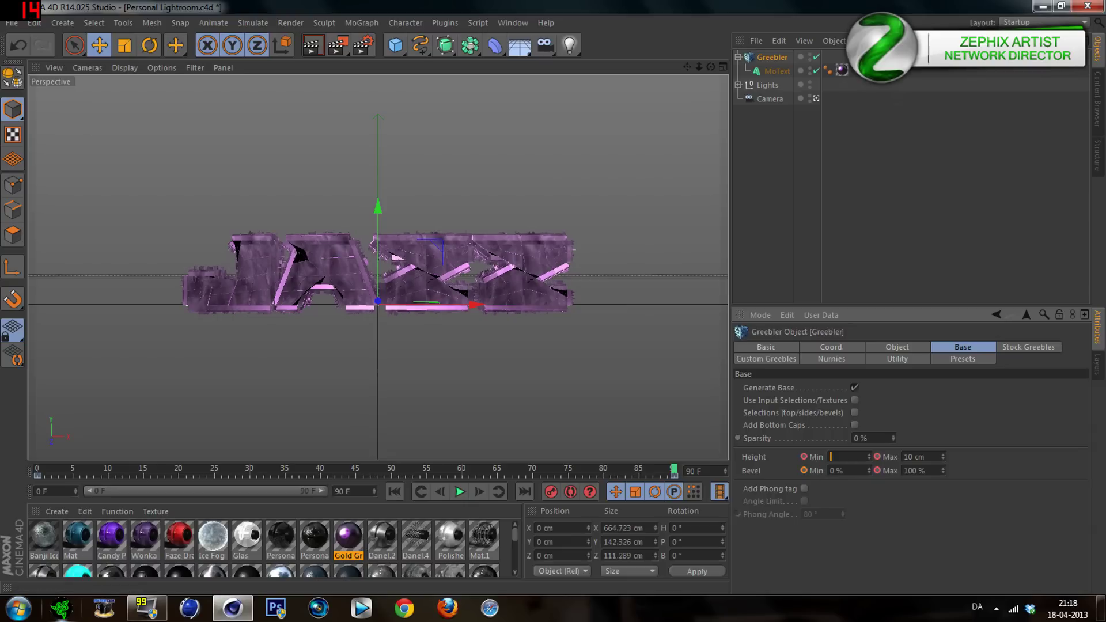
left_click(850, 456)
type("0")
key("BackSpace")
key("Return")
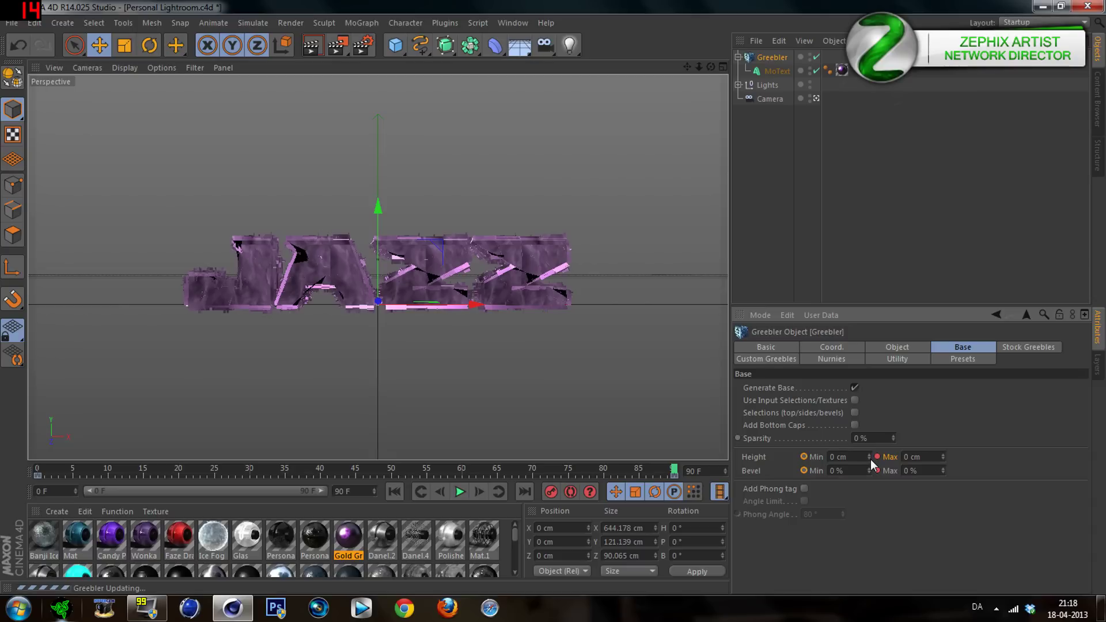
left_click(809, 468, "ctrl")
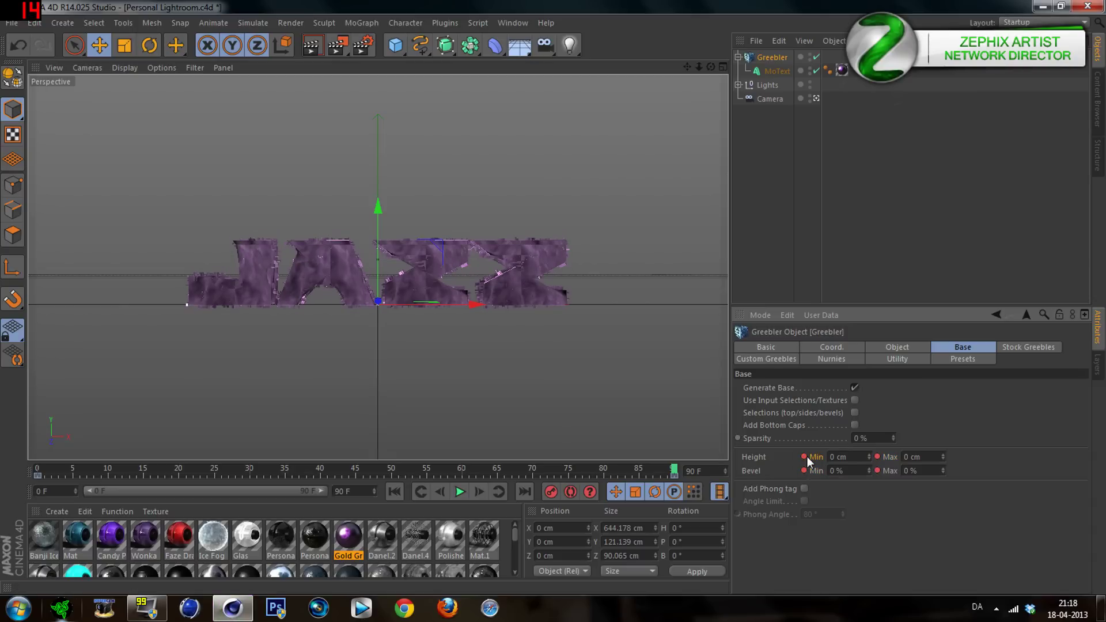
Step: Keyframe subdivision at frame 90, then check the animation at frames 65, 28 and 17
left_click(878, 349)
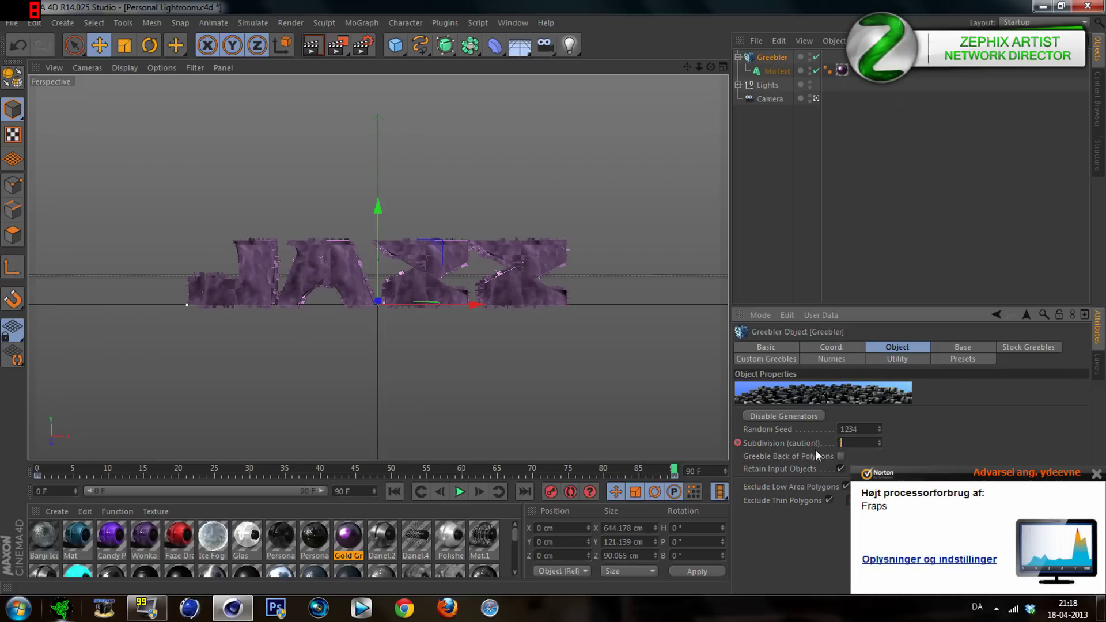
type("0")
left_click(738, 442)
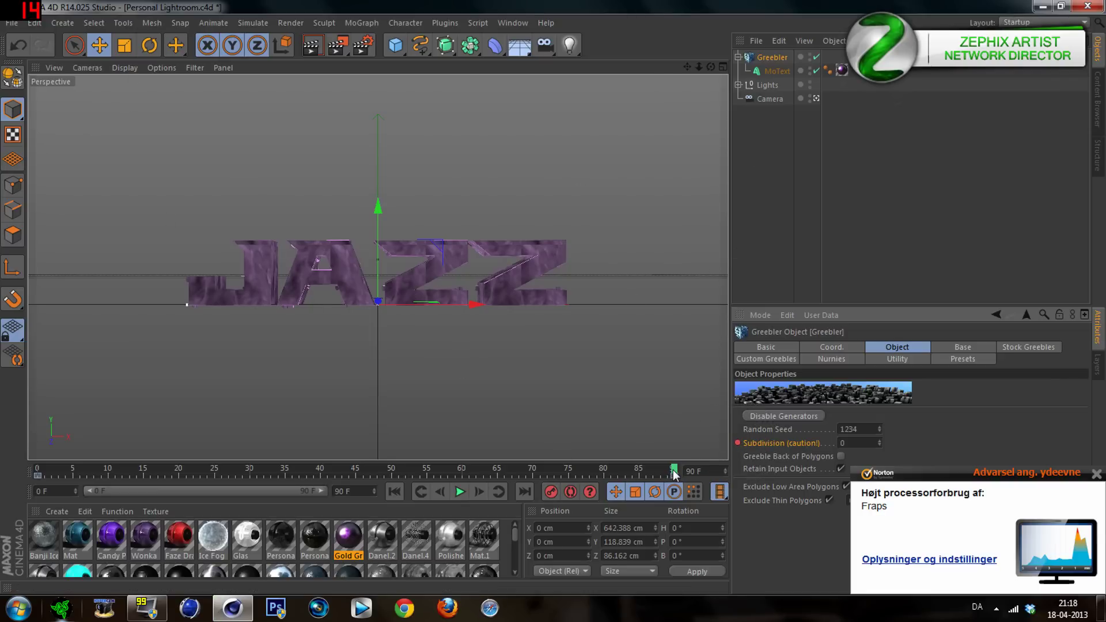
left_click_drag(674, 474, 550, 479)
left_click(498, 472)
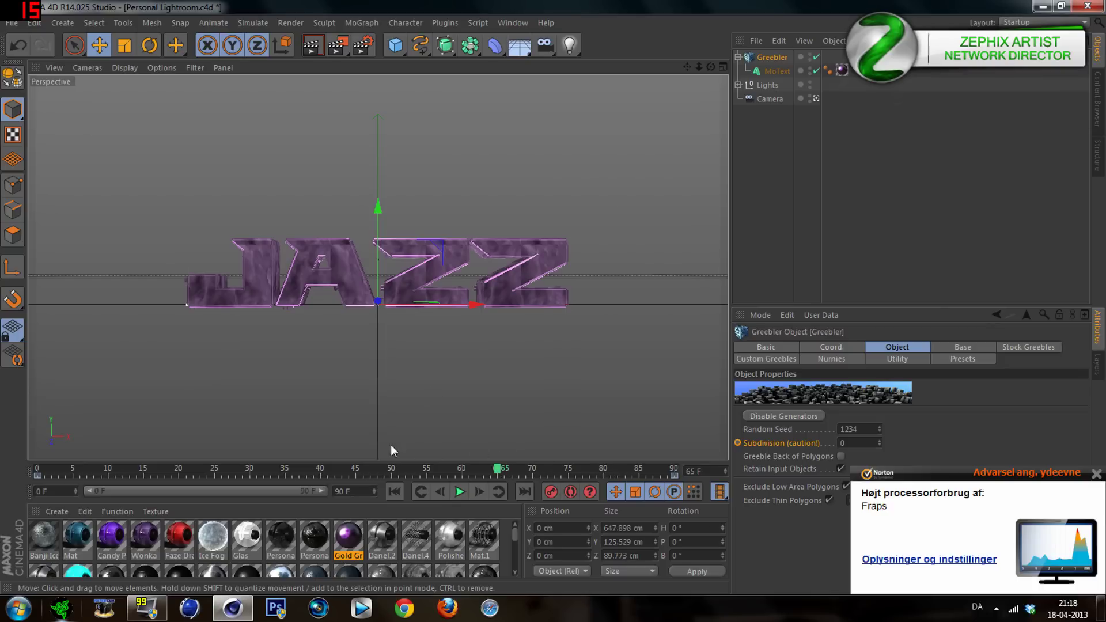
left_click(232, 465)
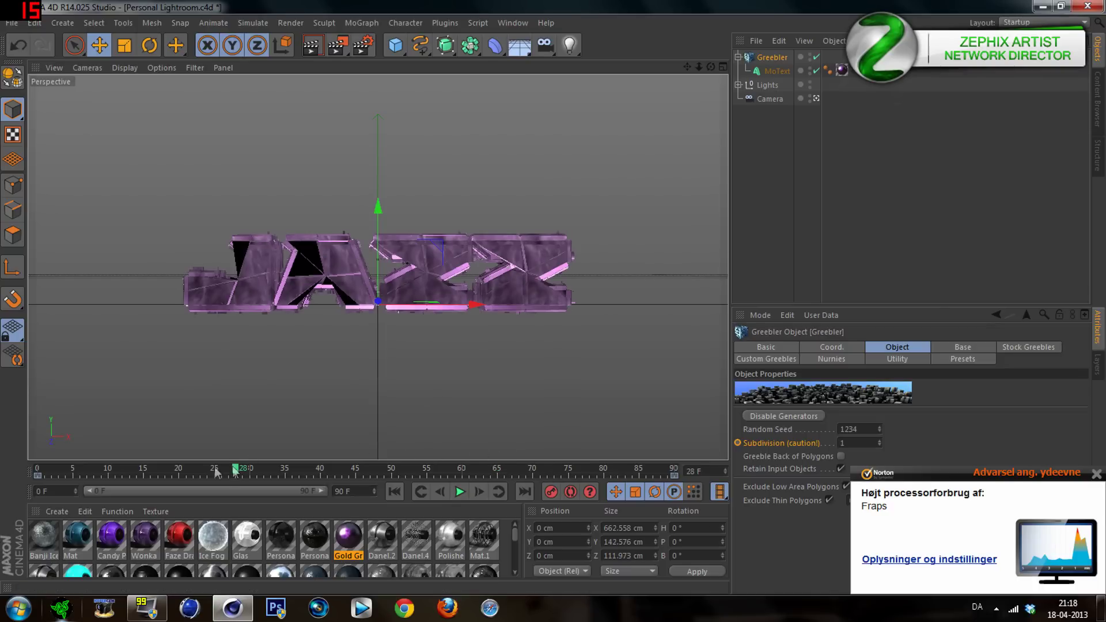
left_click(161, 470)
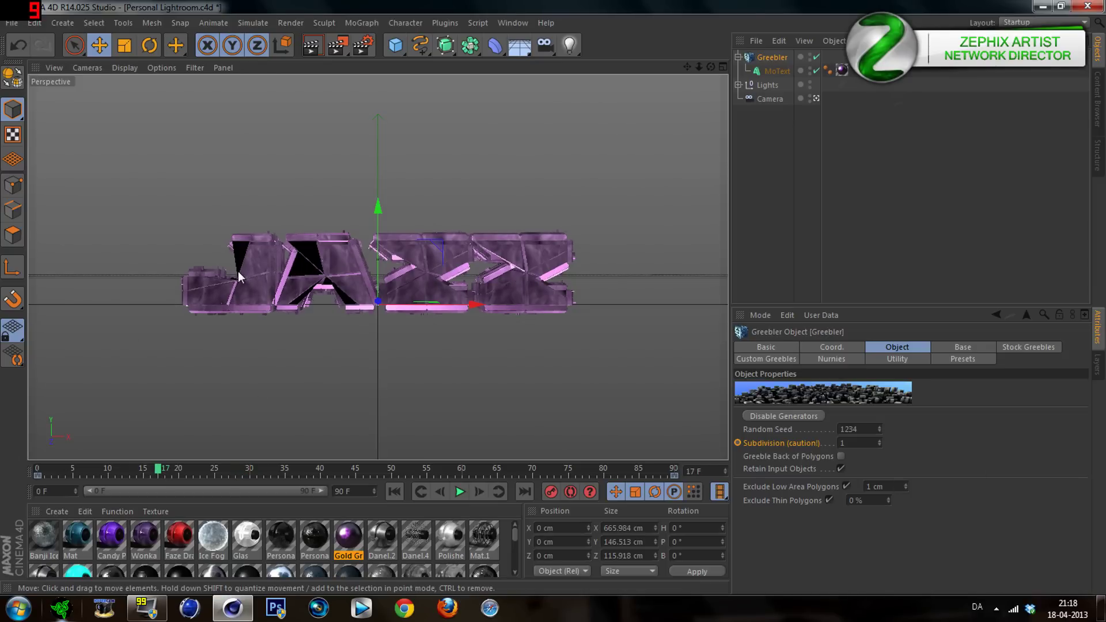
Step: Switch the Greebler's frame-90 and frame-0 keys to Linear, then reselect the MoText
left_click(673, 477)
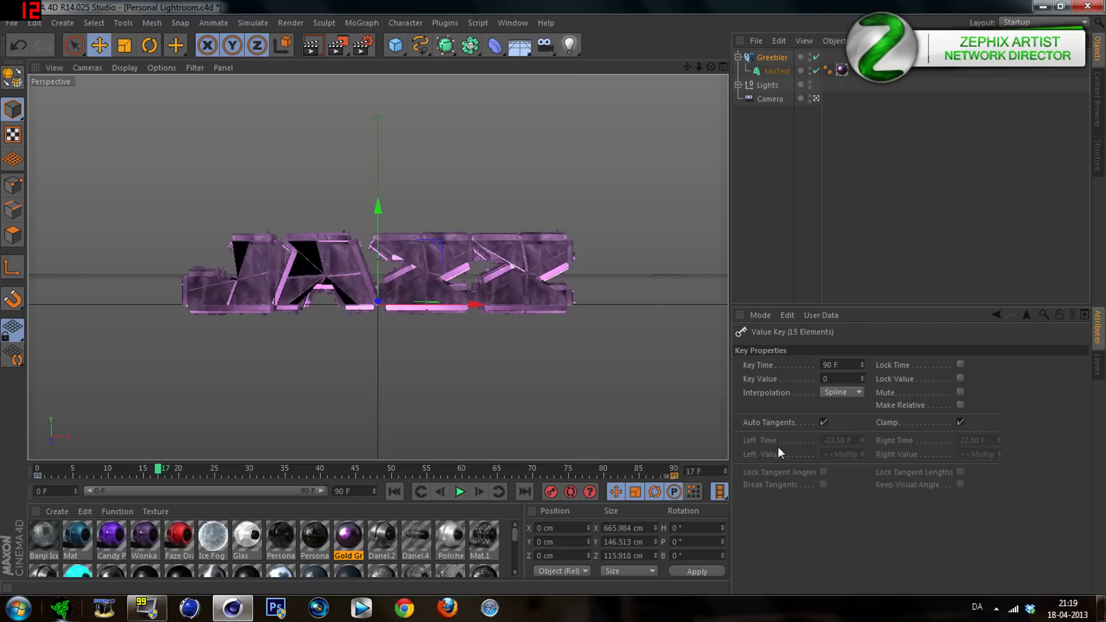
left_click(838, 395)
left_click(844, 419)
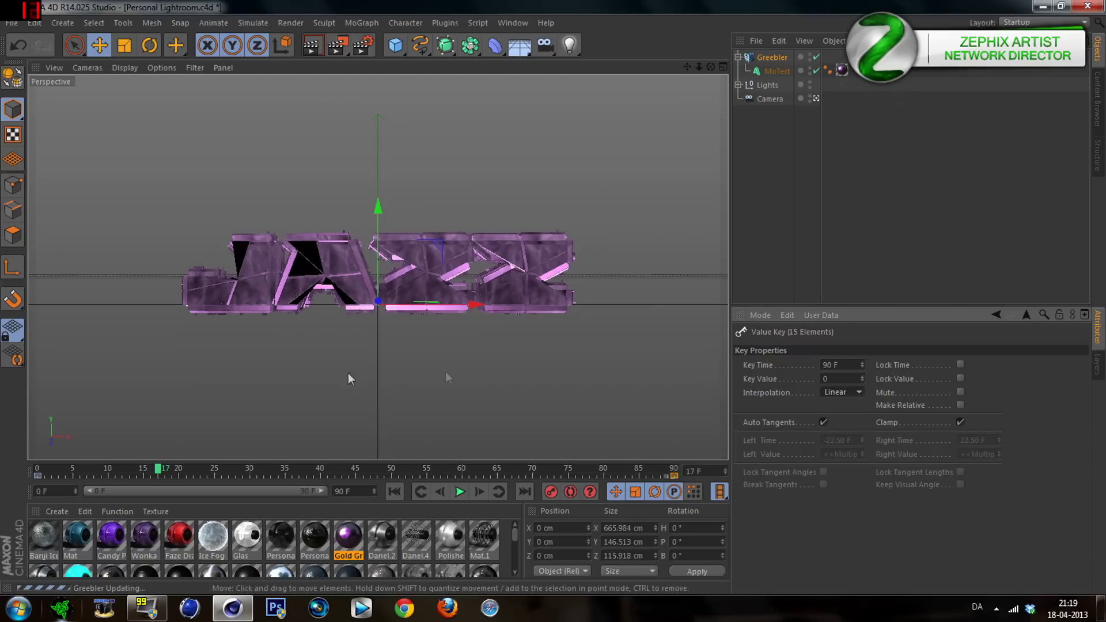
left_click(37, 476)
left_click(836, 395)
left_click(839, 420)
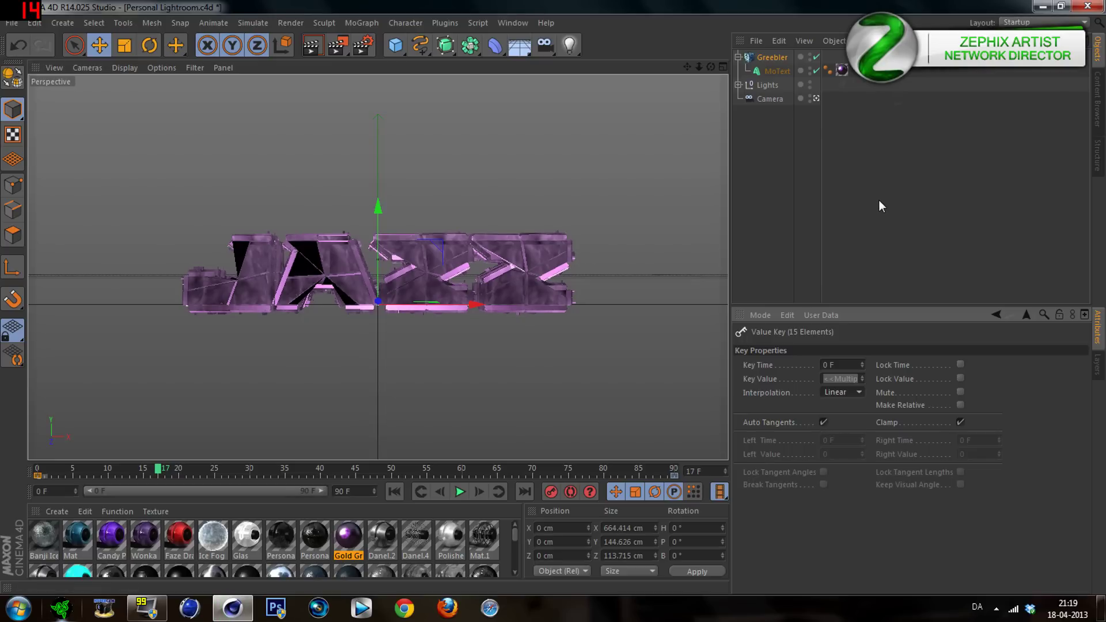
left_click(811, 167)
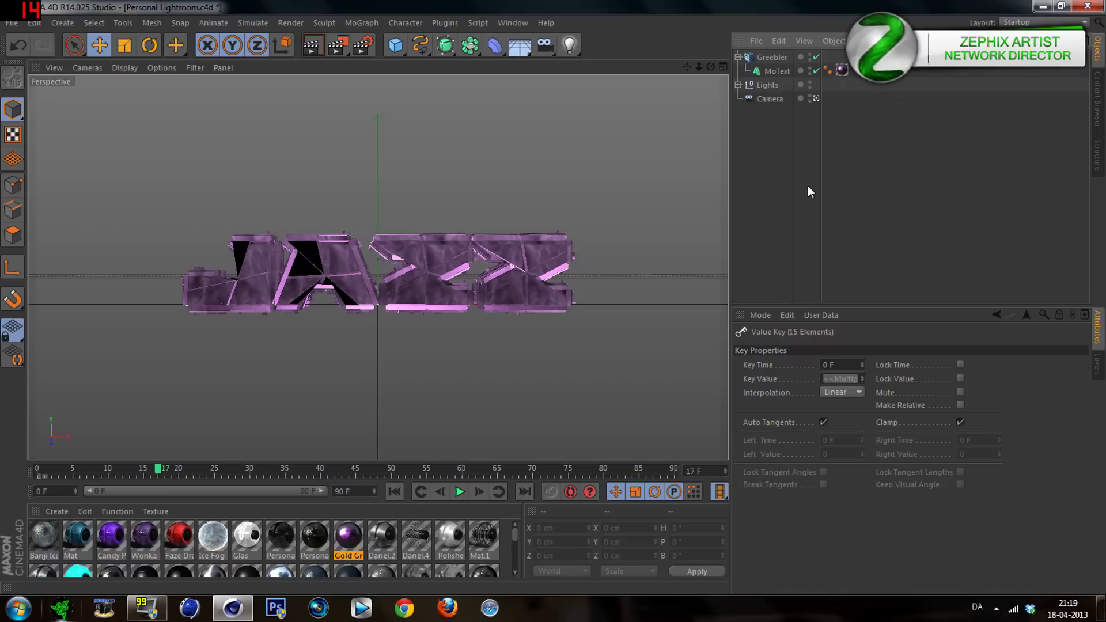
left_click(768, 72)
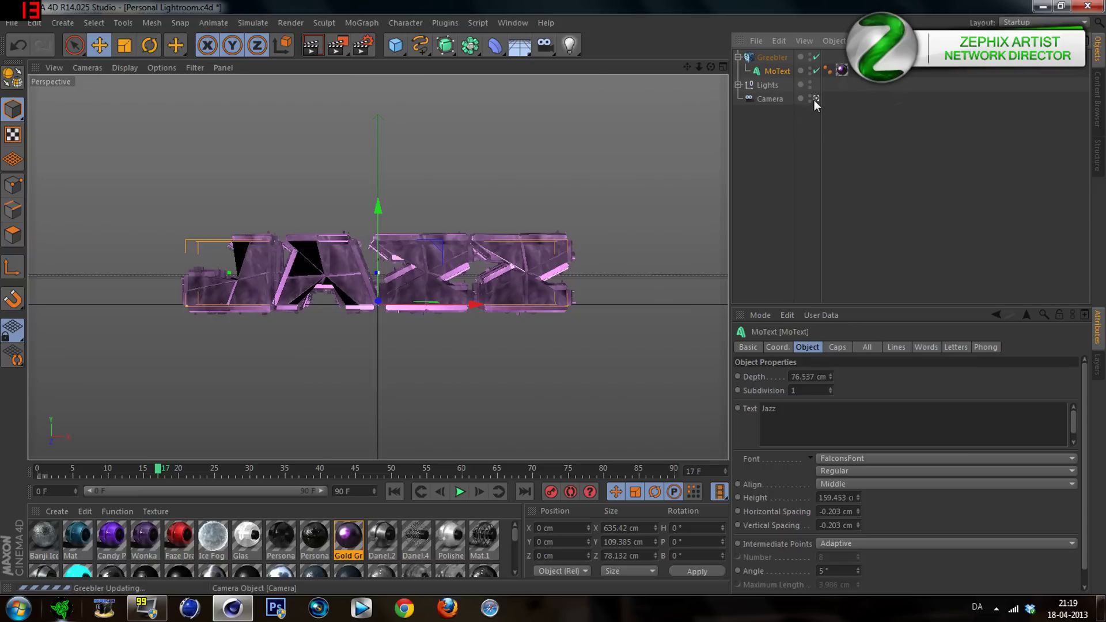
Step: Through the camera view, record the text's position key at frame 90, then return to frame 0
left_click(814, 99)
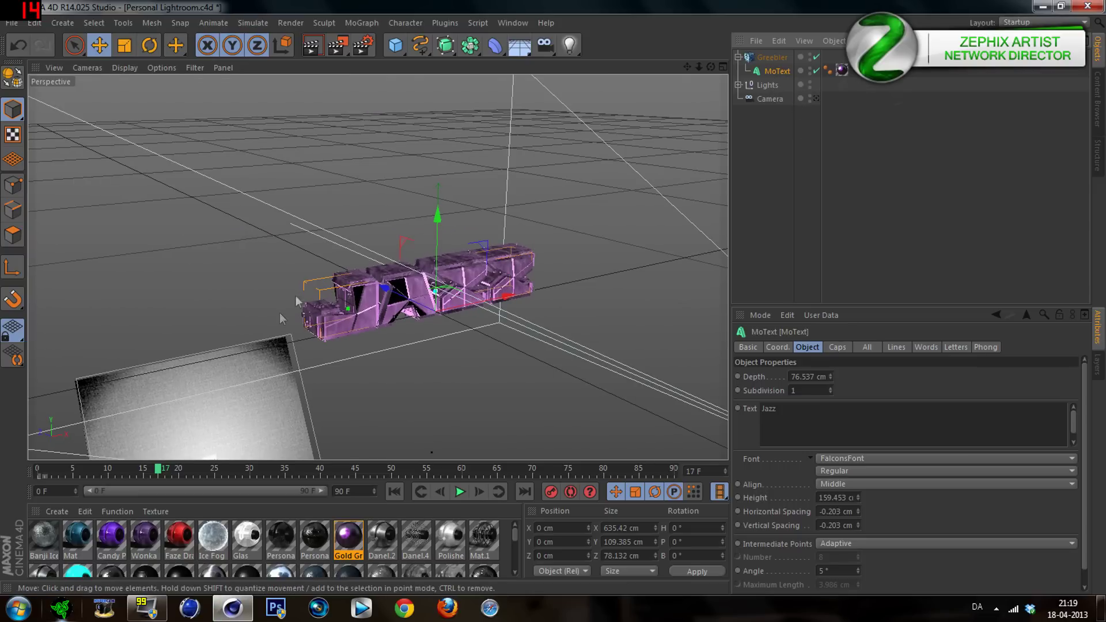
left_click(674, 468)
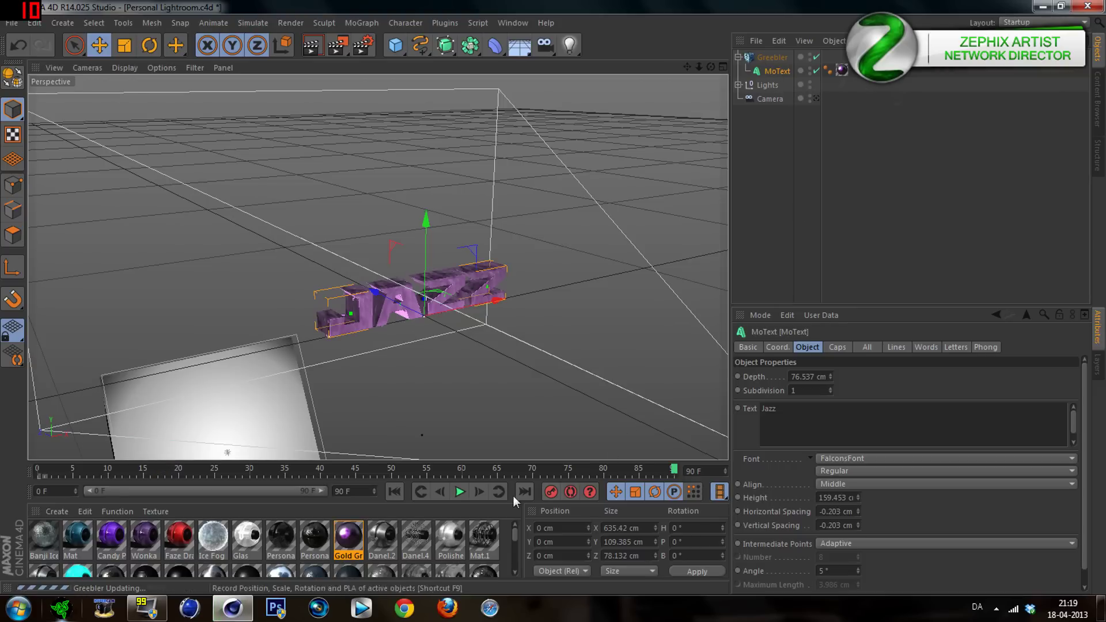
left_click(551, 492)
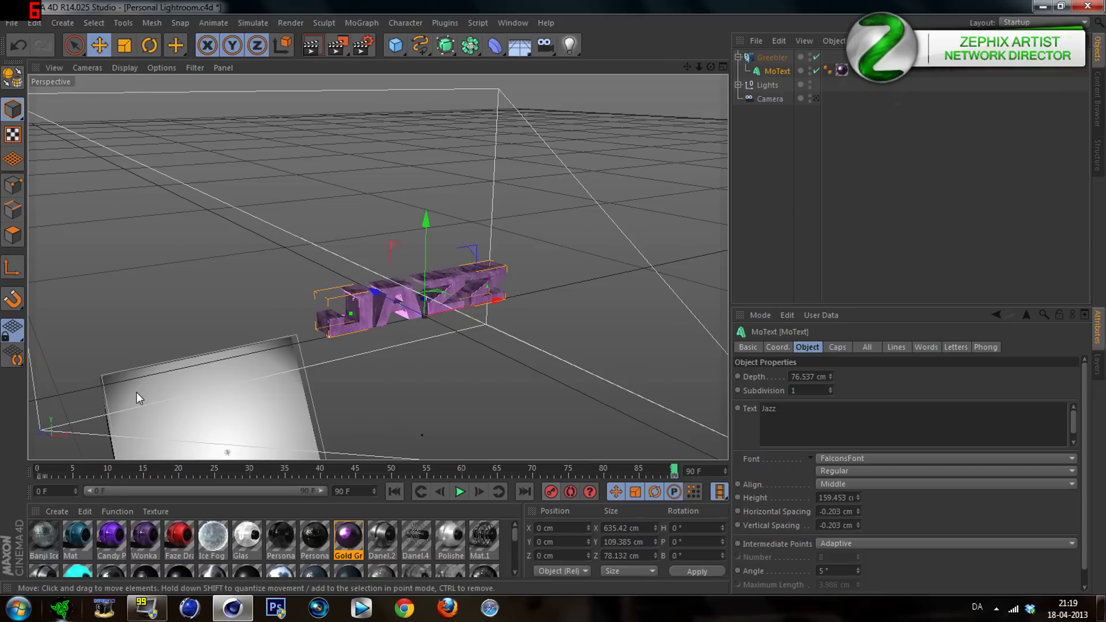
left_click(39, 470)
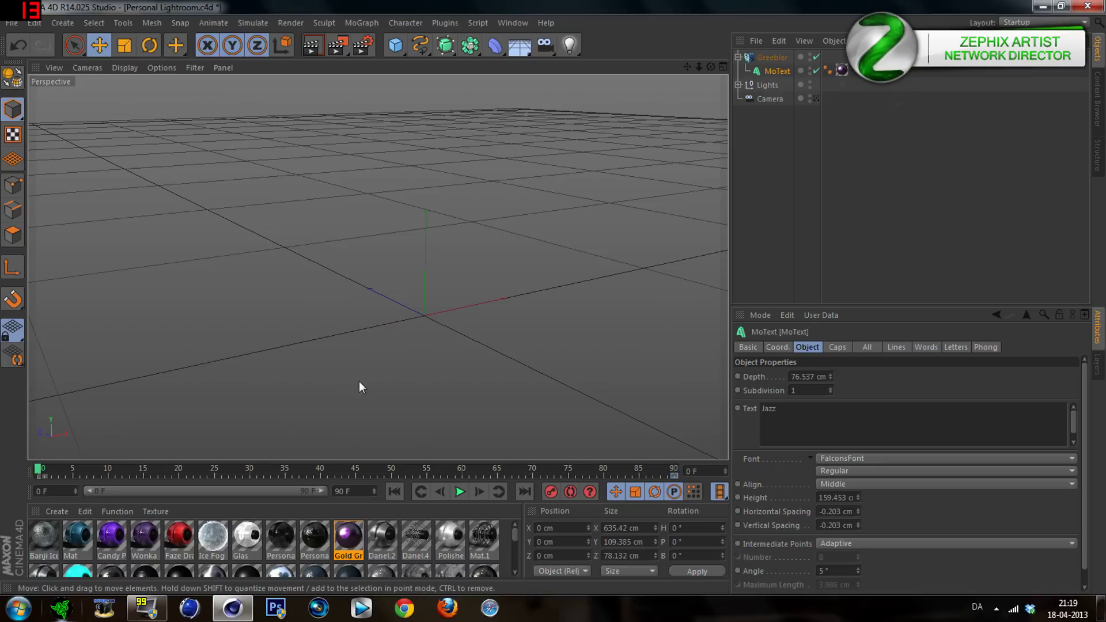
left_click_drag(382, 376, 396, 368, "alt")
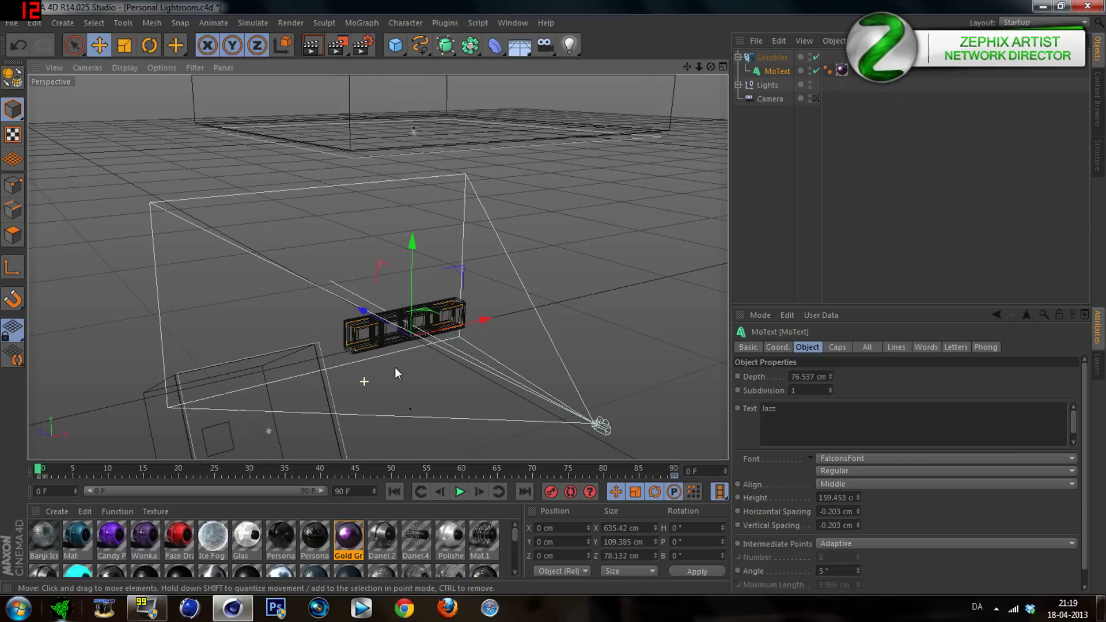
scroll(395, 367, "down", 3)
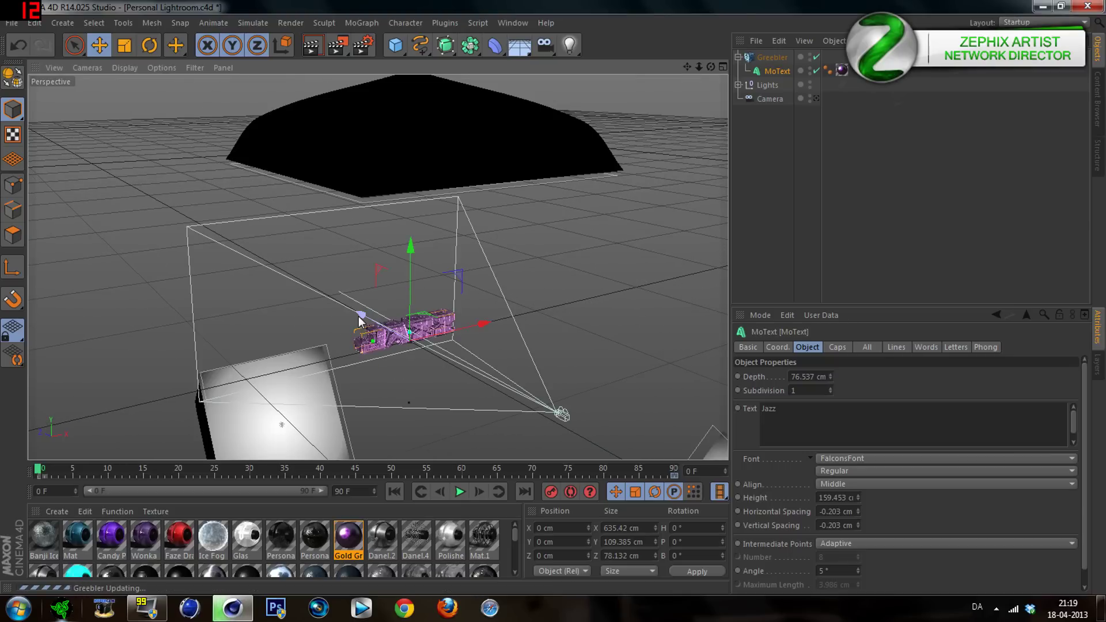
Step: Push the JAZZ text far back and up, and key that position at frame 0
mouse_move(362, 319)
left_mouse_down()
mouse_move(581, 406)
mouse_move(596, 423)
left_mouse_up()
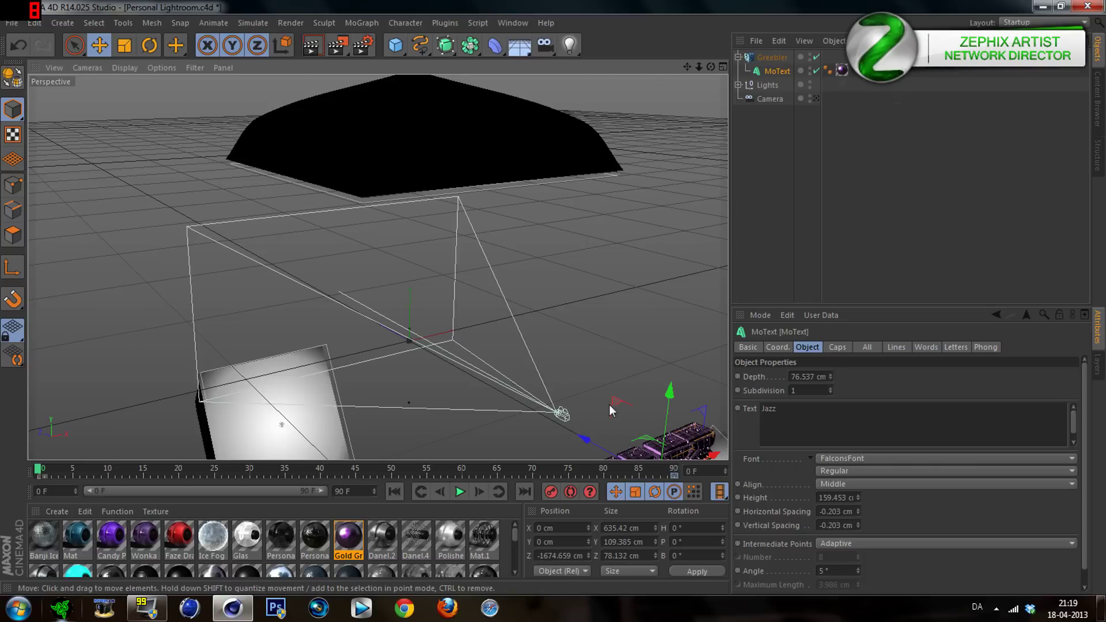
left_click_drag(688, 67, 683, 68)
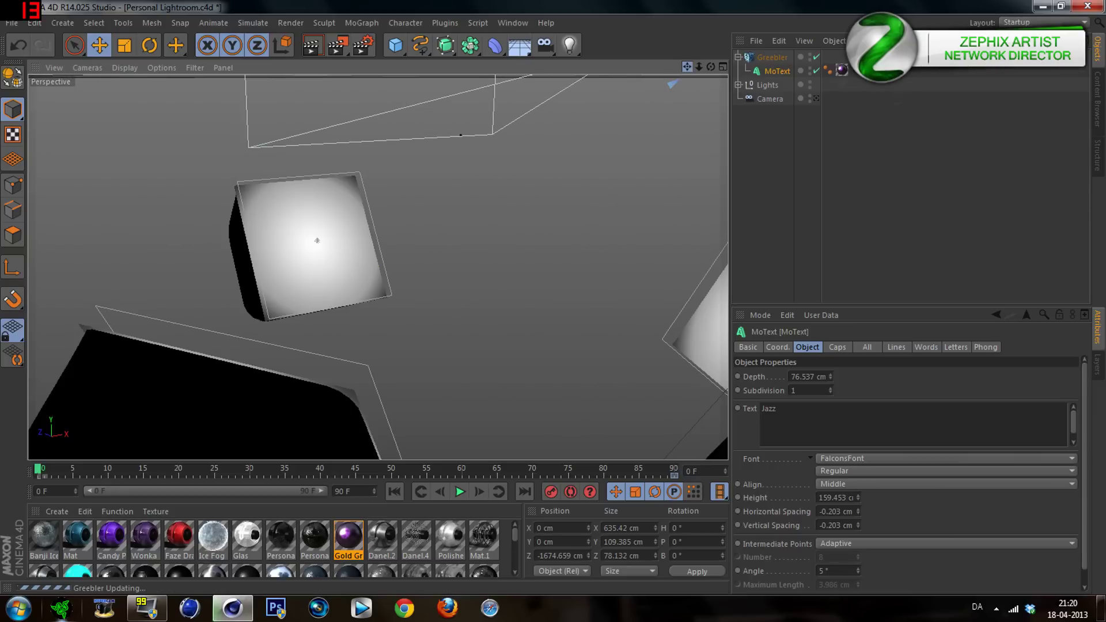
left_click_drag(687, 67, 686, 68)
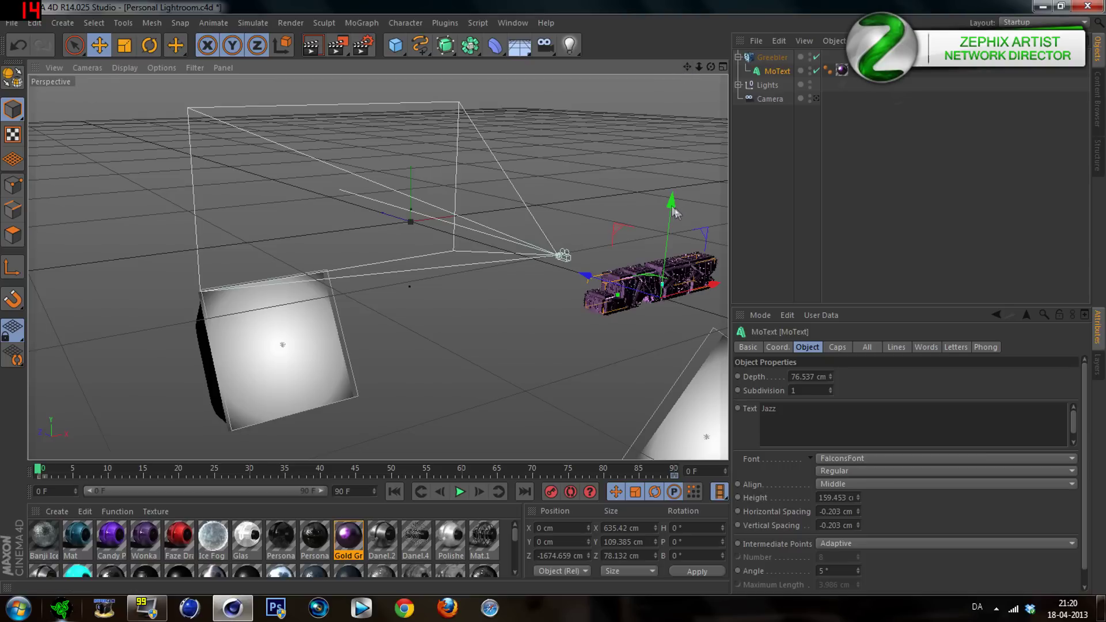
left_click_drag(673, 216, 678, 152)
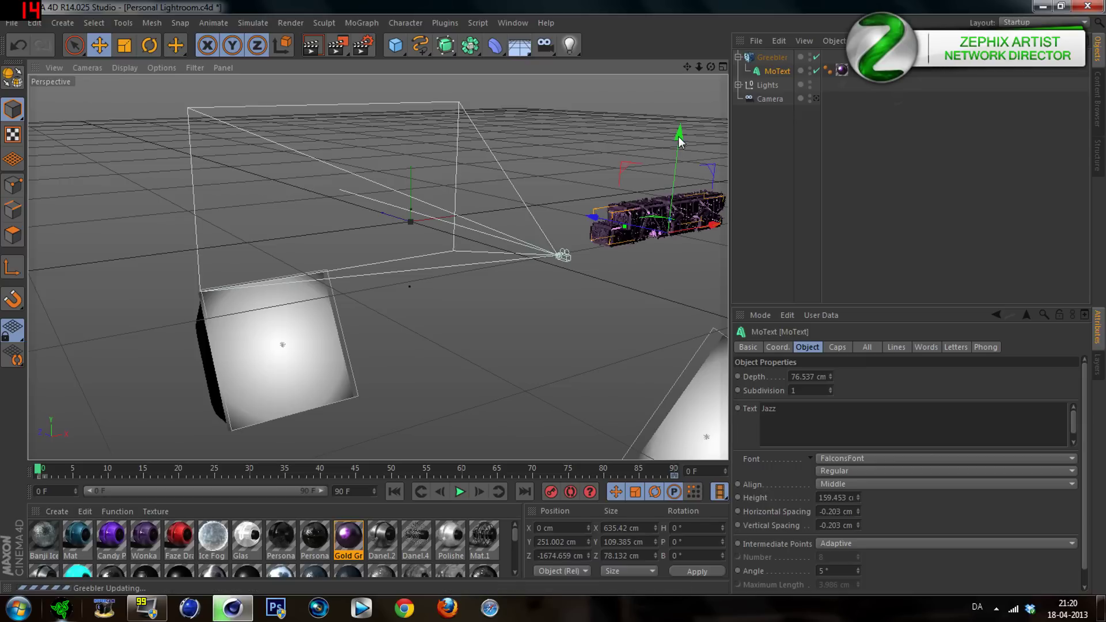
left_click_drag(679, 141, 682, 119)
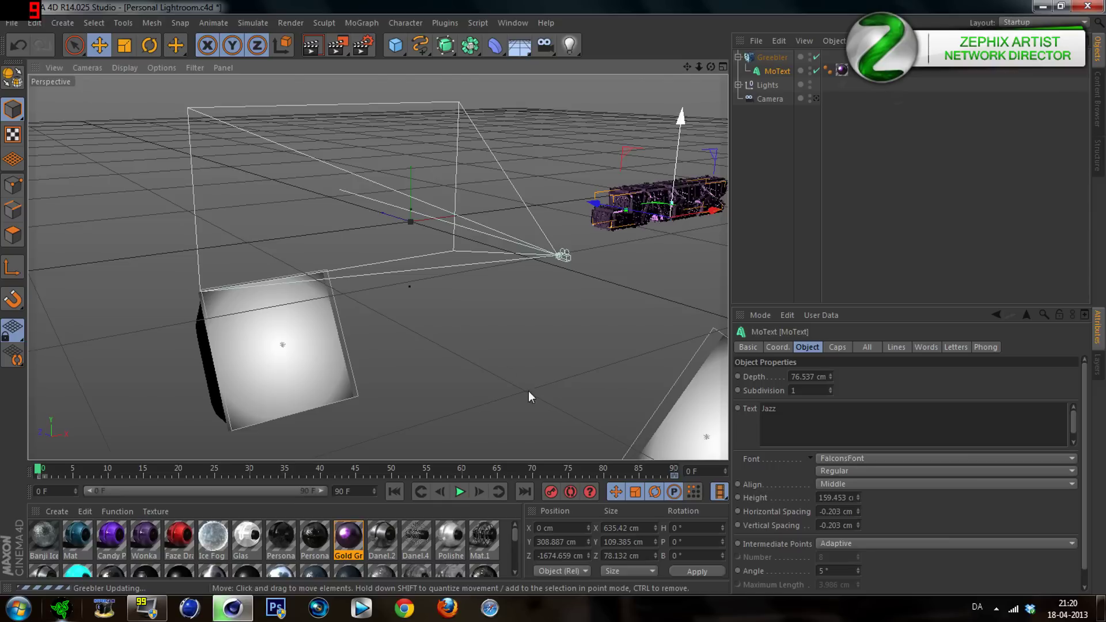
left_click(548, 492)
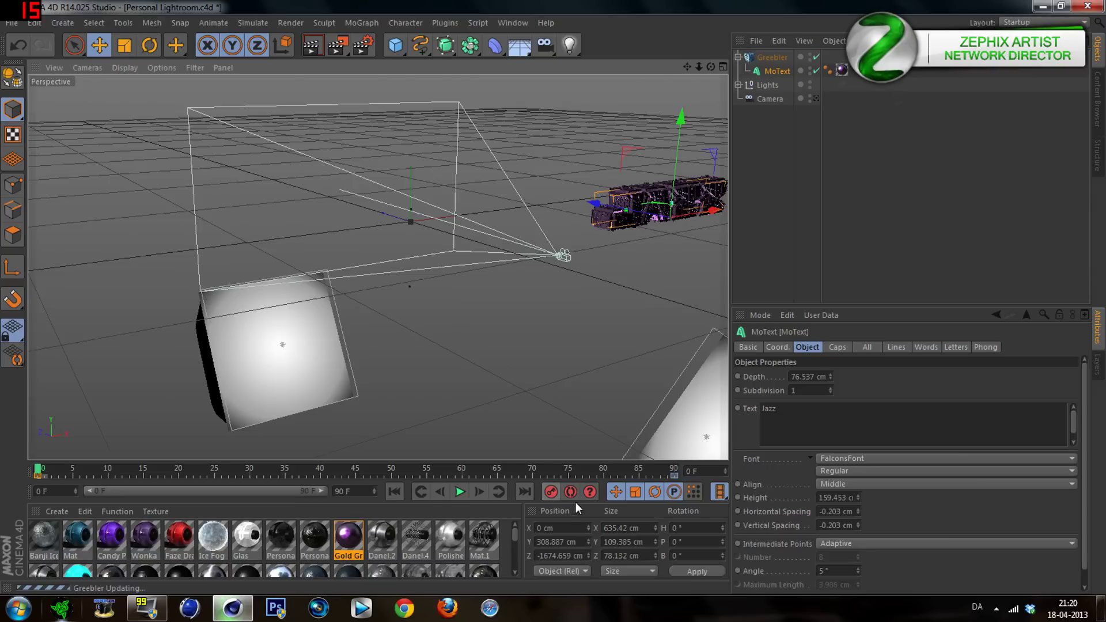
Step: Scrub frames 0 to 90 to check the glide, then select the frame-90 position key
left_click(75, 464)
left_click(275, 471)
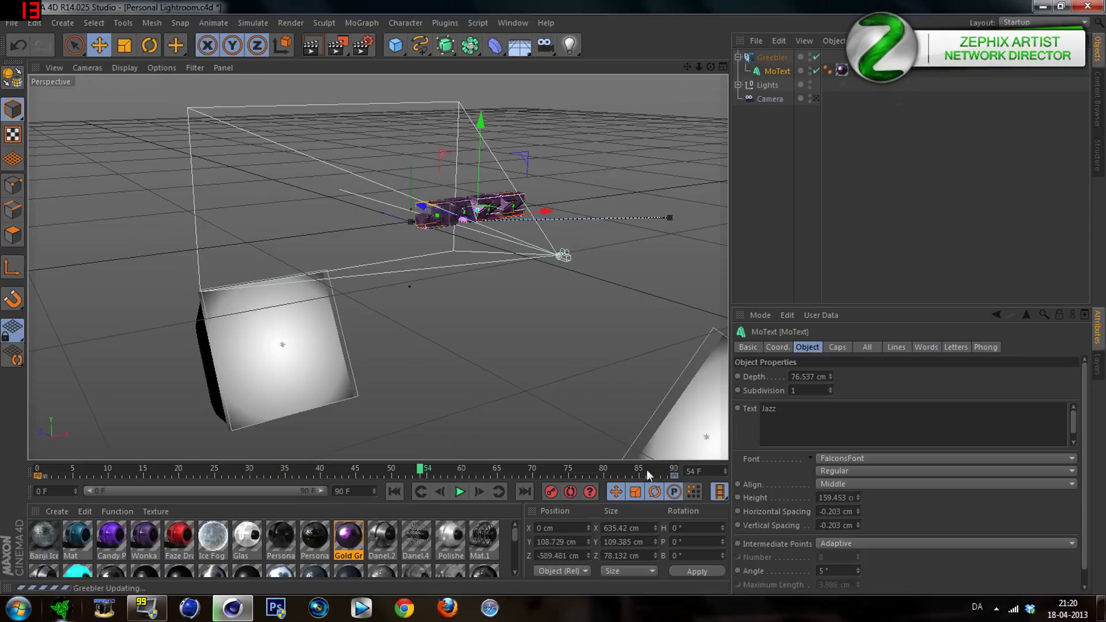
left_click(675, 471)
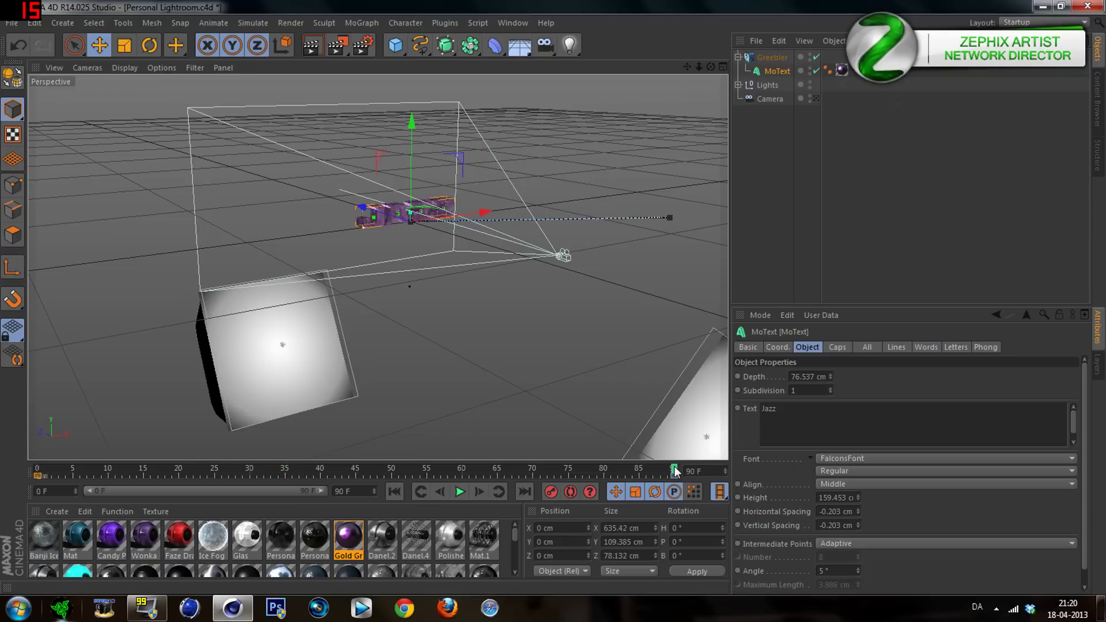
left_click(38, 471)
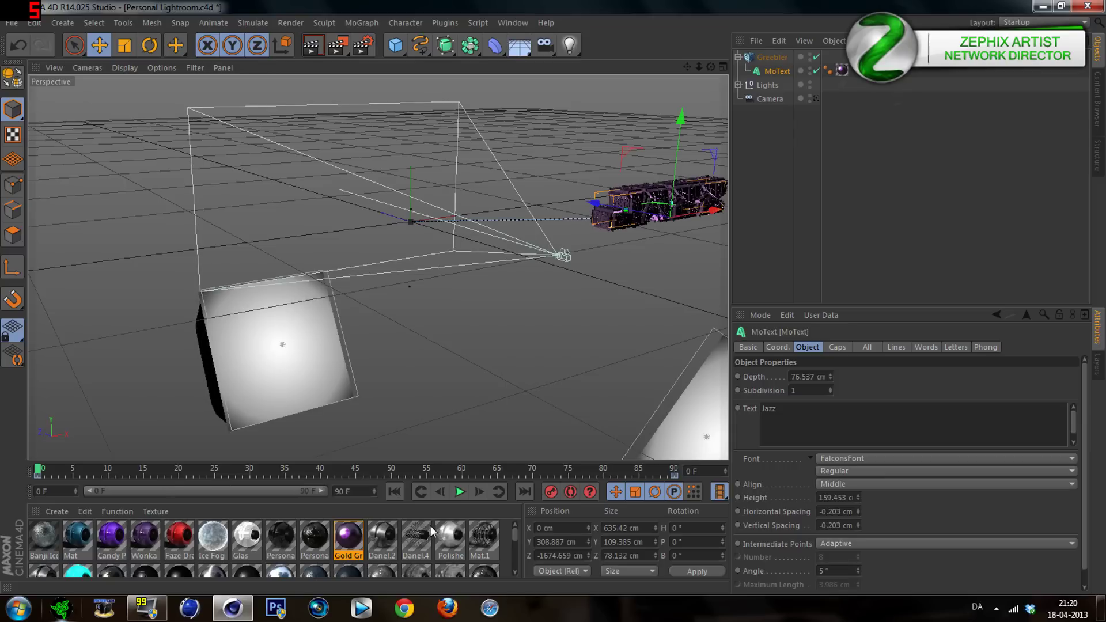
left_click(673, 475)
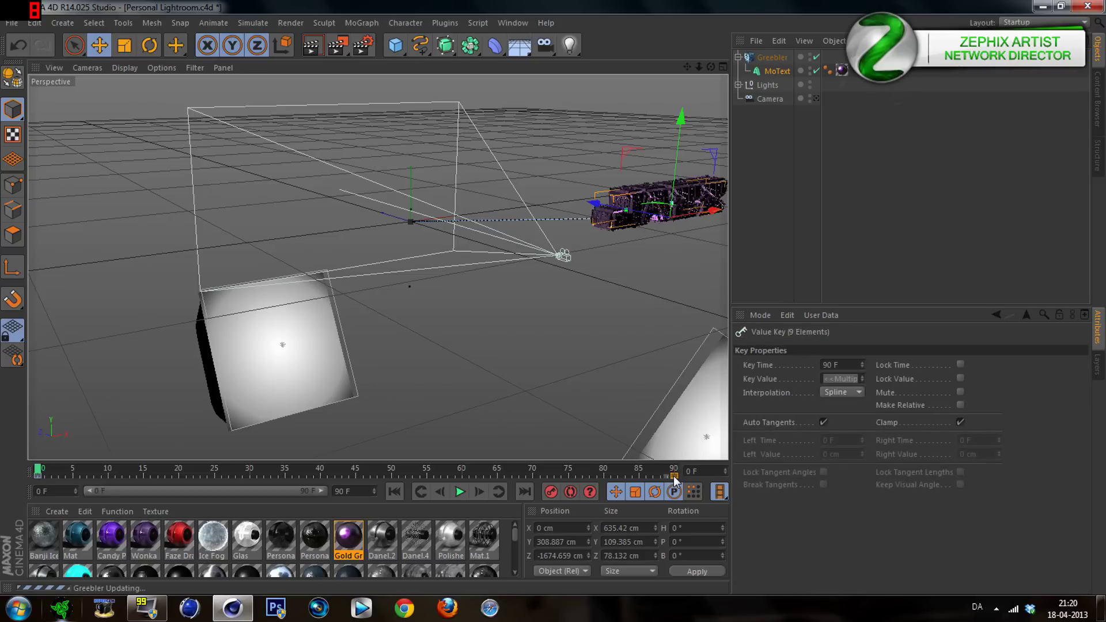
Step: Set the frame-90 and frame-0 position keys to Linear interpolation, then deselect everything
left_click(833, 391)
left_click(836, 420)
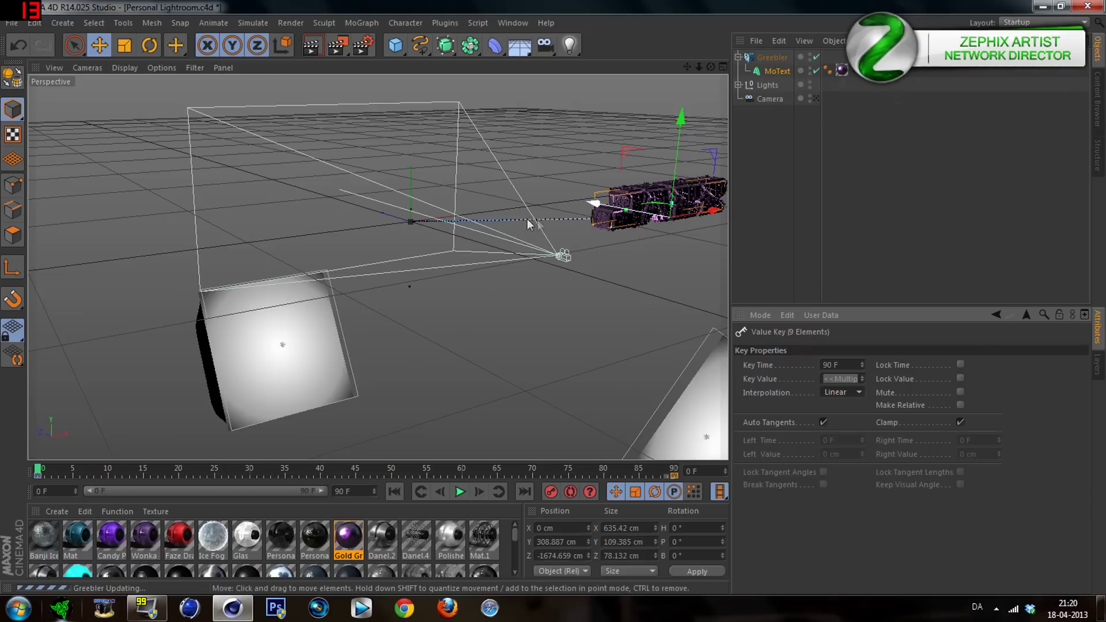
left_click(37, 476)
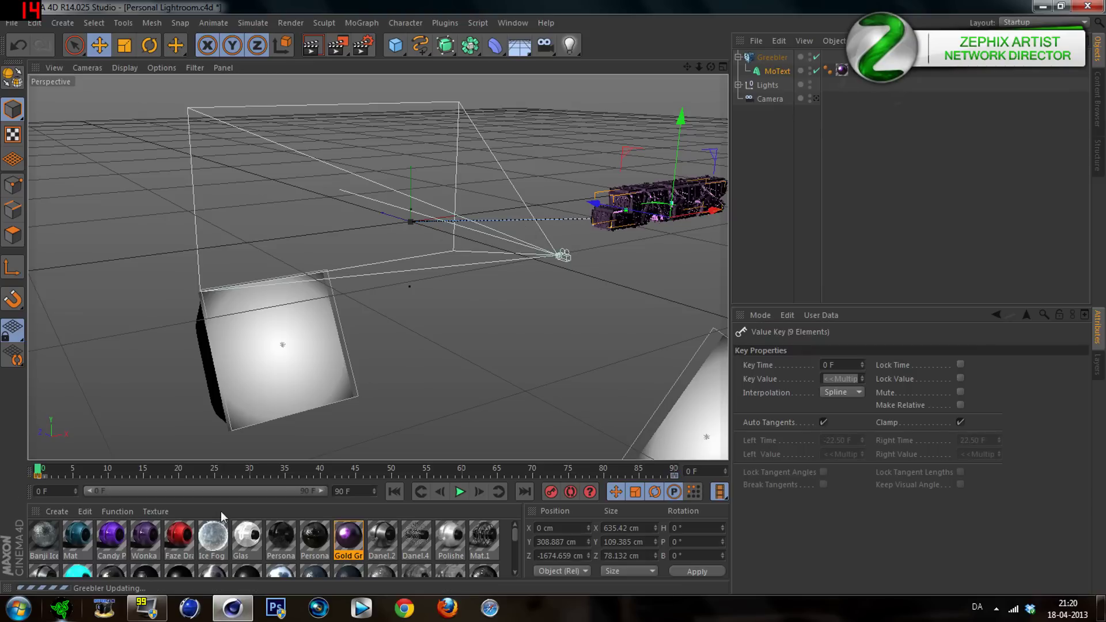
left_click(834, 392)
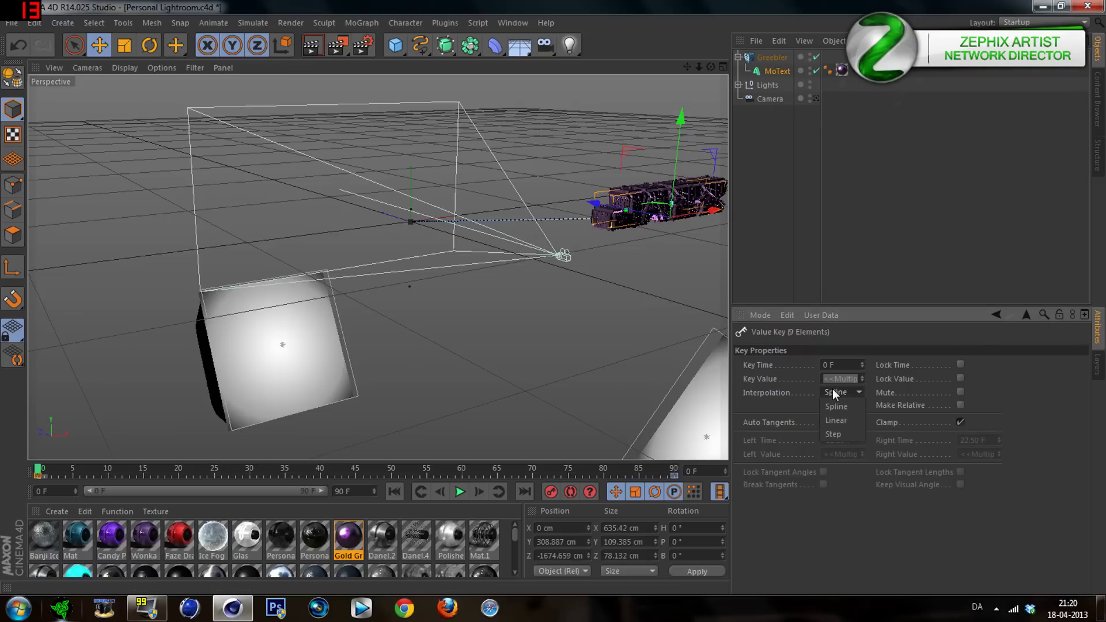
left_click(842, 419)
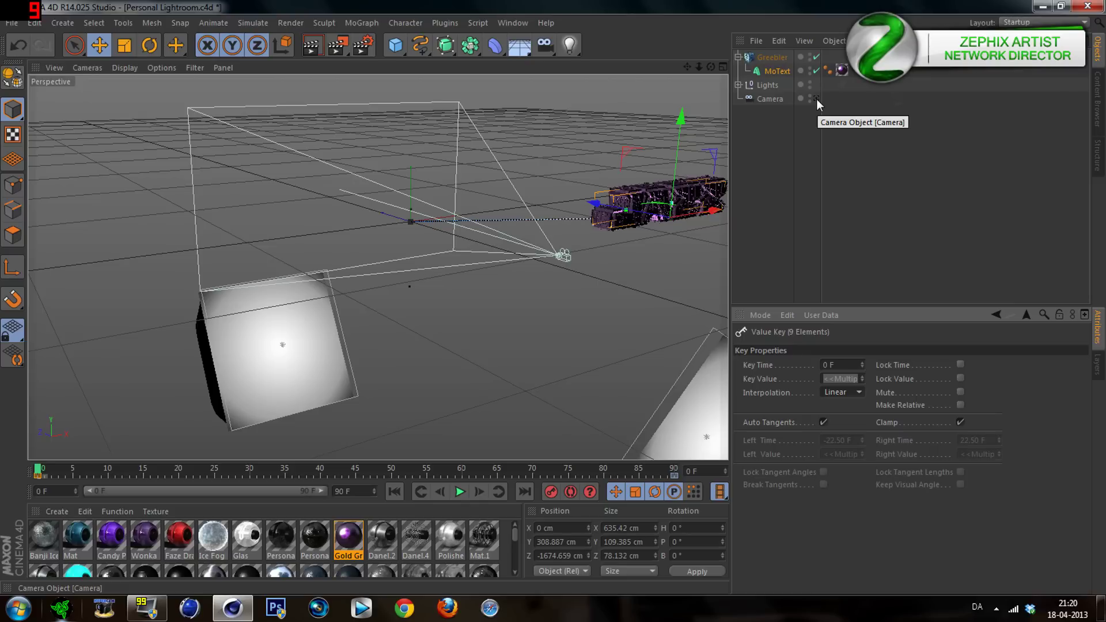
left_click(780, 154)
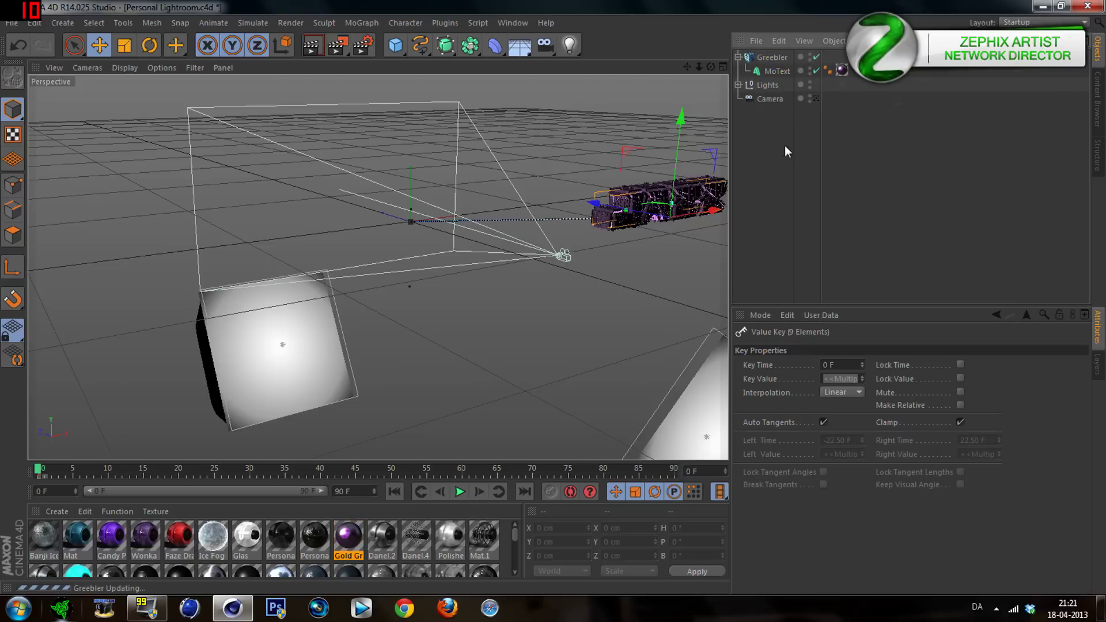
Step: Select the JAZZ MoText and add a MoGraph Random effector to it
left_click(769, 71)
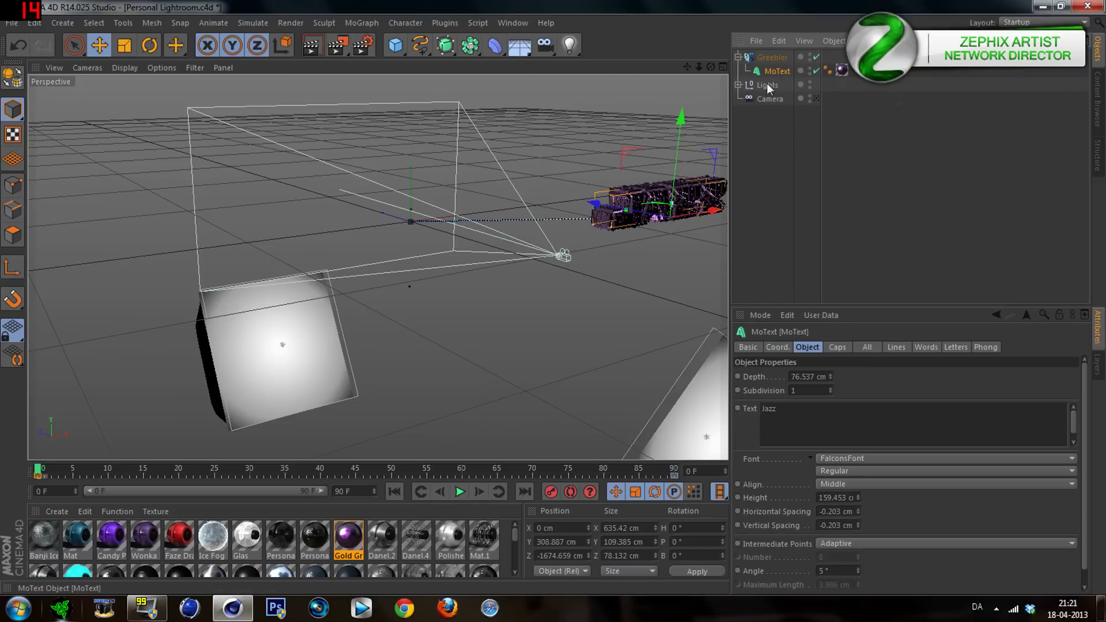
left_click(759, 175)
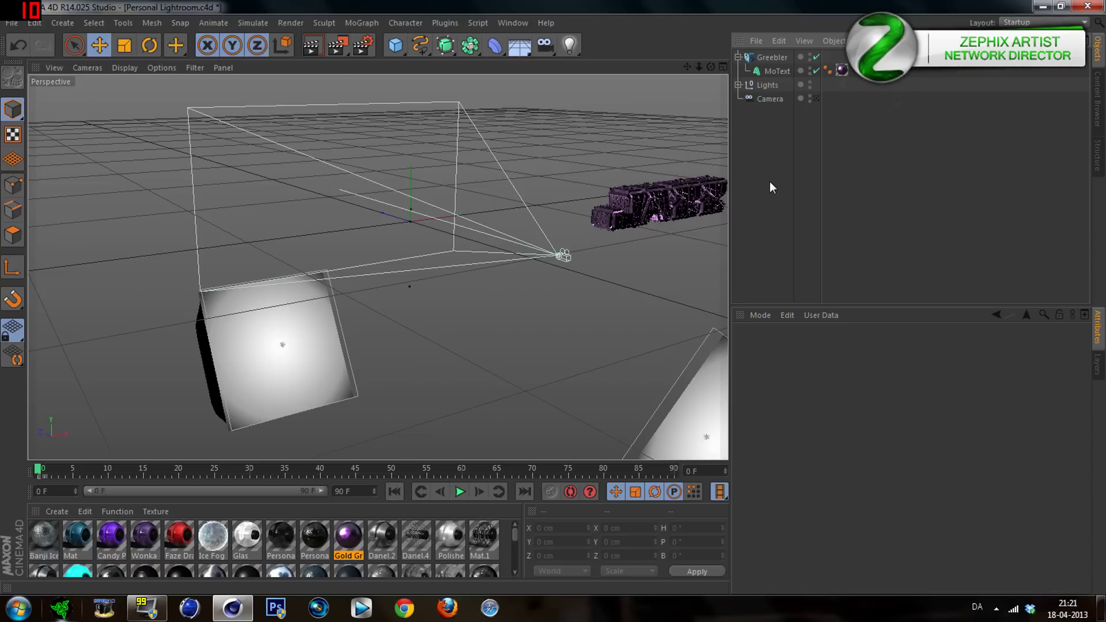
left_click(765, 72)
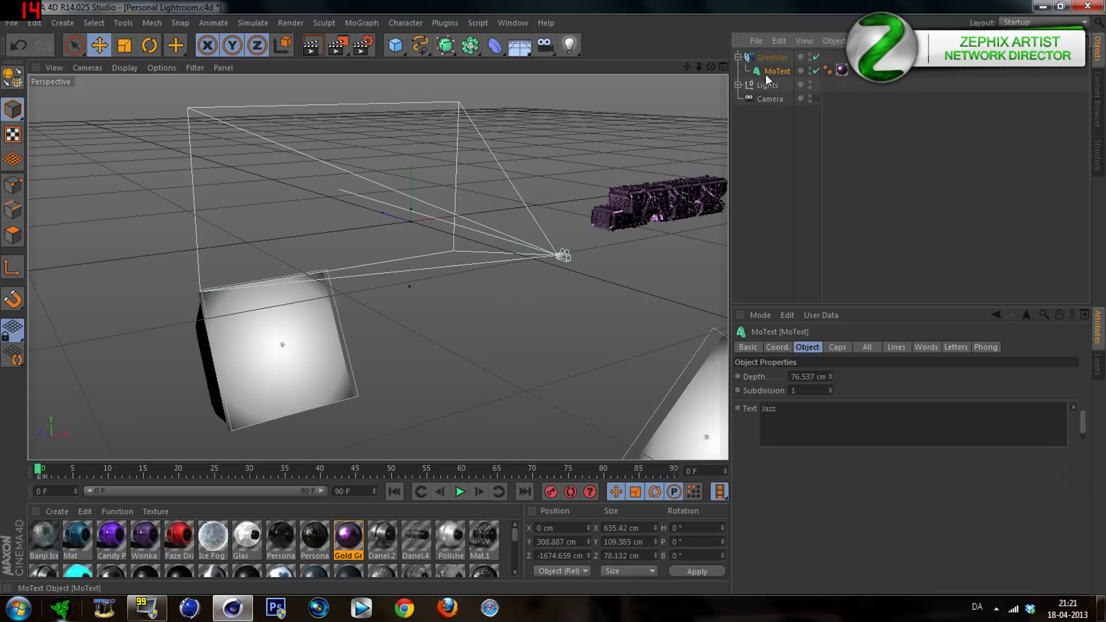
left_click(374, 26)
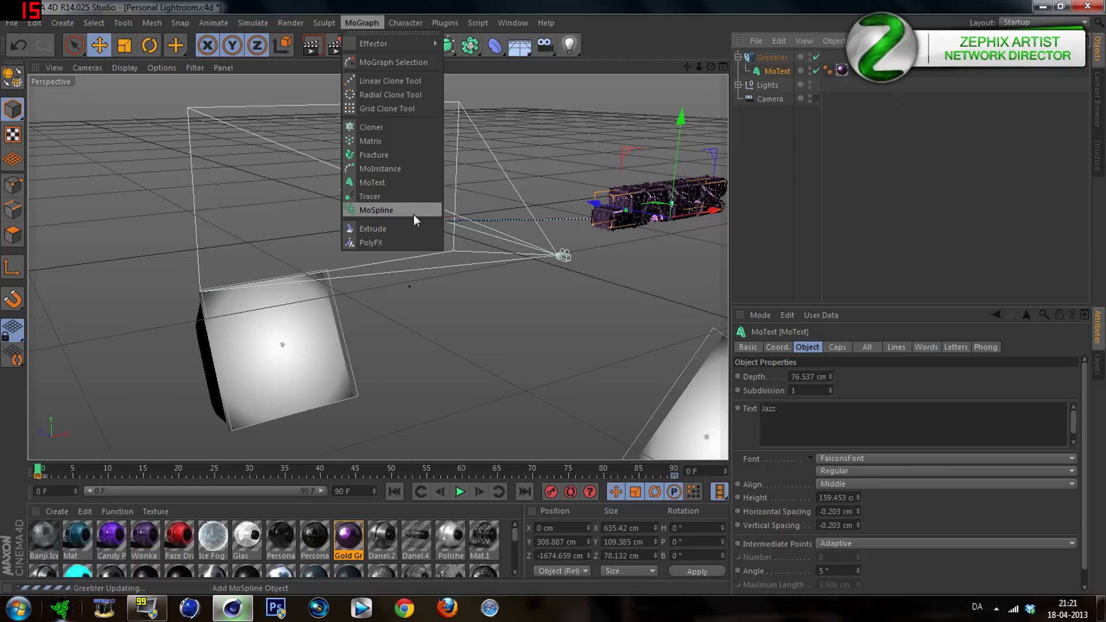
mouse_move(380, 43)
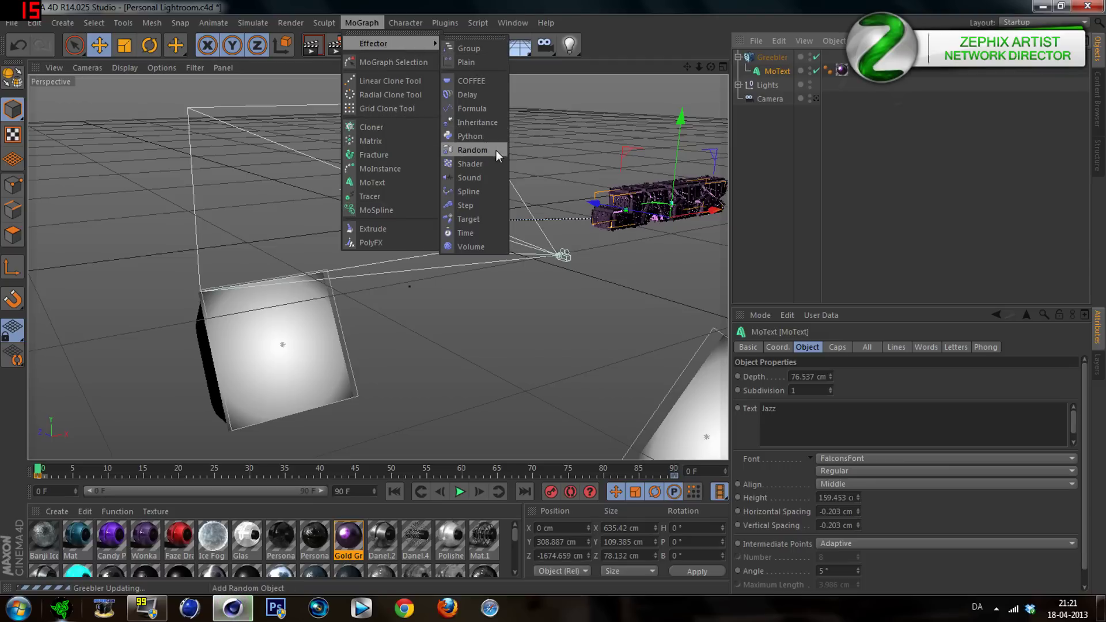
left_click(496, 150)
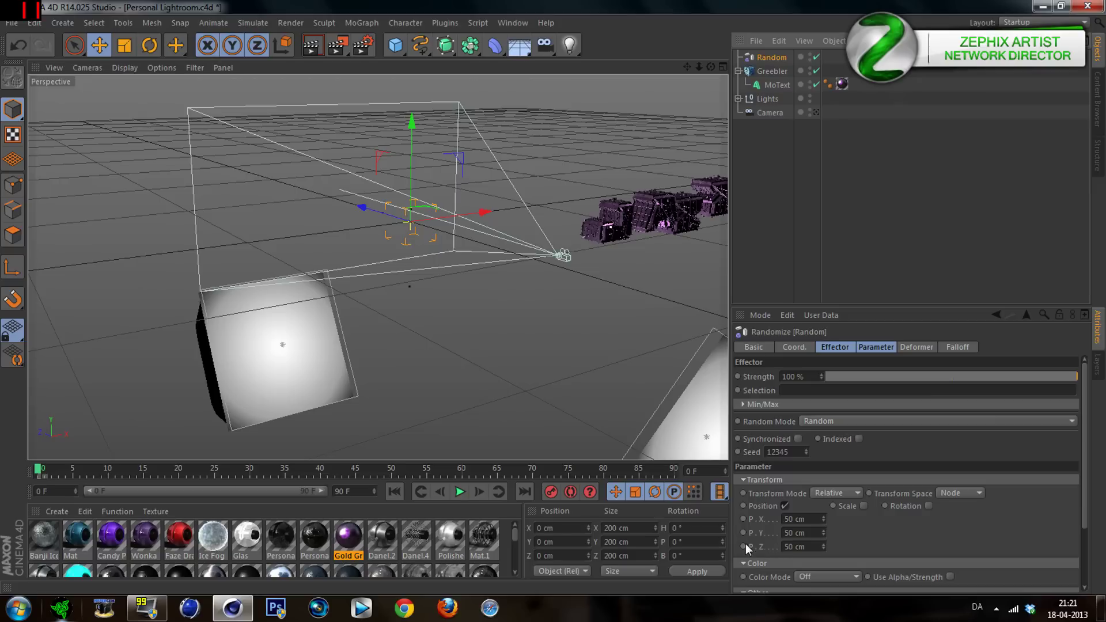
Step: Enable random rotation with heading, pitch and bank of 139°, 140° and 121°
left_click(928, 507)
left_click(936, 519)
type("139")
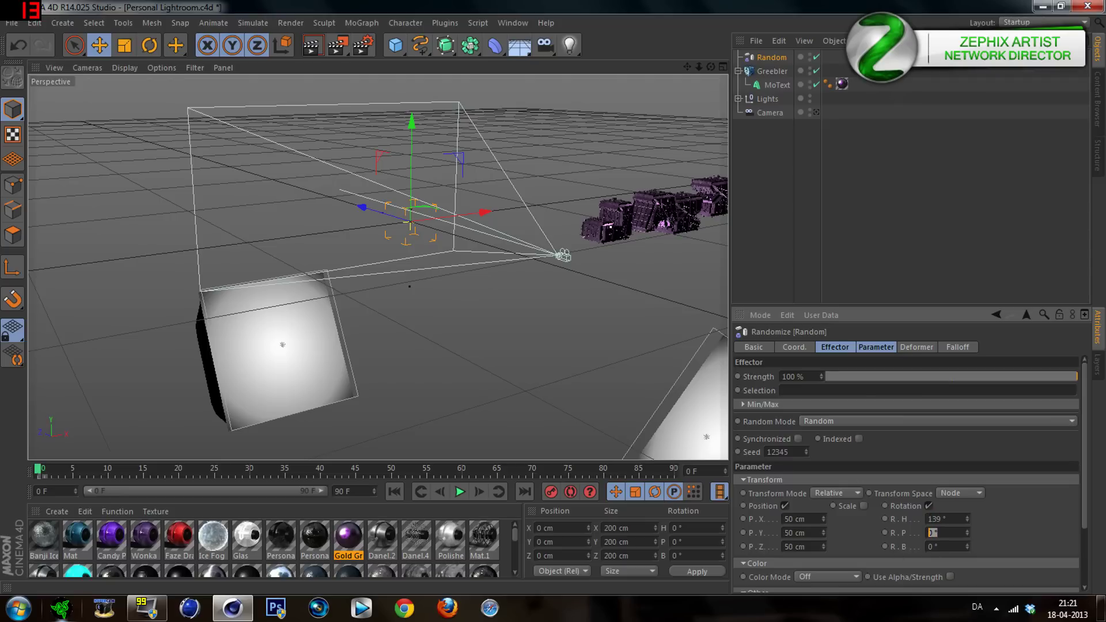
type("140")
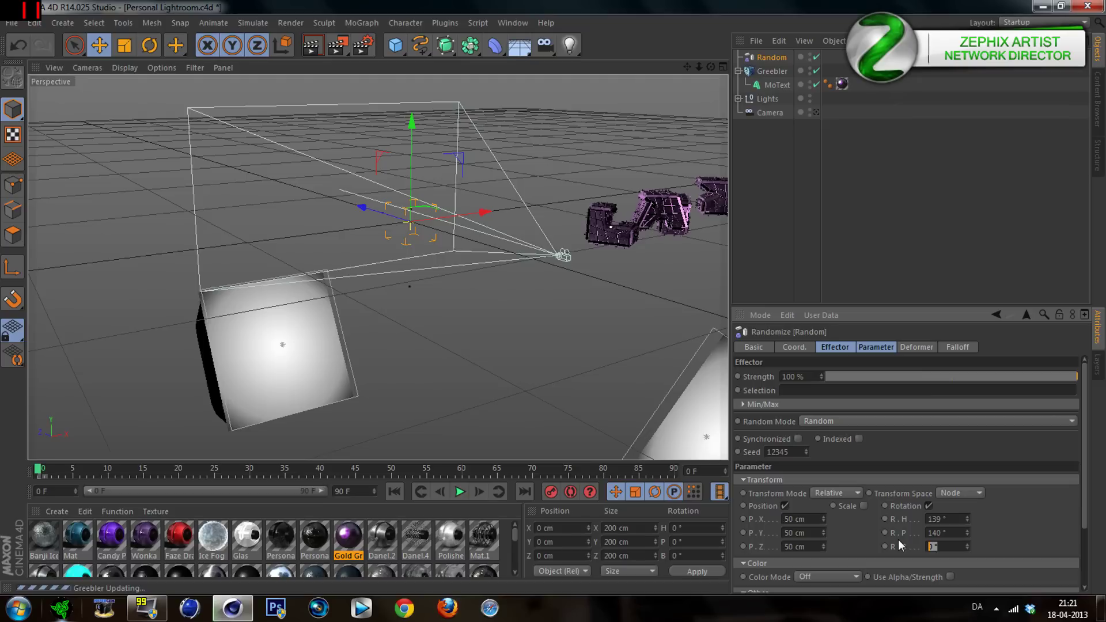
type("121")
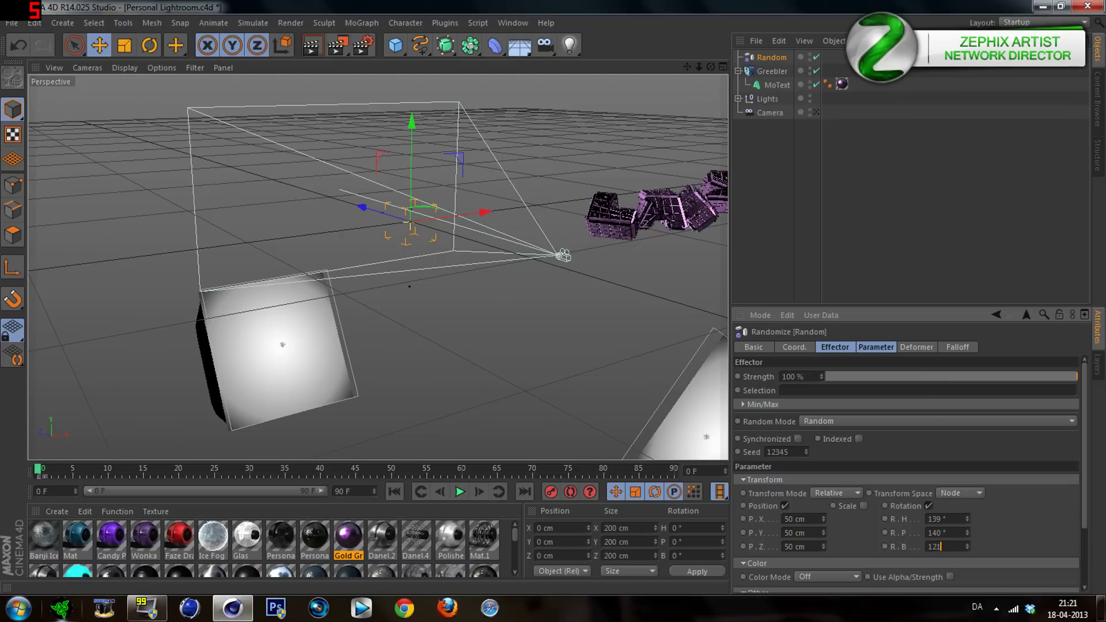
key("Return")
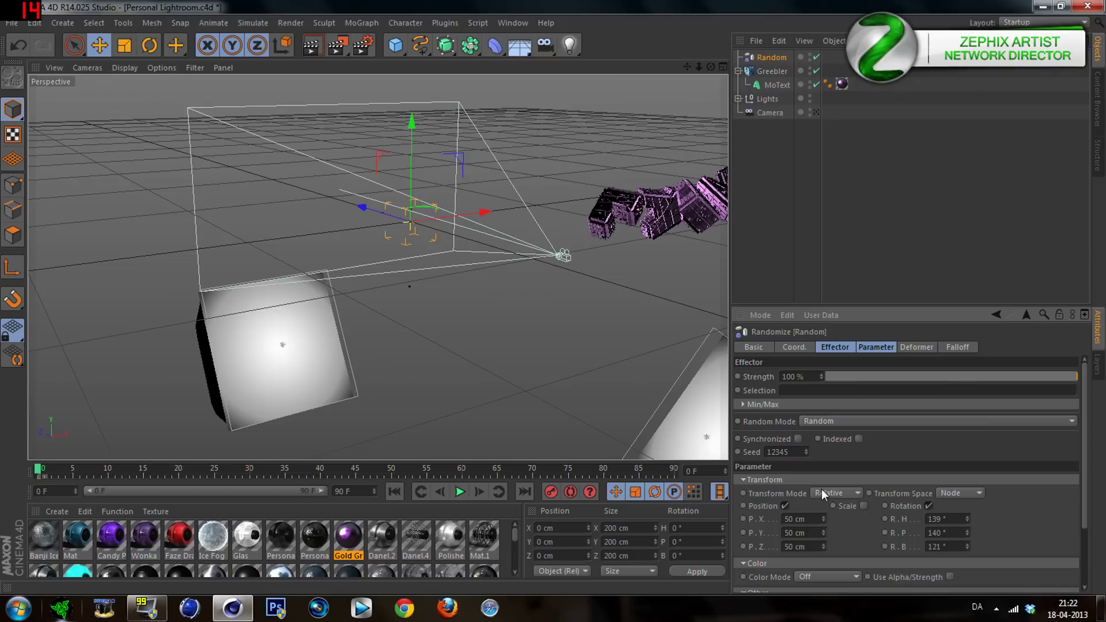
Step: Keyframe the effector's position and rotation amounts at frame 0
left_click(742, 519, "ctrl")
left_click(743, 546, "ctrl")
left_click(885, 519, "ctrl")
left_click(885, 533, "ctrl")
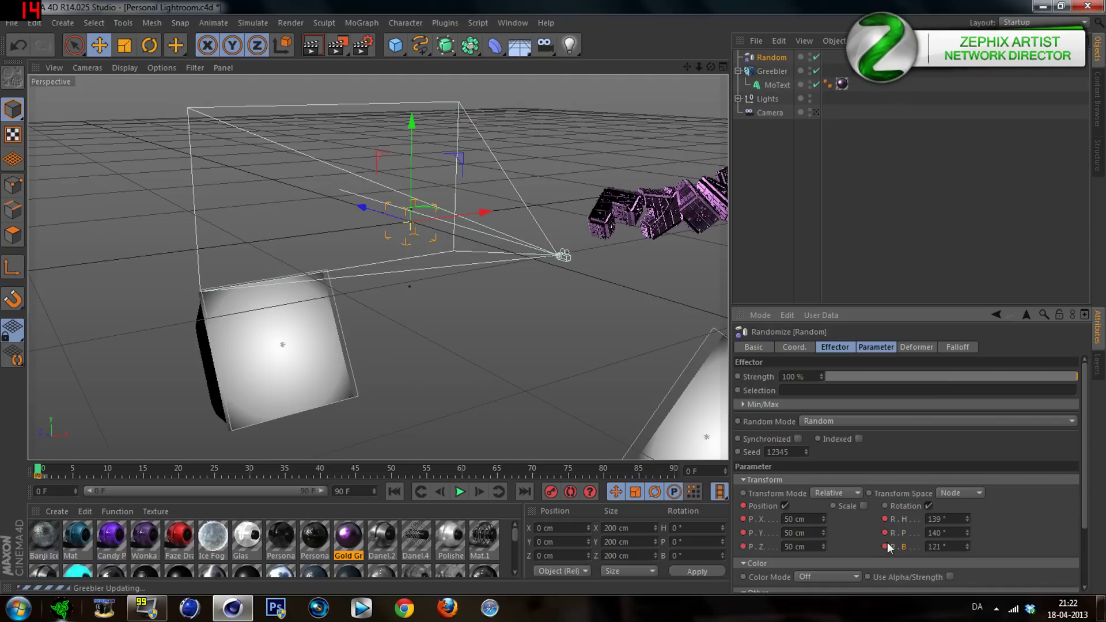
left_click(884, 506, "ctrl")
Step: At frame 90, set the Random effector's rotation and position amounts all to 0
left_click(672, 471)
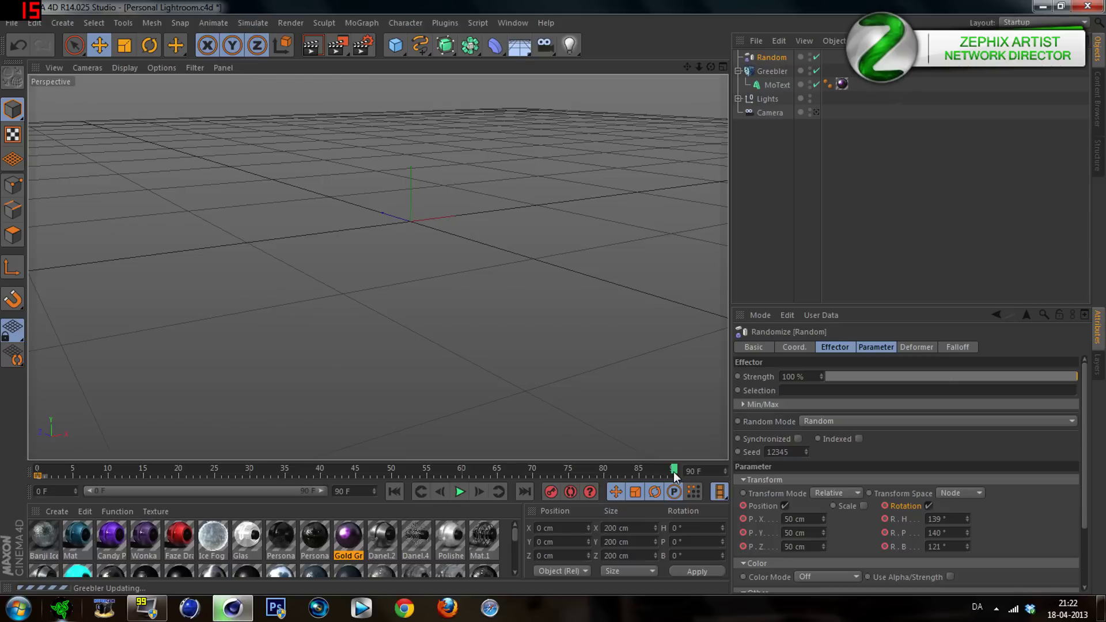
left_click(934, 519)
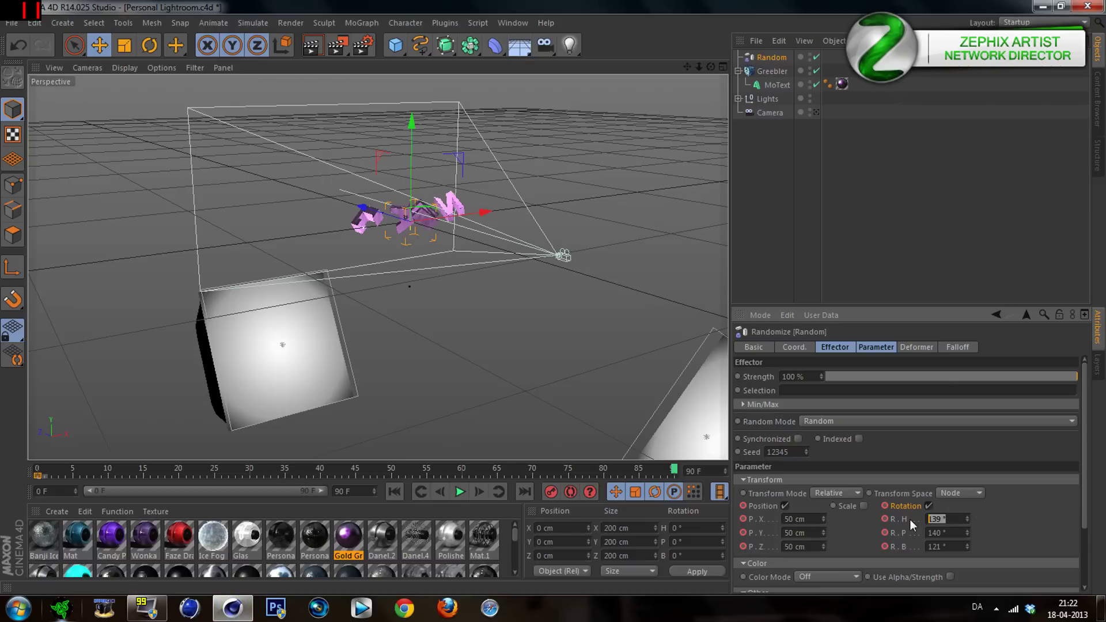
type("0")
key("Tab")
type("0")
key("Tab")
key("BackSpace")
type("0")
key("shift+Tab")
type("0")
key("shift+Tab")
key("BackSpace")
type("0")
key("Return")
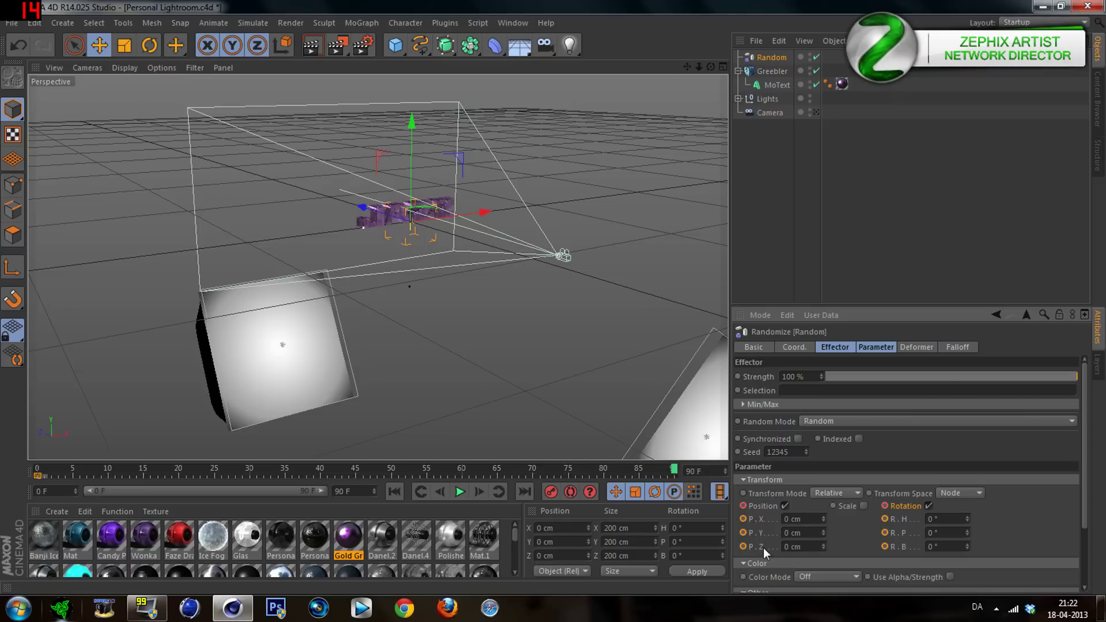
Step: Keyframe the zeroed position and rotation amounts at frame 90
left_click(743, 519, "ctrl")
left_click(743, 546, "ctrl")
left_click(884, 547, "ctrl")
left_click(884, 518, "ctrl")
Step: Make the effector's frame-90 keys Linear, select the frame-0 keys, and preview frame 24
left_click(677, 475)
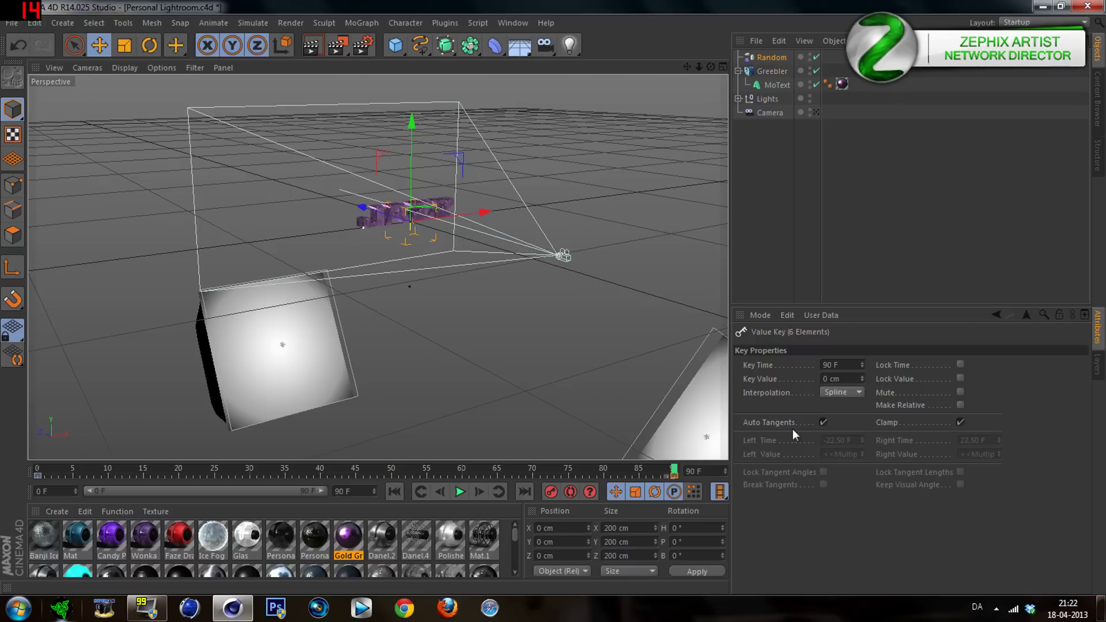
left_click(831, 394)
left_click(830, 421)
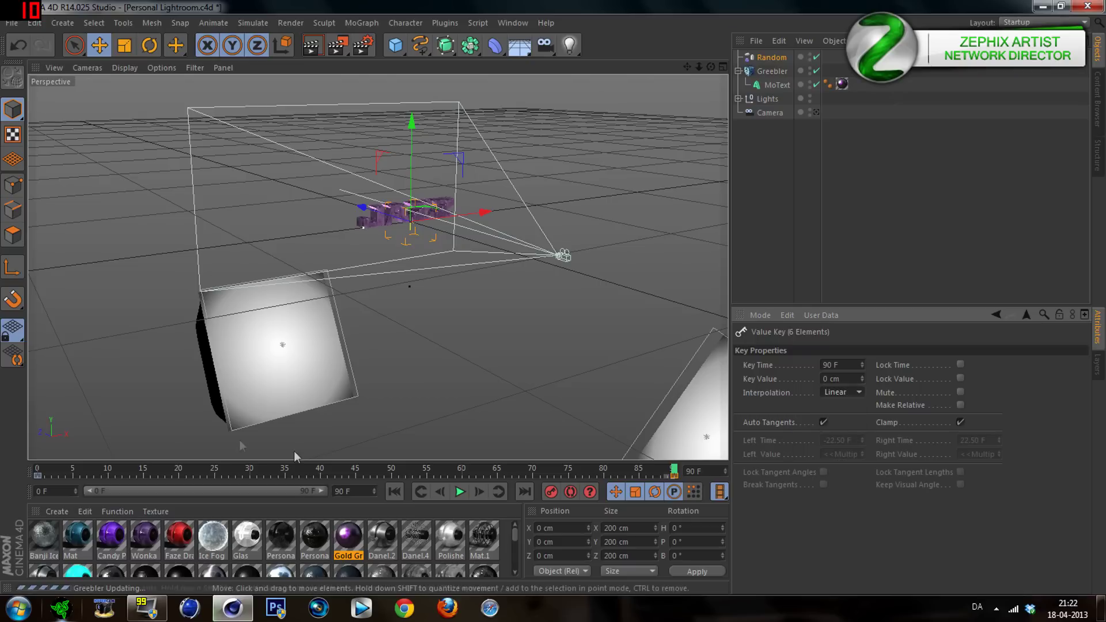
left_click(40, 476)
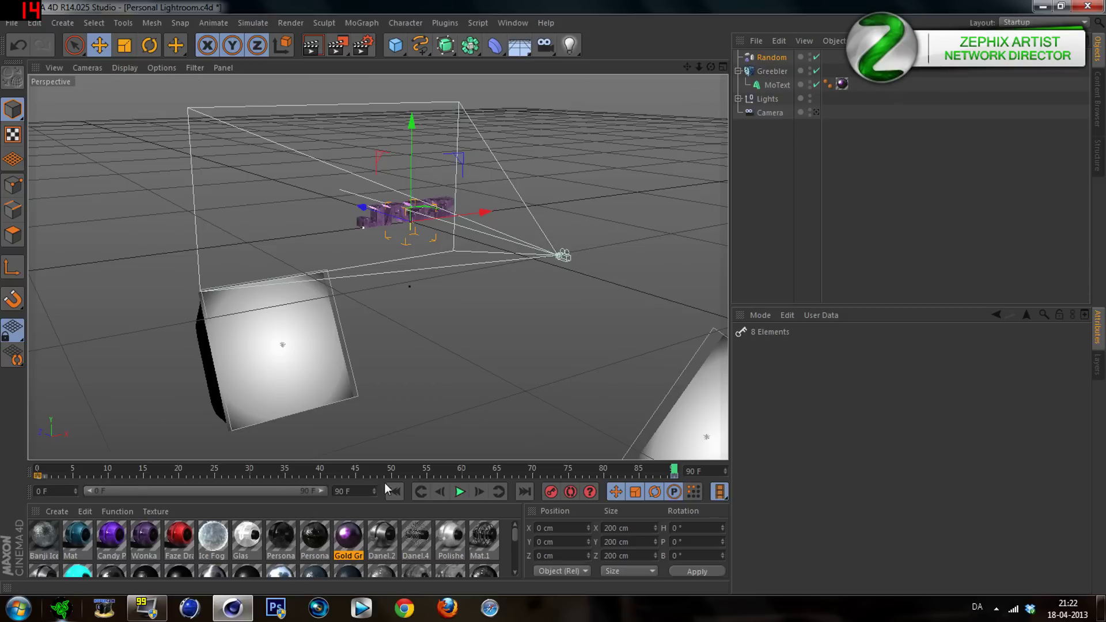
left_click(205, 465)
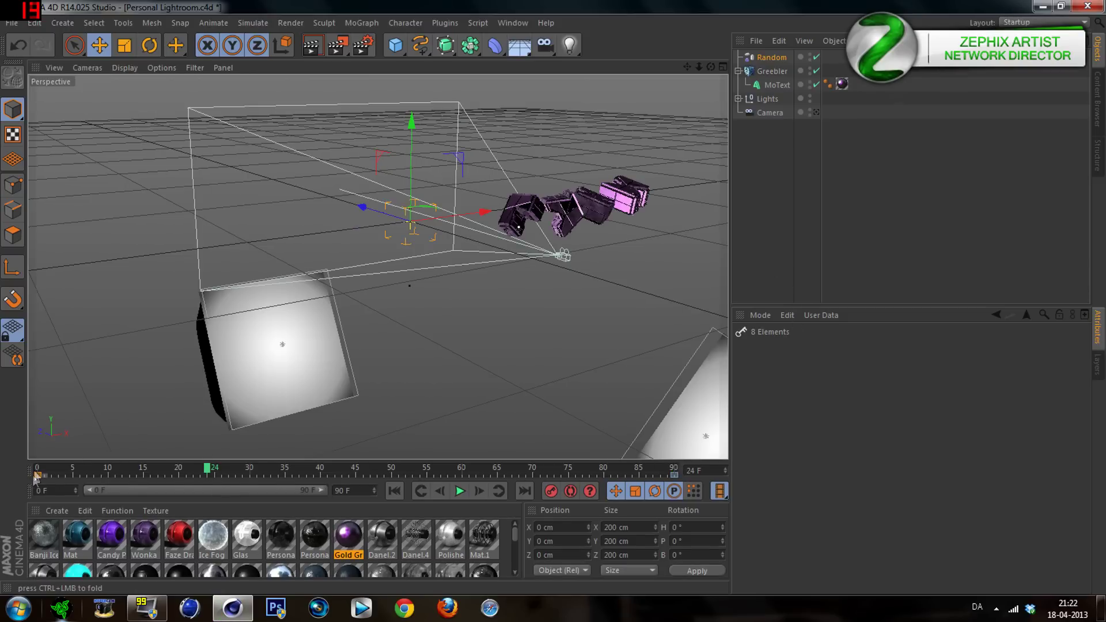
left_click(64, 472)
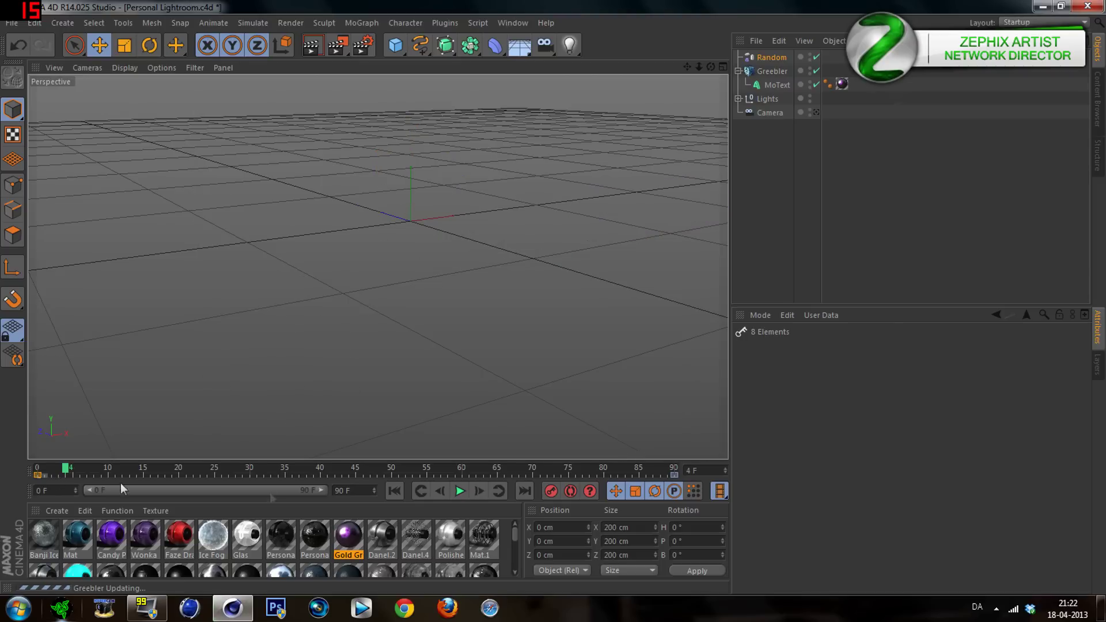
left_click(764, 237)
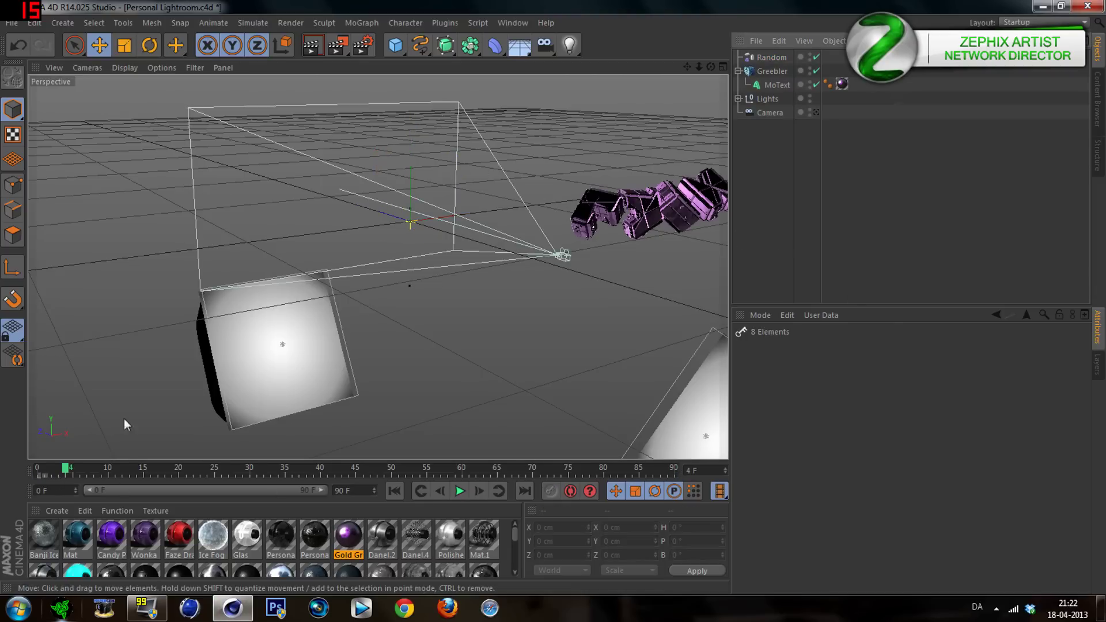
left_click(154, 467)
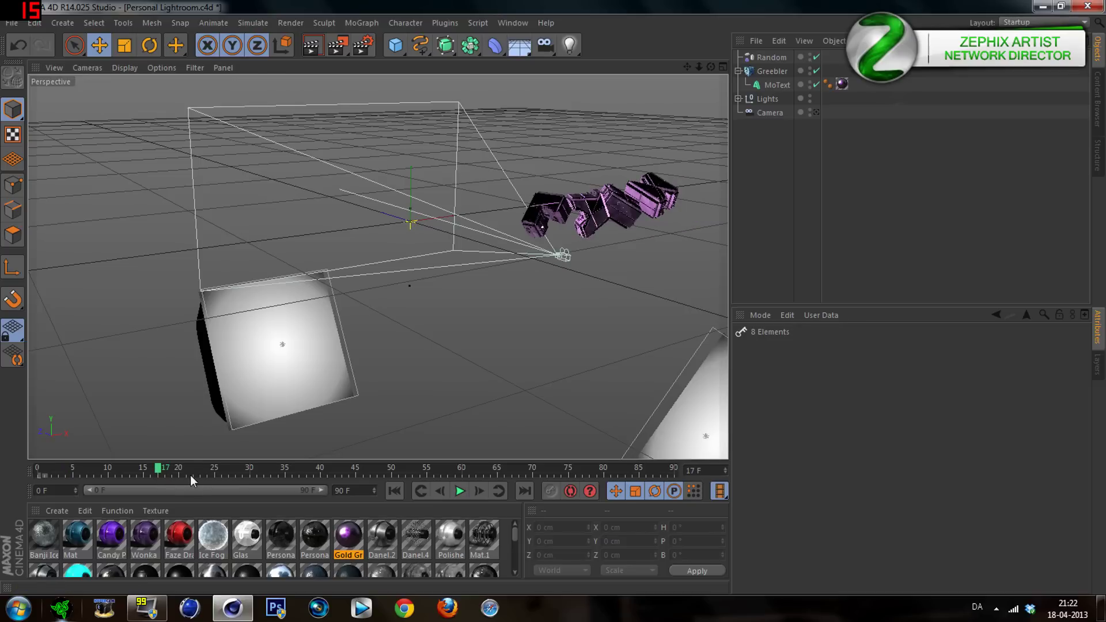
left_click(237, 470)
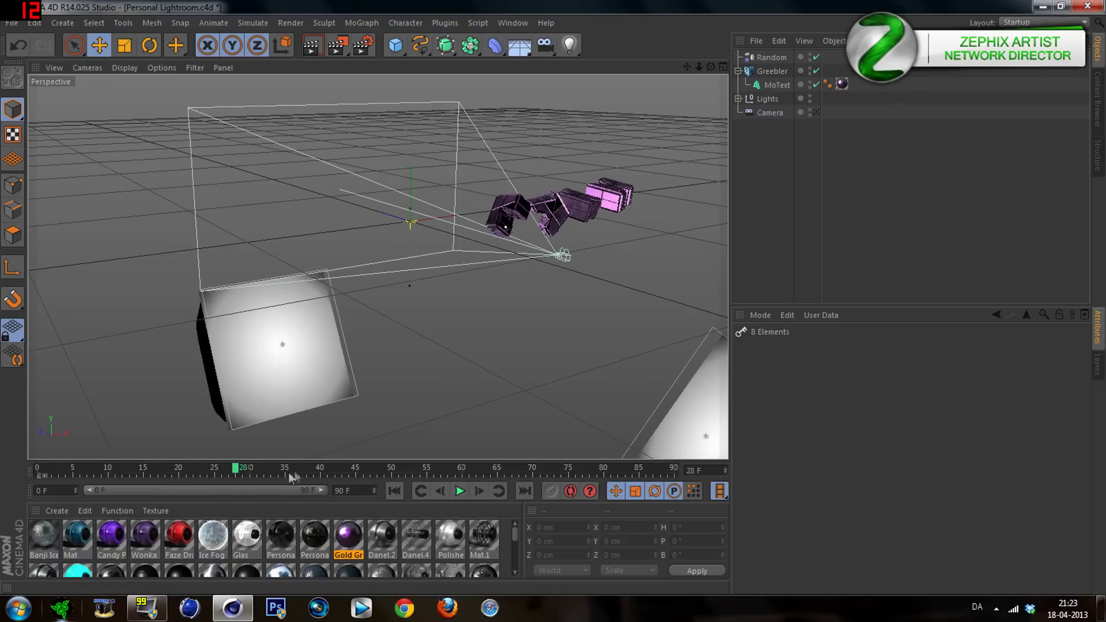
left_click(317, 468)
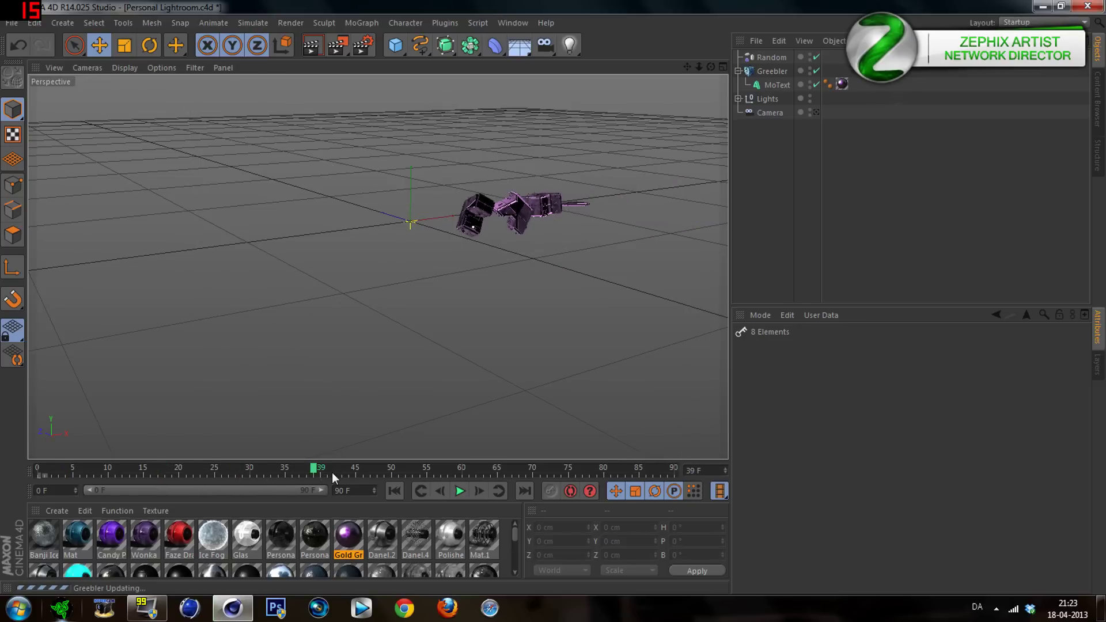
left_click(392, 469)
left_click(448, 472)
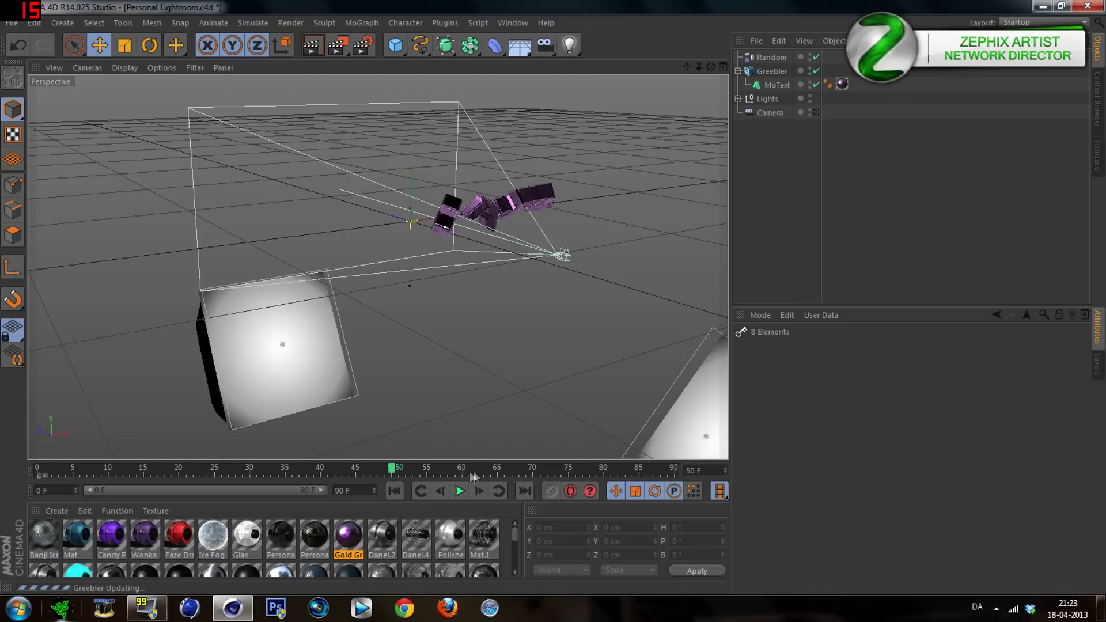
left_click(512, 468)
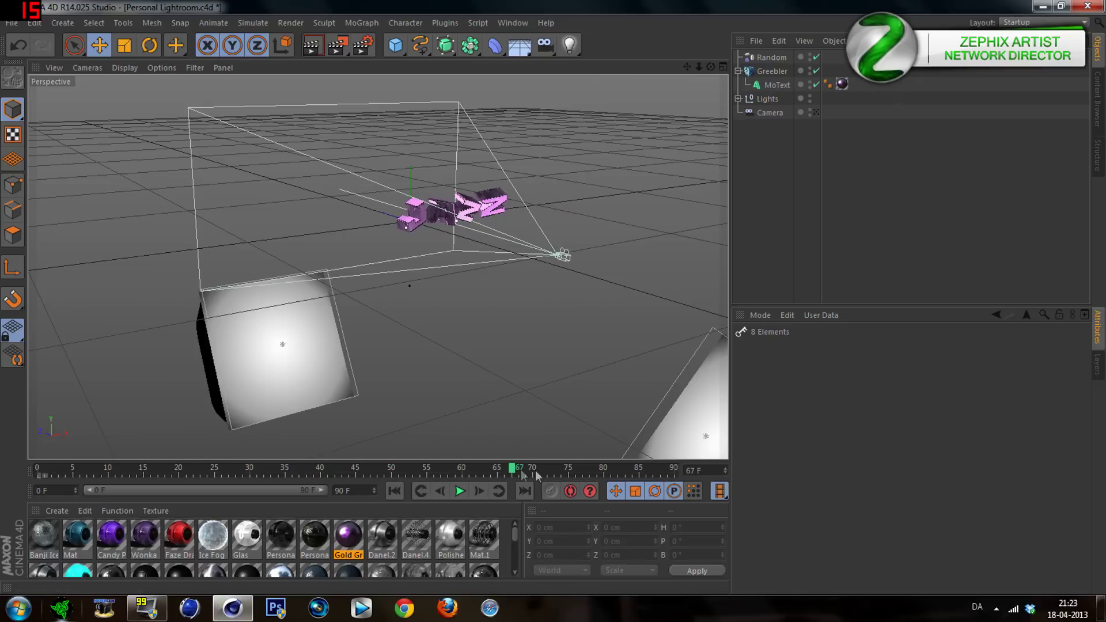
left_click(553, 469)
left_click(599, 469)
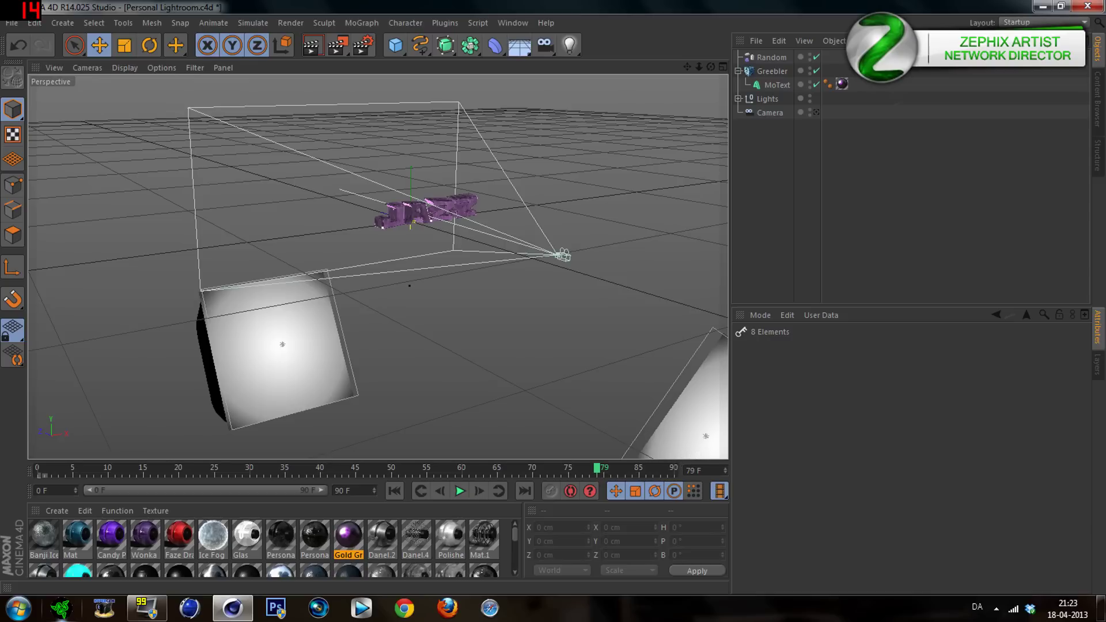
left_click(668, 471)
left_click(681, 471)
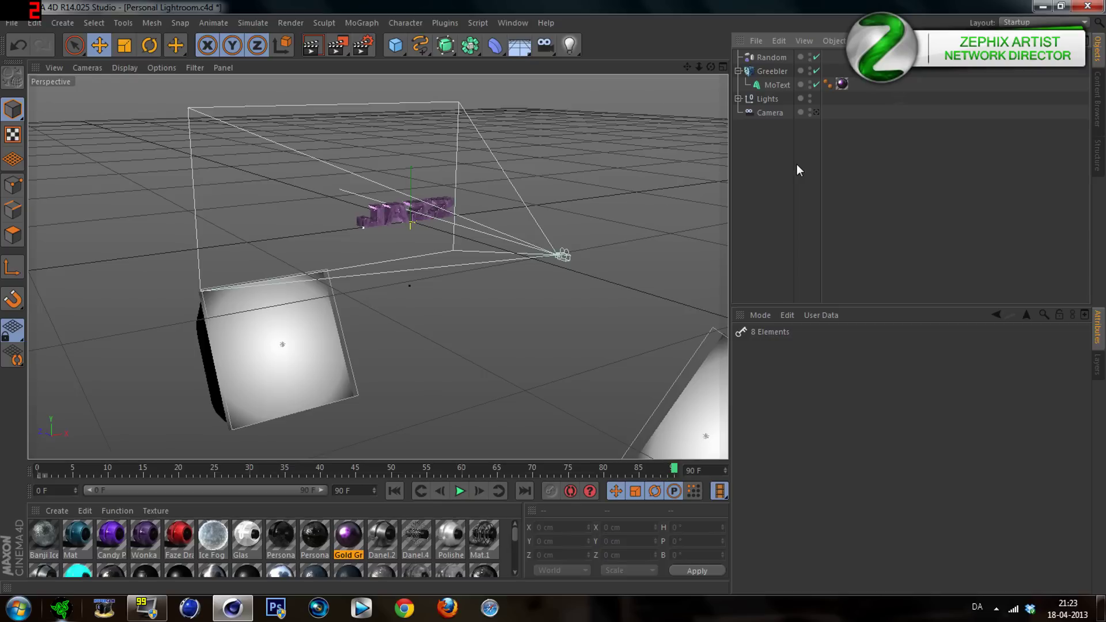
left_click(362, 23)
mouse_move(373, 44)
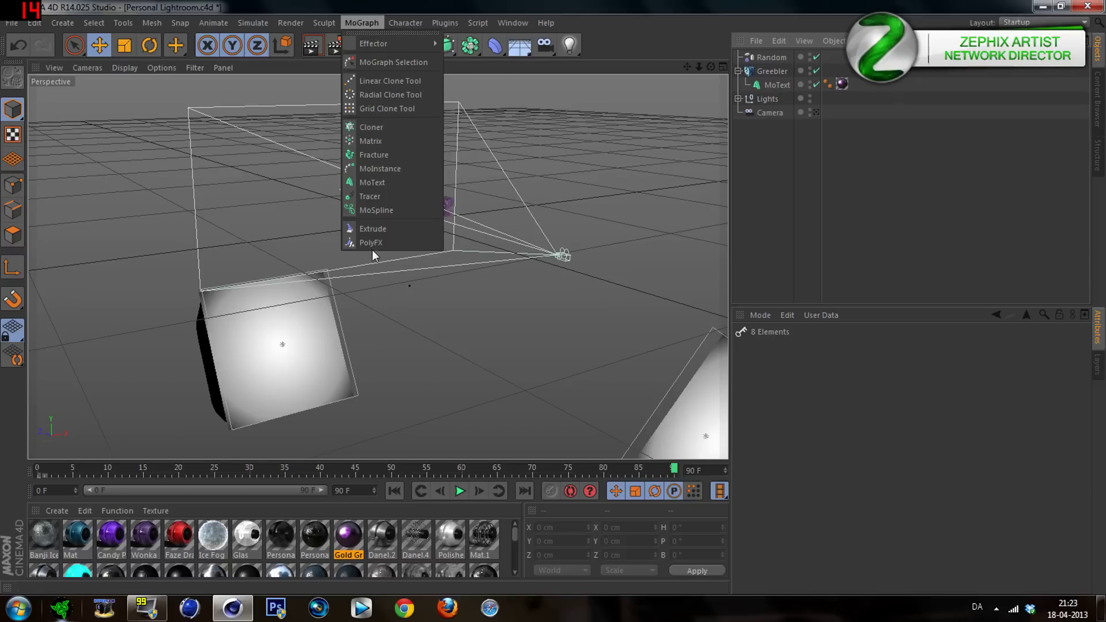
Step: Add a new MoText, view through the camera, and change its text to 'Best content on youtube'
left_click(386, 184)
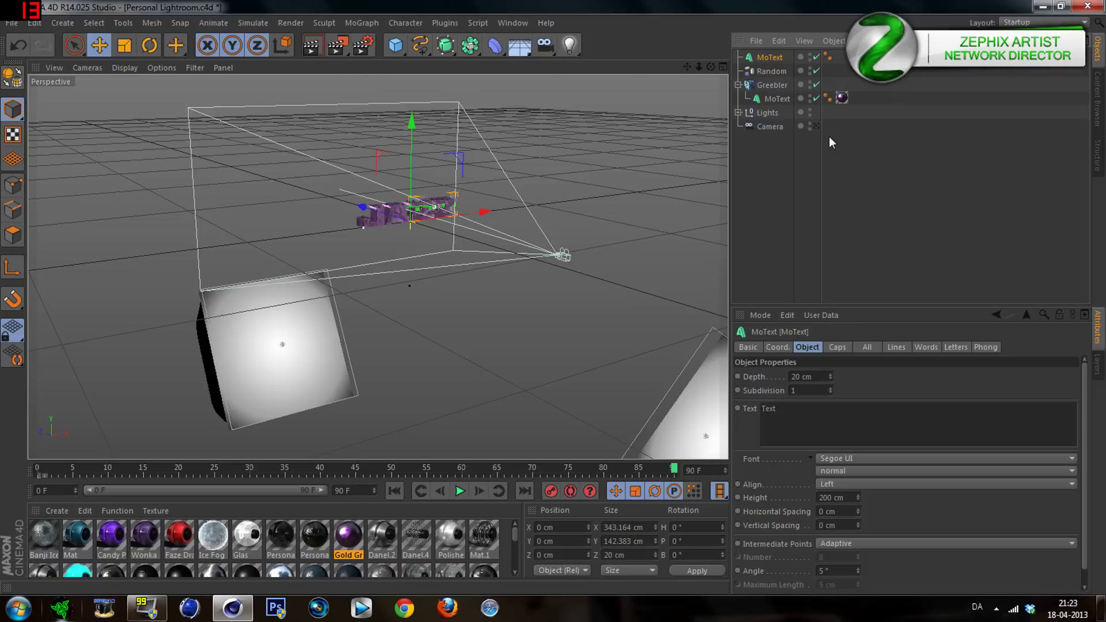
left_click(816, 126)
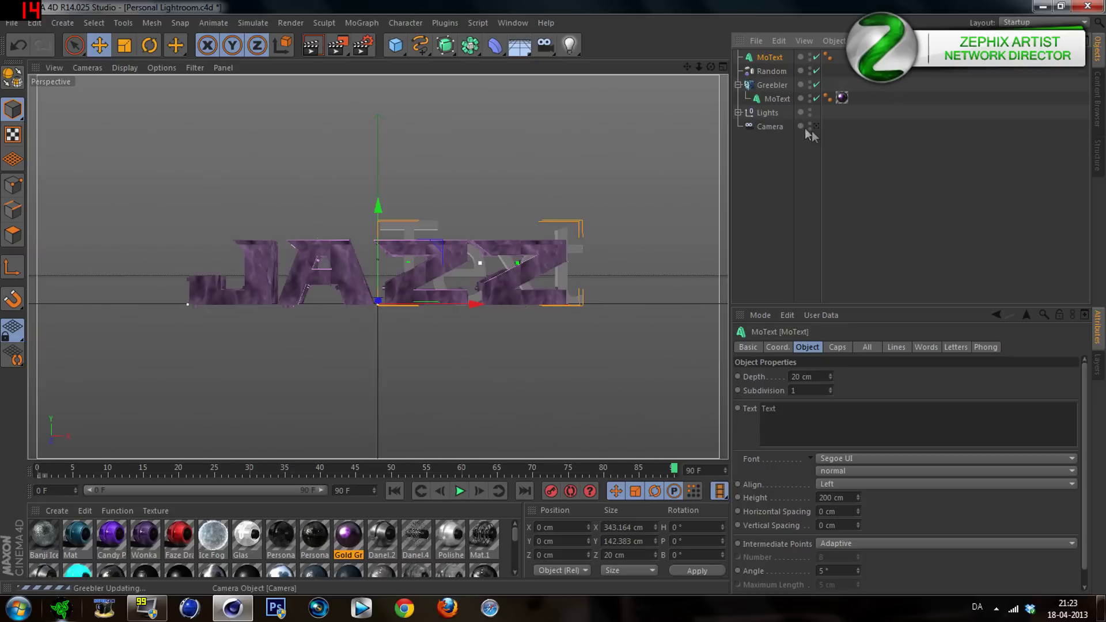
double_click(768, 408)
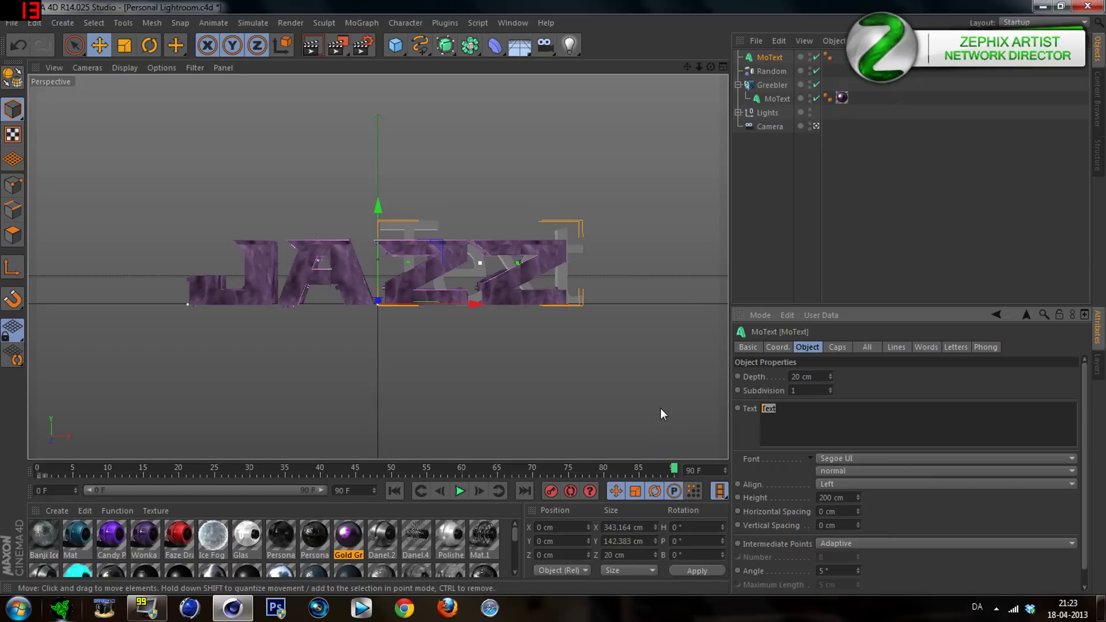
type("Best conten")
type("t on ")
type("youtube")
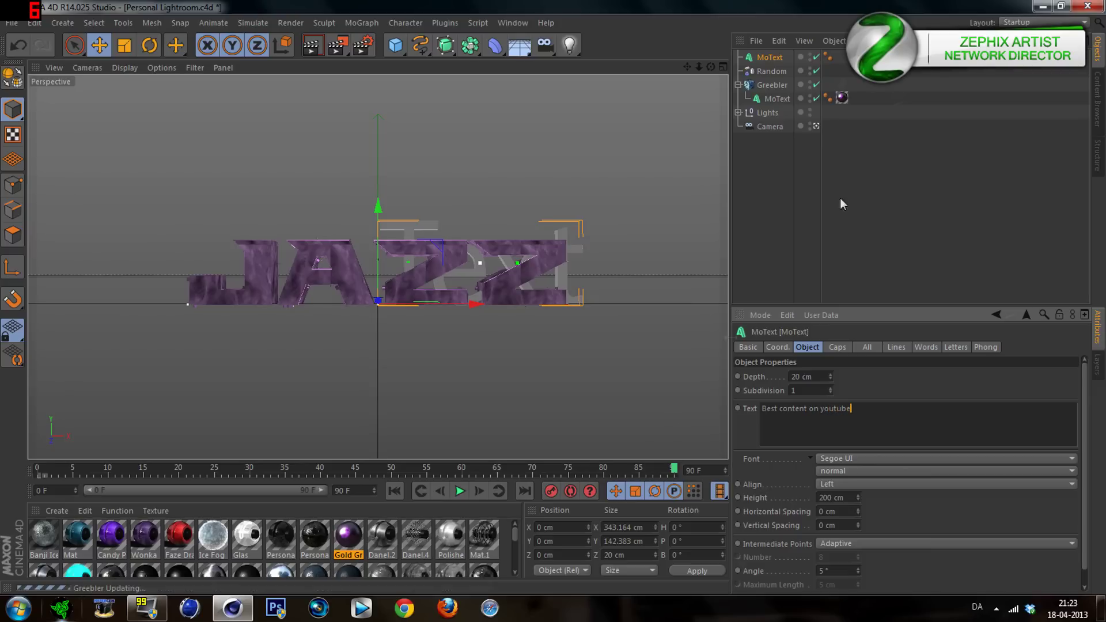
left_click(831, 243)
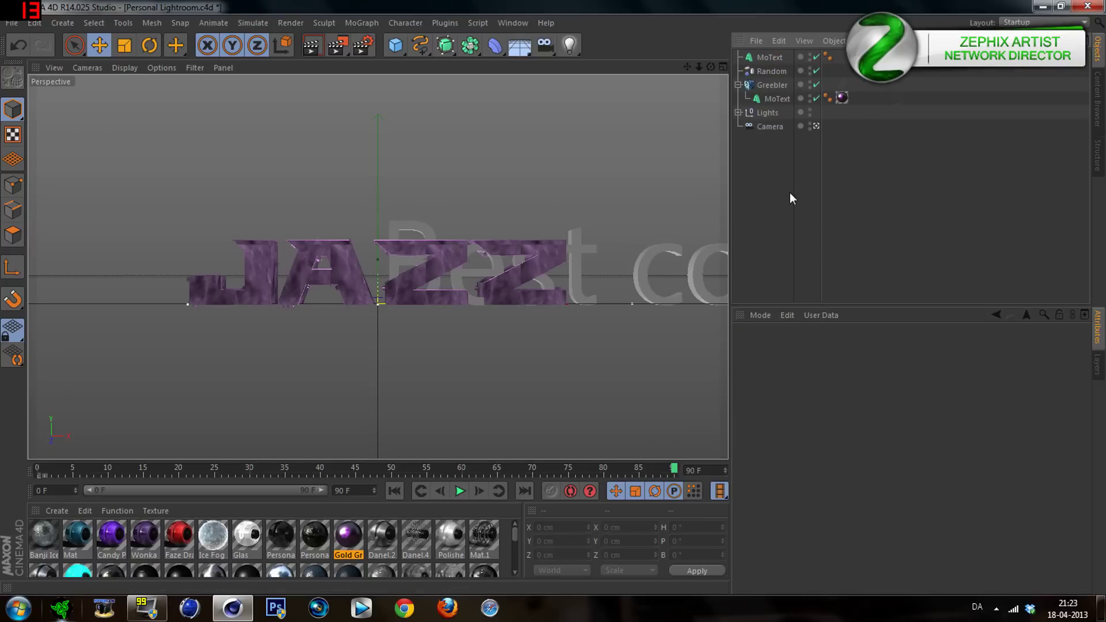
left_click(778, 60)
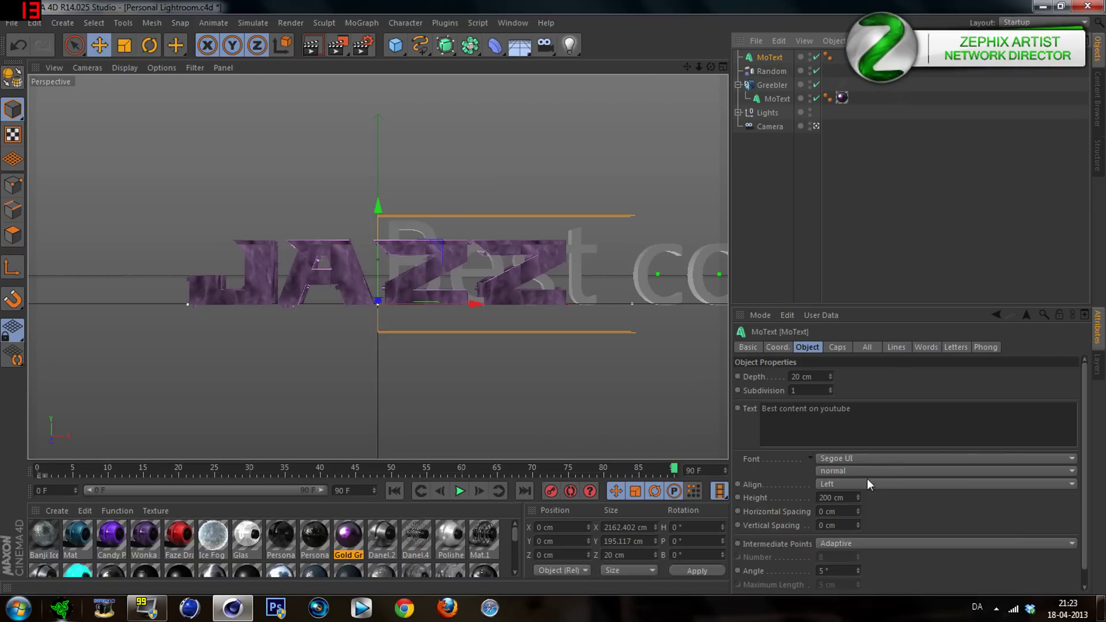
Step: Set the subtitle font to Russian and scale it down to about 385 cm wide
left_click(856, 458)
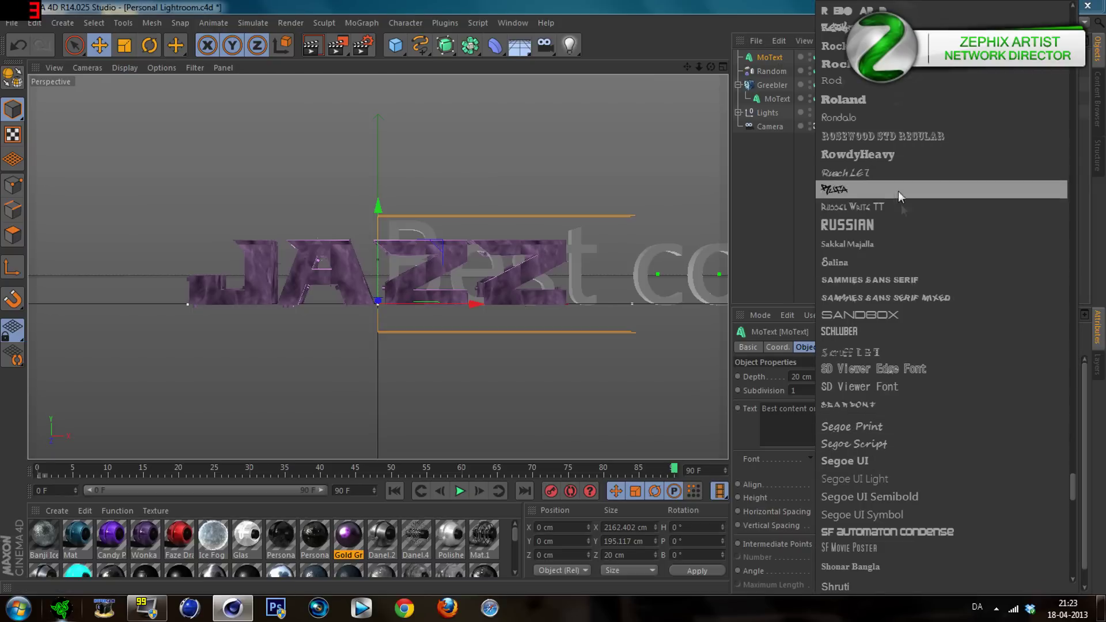
left_click(894, 224)
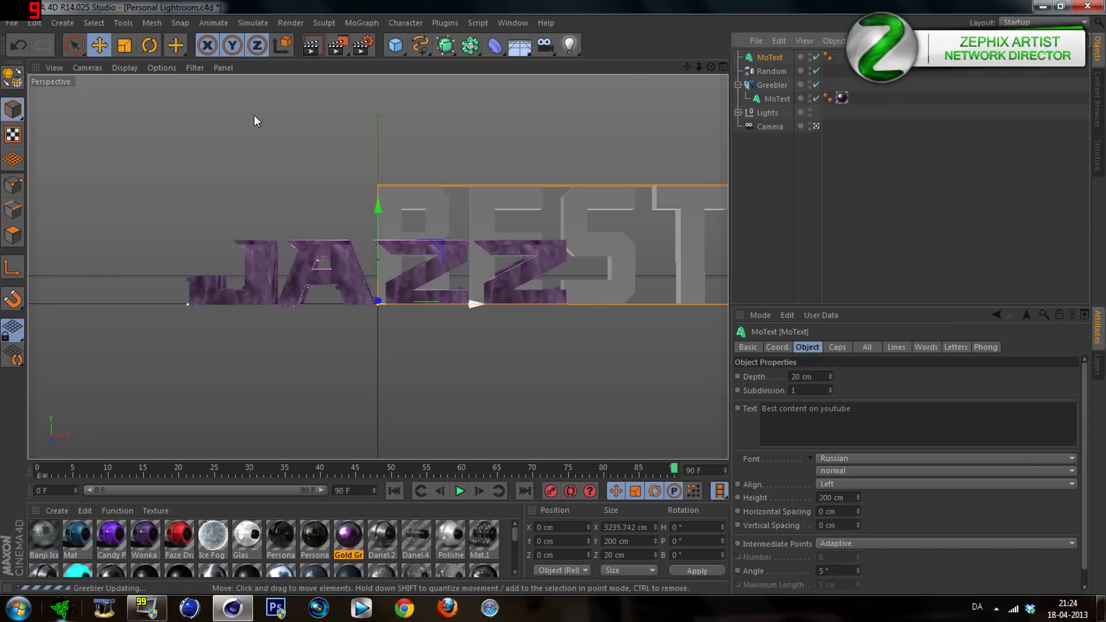
left_click(127, 46)
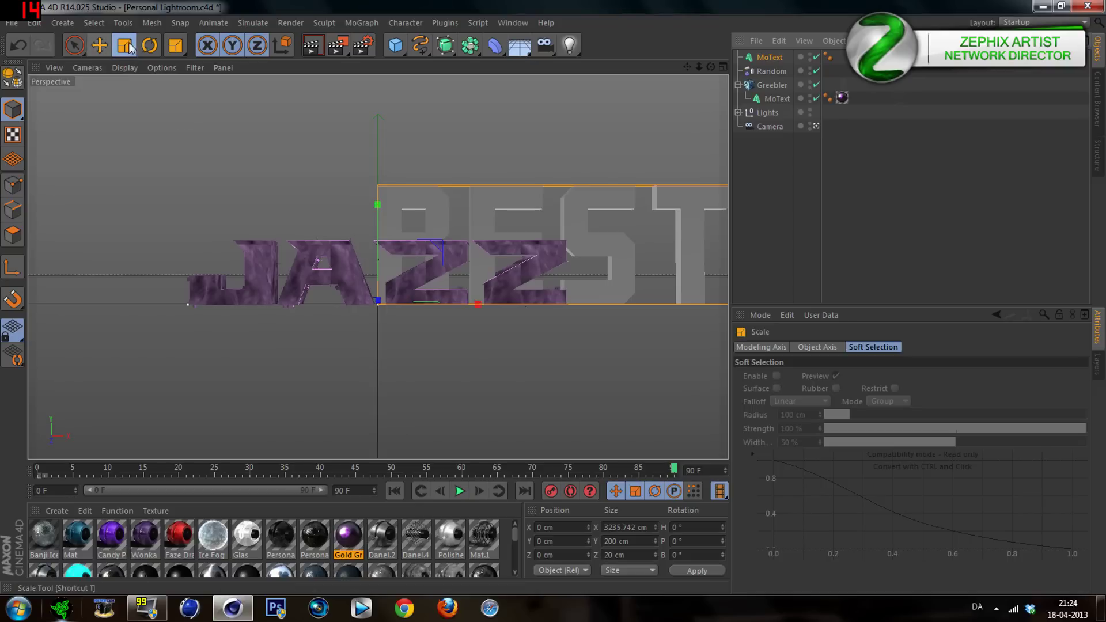
left_click_drag(478, 303, 389, 308)
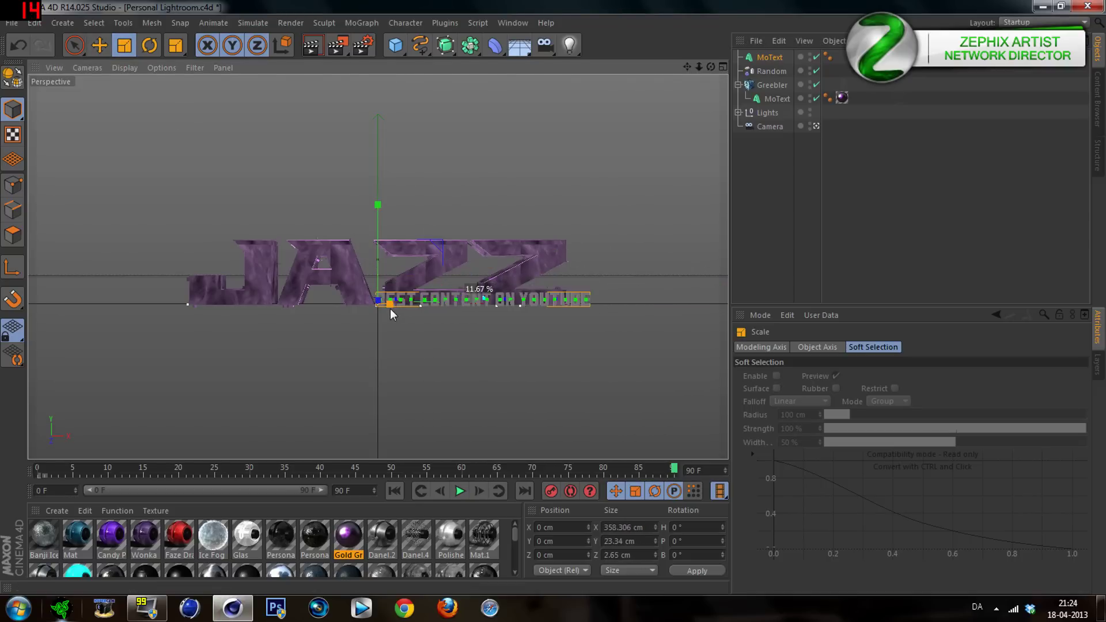
left_click_drag(389, 309, 395, 308)
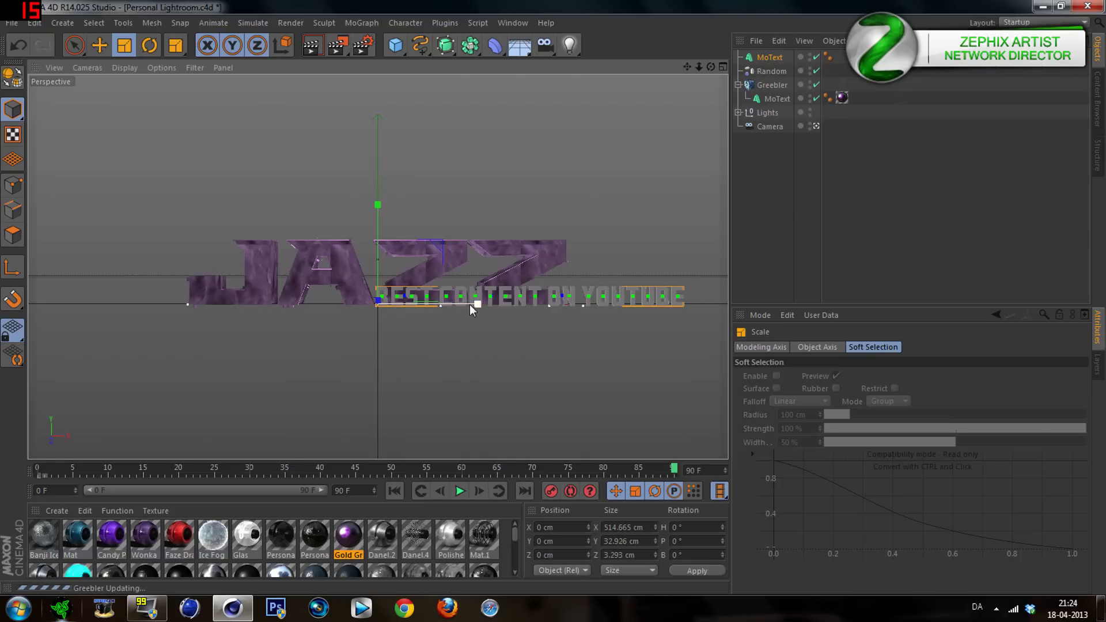
left_click_drag(471, 310, 448, 302)
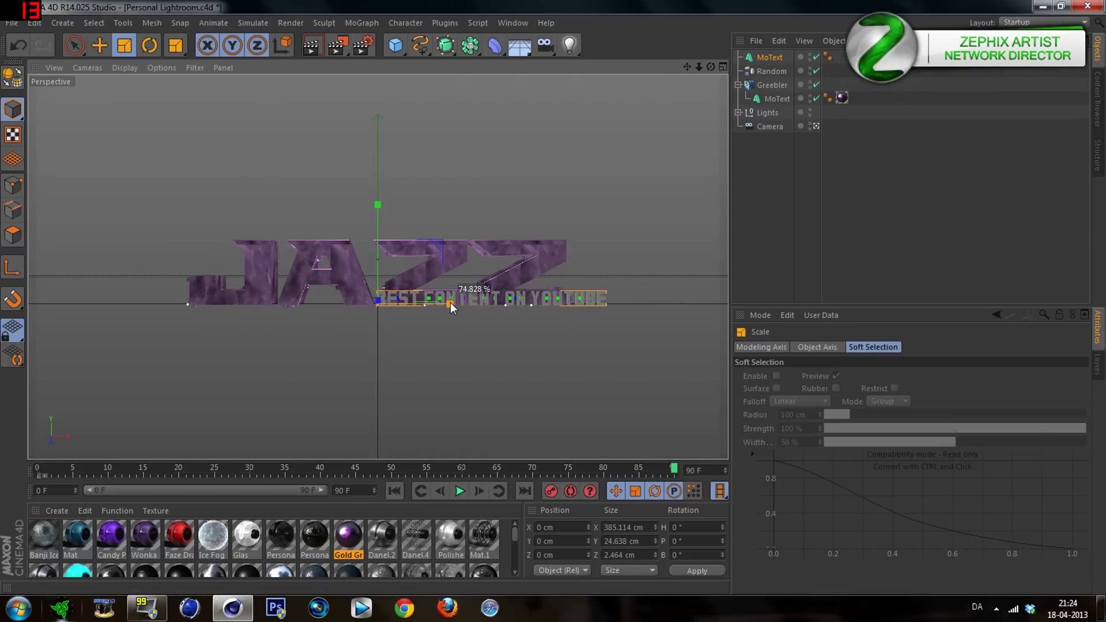
Step: Move the subtitle to X −169.23, Y −34.852 cm, centred beneath JAZZ
left_click(101, 45)
left_click_drag(472, 308, 368, 308)
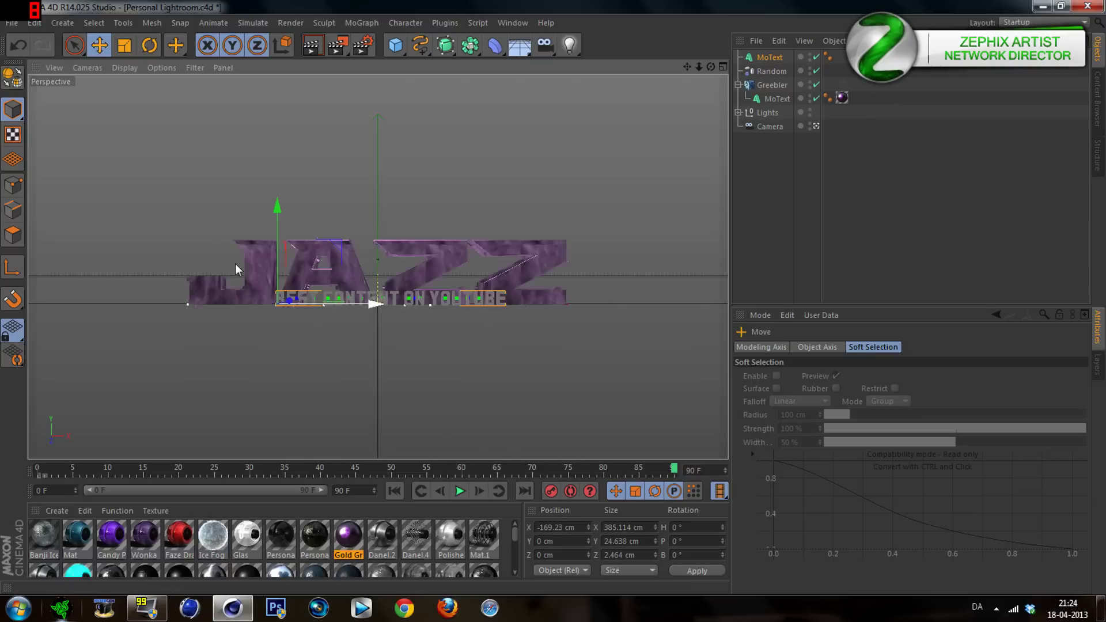
left_click_drag(277, 216, 282, 240)
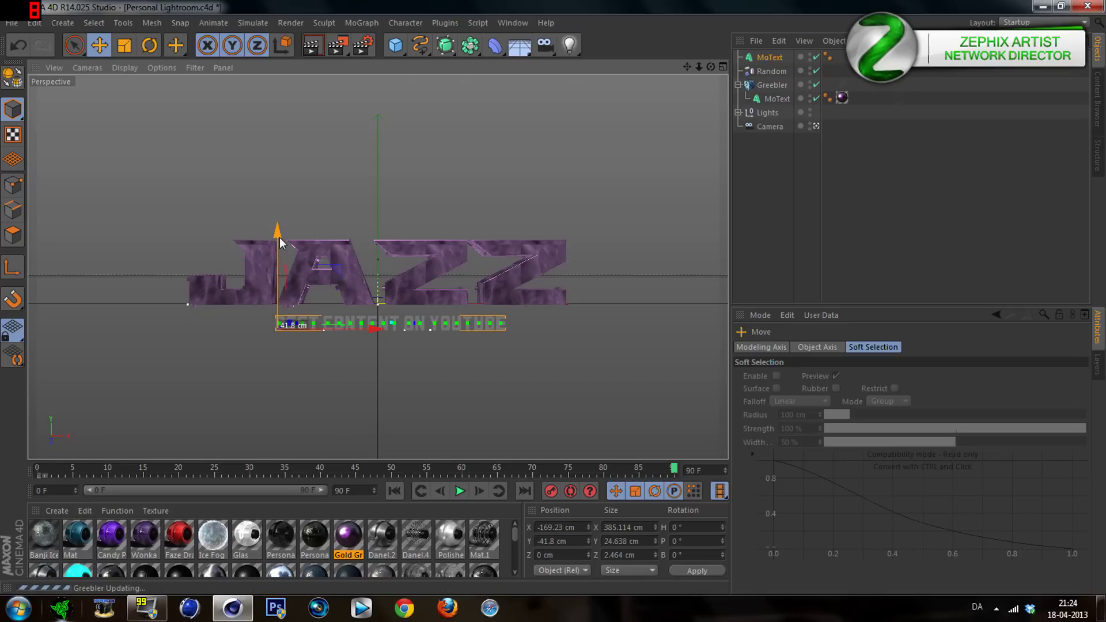
left_click_drag(281, 244, 281, 240)
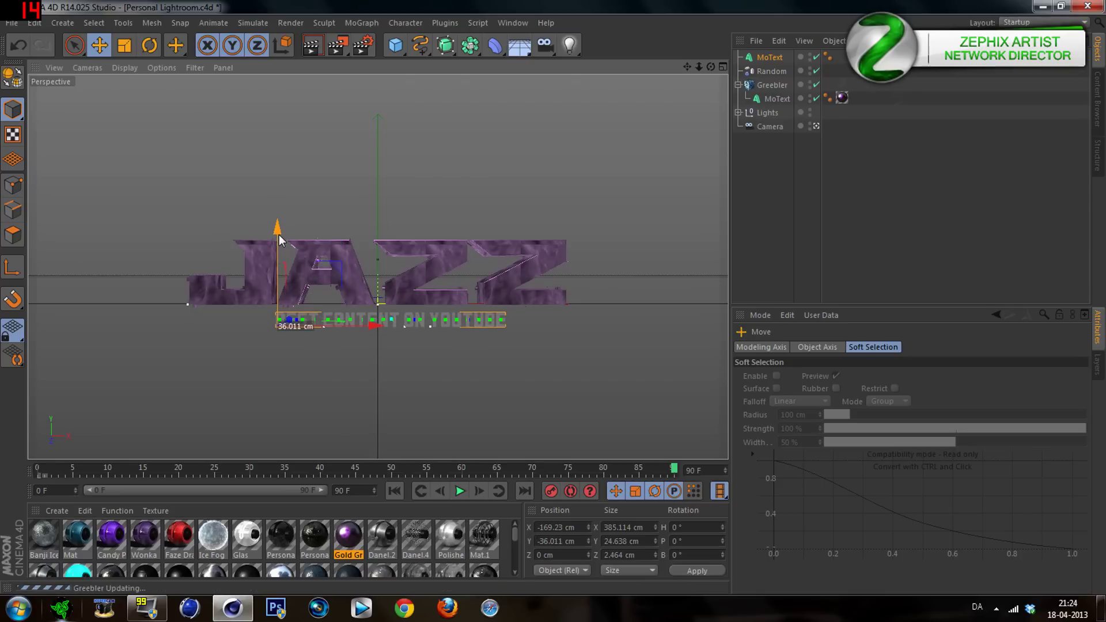
left_click(815, 126)
left_click(813, 126)
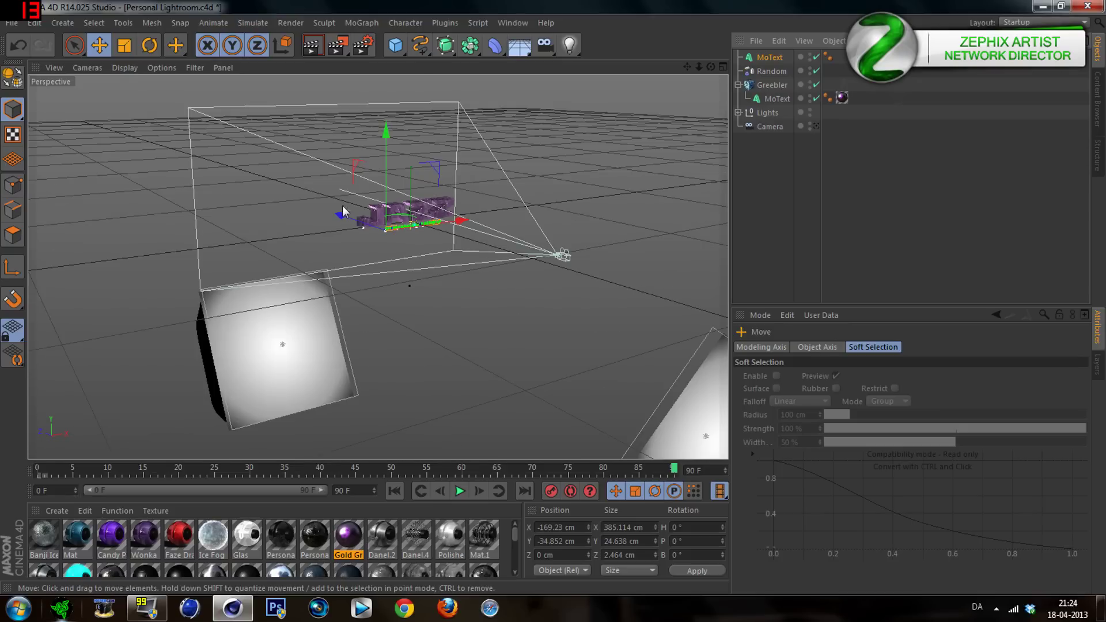
Step: Push the subtitle forward to Z 16.37 cm and check it through the camera
left_click_drag(342, 218, 337, 220)
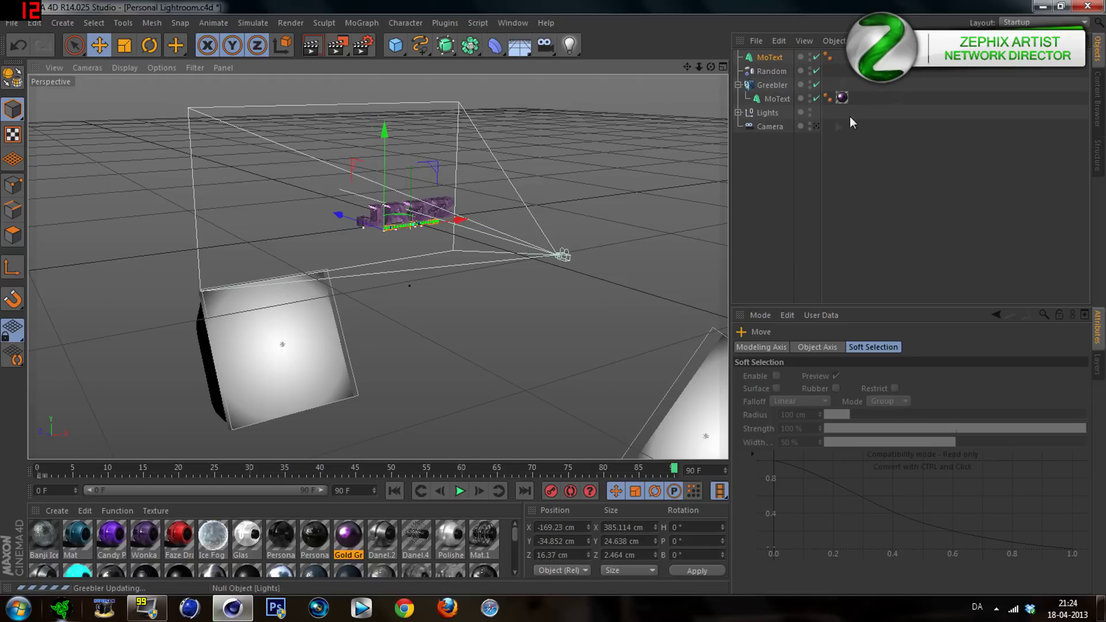
left_click(816, 126)
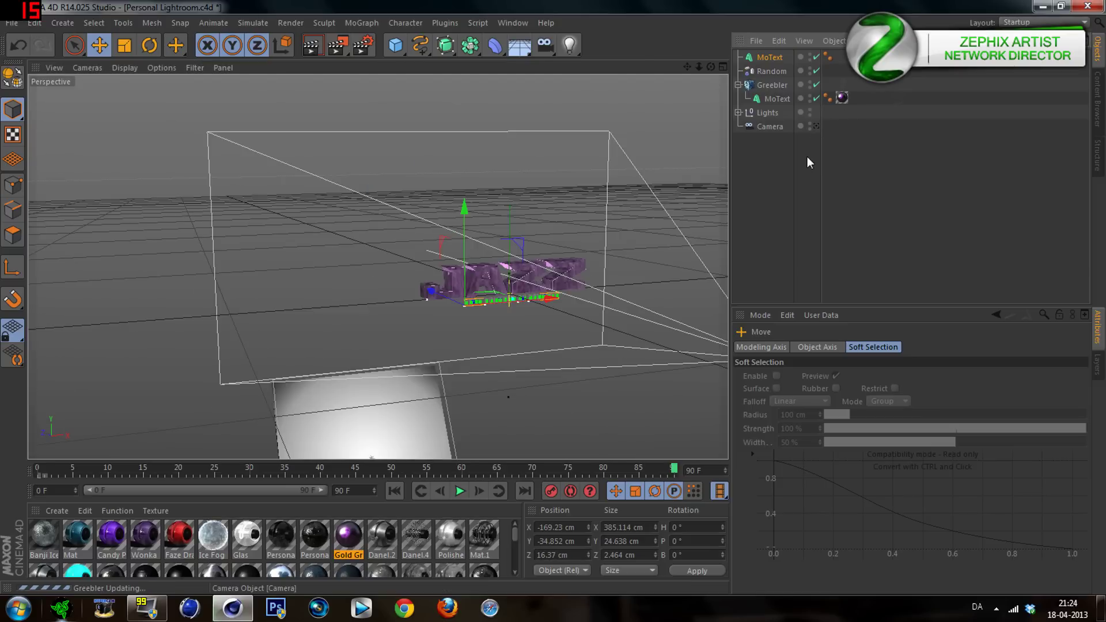
left_click(802, 218)
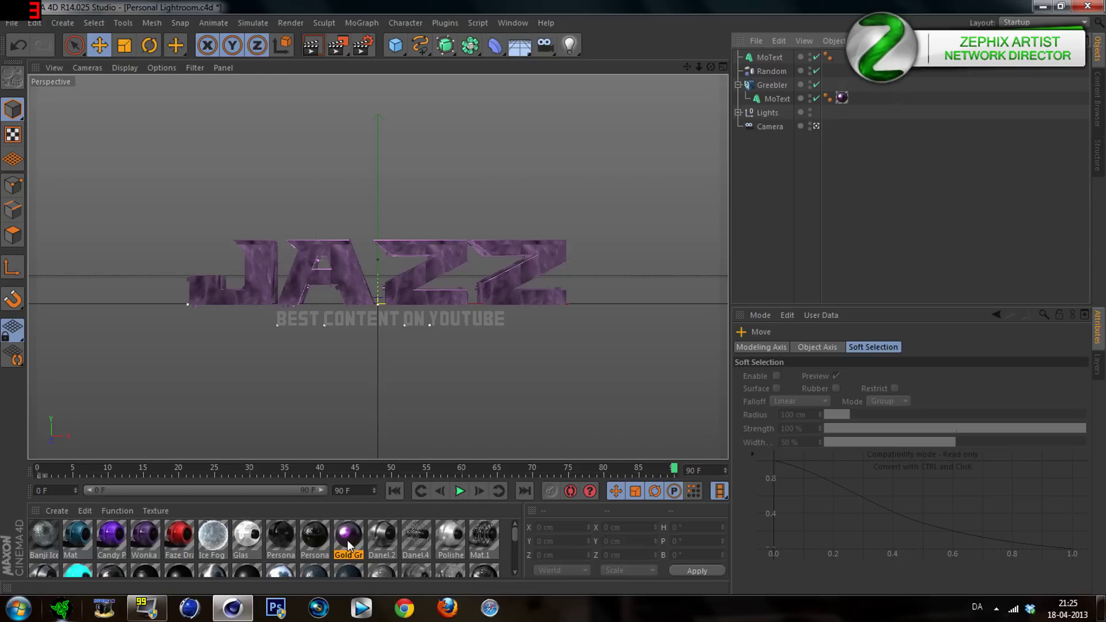
Step: Duplicate Gold Grunge, giving the copy white specular and a grey 226/226/226 colour
left_click_drag(349, 544, 373, 540)
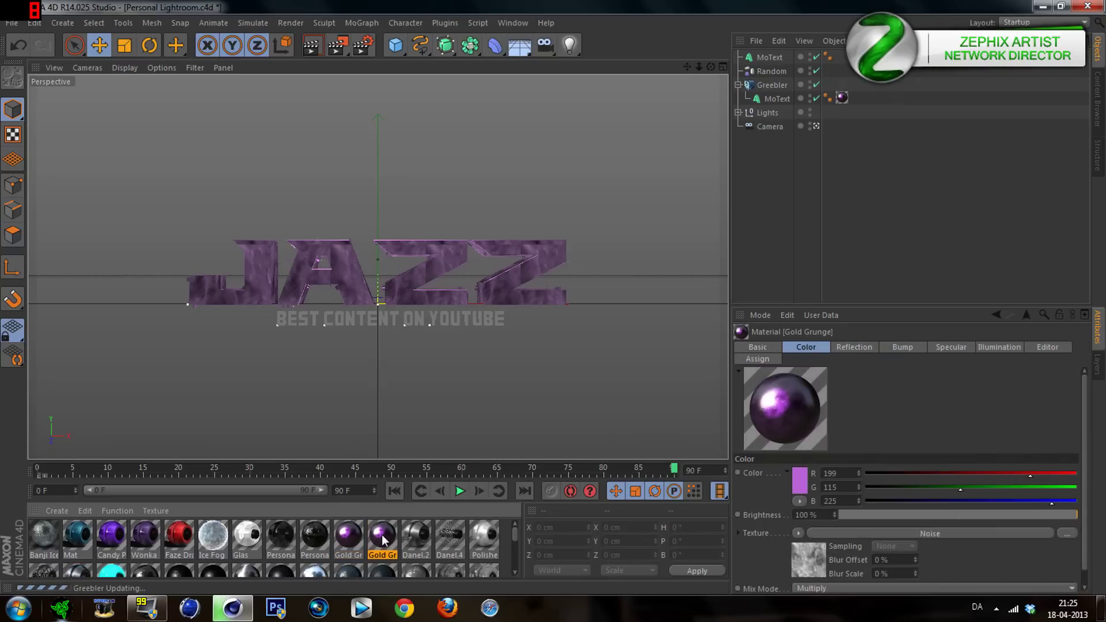
double_click(383, 539)
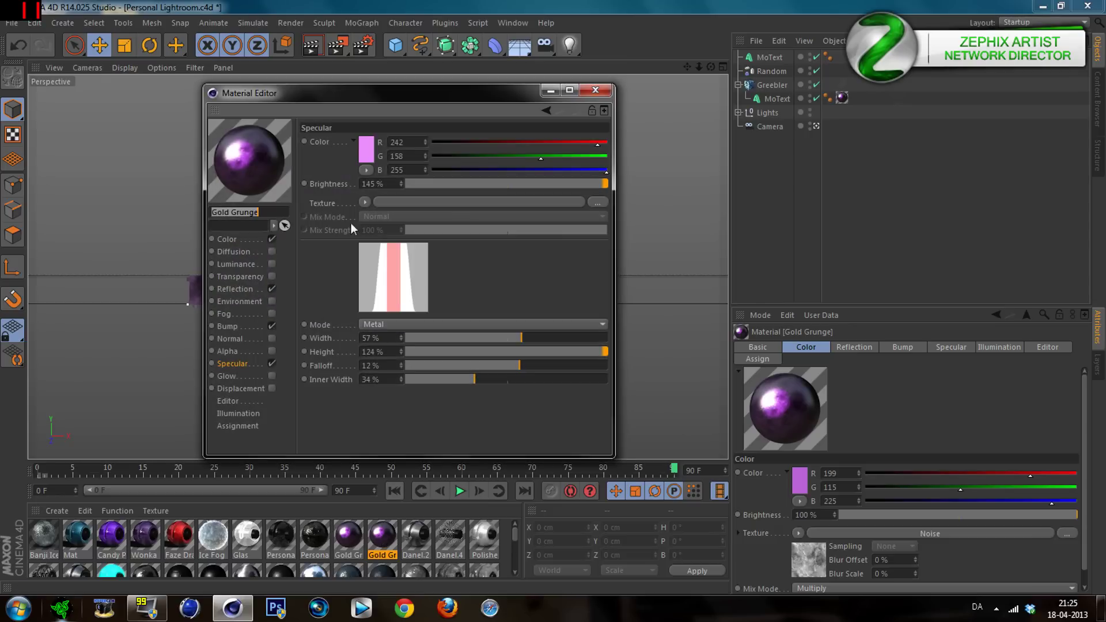
left_click(366, 154)
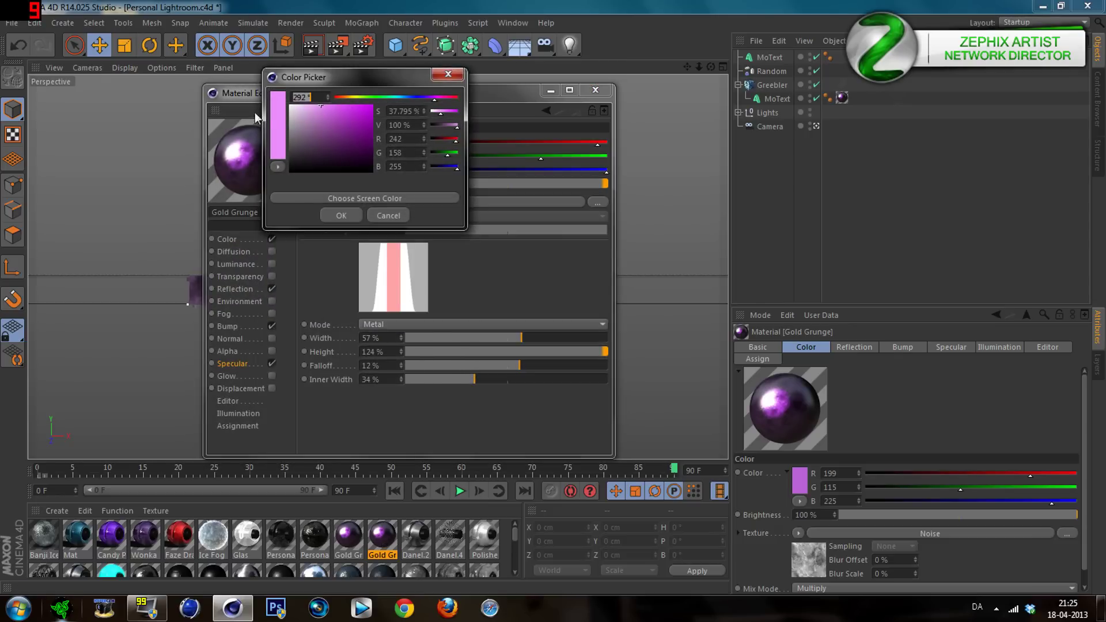
left_click(291, 106)
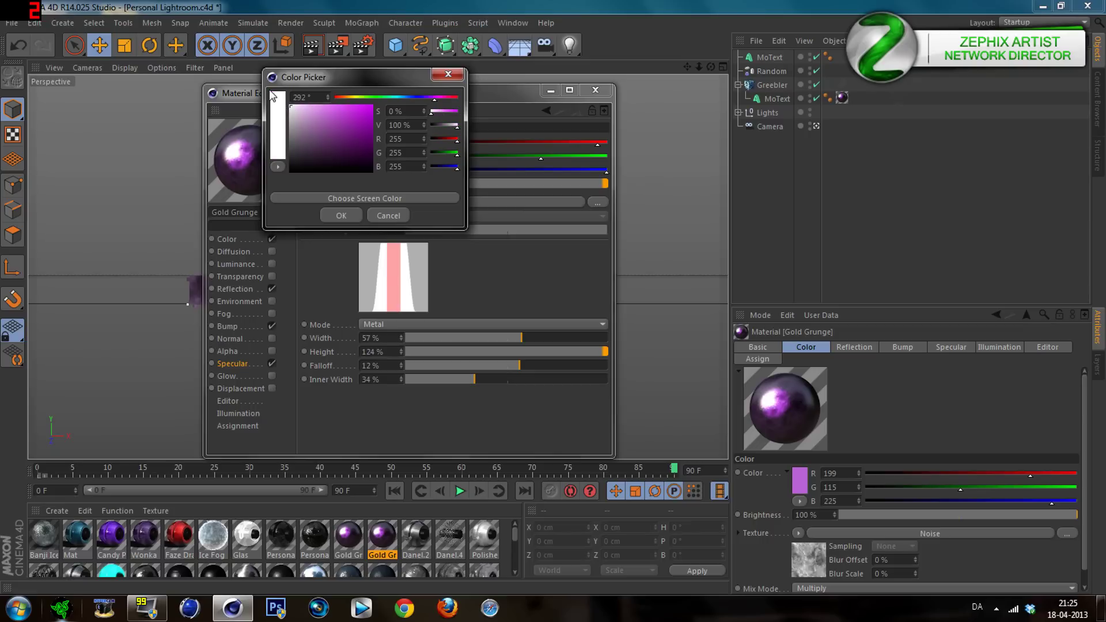
left_click(339, 214)
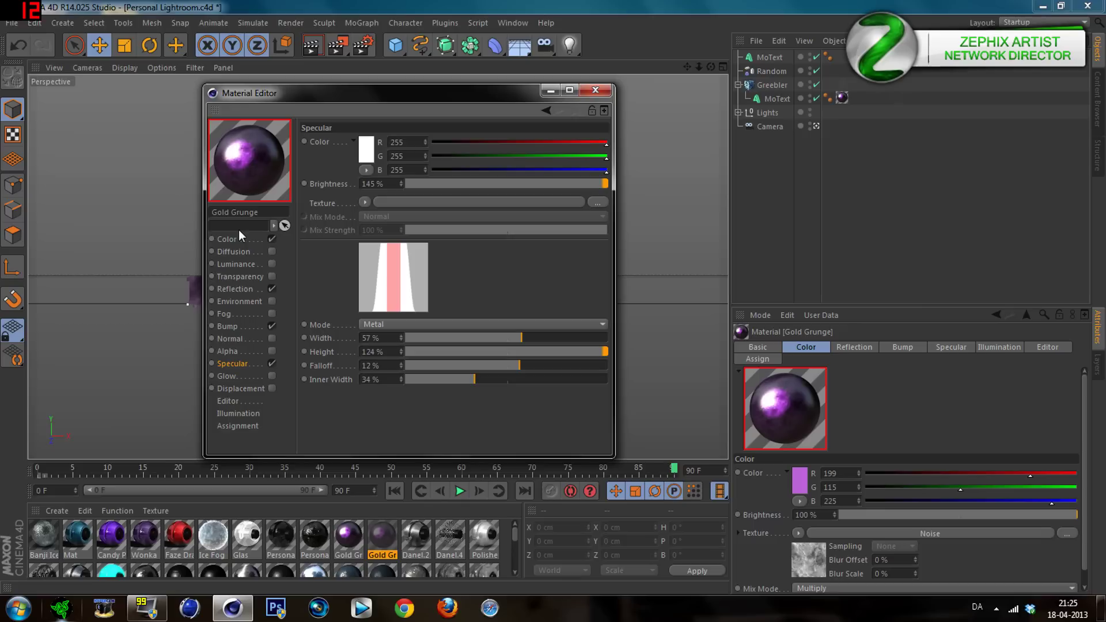
left_click(240, 237)
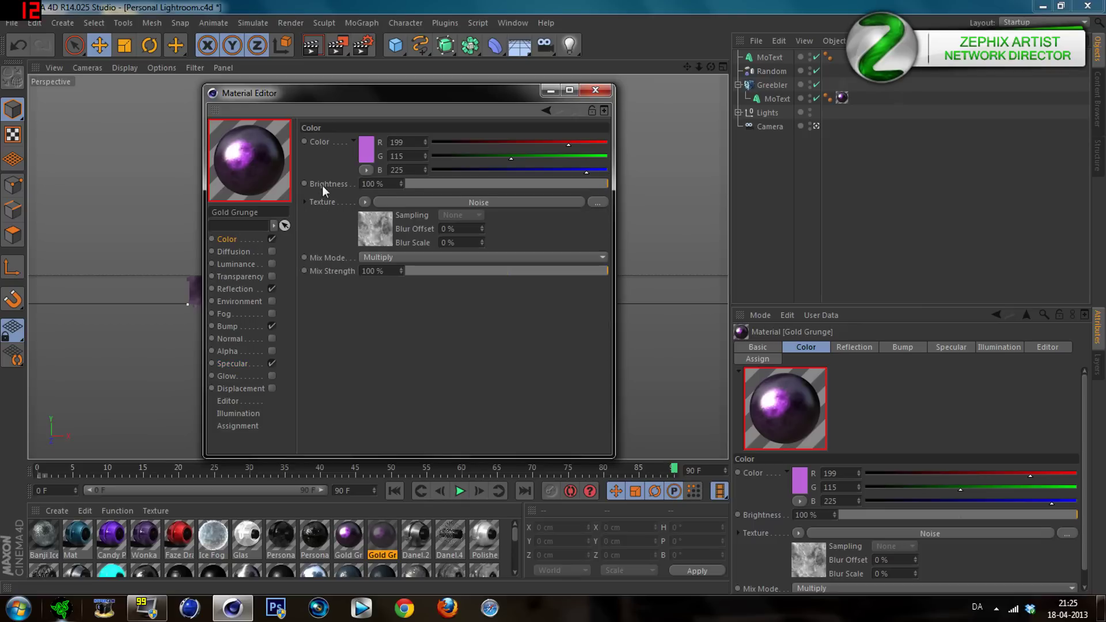
left_click(364, 152)
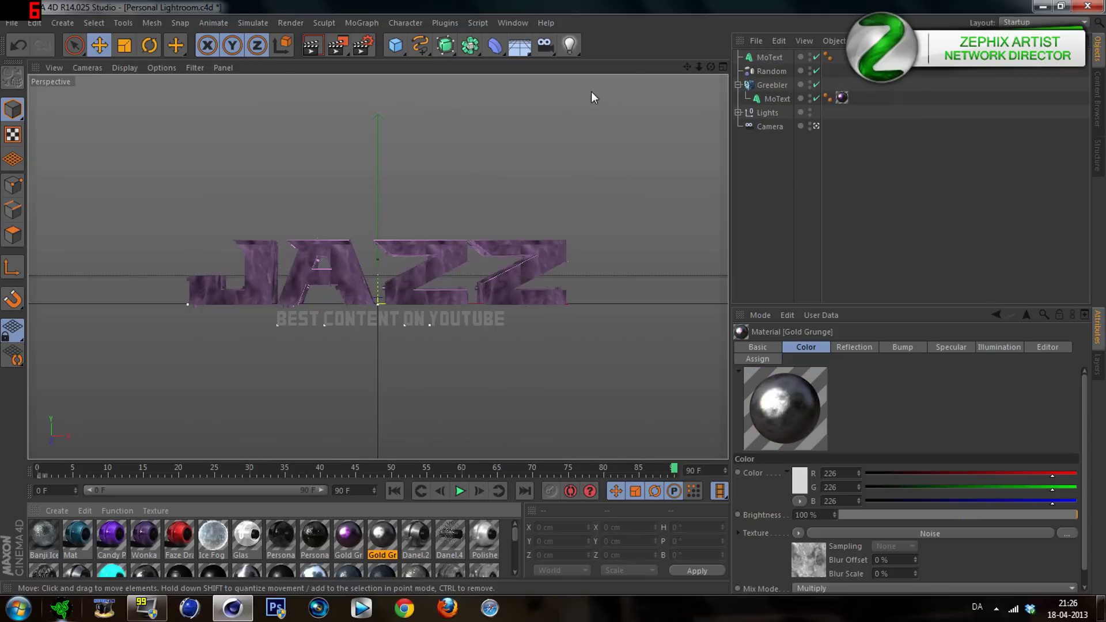
Step: Apply the grey material copy to the subtitle with Cubic projection
left_click_drag(385, 547, 807, 58)
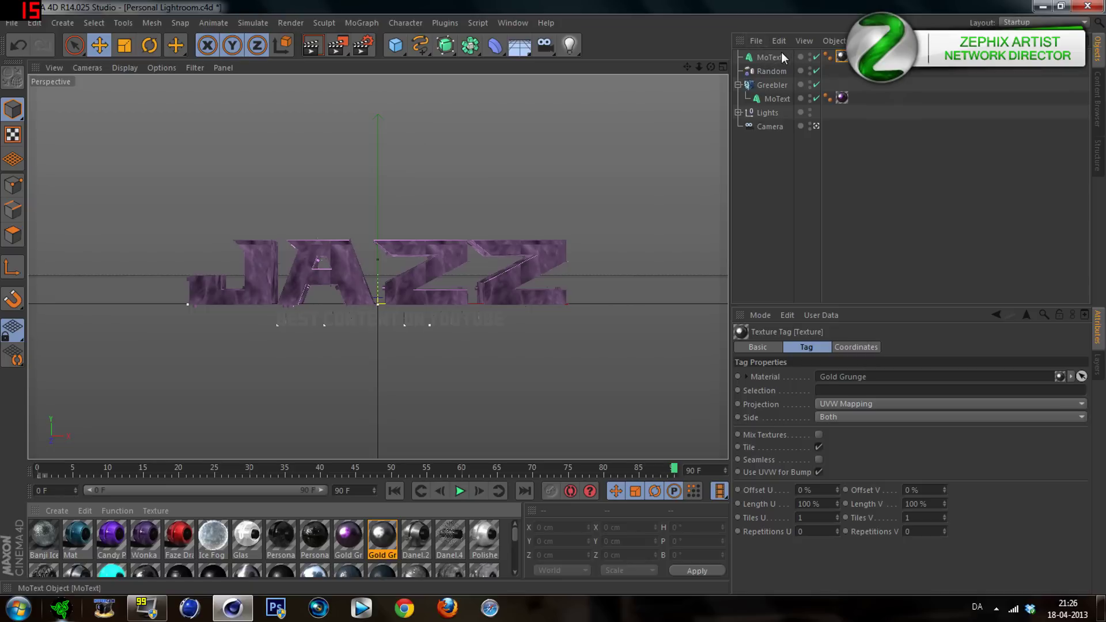
left_click(771, 57)
left_click(841, 56)
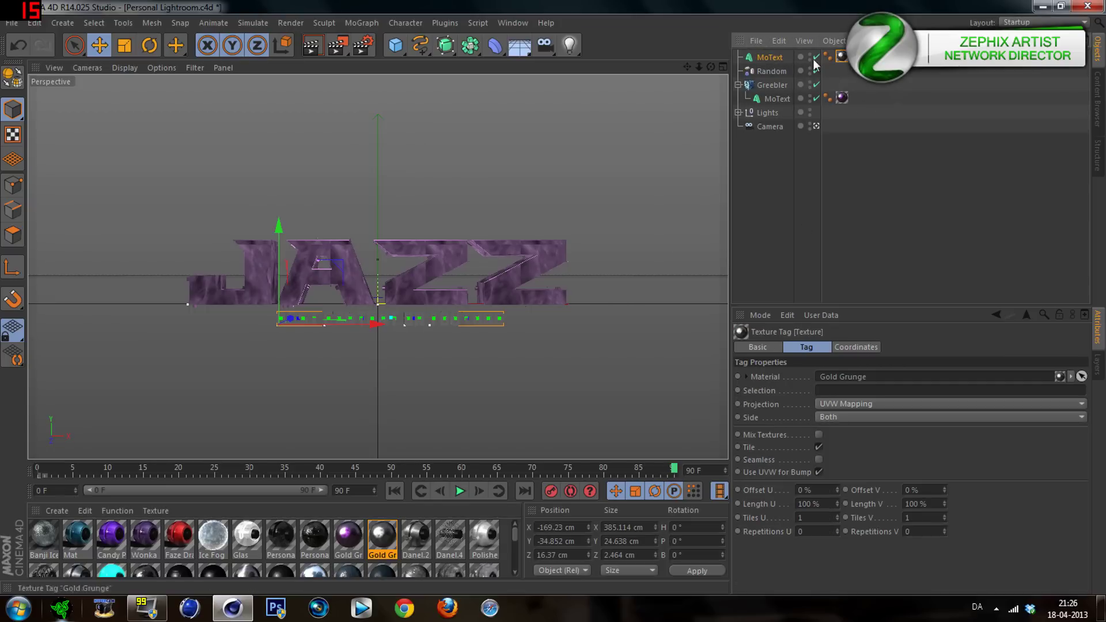
left_click(821, 234)
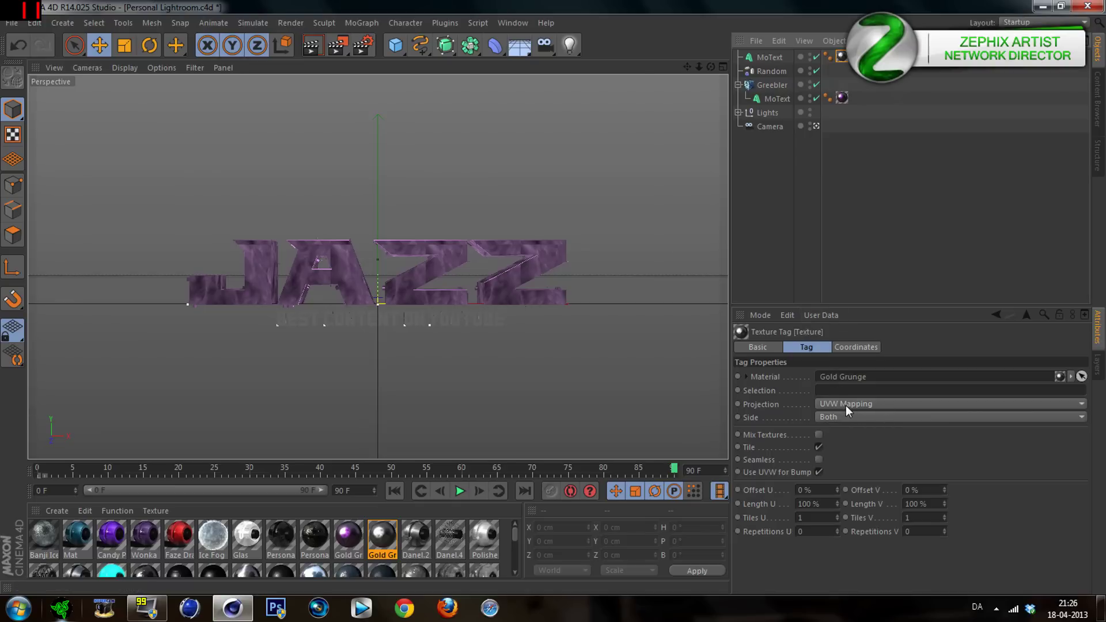
left_click(861, 404)
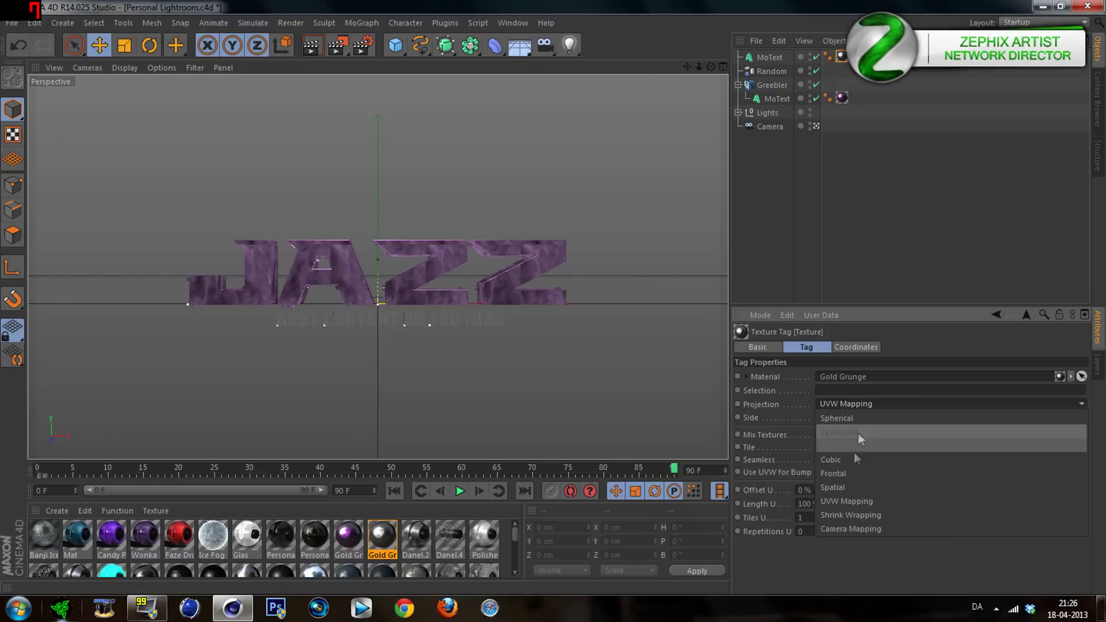
left_click(854, 459)
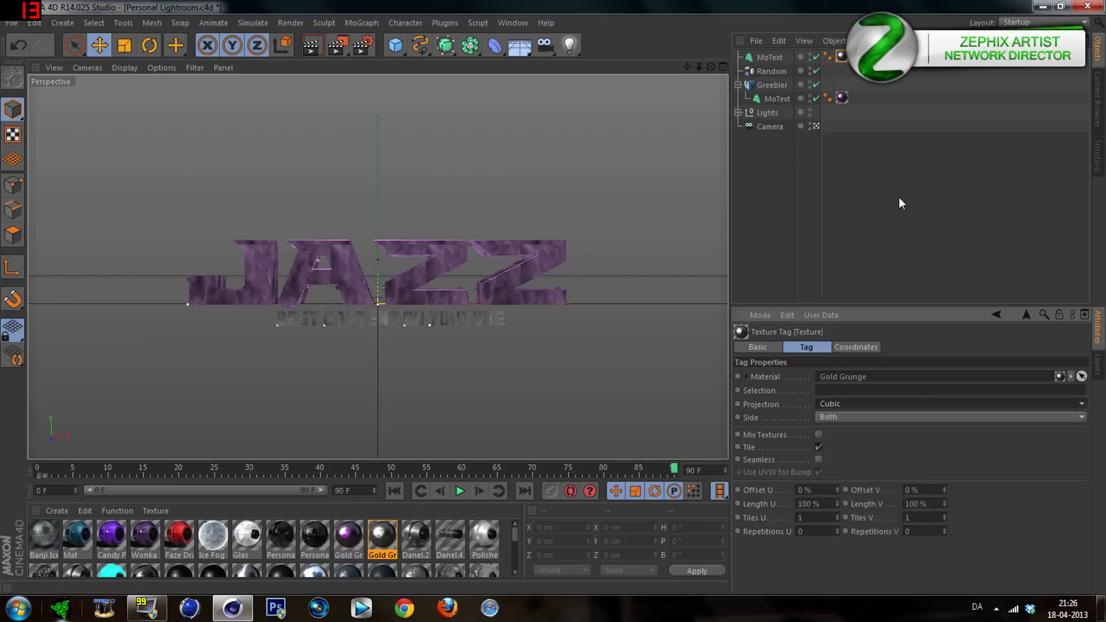
left_click(881, 195)
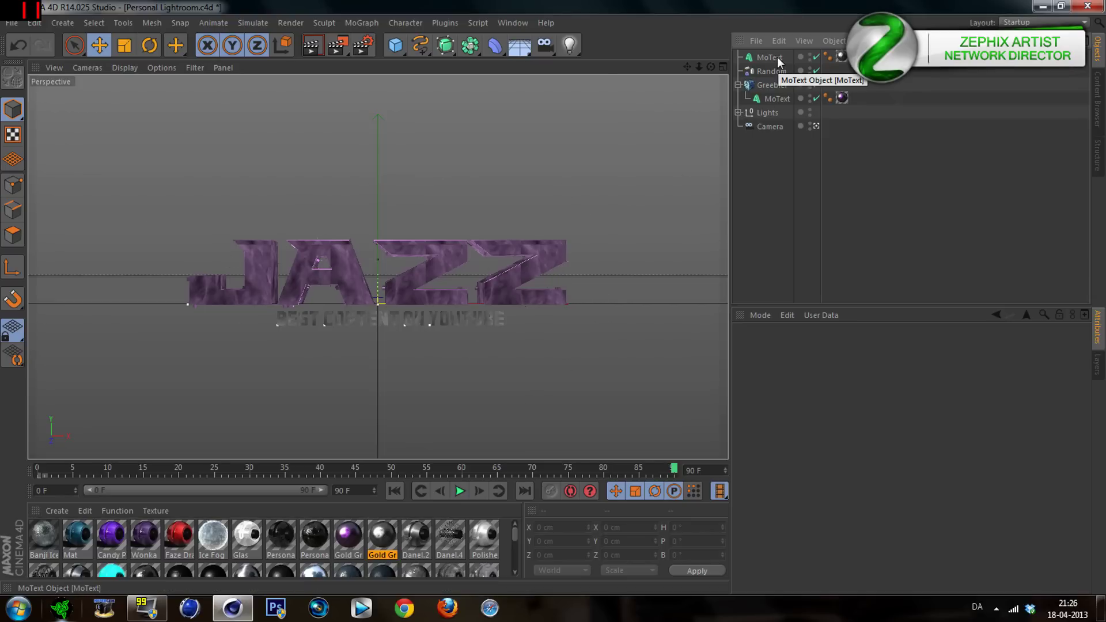
Step: Set the subtitle texture's Length U and V to 25%
left_click(841, 56)
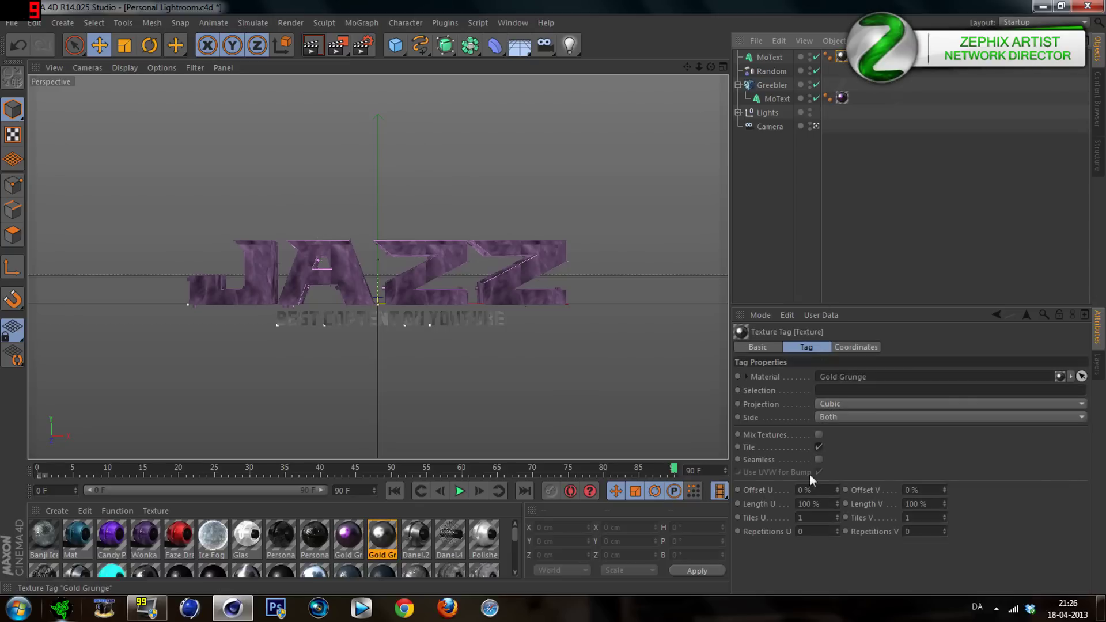
left_click(808, 503)
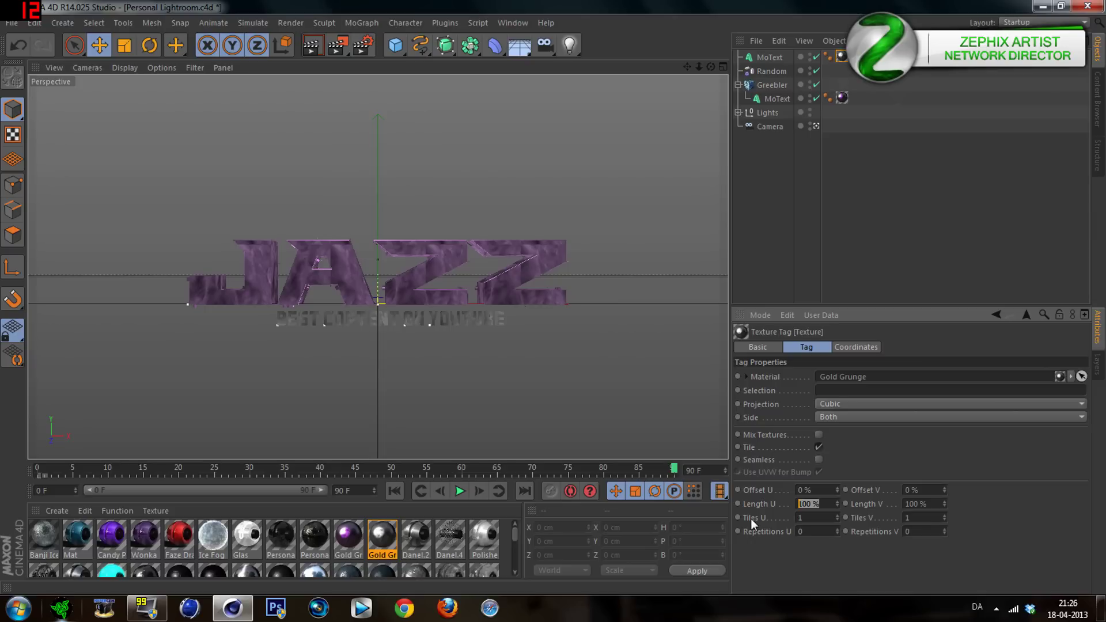
type("25")
key("Tab")
type("25")
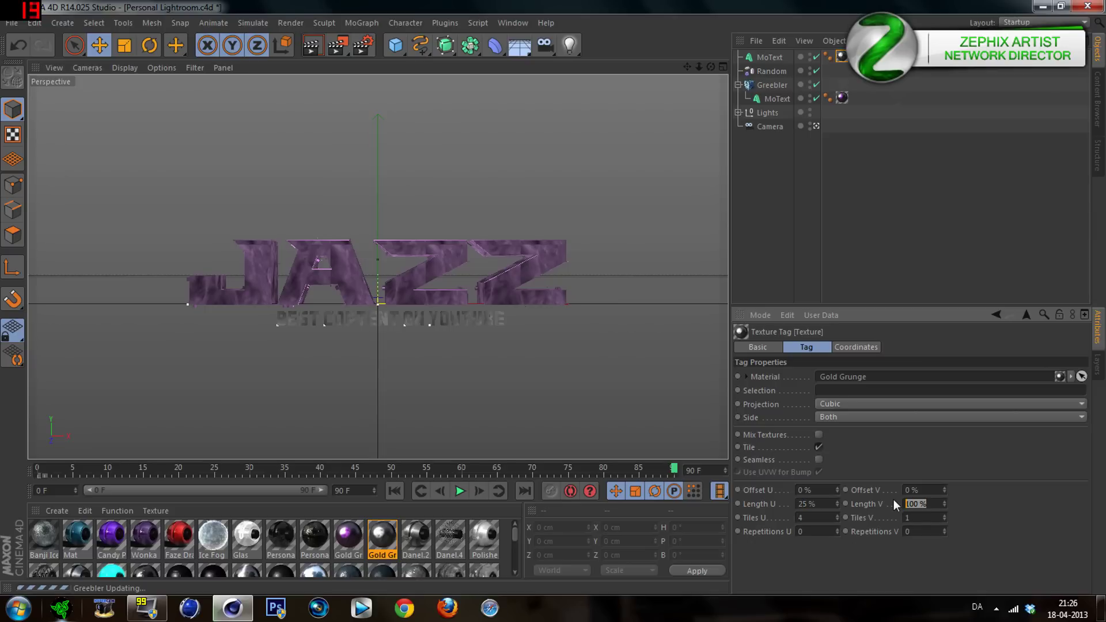
key("Return")
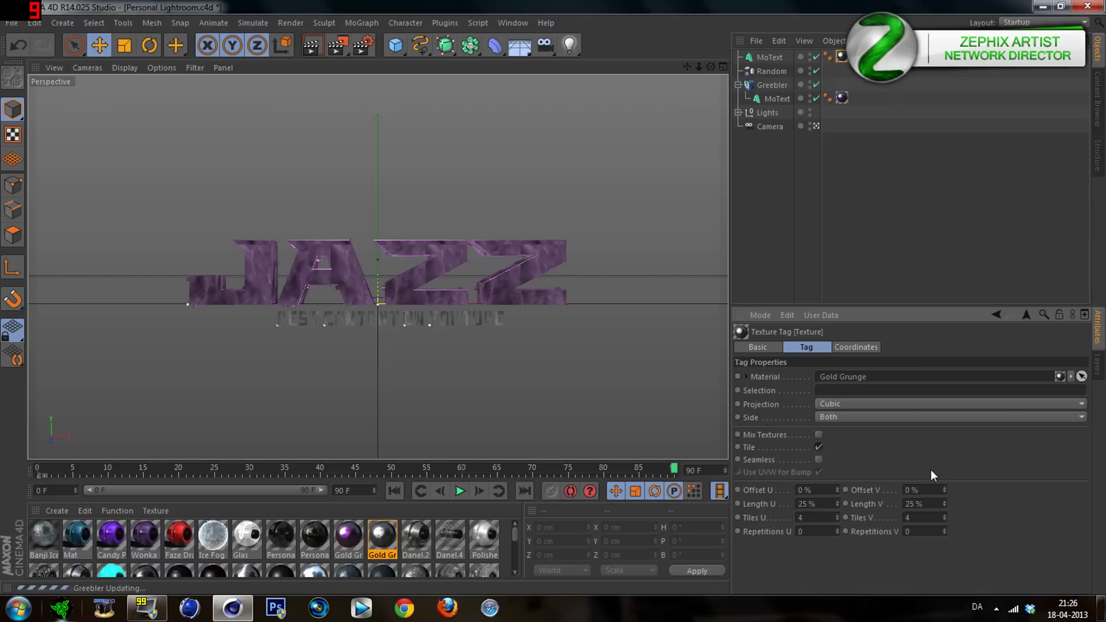
left_click(837, 219)
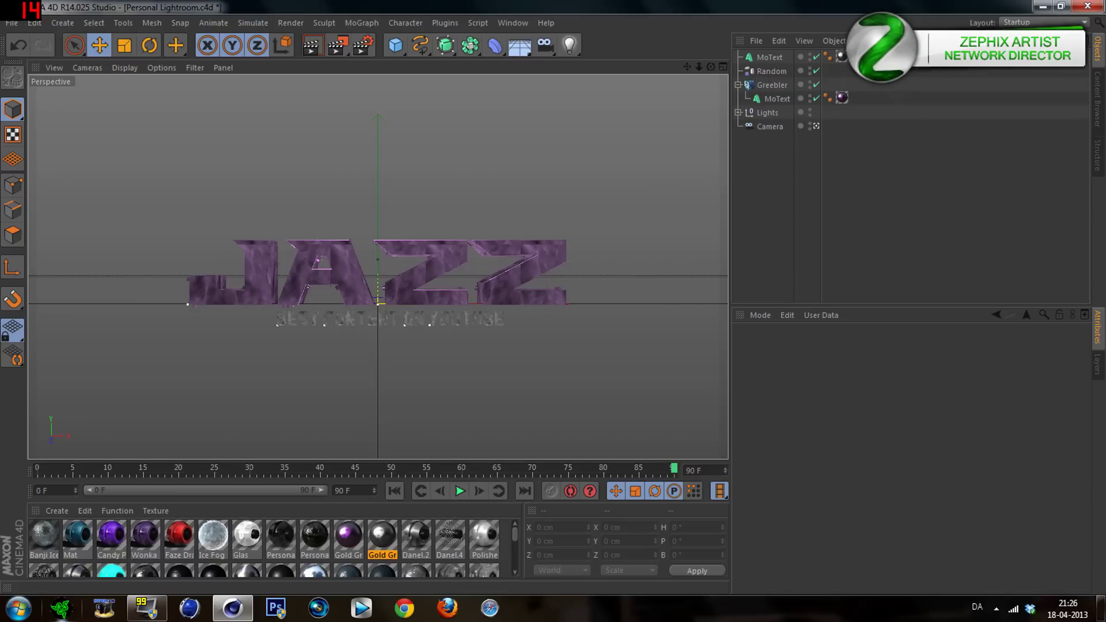
Step: Set the scene end frame to 300 and widen the timeline to frames 0–300
left_click(362, 493)
type("3")
type("00")
key("Return")
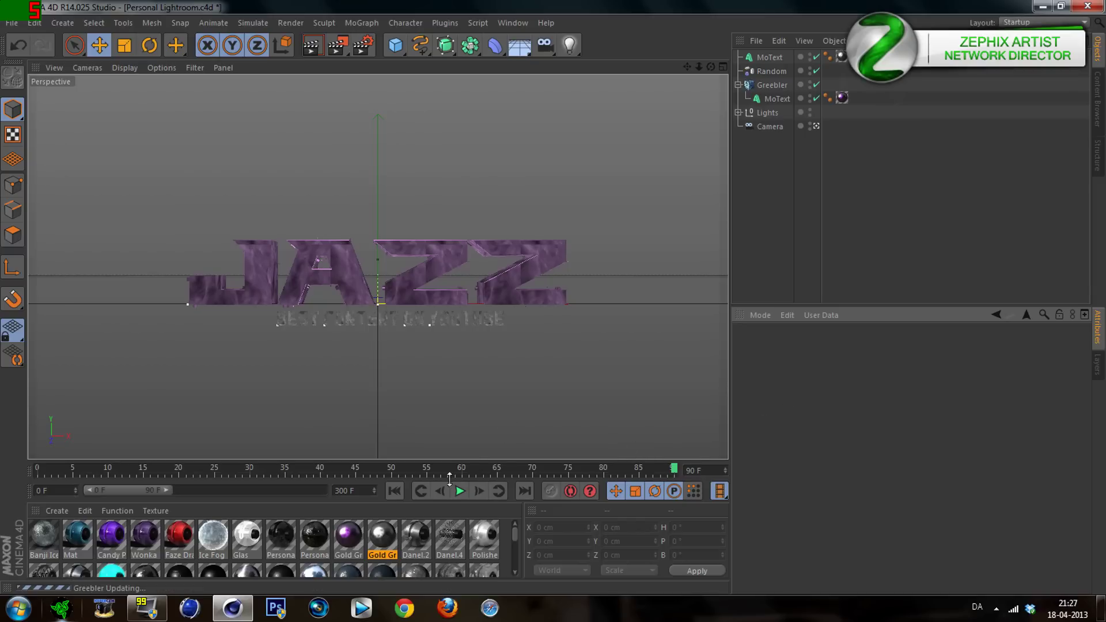
left_click_drag(169, 494, 338, 490)
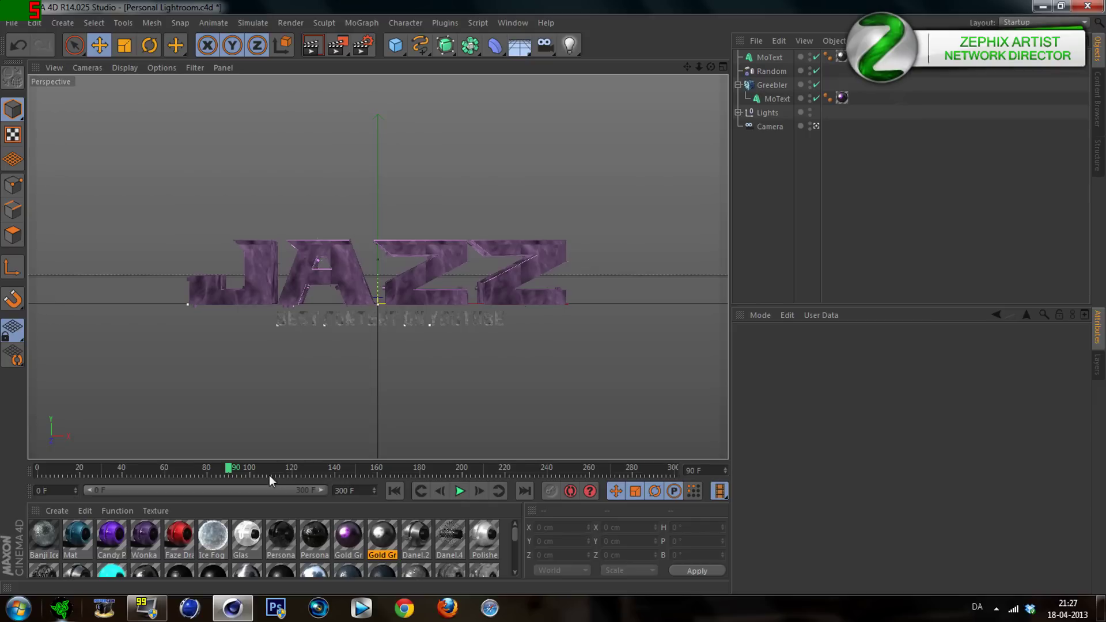
left_click(770, 57)
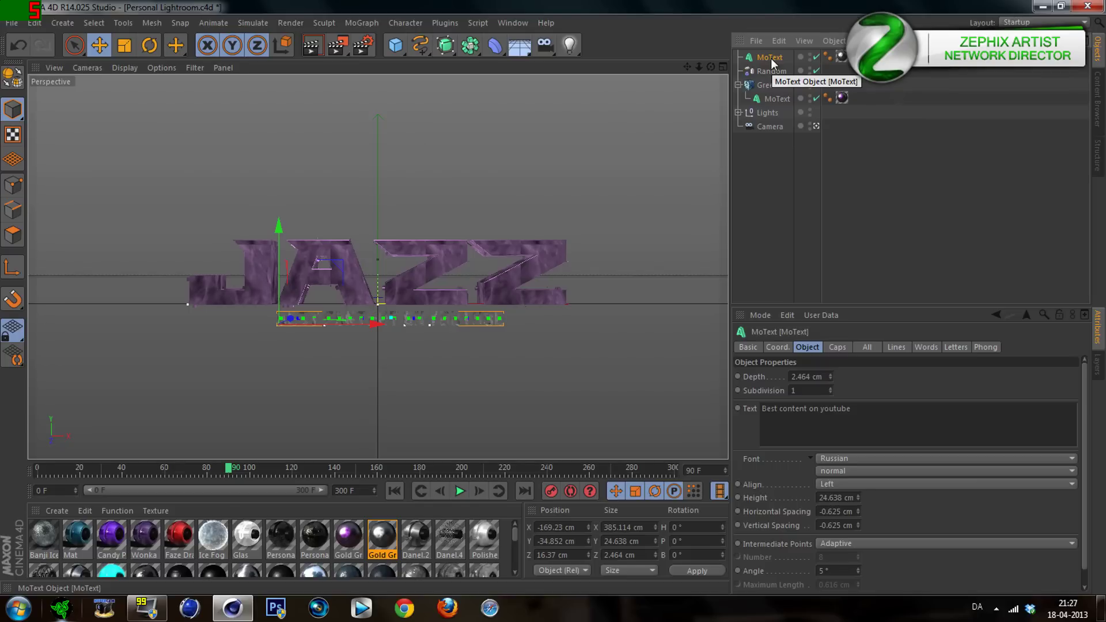
Step: Scrub the timeline to frames 120, 209, 210 and back to 120
left_click(293, 472)
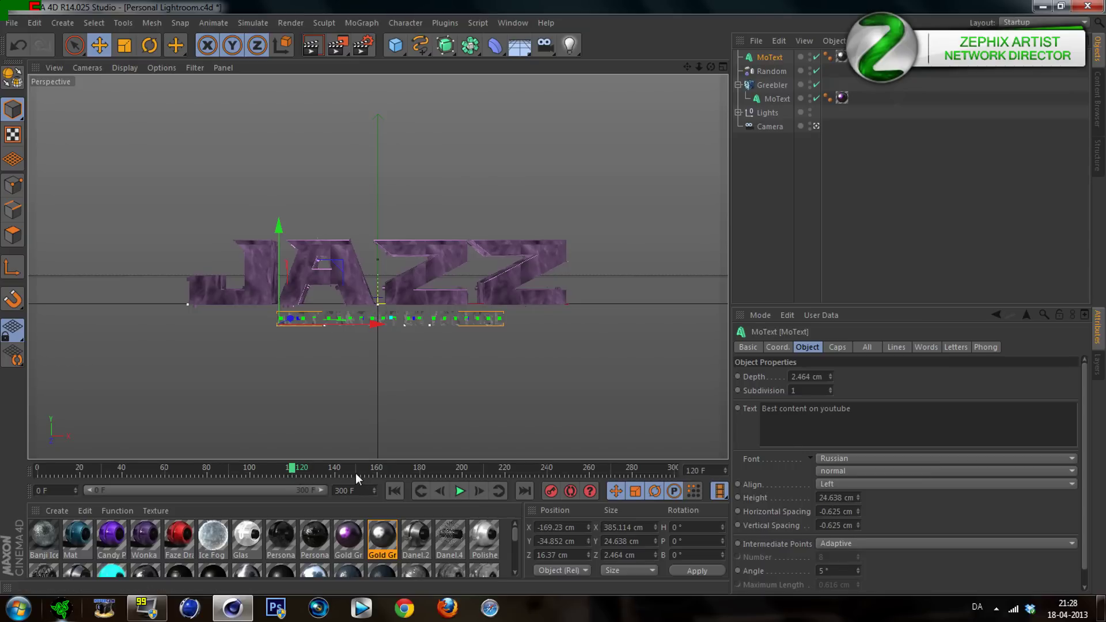
left_click(481, 470)
left_click_drag(481, 470, 484, 470)
left_click(293, 468)
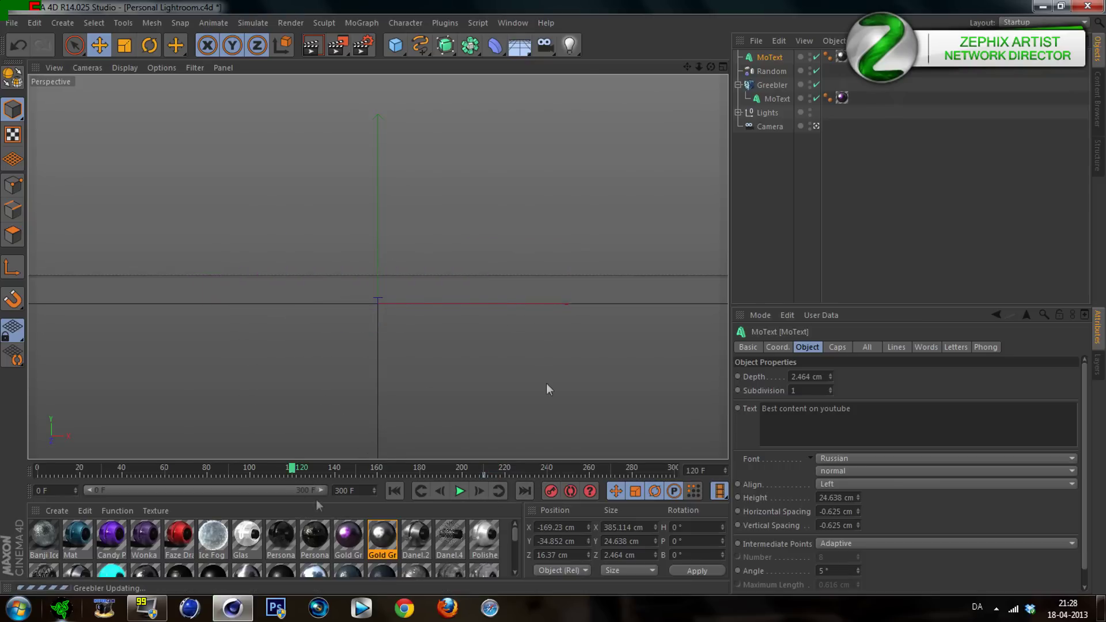
left_click(816, 127)
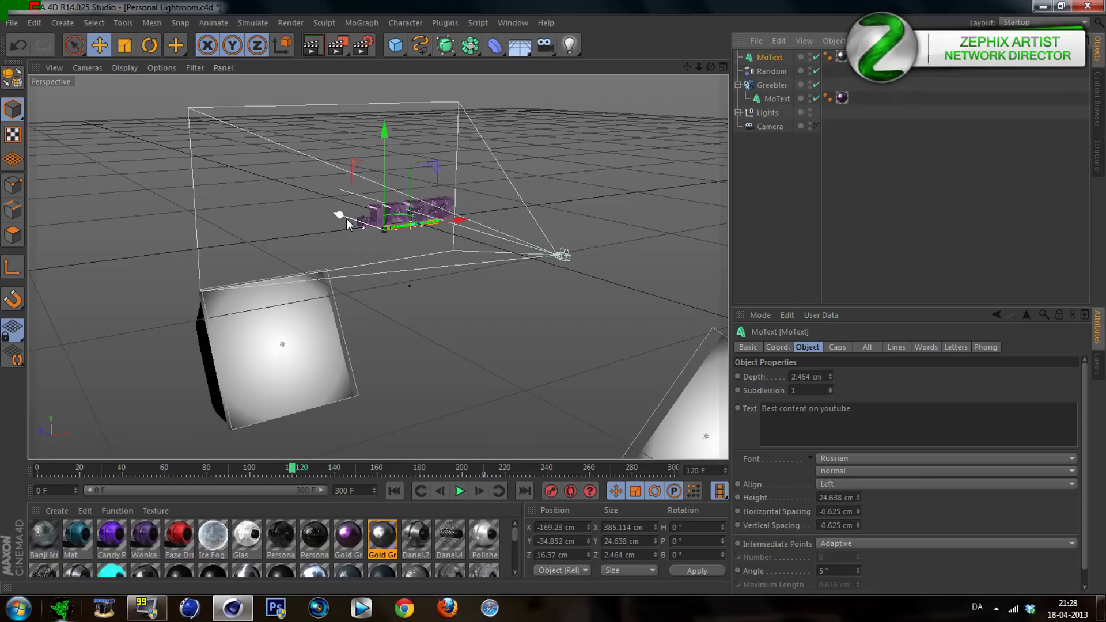
Step: Move the subtitle toward the camera and lower it, recording a keyframe at frame 120
left_click_drag(347, 219, 503, 281)
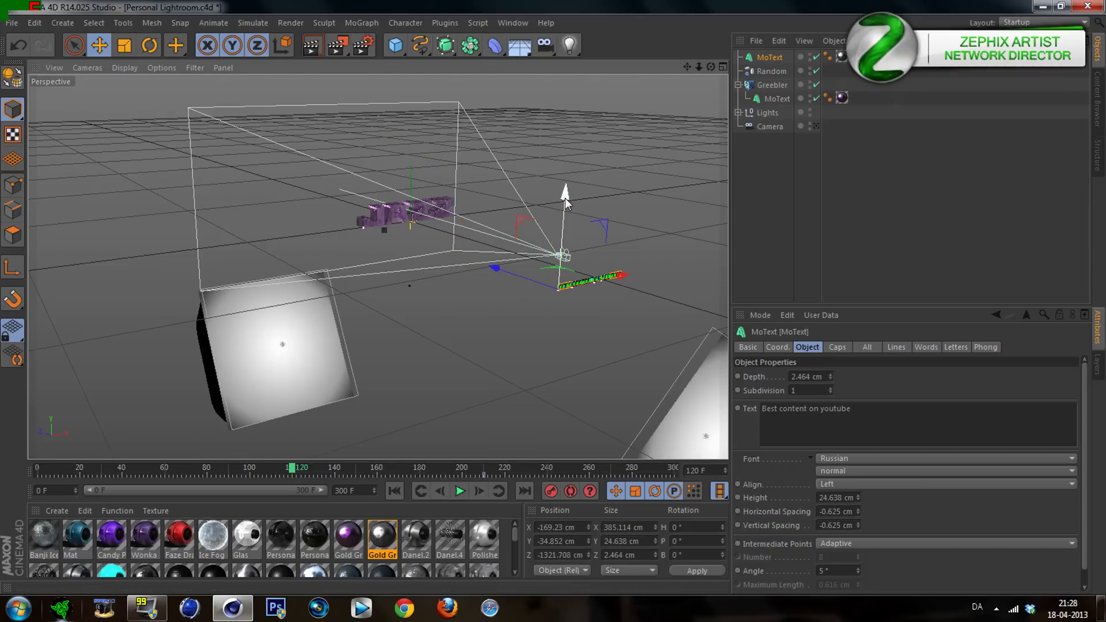
left_click_drag(567, 203, 555, 247)
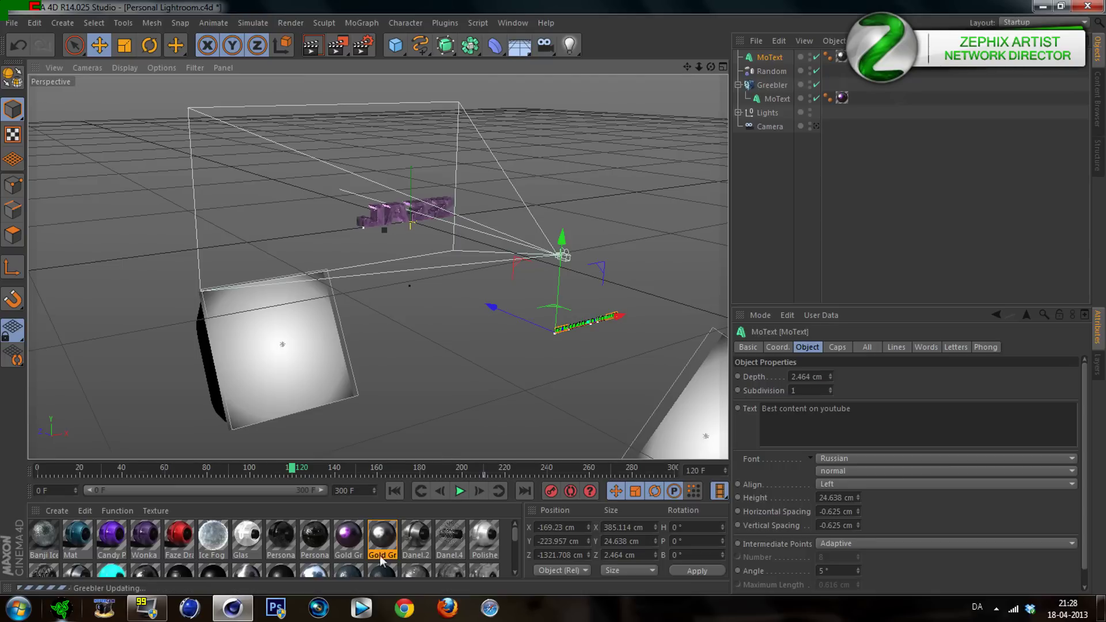
left_click(548, 494)
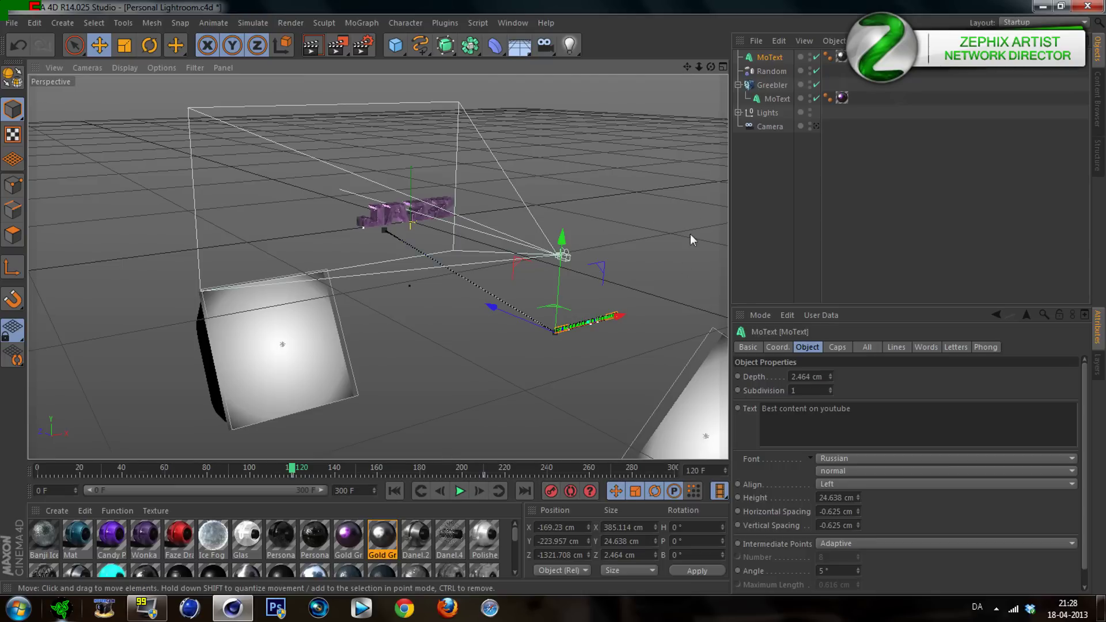
left_click(768, 223)
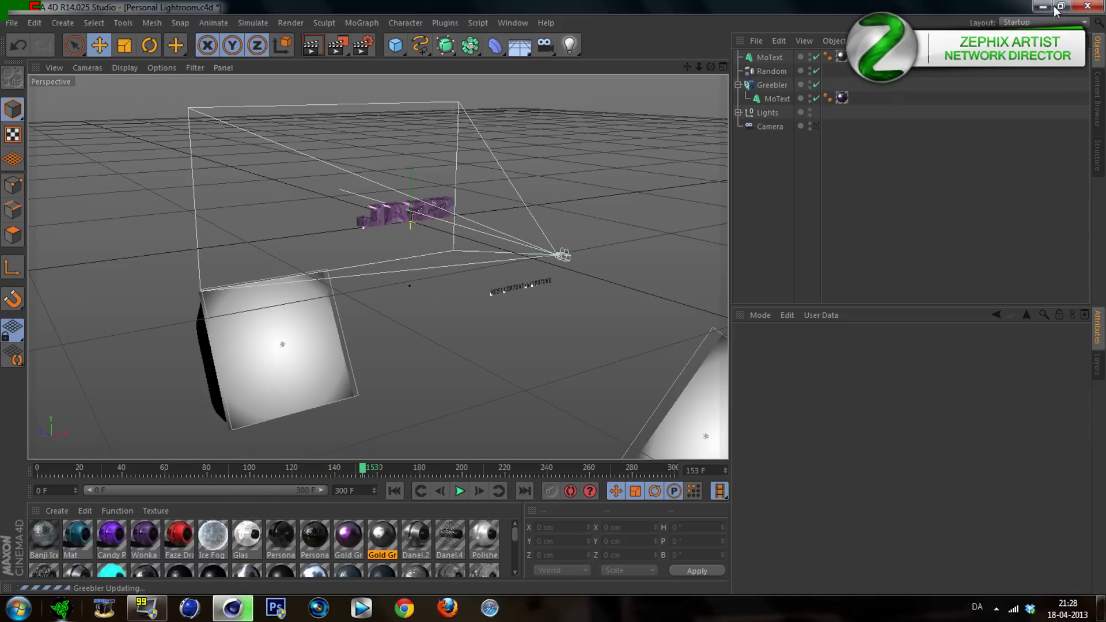
Step: Save the scene to the desktop as 'Jazz Intro.c4d'
left_click(10, 24)
left_click(57, 147)
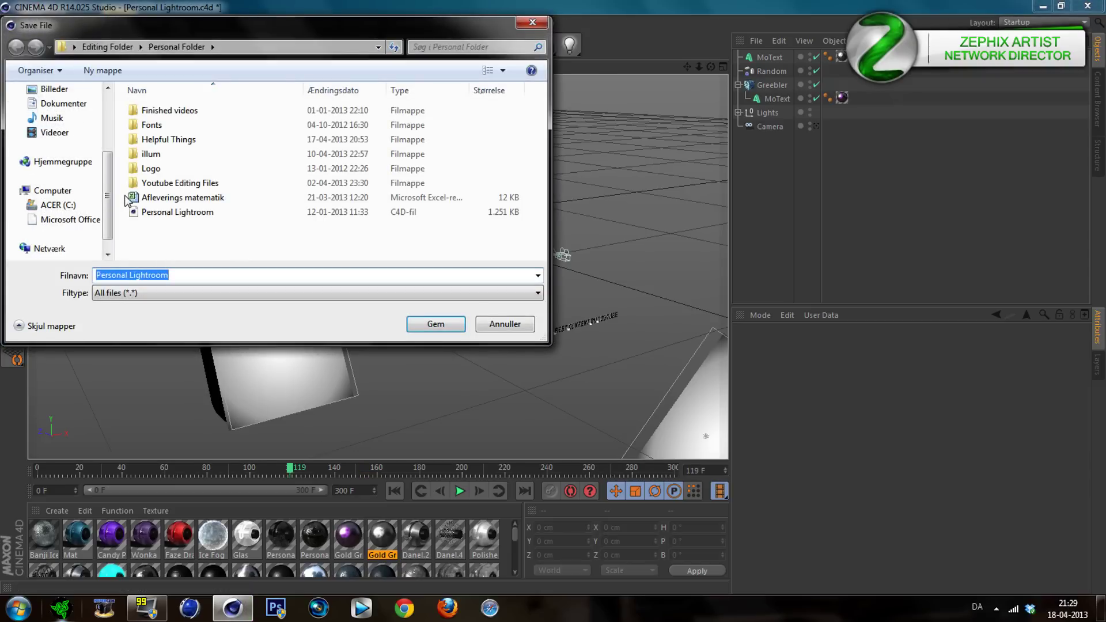
type("Jazz I")
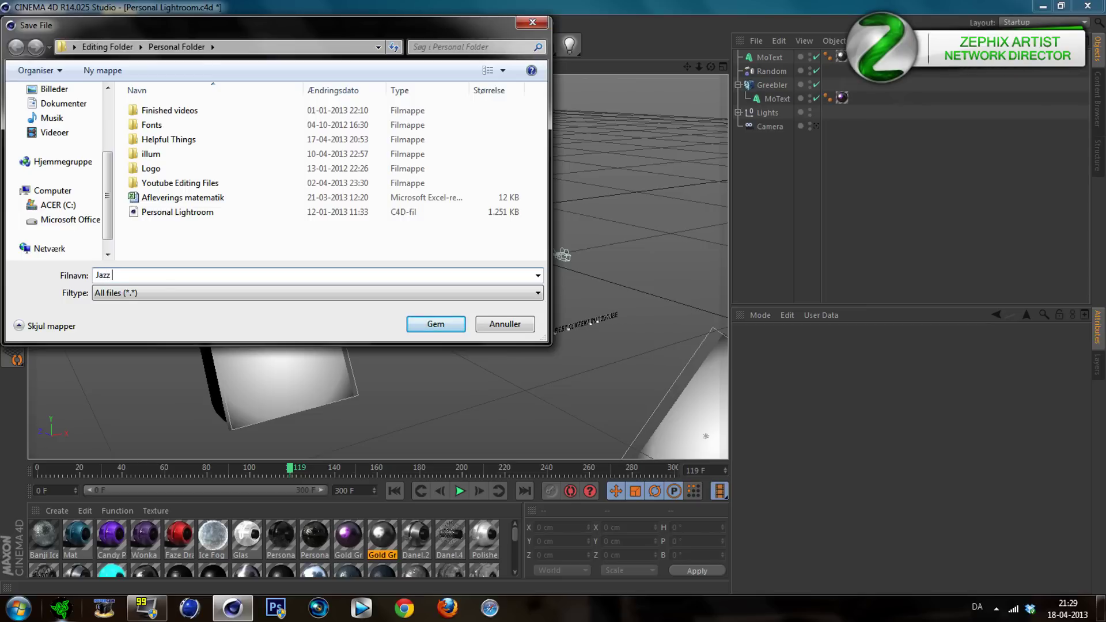
type("nyto")
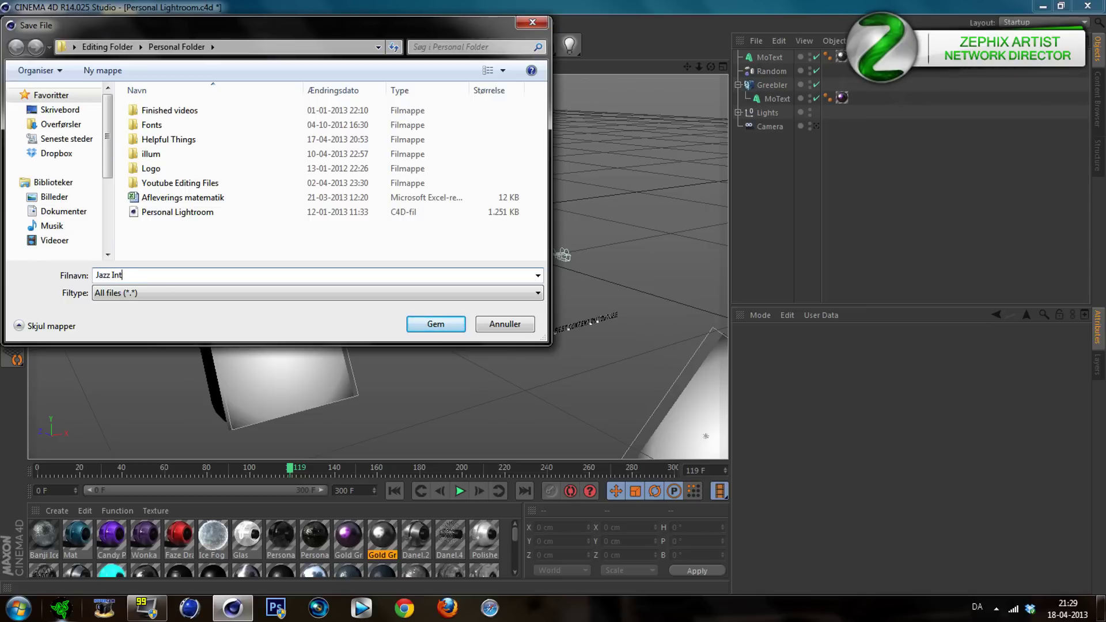
left_click(58, 109)
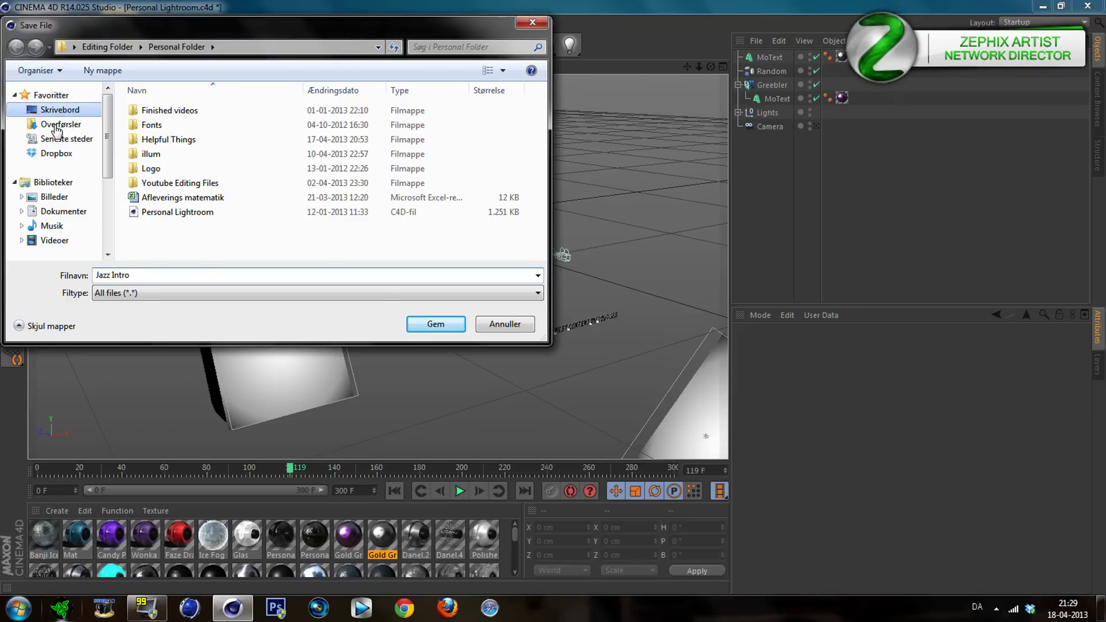
left_click(428, 326)
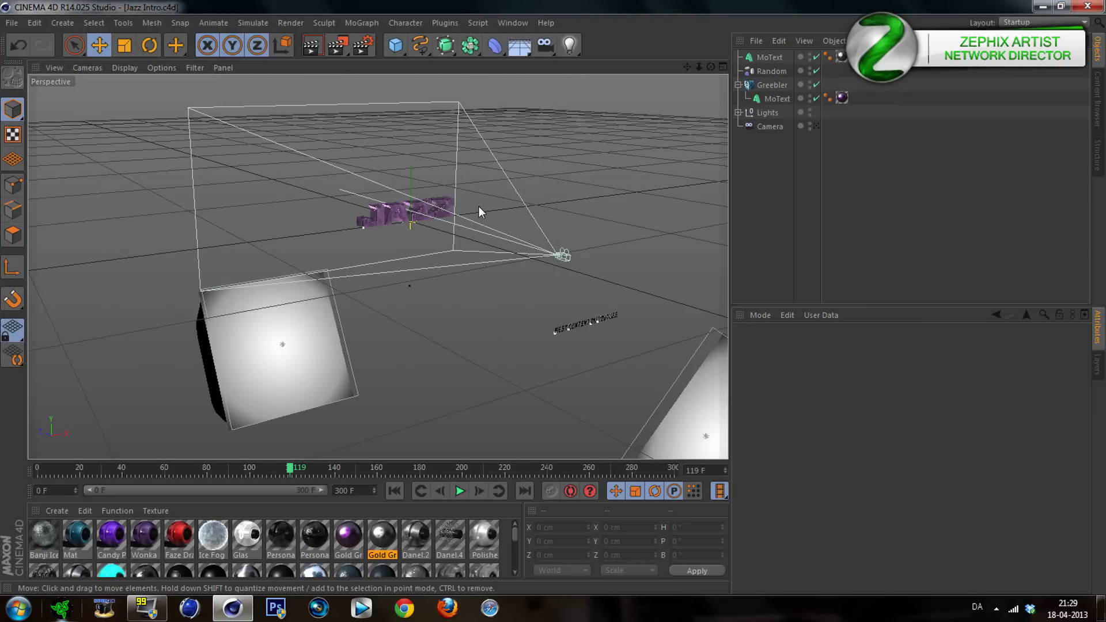
Step: Set the subtitle MoText depth to 15 cm
left_click(784, 61)
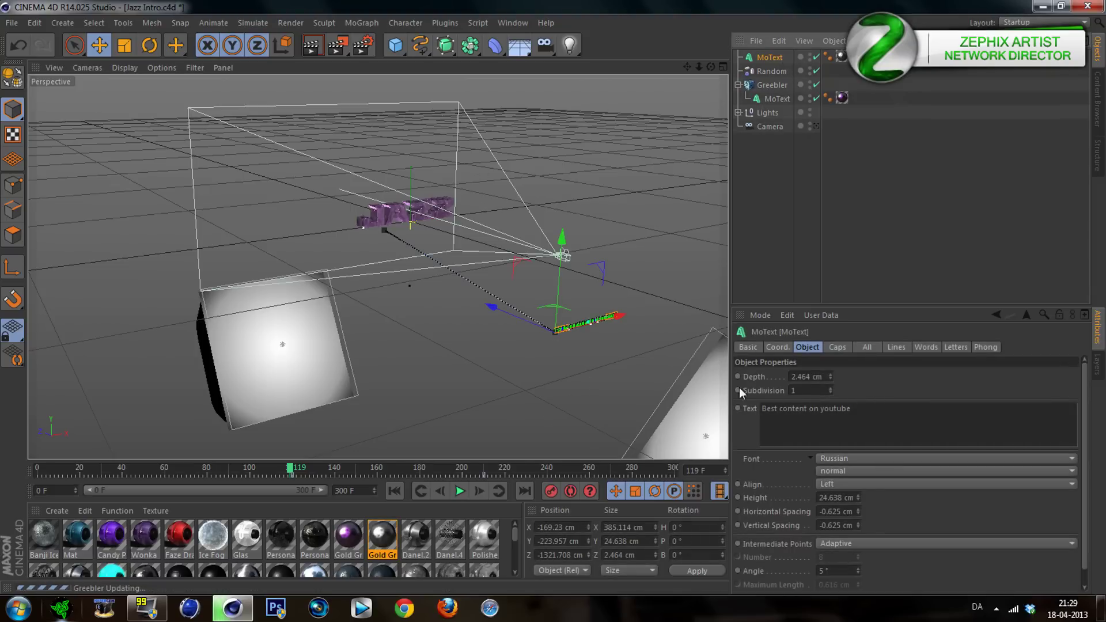
left_click(819, 377)
left_click_drag(823, 377, 791, 377)
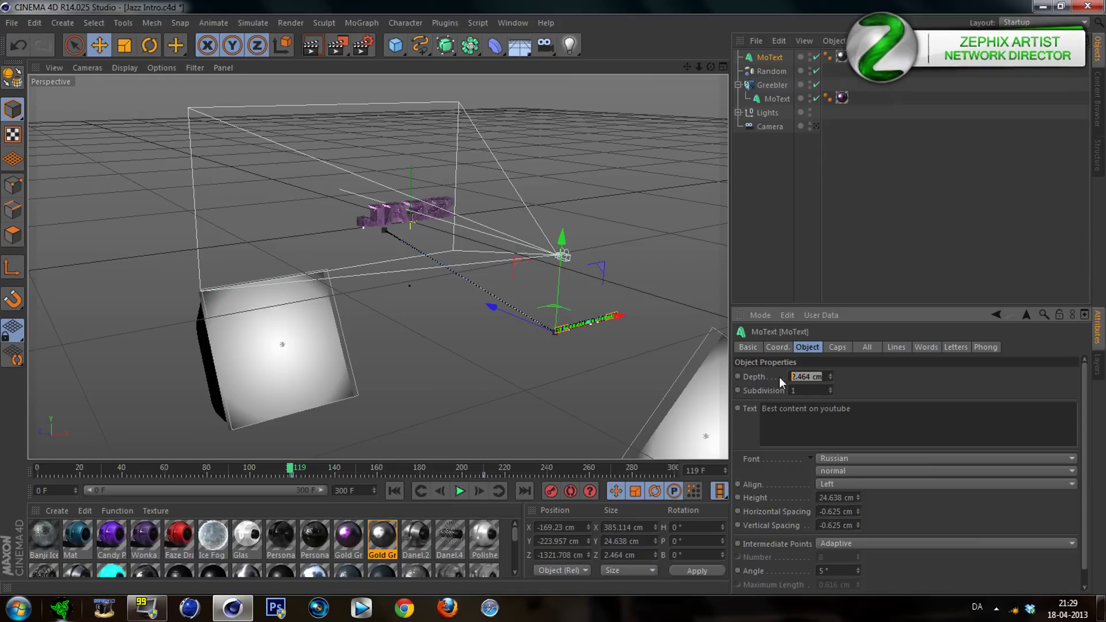
type("15")
key("Return")
left_click(878, 255)
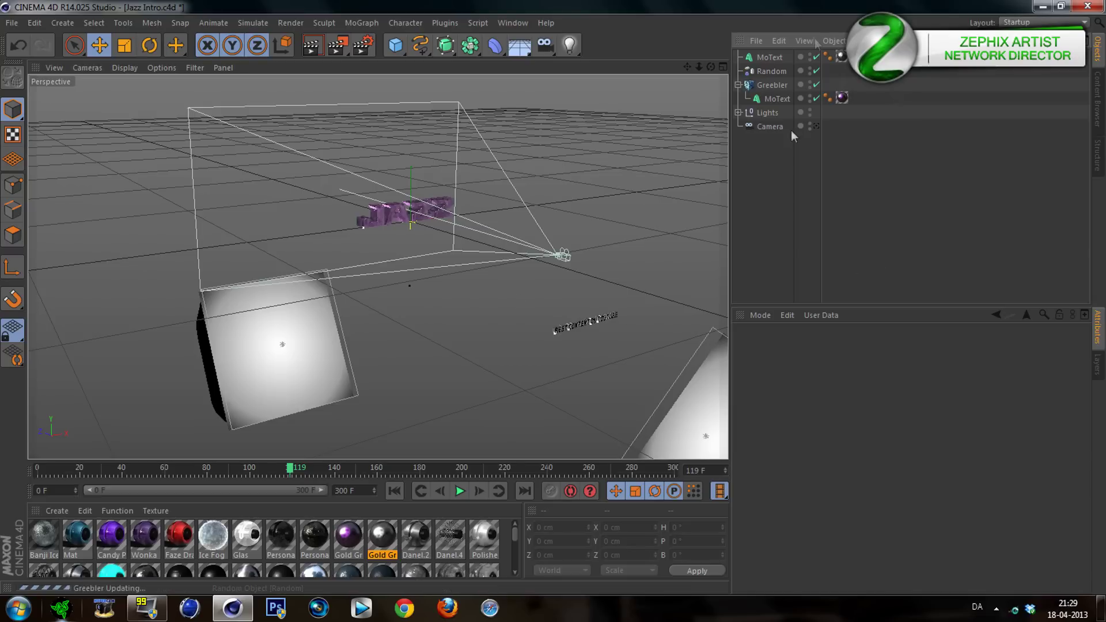
Step: Change the subtitle depth to 20 cm
left_click(841, 56)
left_click(809, 228)
left_click(766, 57)
left_click(823, 376)
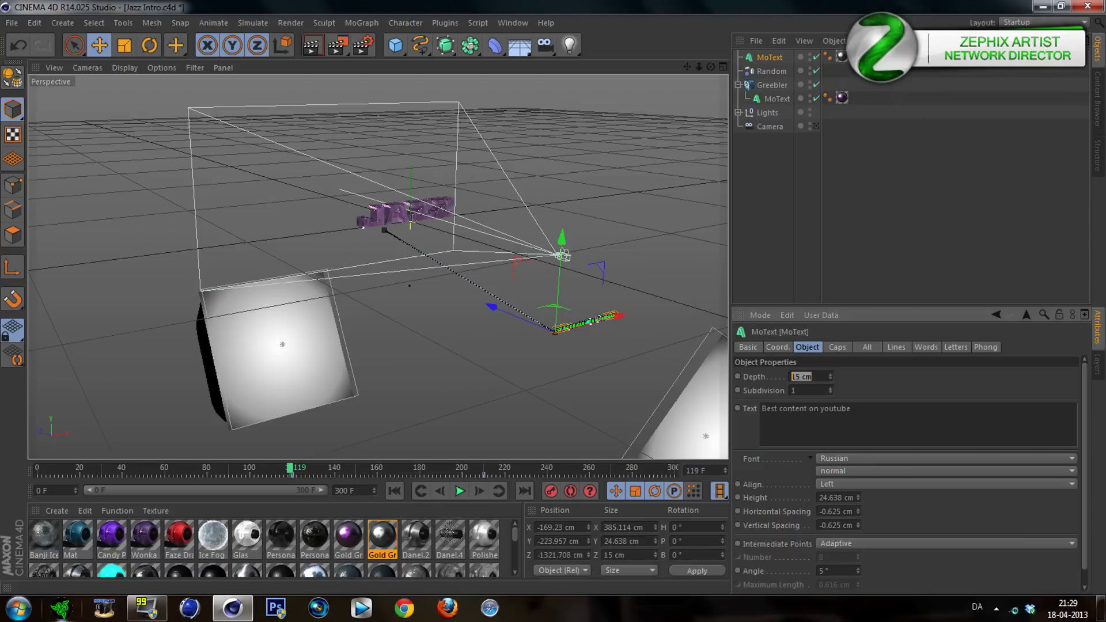
type("20")
left_click(813, 226)
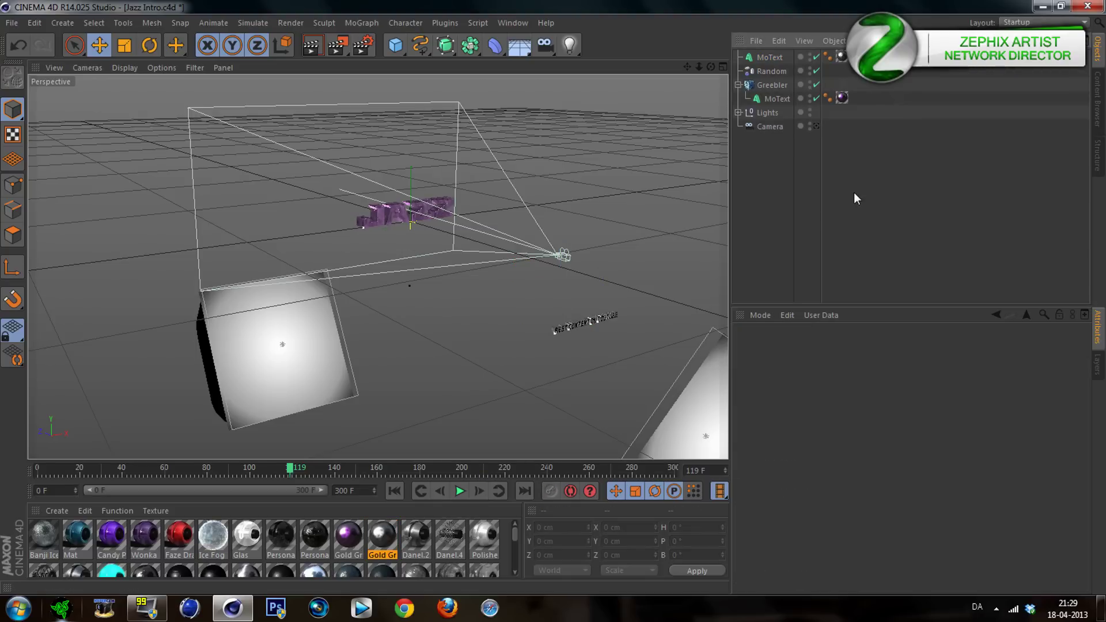
Step: Step the timeline through frames 118 and 119 to 120 and reselect the subtitle
left_click(288, 468)
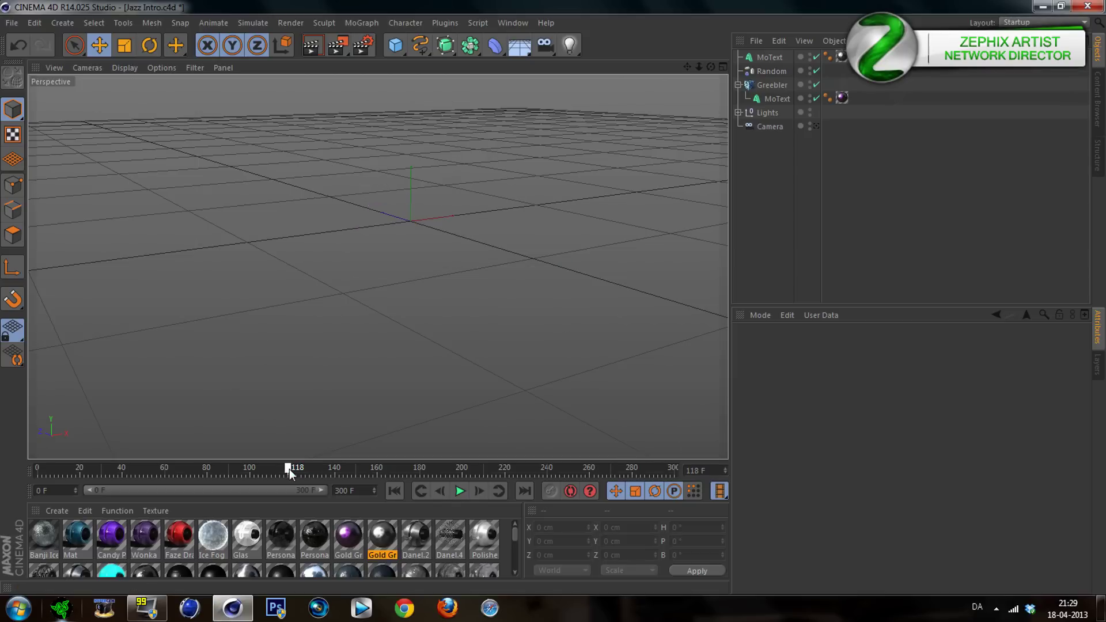
left_click(291, 469)
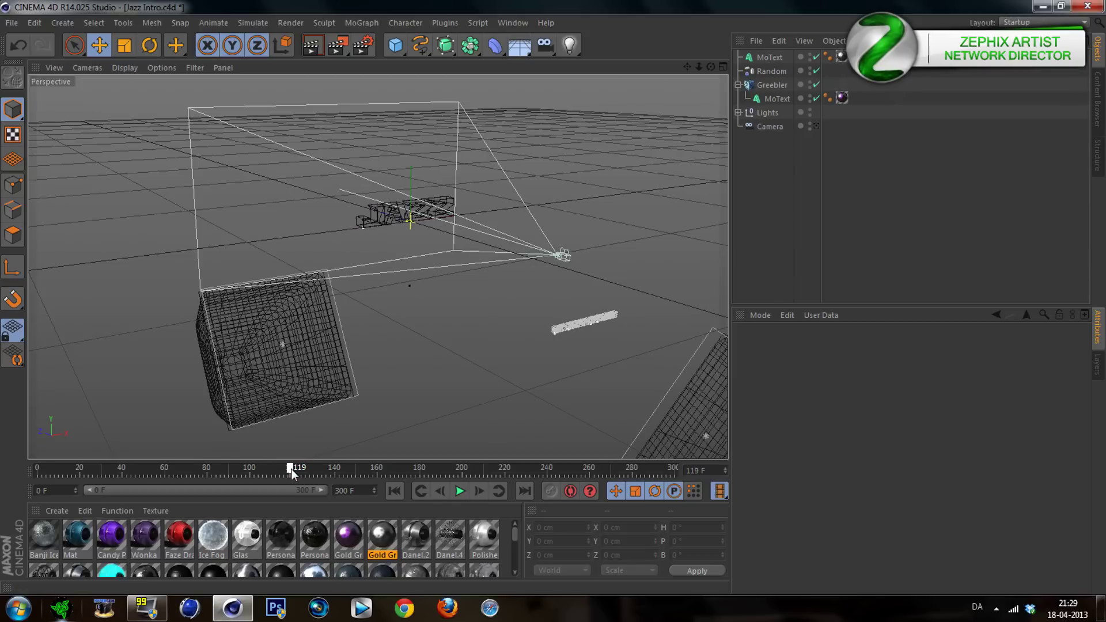
left_click(292, 469)
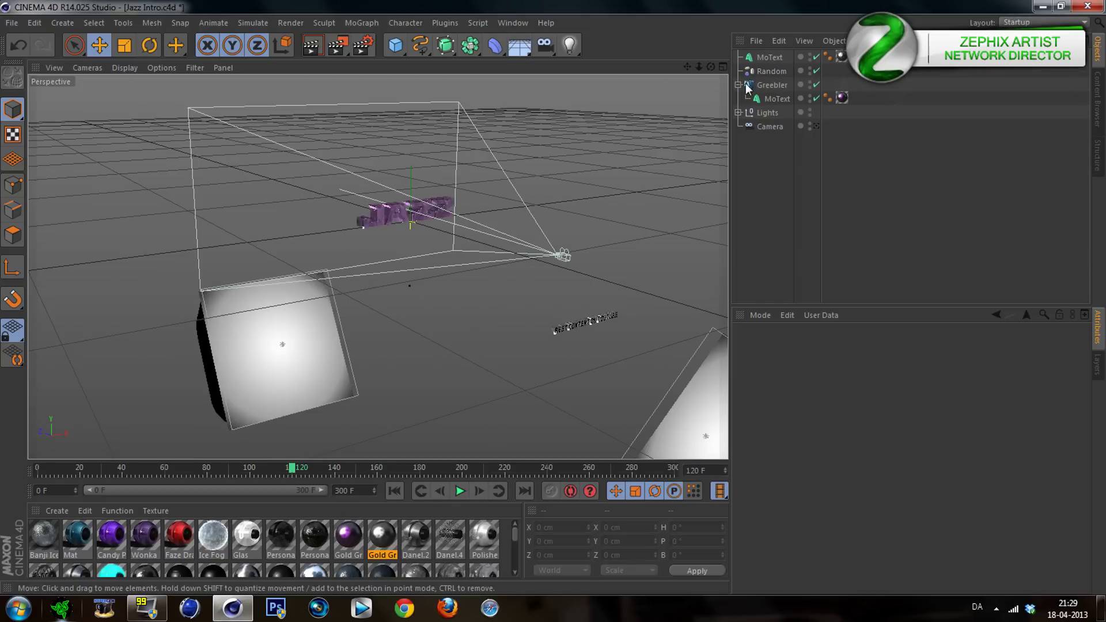
left_click(766, 59)
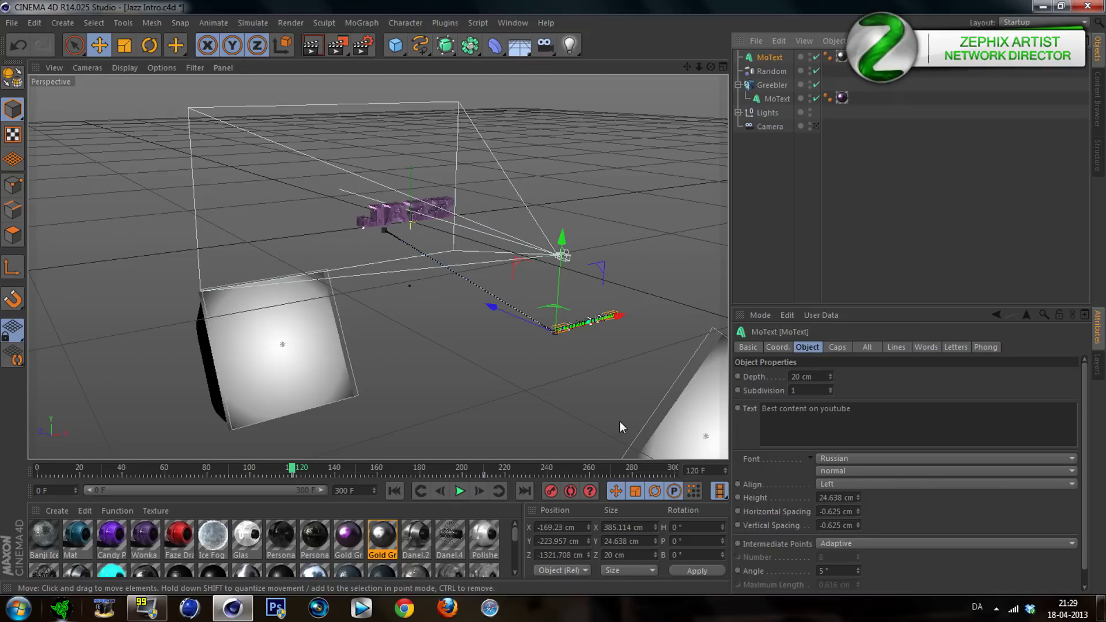
Step: Switch the subtitle keyframes at frames 210 and 120 from Spline to Linear interpolation
left_click(482, 476)
left_click(859, 393)
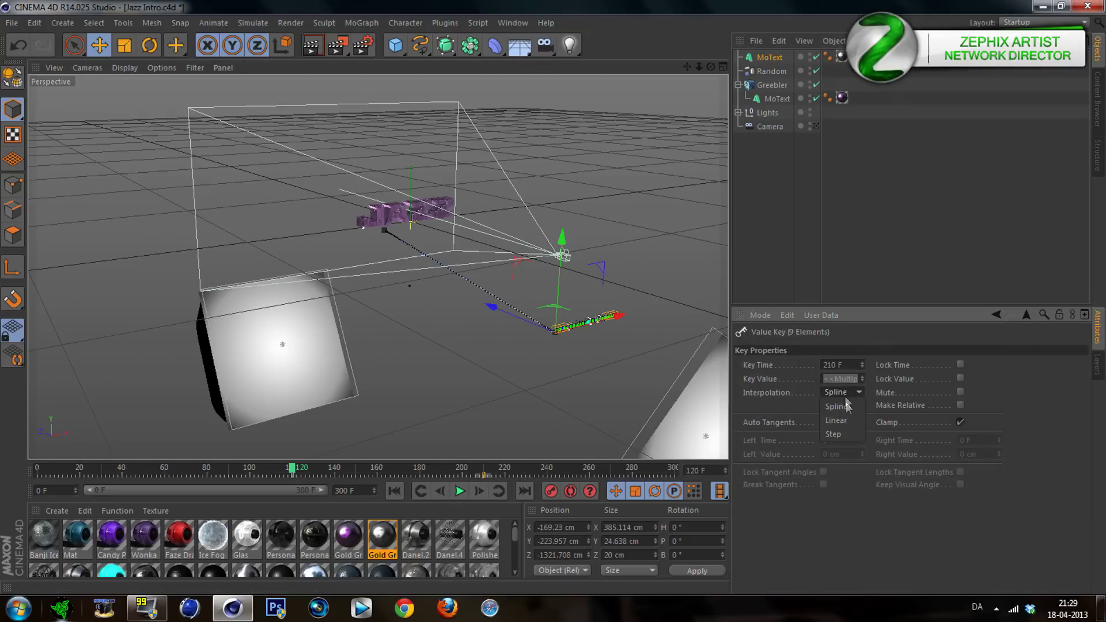
left_click(845, 420)
left_click(292, 474)
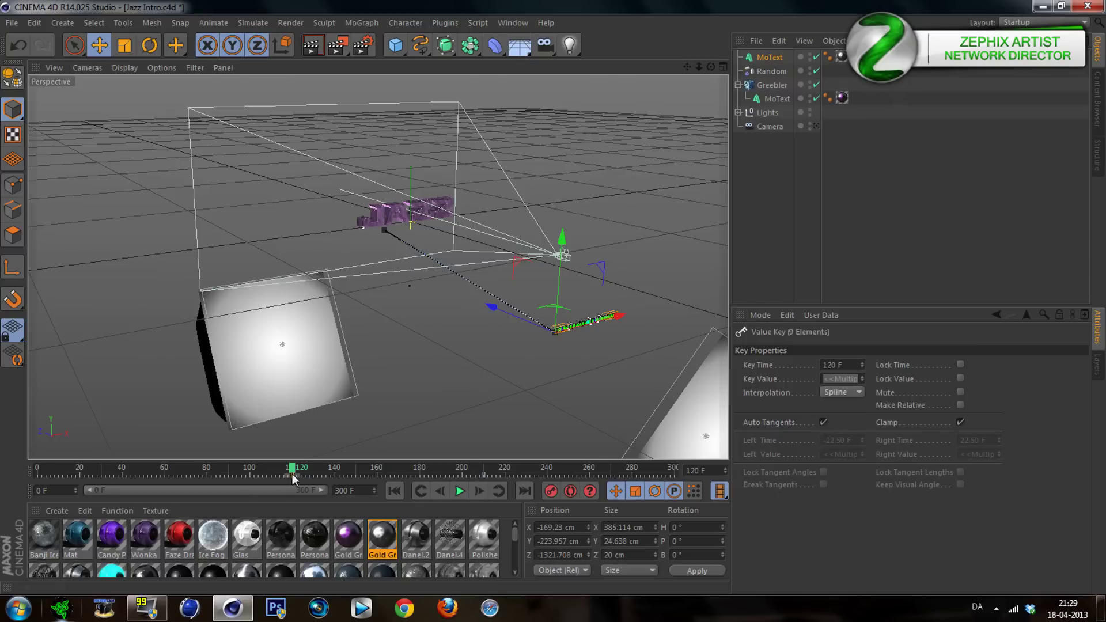
left_click(849, 394)
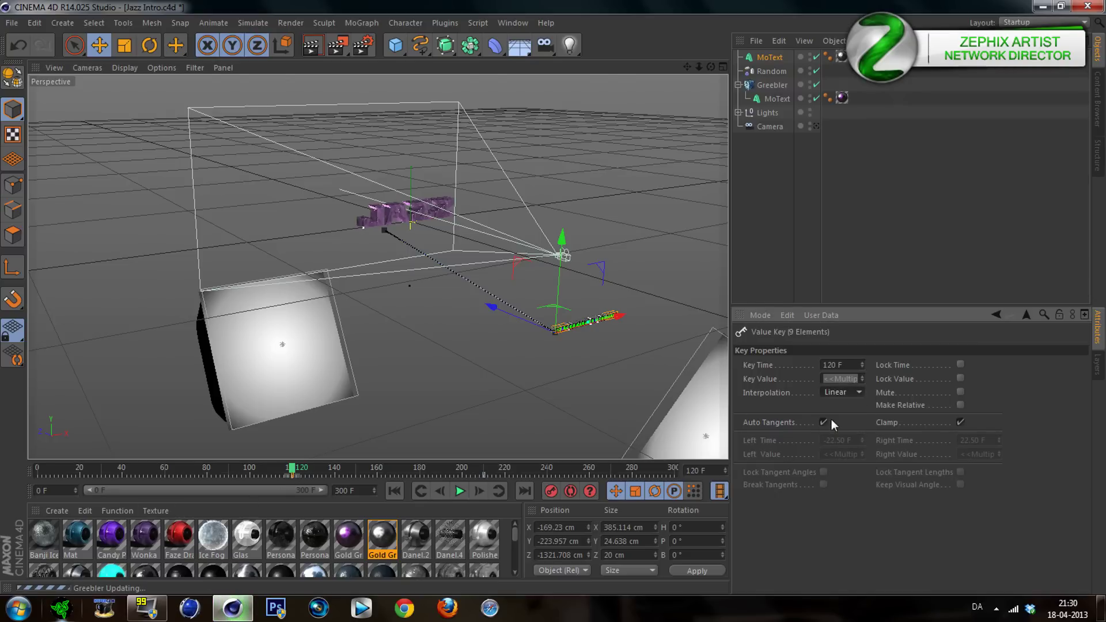
left_click(834, 421)
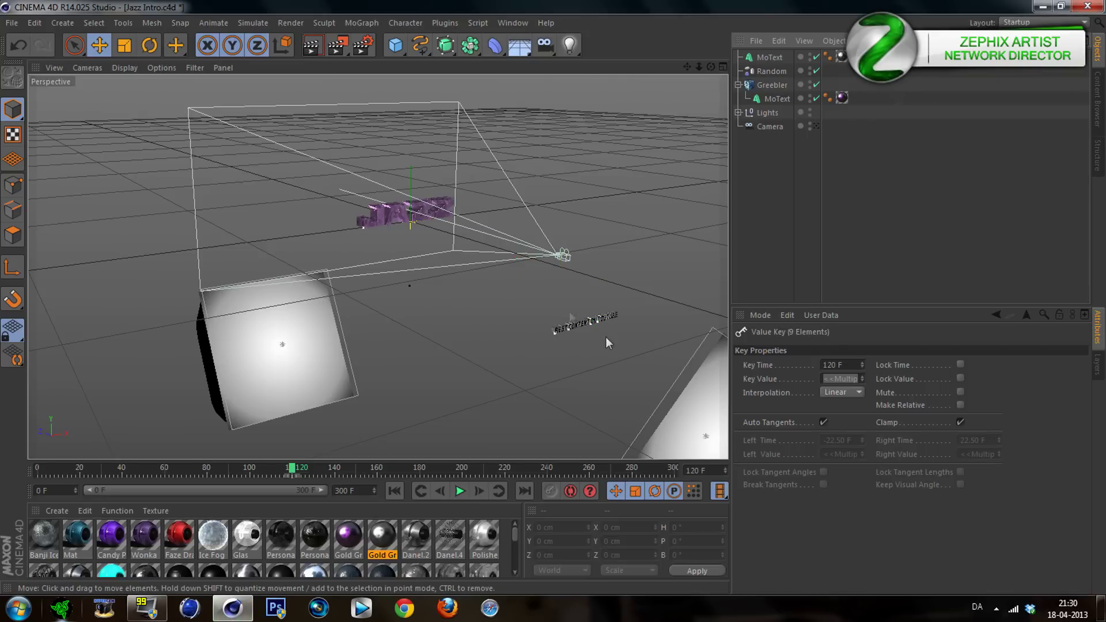
left_click(761, 58)
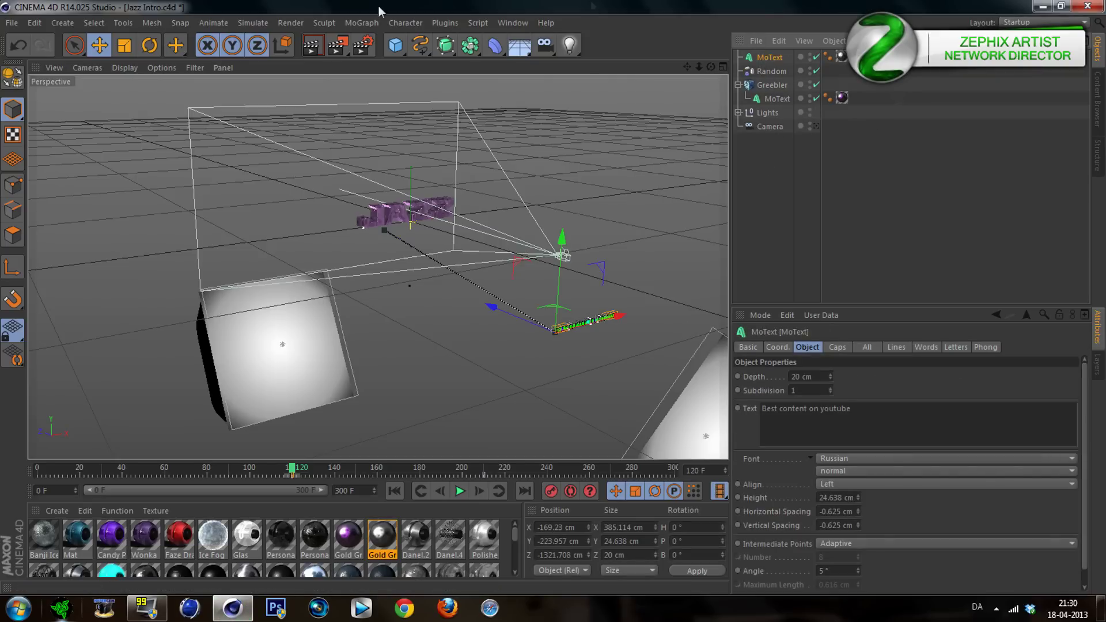
Step: Add a Random effector to the subtitle with rotation enabled at H 75°, P 90°, B 101°
left_click(361, 23)
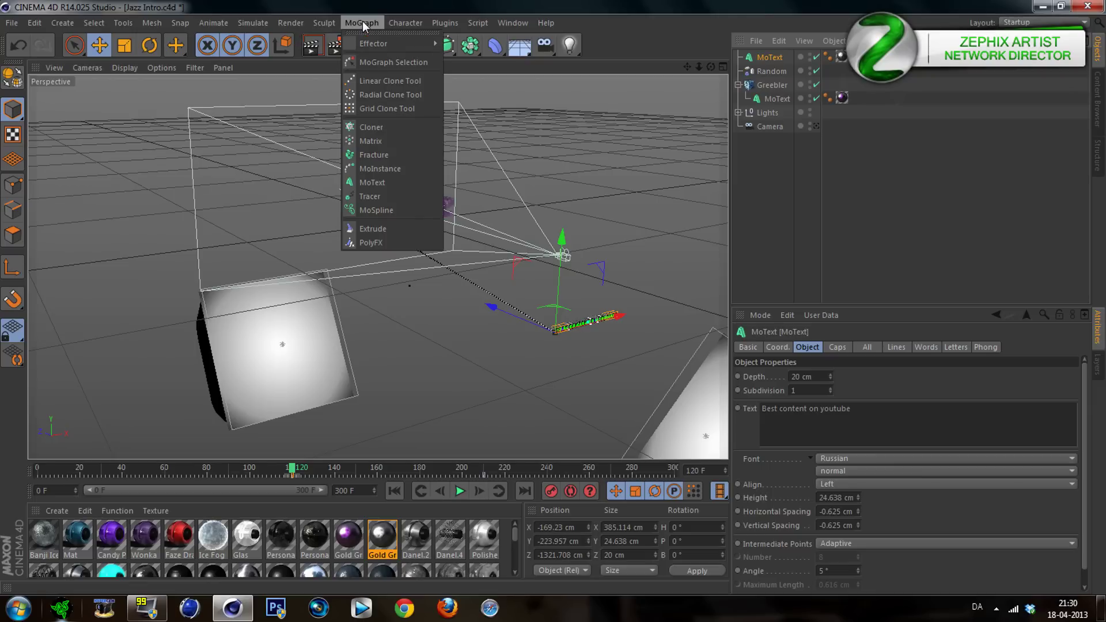
mouse_move(388, 43)
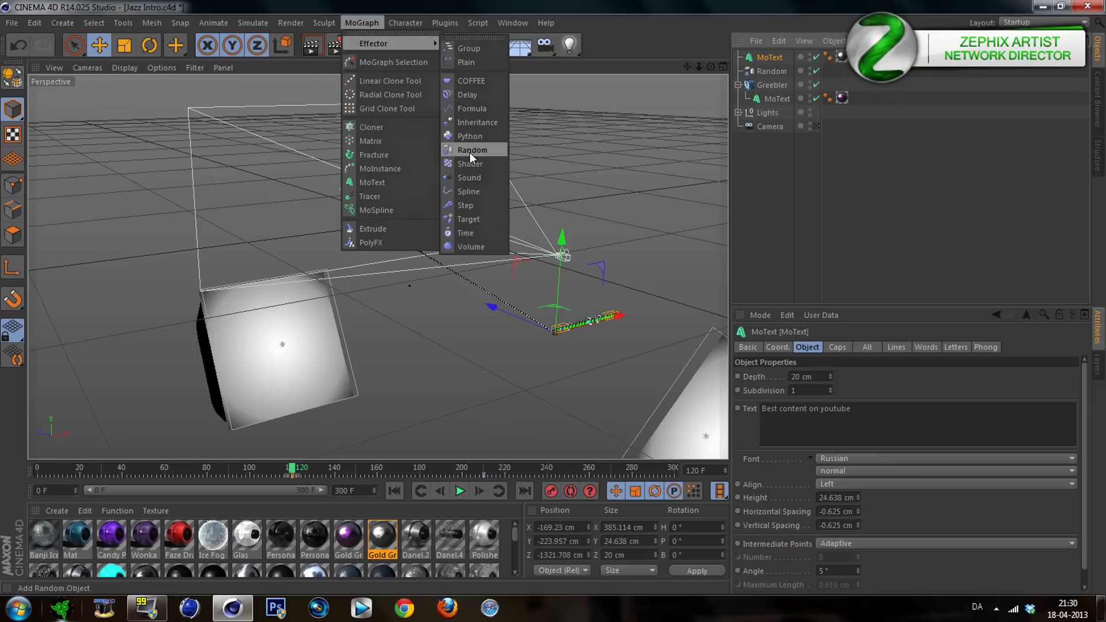
left_click(469, 152)
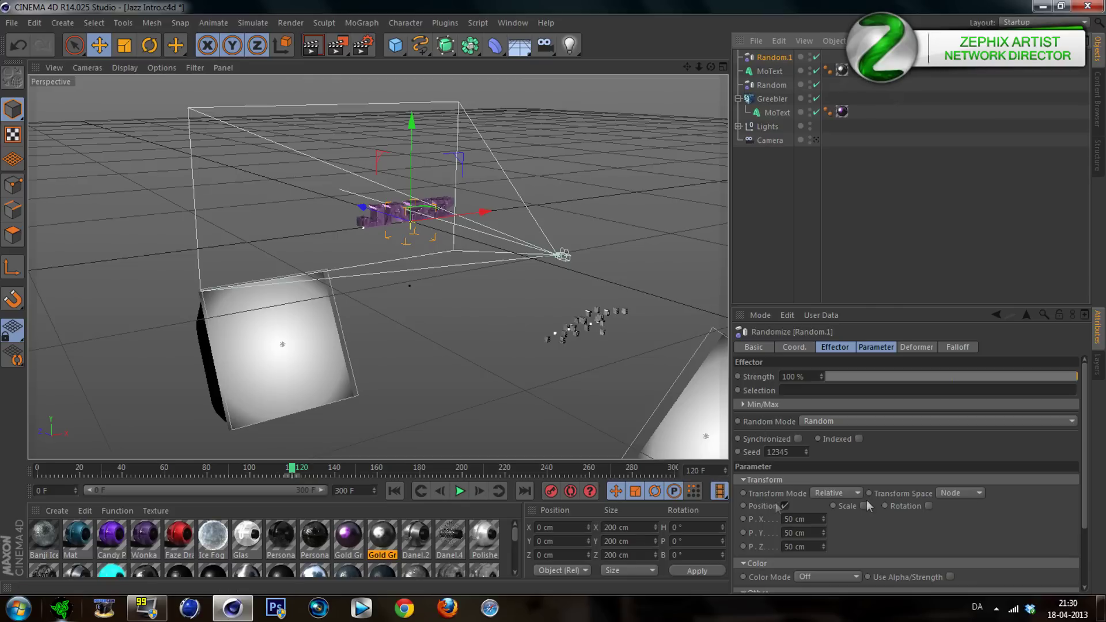
left_click(926, 507)
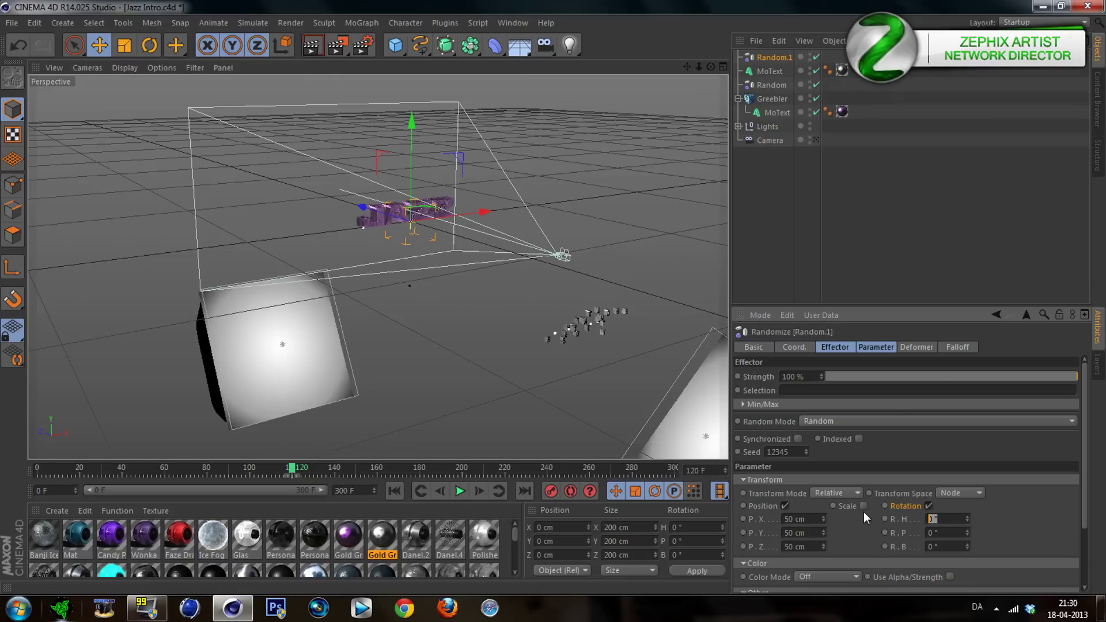
type("75")
key("Tab")
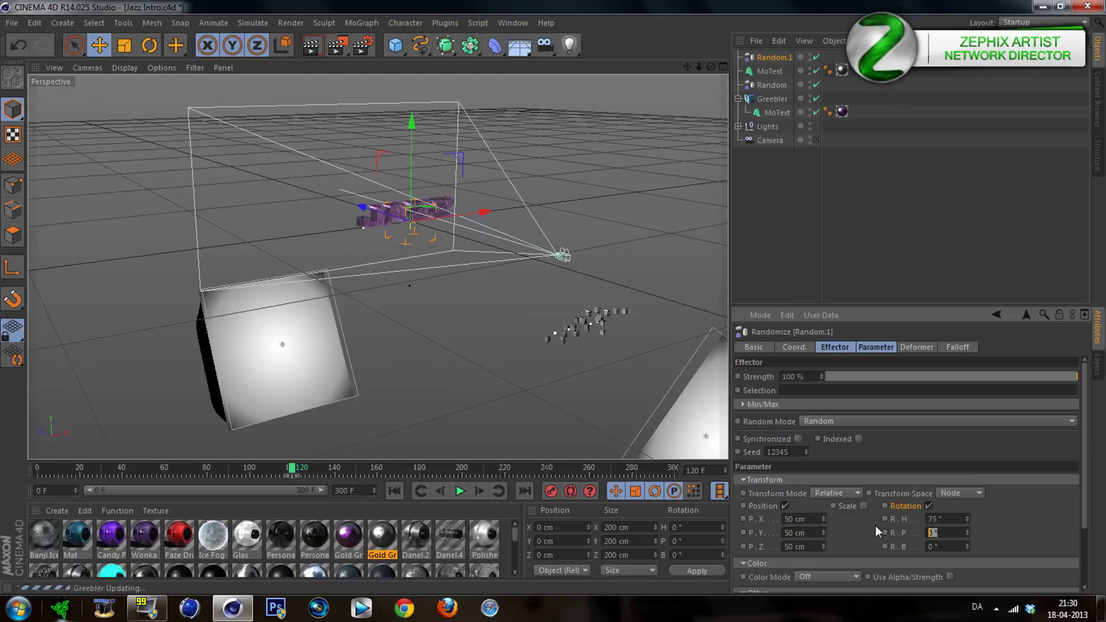
type("90")
key("Tab")
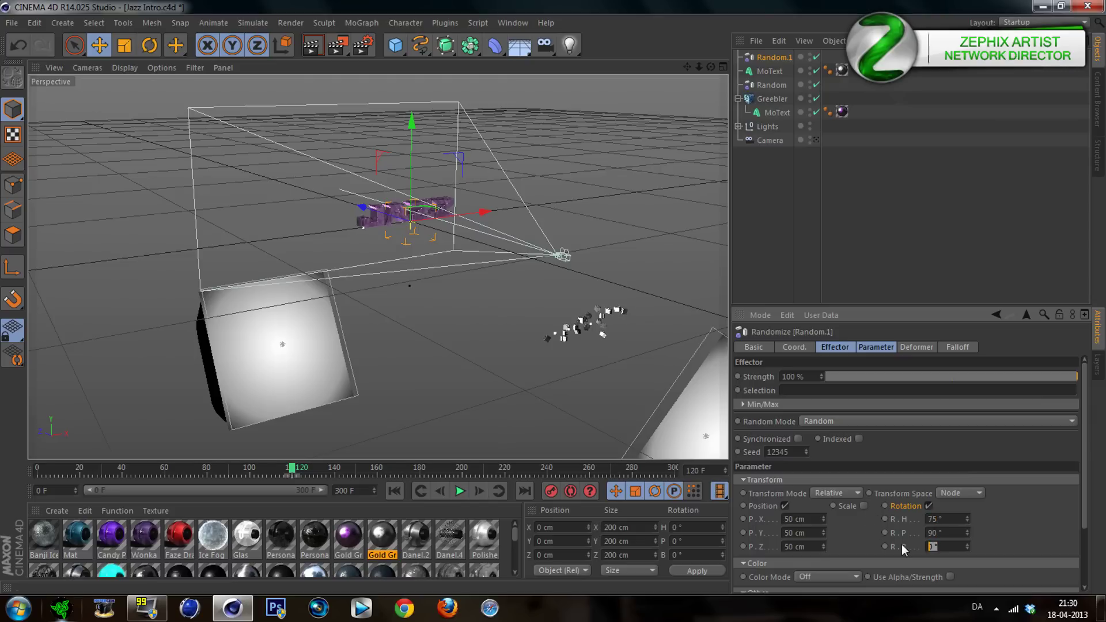
type("101")
key("Return")
Step: Keyframe Random.1's rotation and position values at frame 120
left_click(884, 546, "ctrl")
left_click(884, 533, "ctrl")
left_click(885, 518, "ctrl")
left_click(743, 546, "ctrl")
left_click(743, 518, "ctrl")
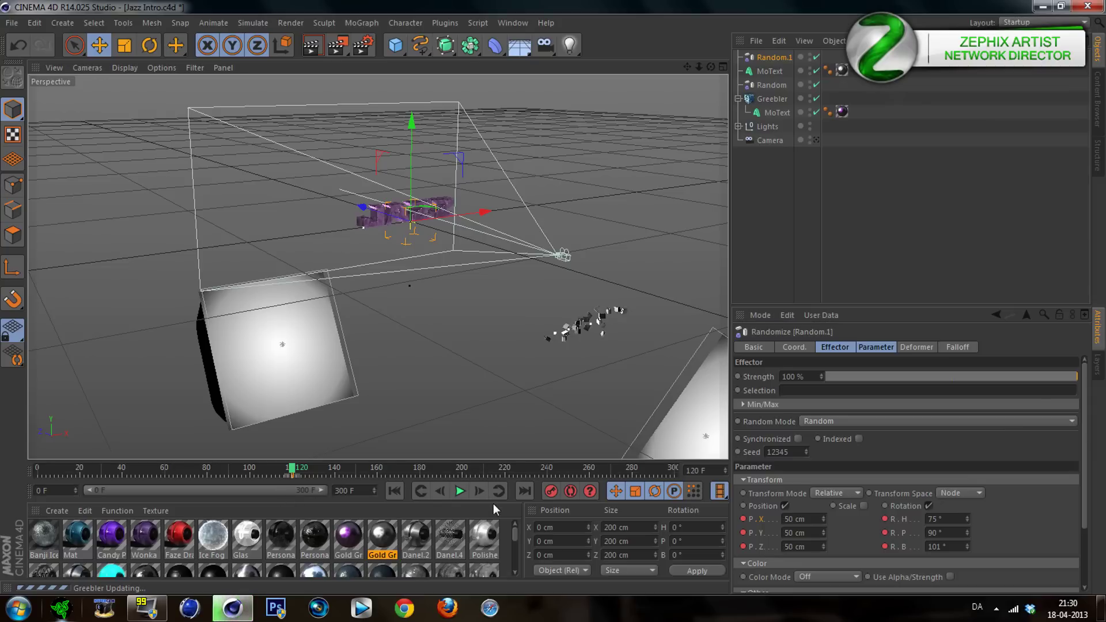
left_click(484, 471)
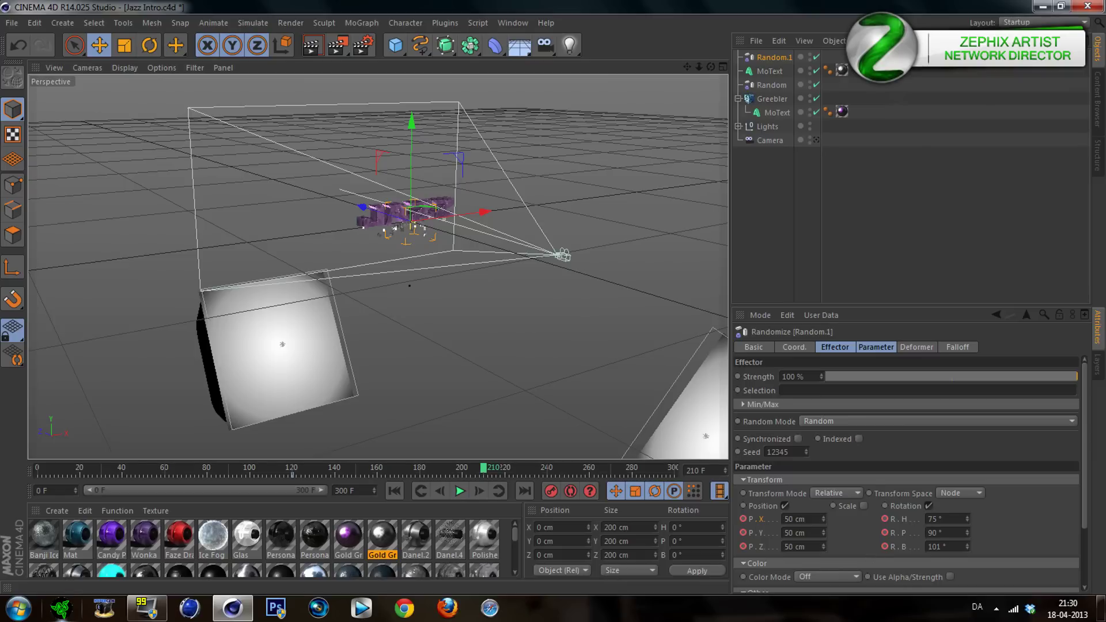
Step: At frame 210, set Random.1's position amounts P.X, P.Y and P.Z to 0 cm
left_click(795, 519)
type("0")
key("Tab")
key("BackSpace")
type("0")
key("Tab")
type("0")
key("Tab")
key("BackSpace")
Step: Zero the R.B, R.P and R.H rotations and keyframe the zeroed values at frame 210
type("0")
key("Tab")
key("BackSpace")
type("0")
key("Tab")
key("BackSpace")
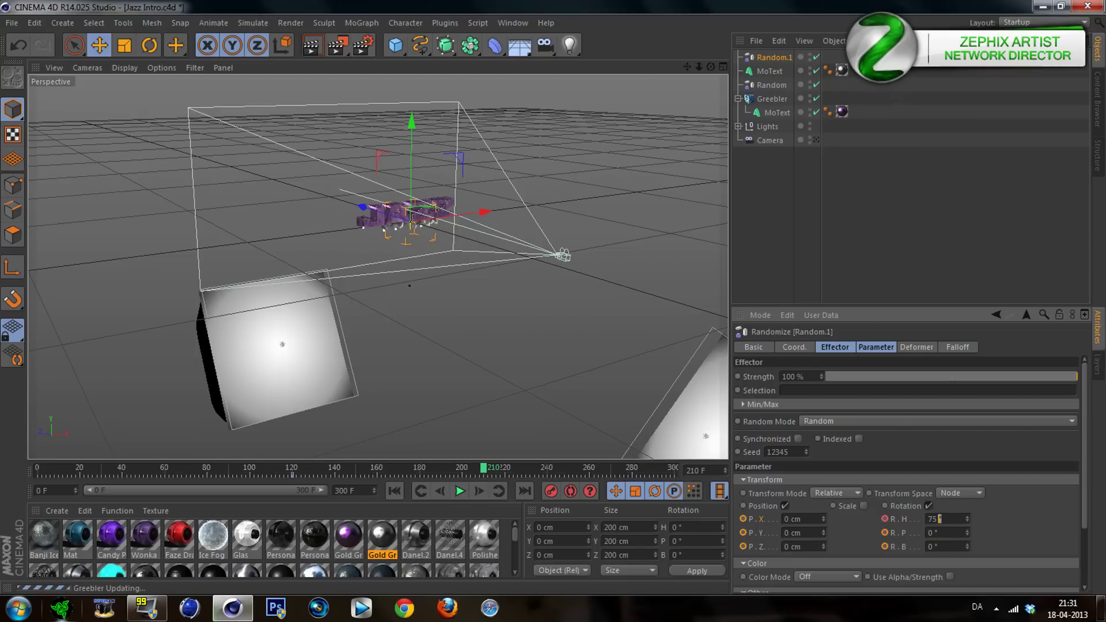
type("0")
key("Return")
left_click(885, 519)
left_click(743, 546)
left_click(743, 519)
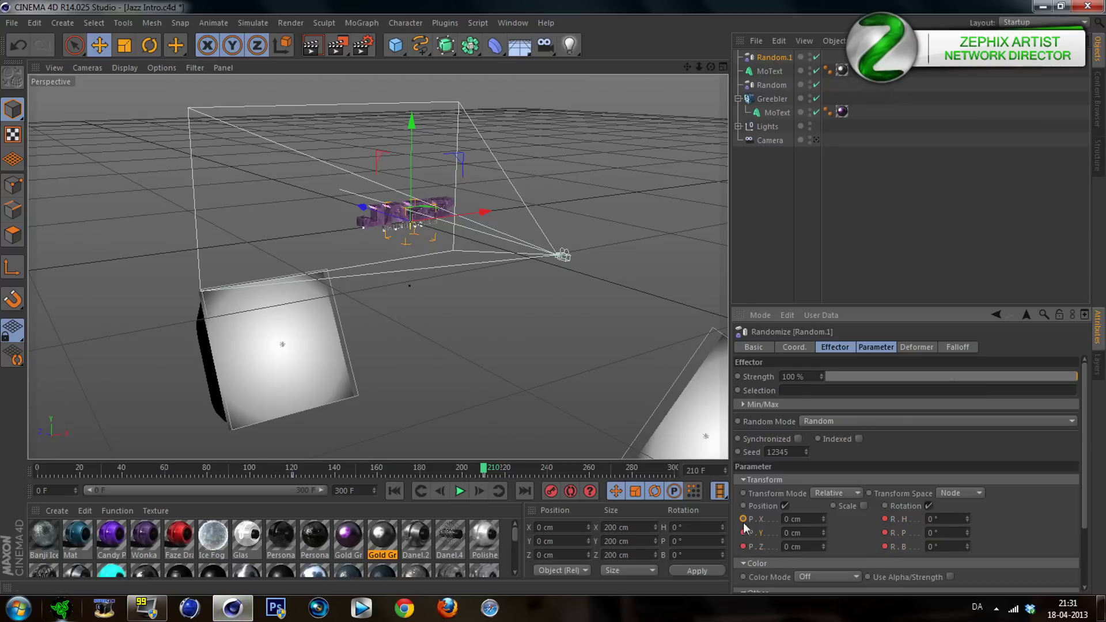
Step: Set the keys at frames 210 and 120 to Linear interpolation
left_click(482, 475)
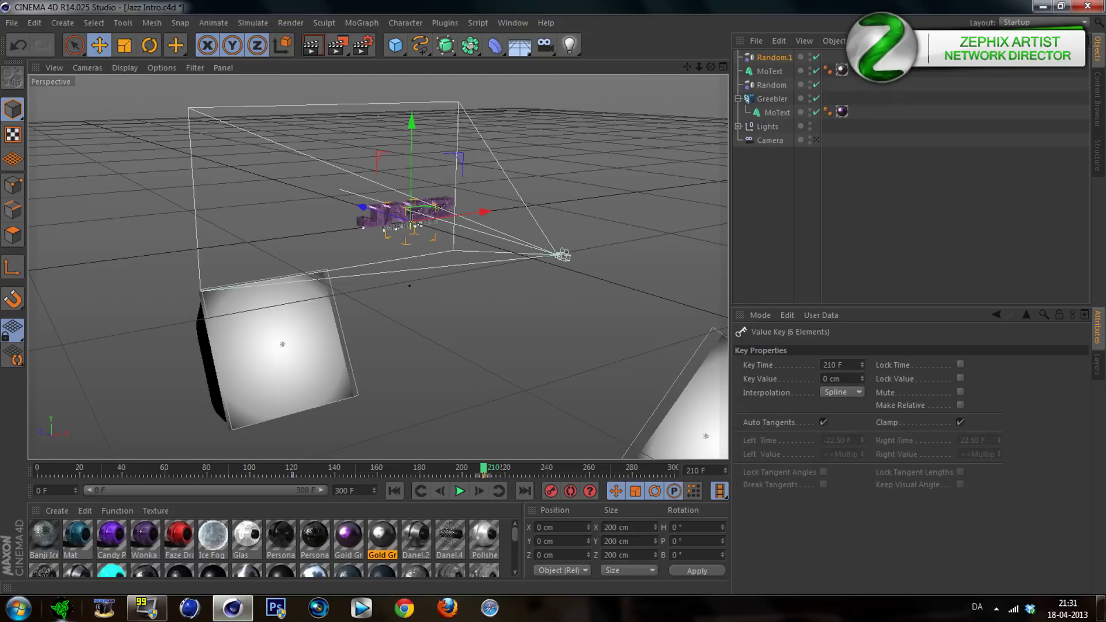
left_click(827, 392)
left_click(834, 430)
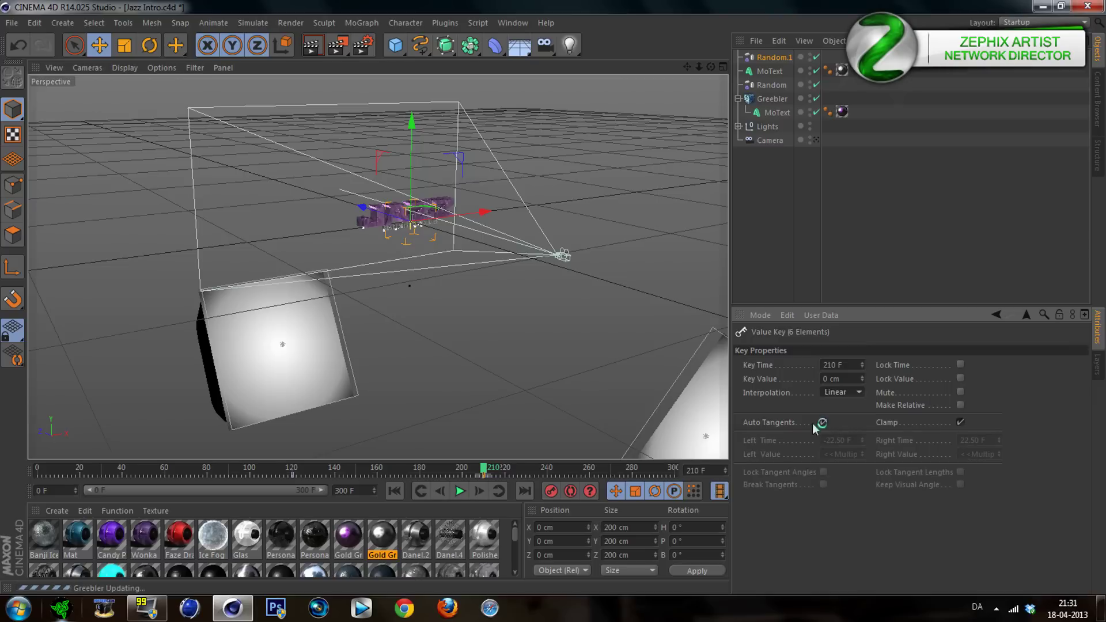
left_click(293, 476)
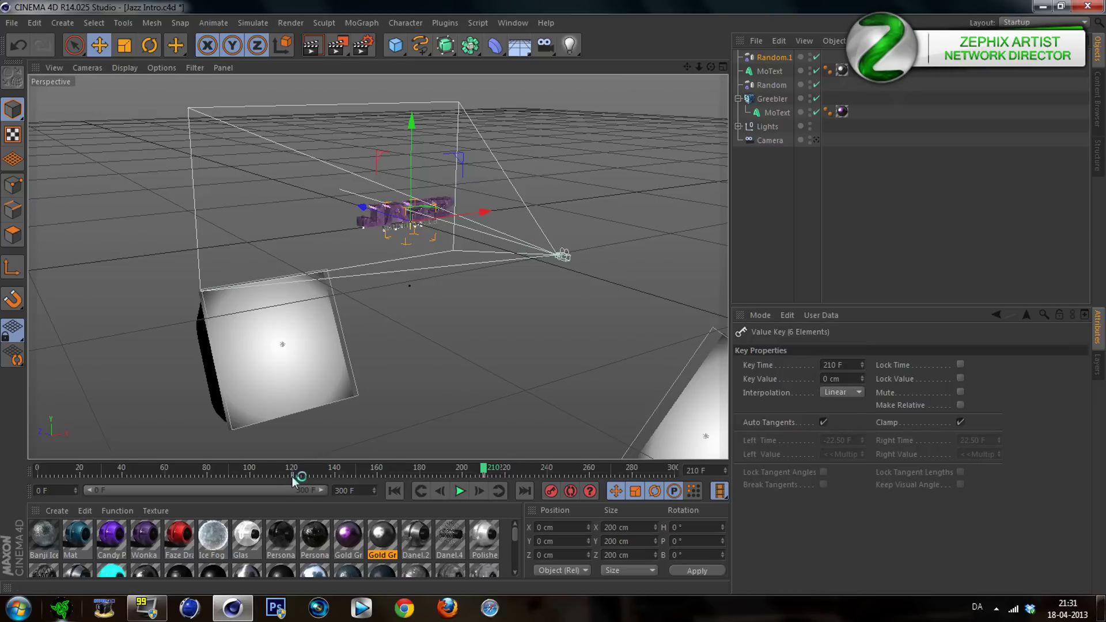
left_click(831, 394)
left_click(832, 419)
left_click(818, 282)
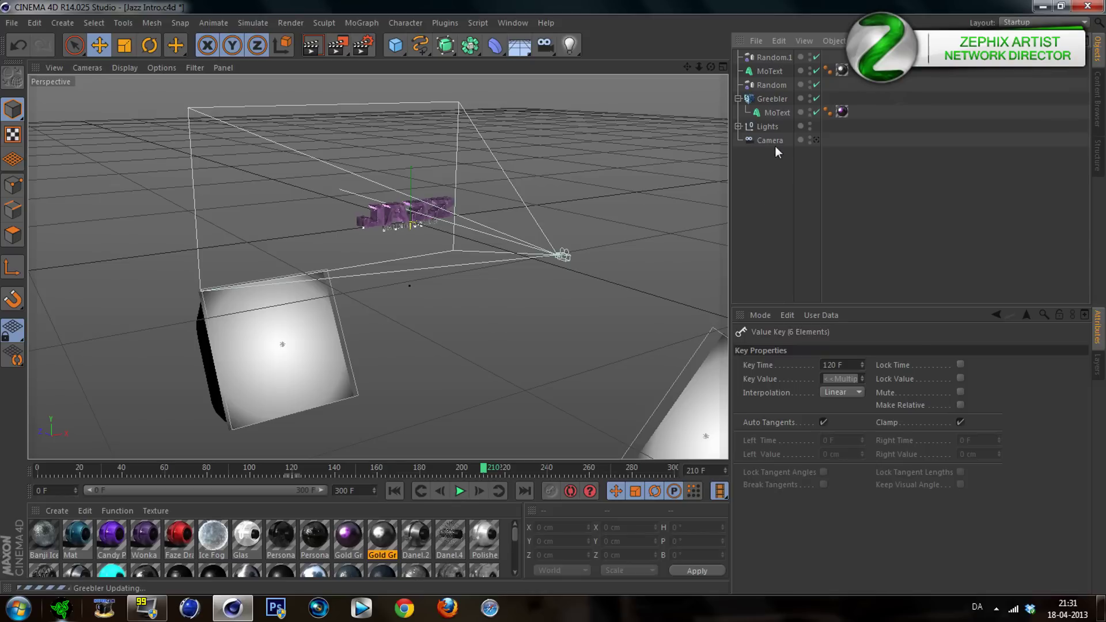
Step: Nest Random.1 and the subtitle MoText under a new Group, then scrub to frame 136
left_click(738, 98)
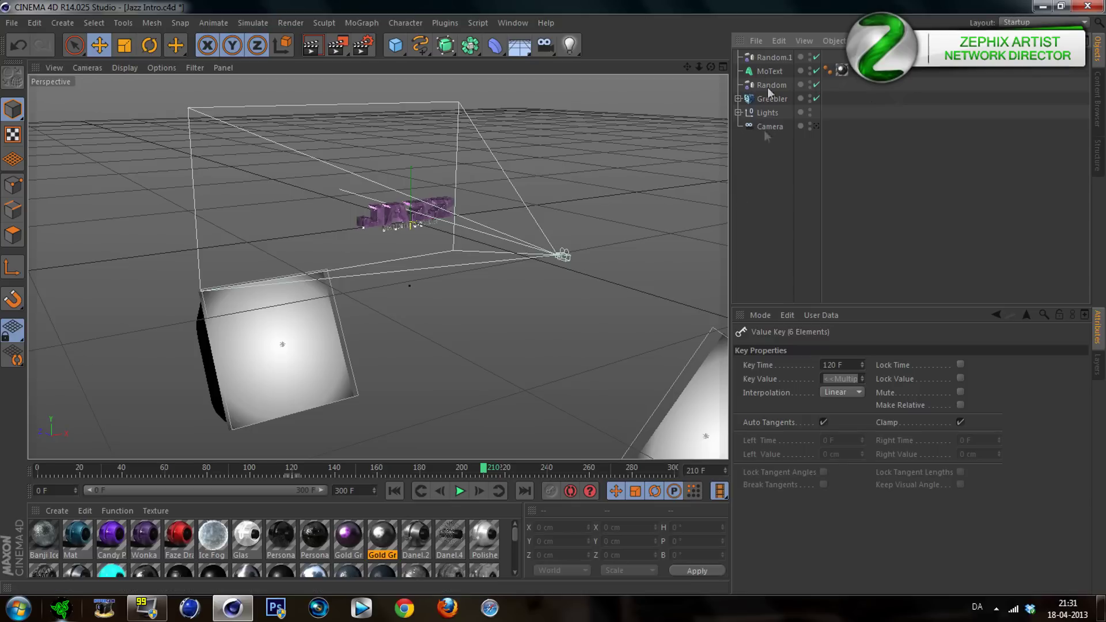
left_click(763, 68)
left_click(768, 57, "shift")
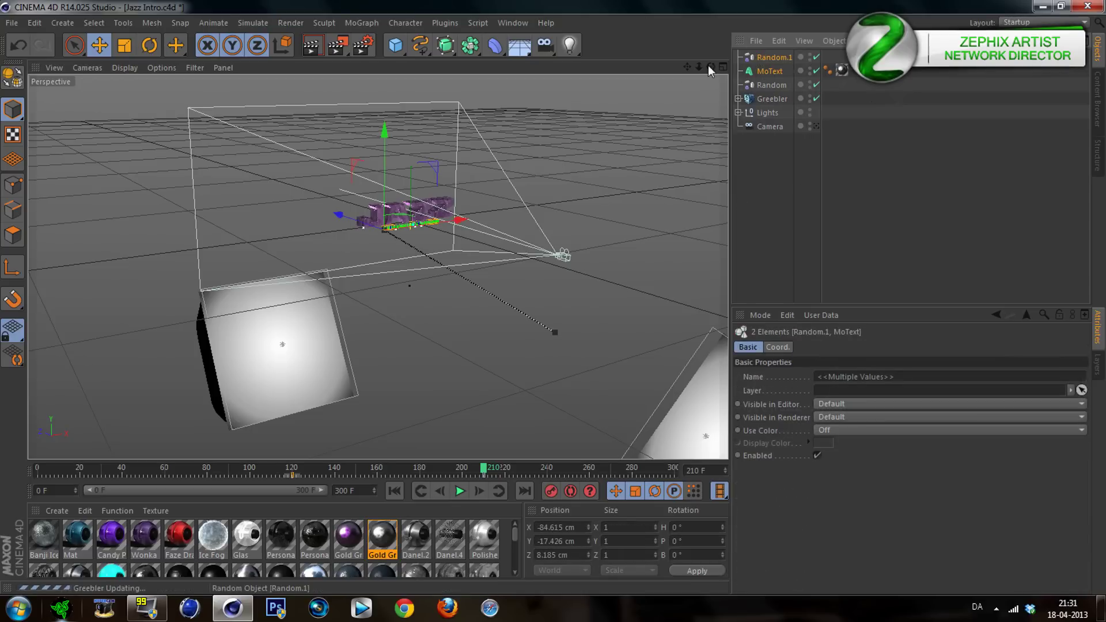
left_click(362, 22)
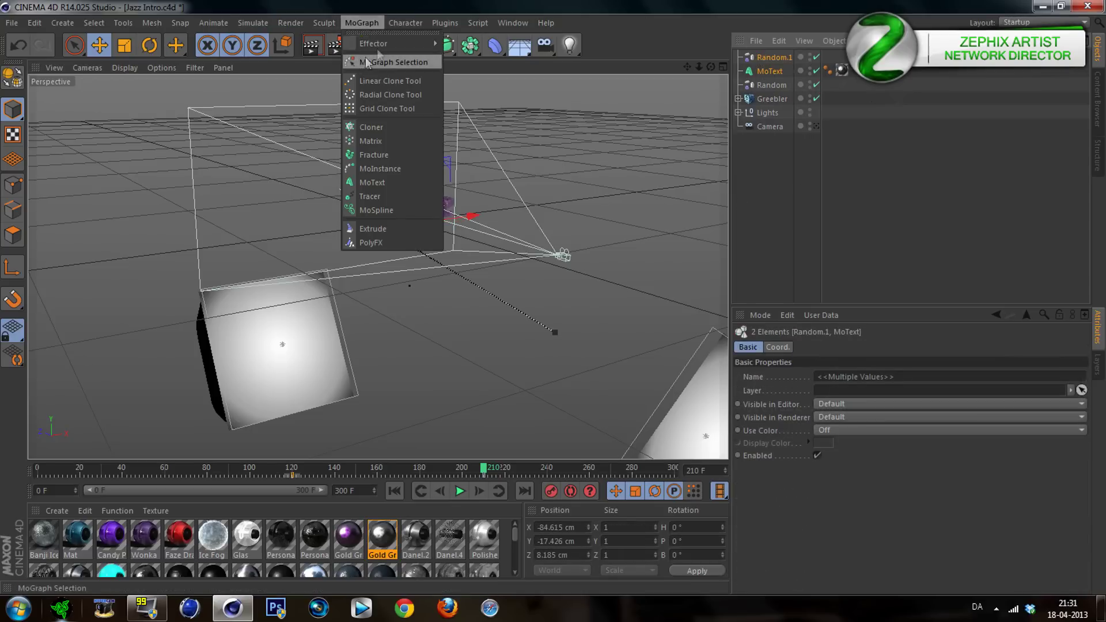
mouse_move(389, 43)
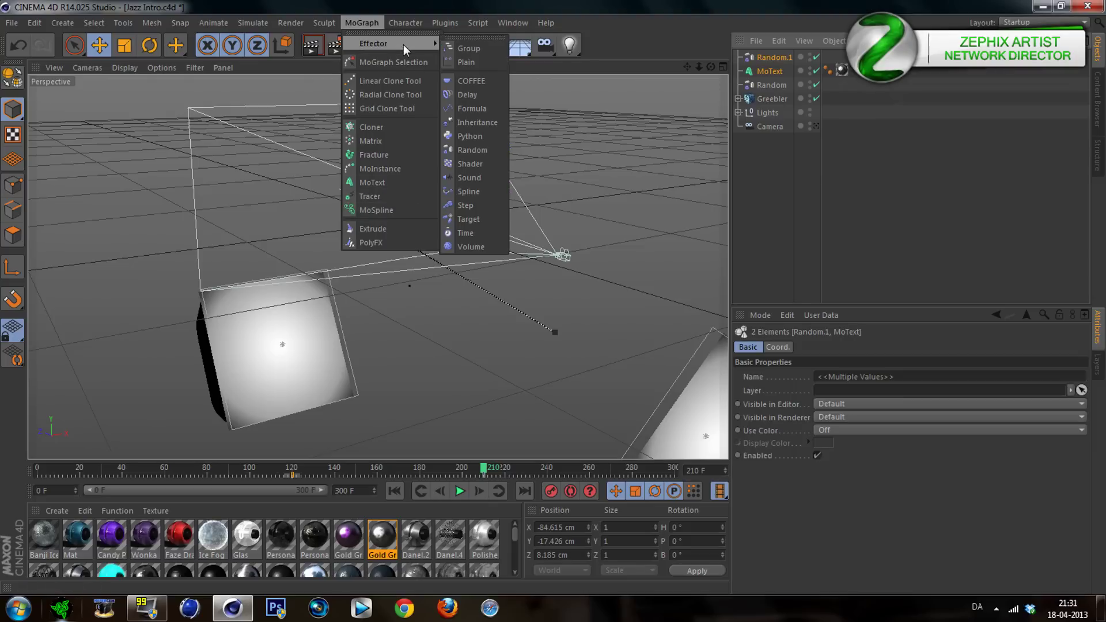
left_click(469, 49)
left_click(777, 70)
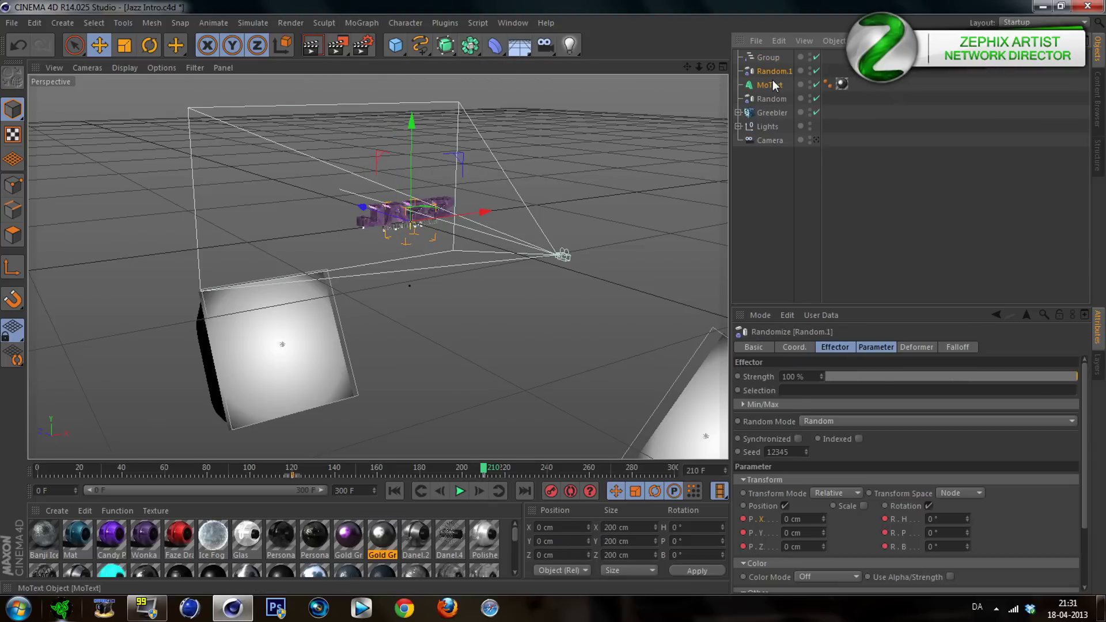
left_click_drag(772, 85, 778, 58)
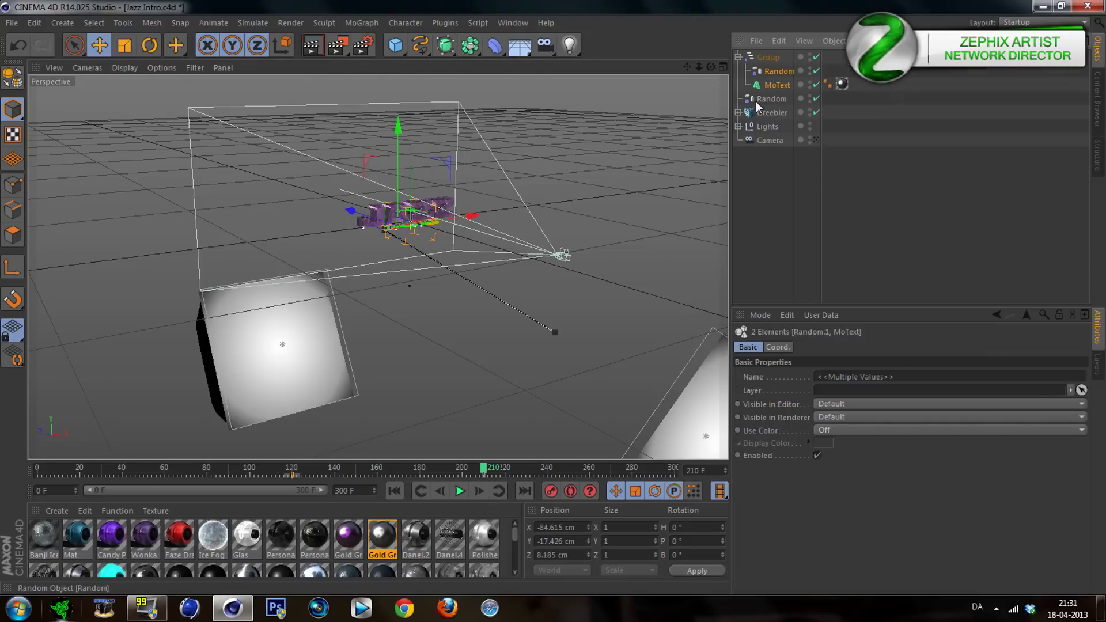
left_click(739, 57)
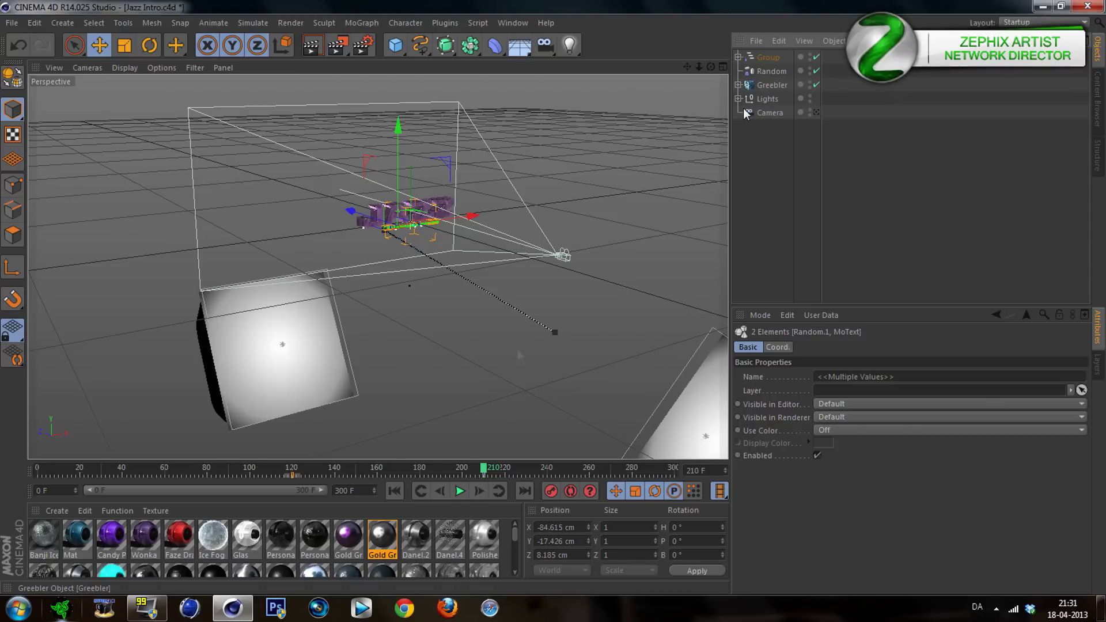
left_click_drag(485, 470, 432, 469)
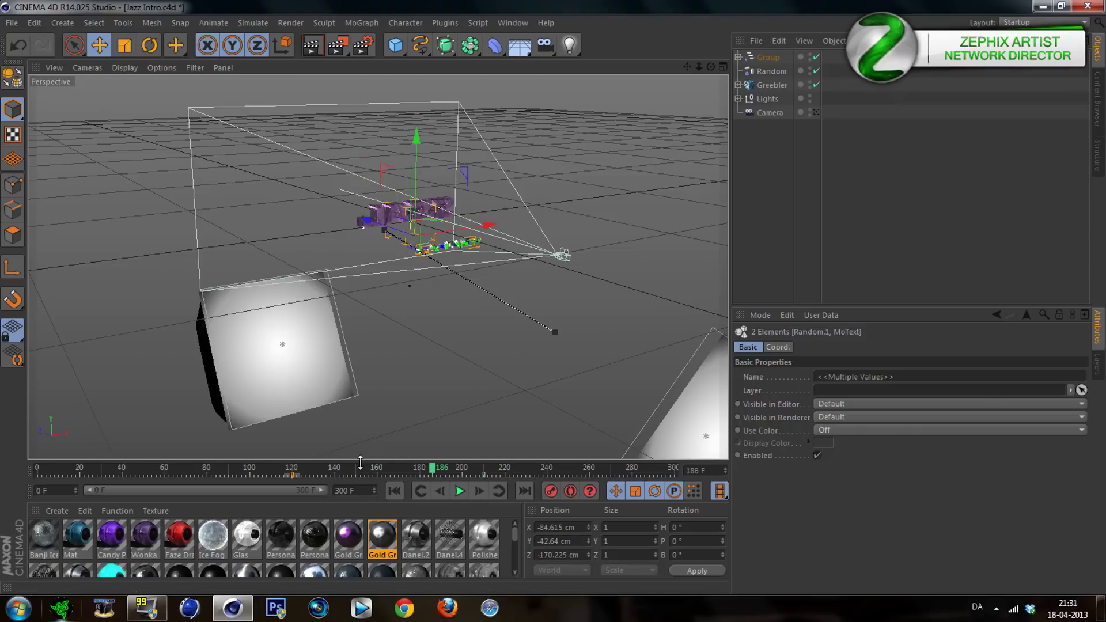
left_click(326, 472)
left_click(761, 149)
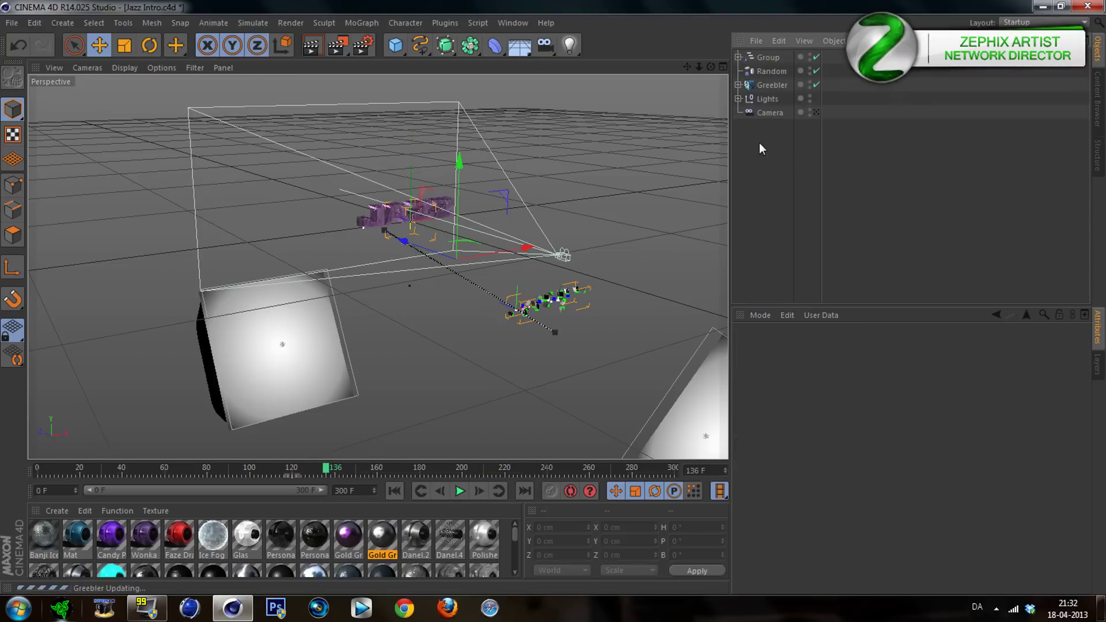
Step: Rename the subtitle group to 'Best Content on Youtube'
double_click(769, 57)
type("Best")
key("BackSpace")
key("BackSpace")
key("BackSpace")
type("Content")
type(" on Youtube")
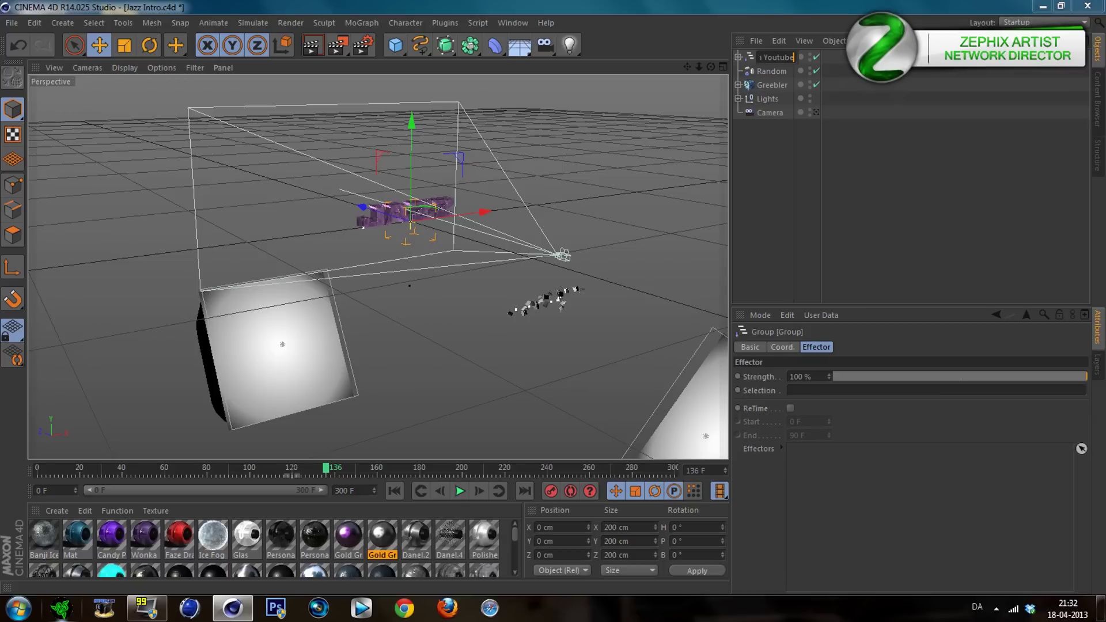
key("Return")
Step: Create a second Group and nest Greebler and Lights inside it
left_click(769, 71)
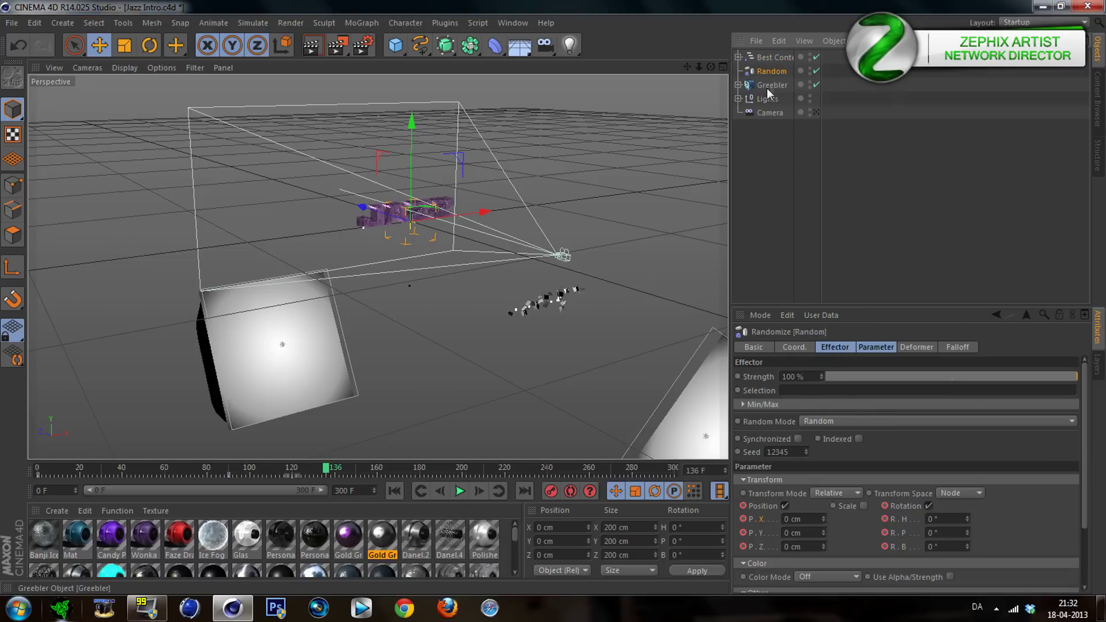
left_click(772, 84, "ctrl")
left_click(351, 22)
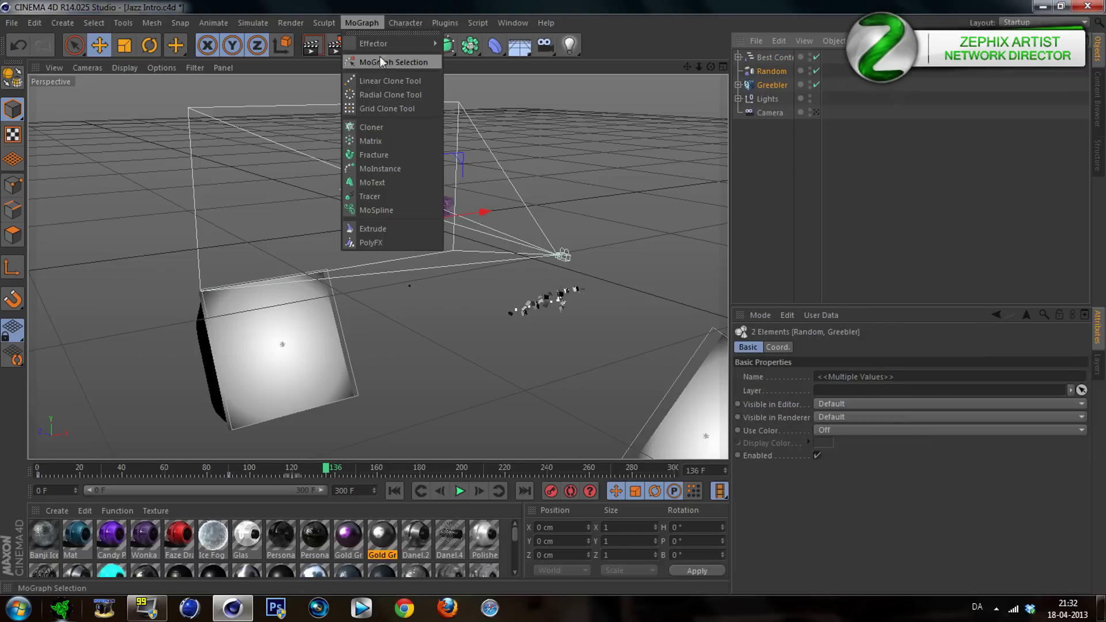
left_click(461, 50)
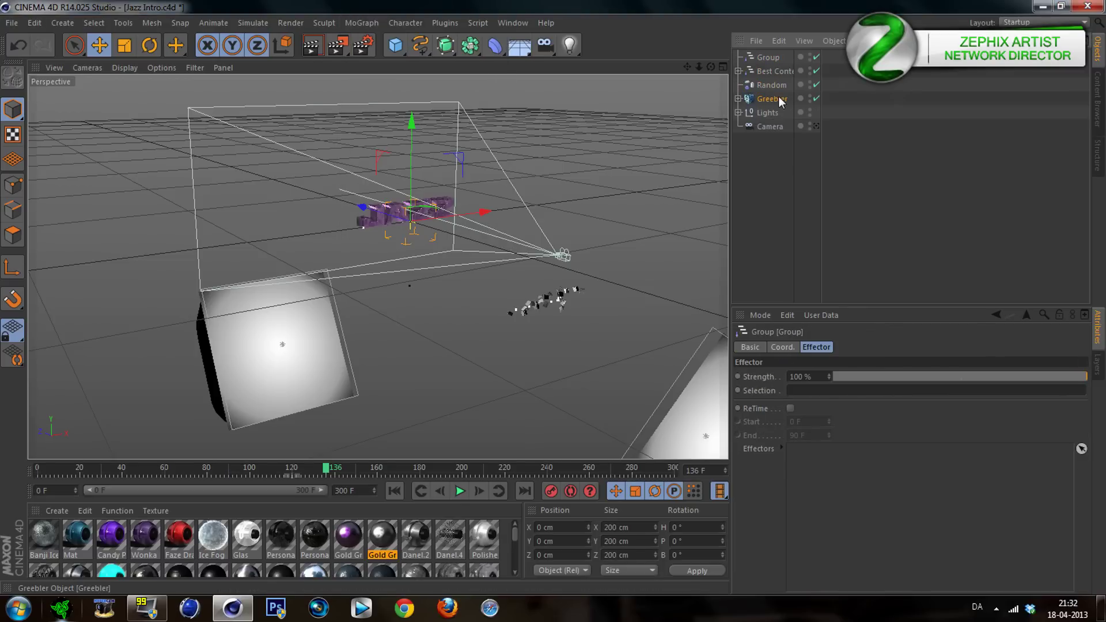
left_click(775, 98)
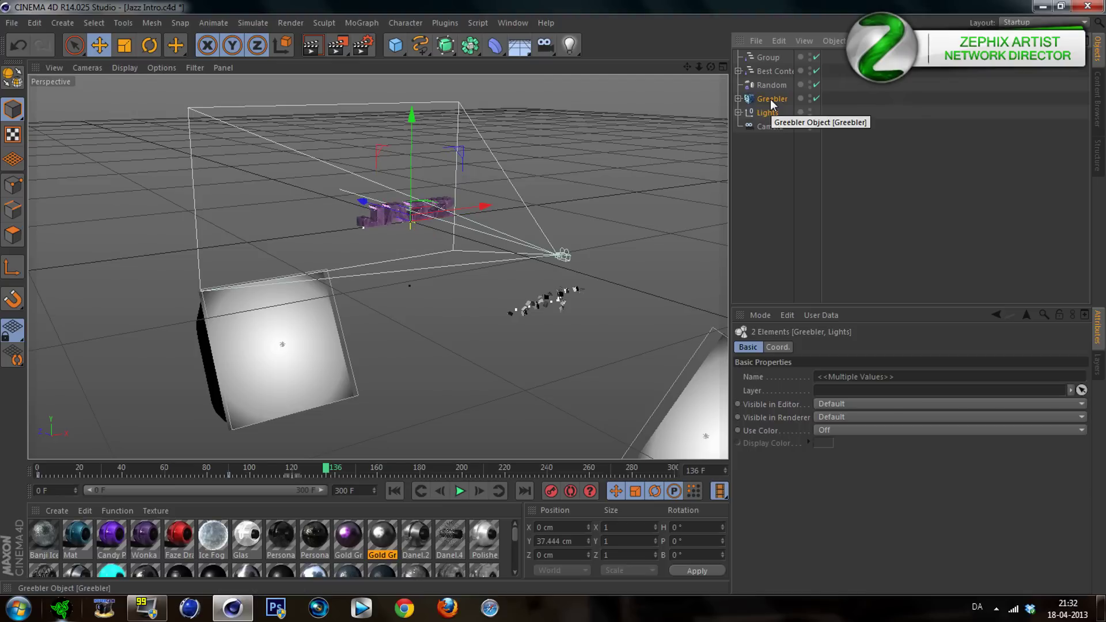
mouse_move(772, 58)
left_mouse_down()
mouse_move(761, 64)
mouse_move(766, 91)
left_mouse_up()
Step: Name the new group 'Jazz Text' and widen the object list's name column
left_click(766, 57)
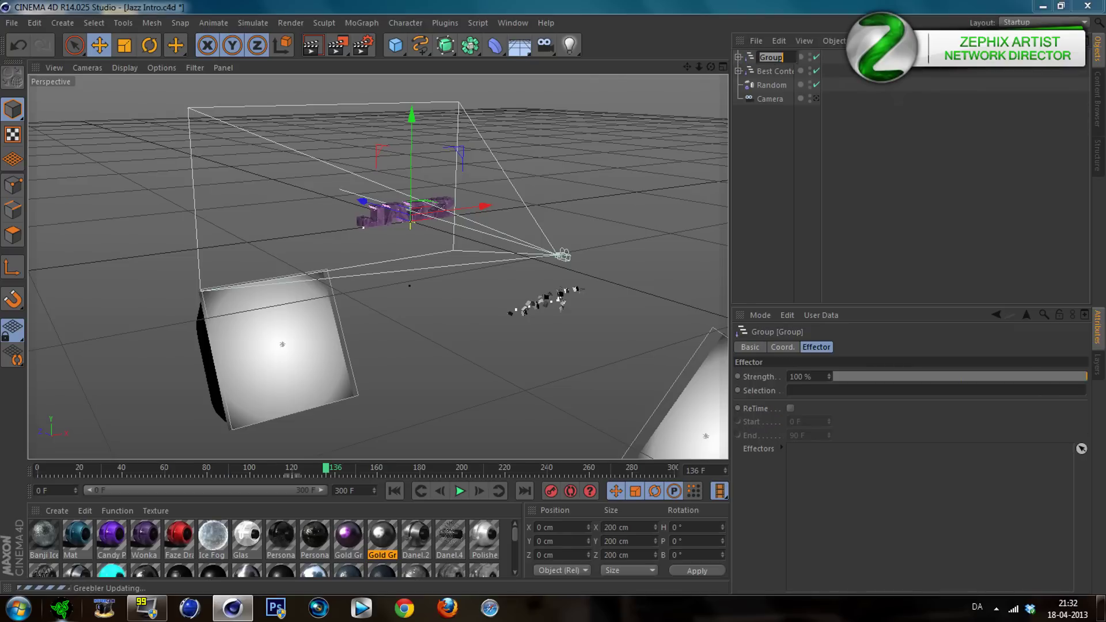
type("Jazz Ten")
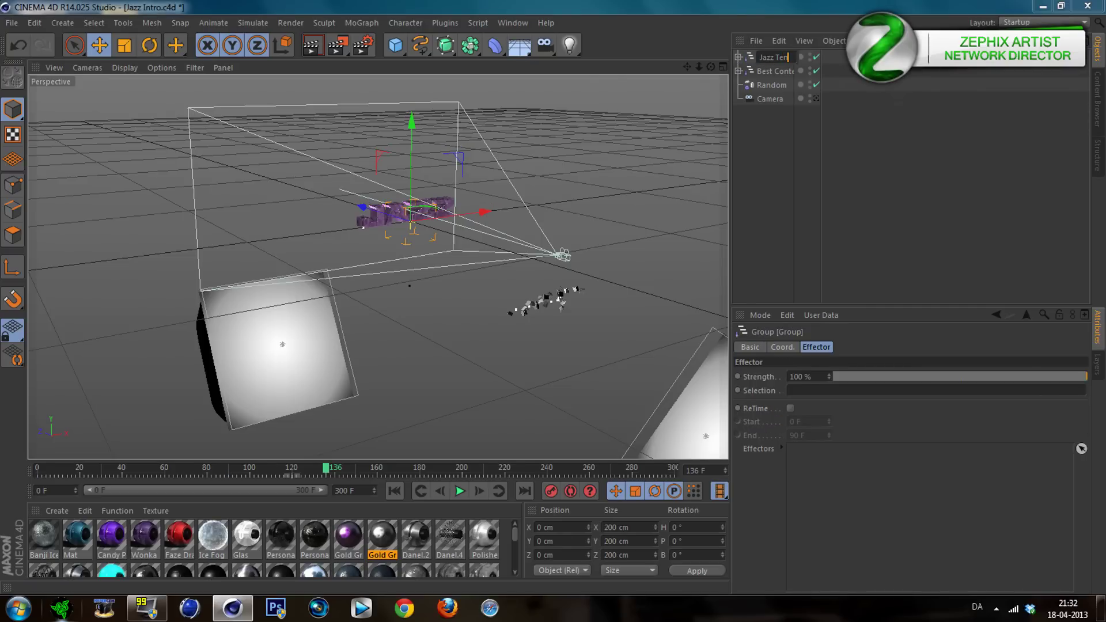
type("t")
key("Return")
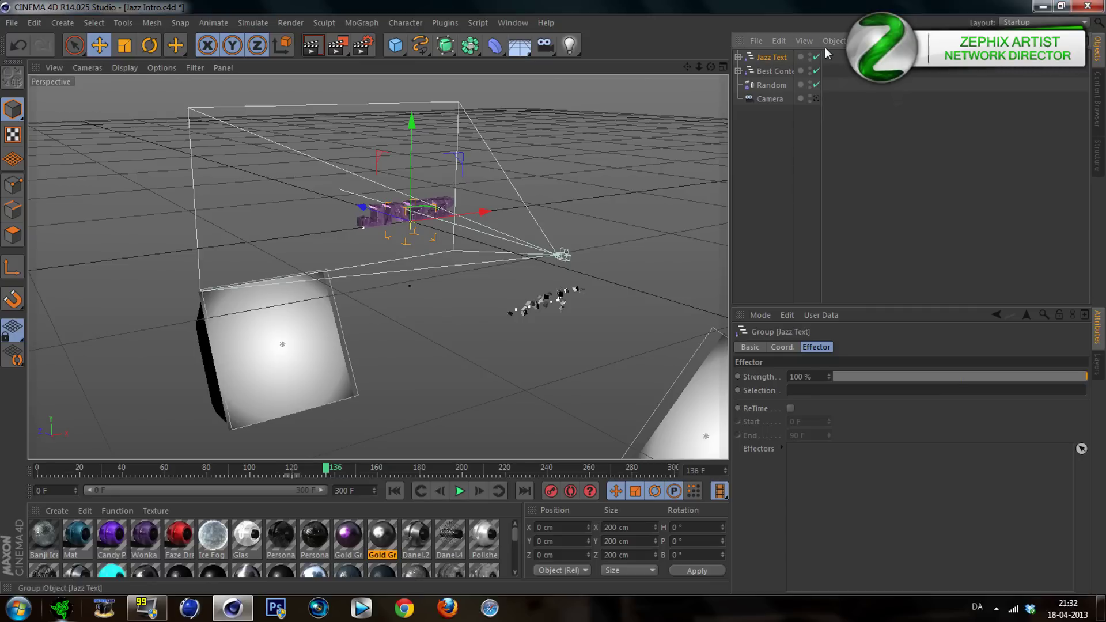
mouse_move(794, 55)
left_mouse_down()
mouse_move(819, 122)
mouse_move(913, 138)
left_mouse_up()
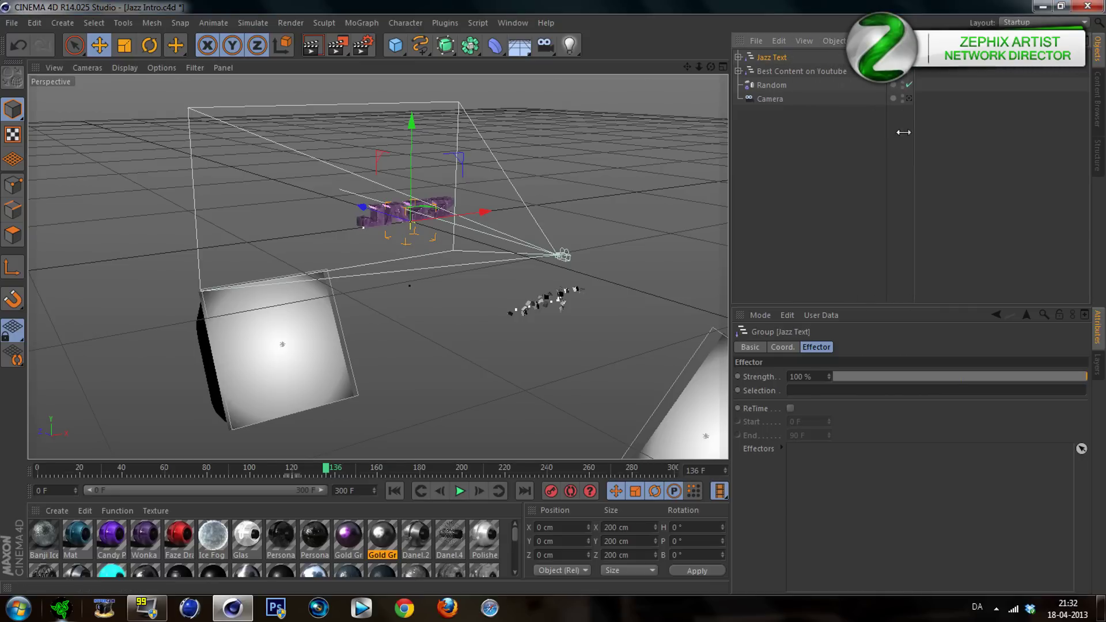
left_click(831, 216)
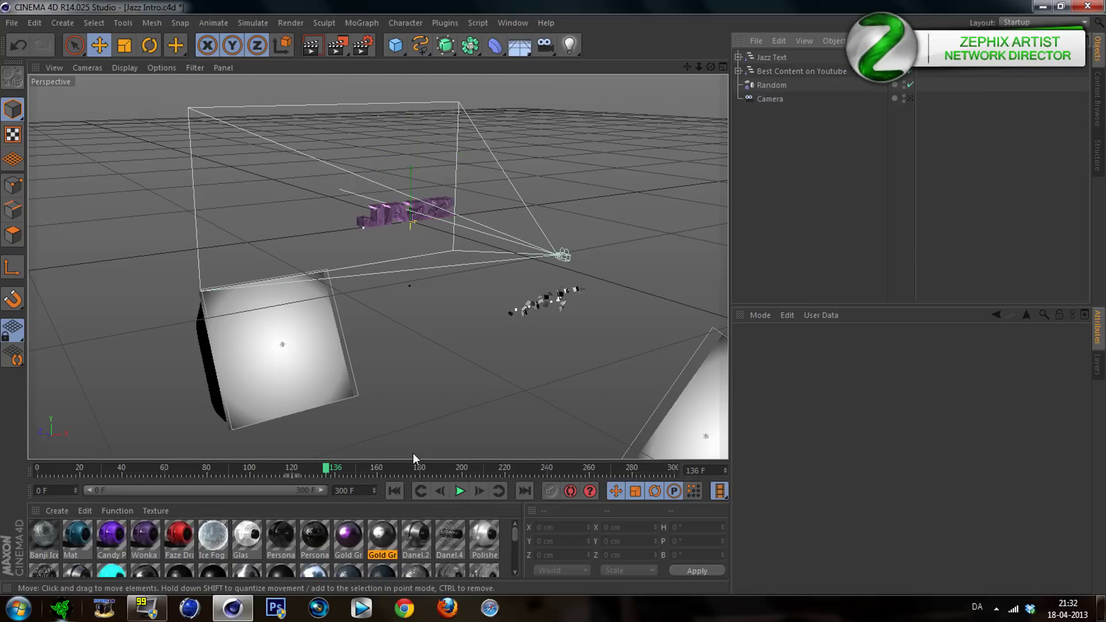
left_click(462, 472)
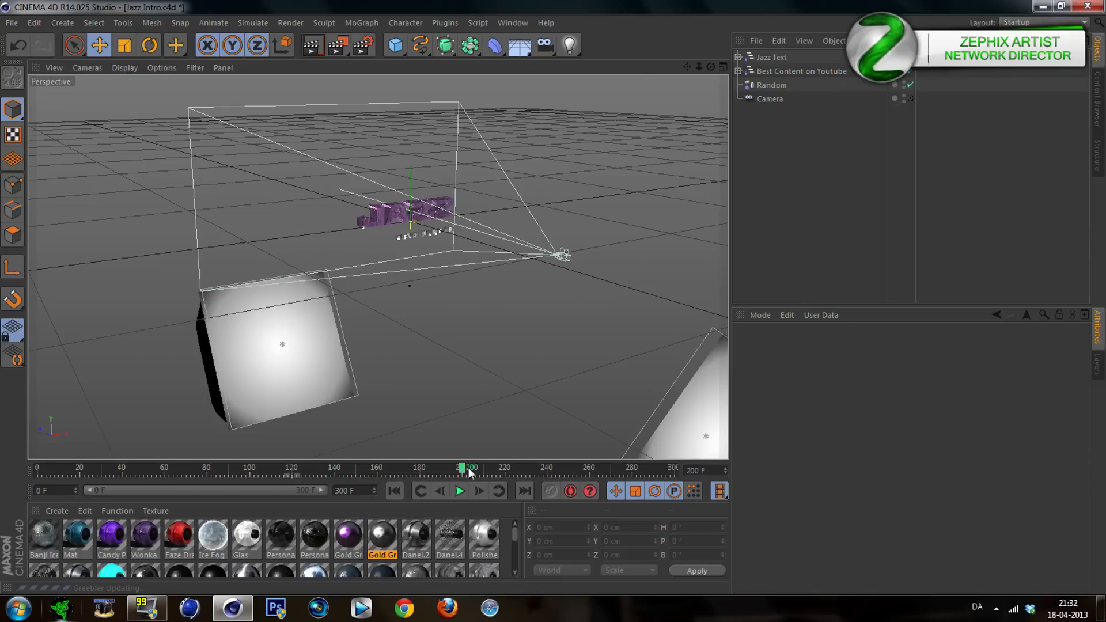
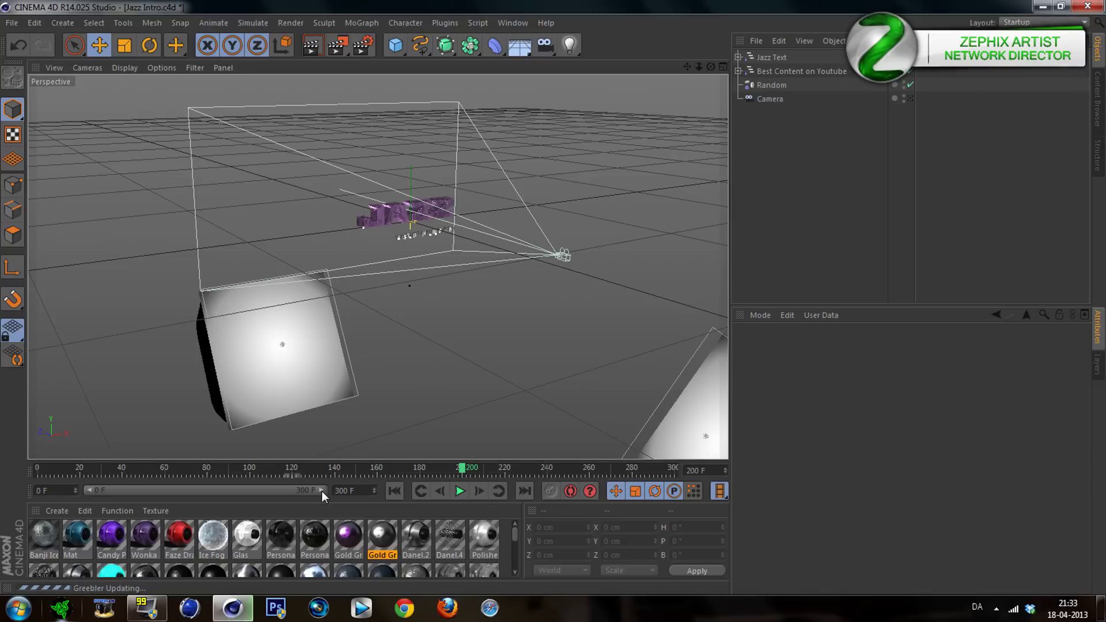
Step: Scrub the timeline to frame 300 and select the Jazz Text and Best Content on Youtube groups
left_click(482, 470)
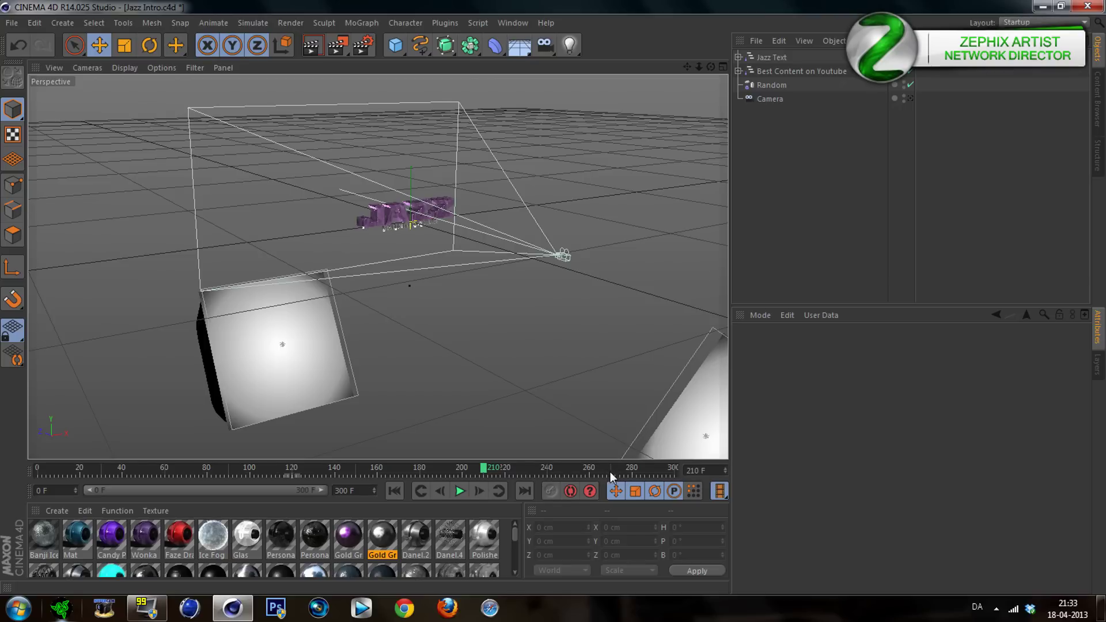
left_click(672, 468)
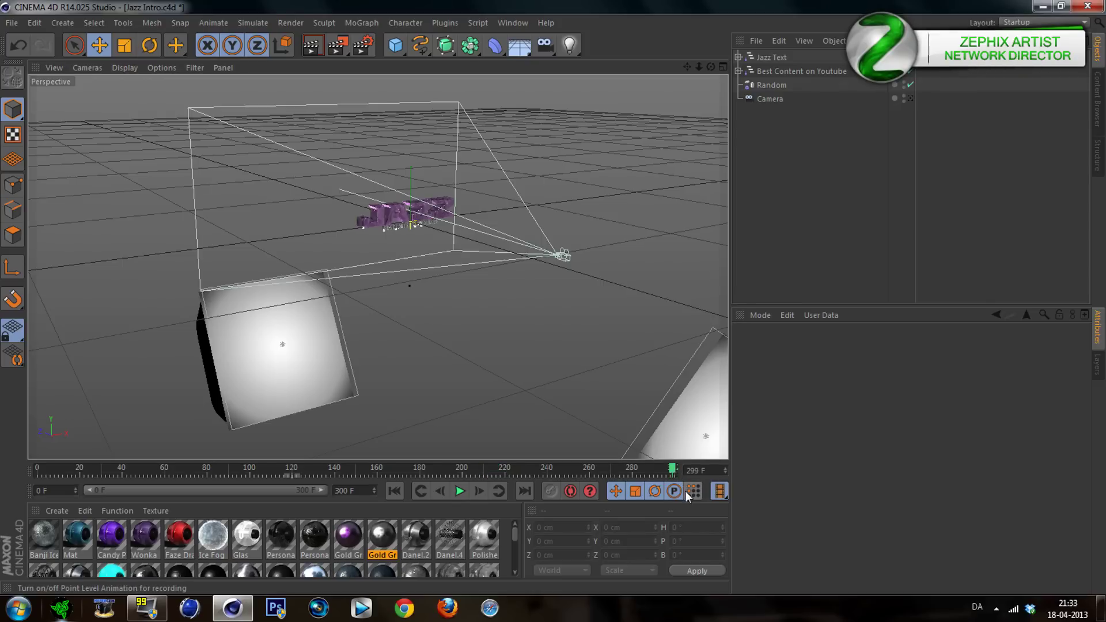
left_click(676, 468)
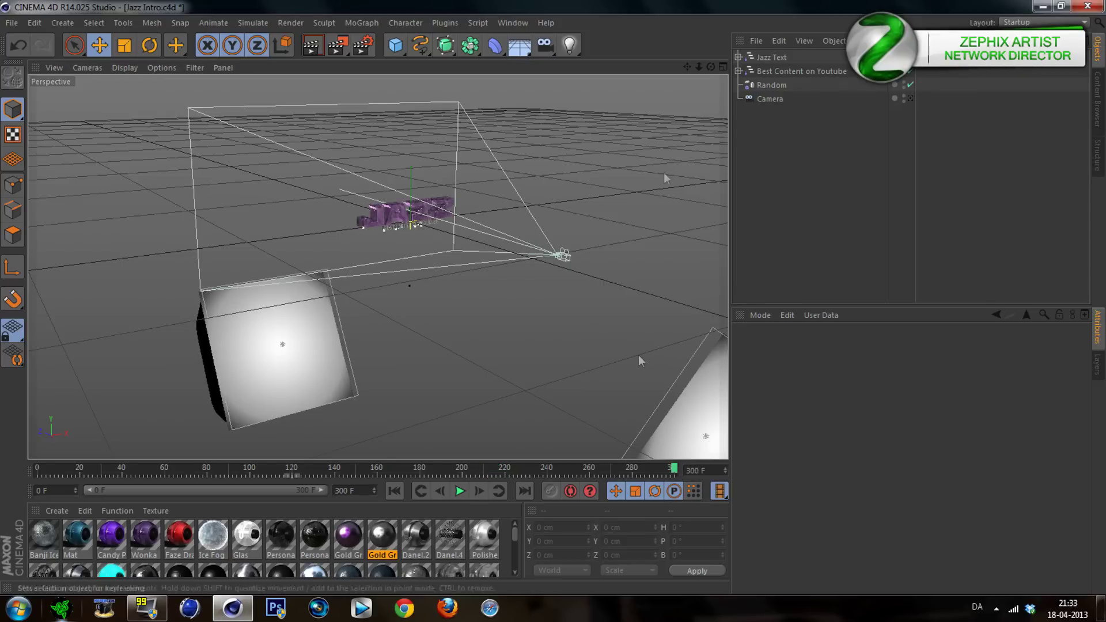
left_click(766, 57)
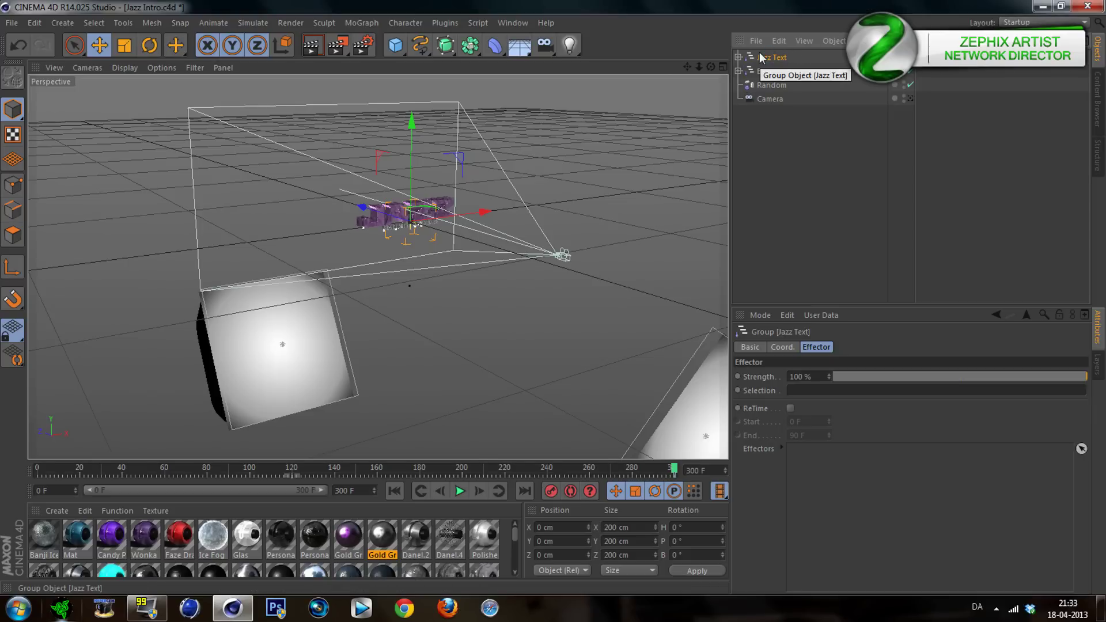
left_click(815, 71)
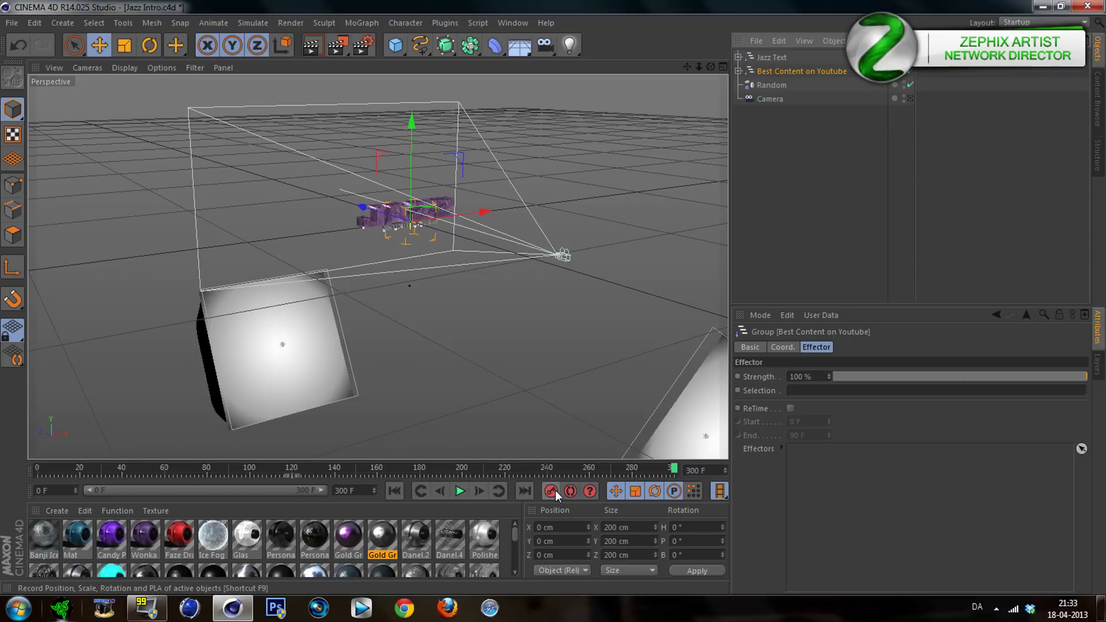
Step: Set the maximum frame to 330 F, then select and expand Best Content on Youtube
left_click(346, 491)
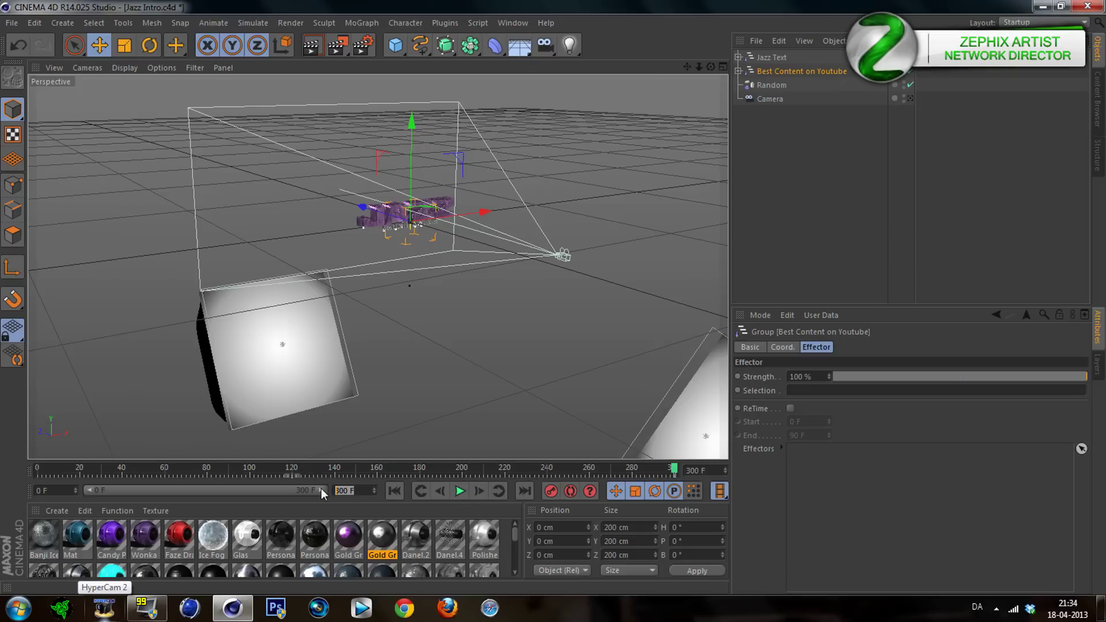
type("350")
key("Return")
left_click(868, 229)
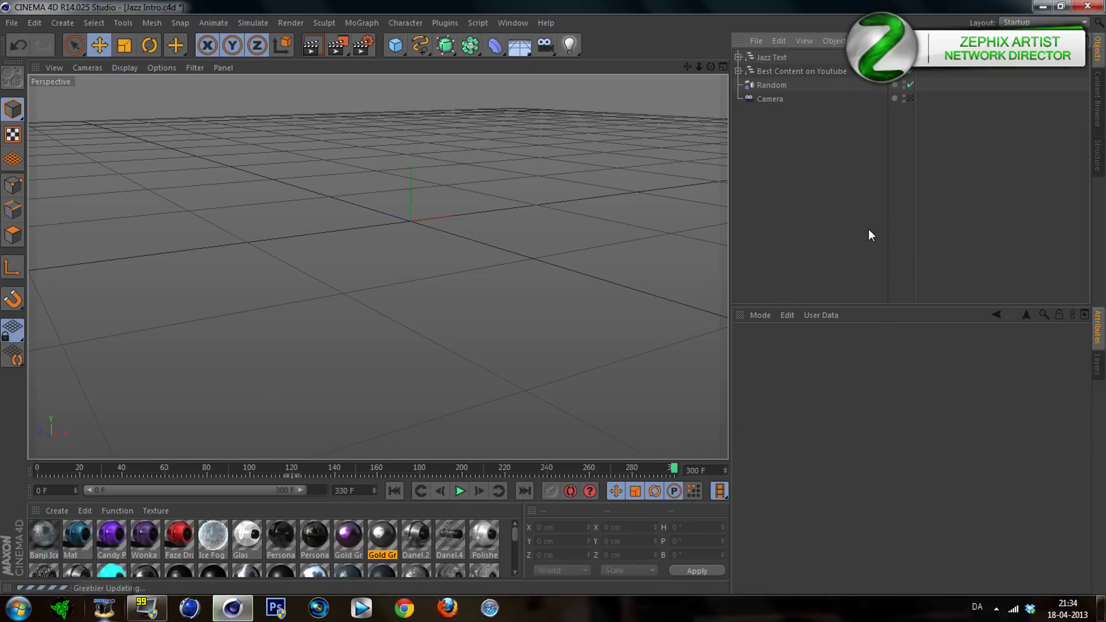
left_click(775, 69)
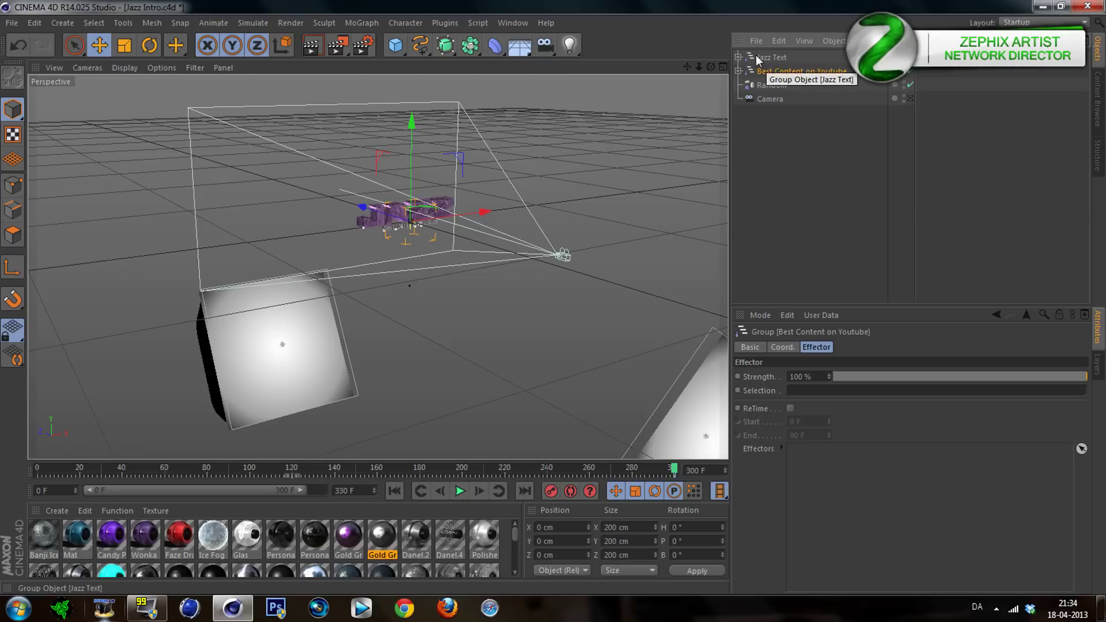
left_click(739, 70)
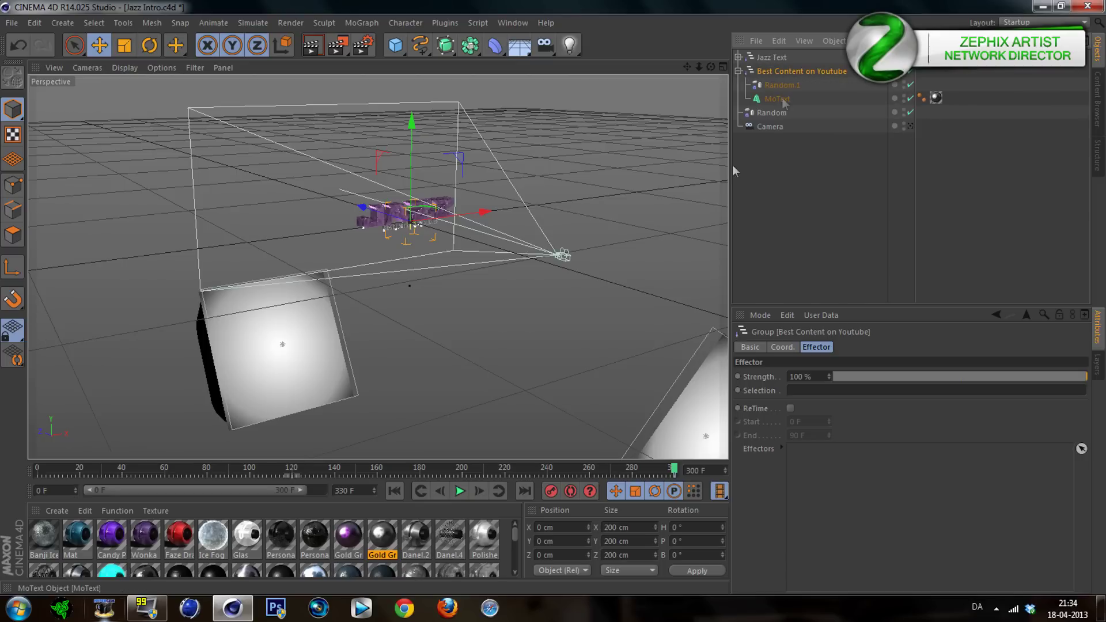
left_click(156, 475)
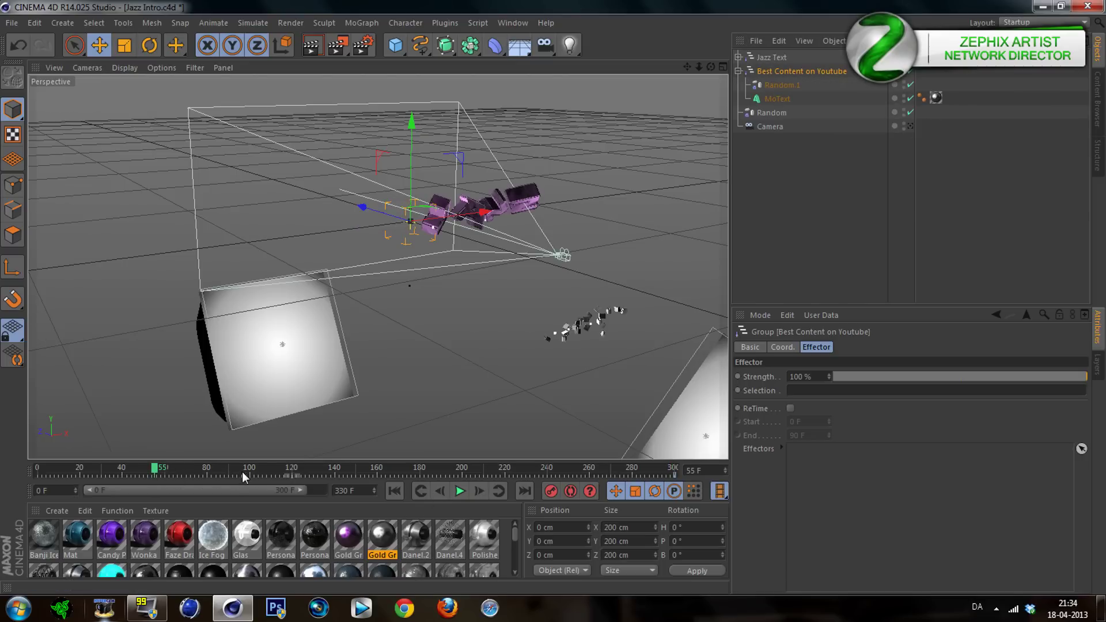
left_click(94, 471)
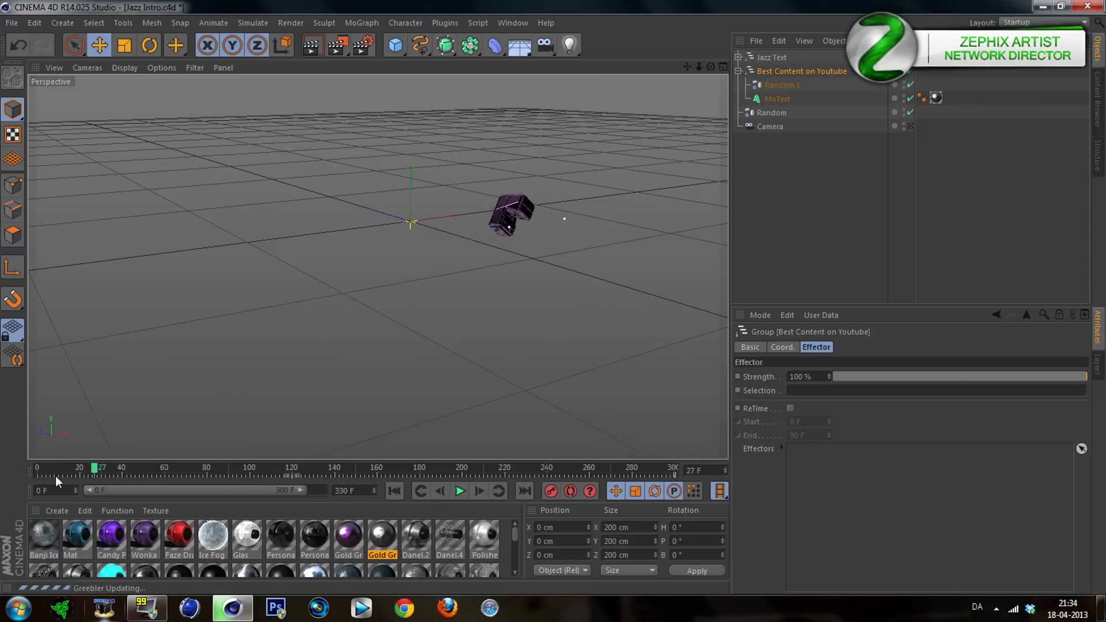
left_click(167, 471)
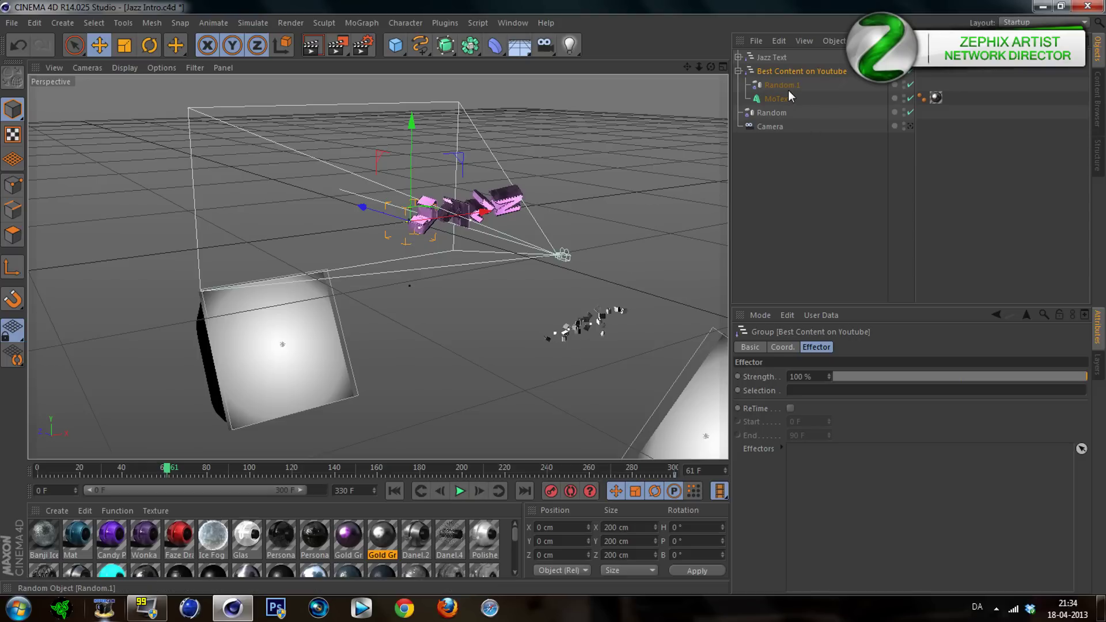
left_click(777, 100)
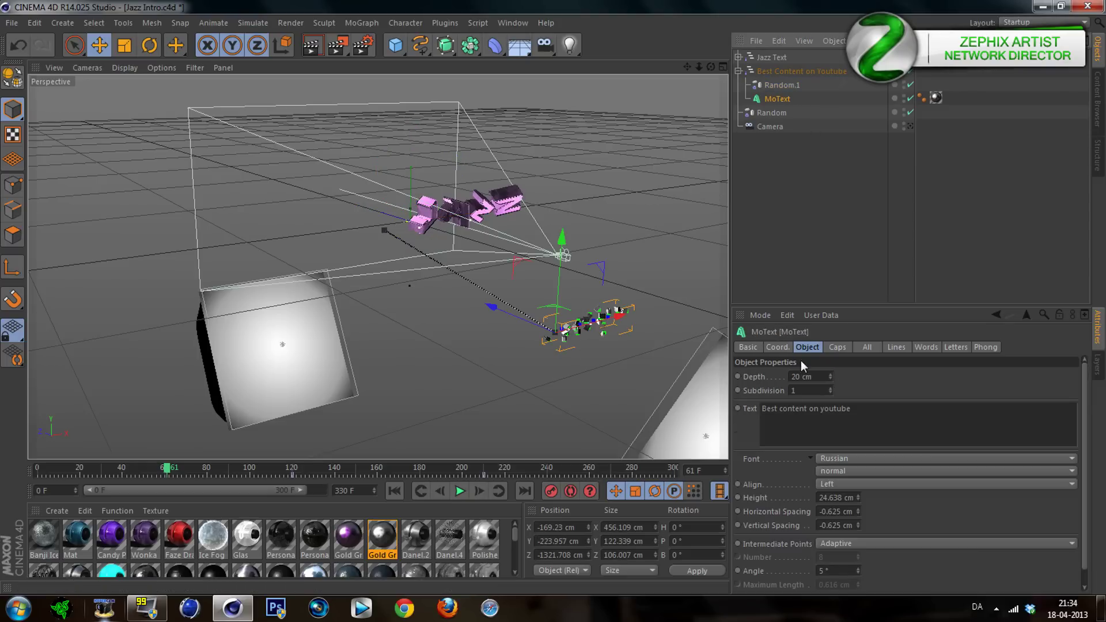
left_click(743, 346)
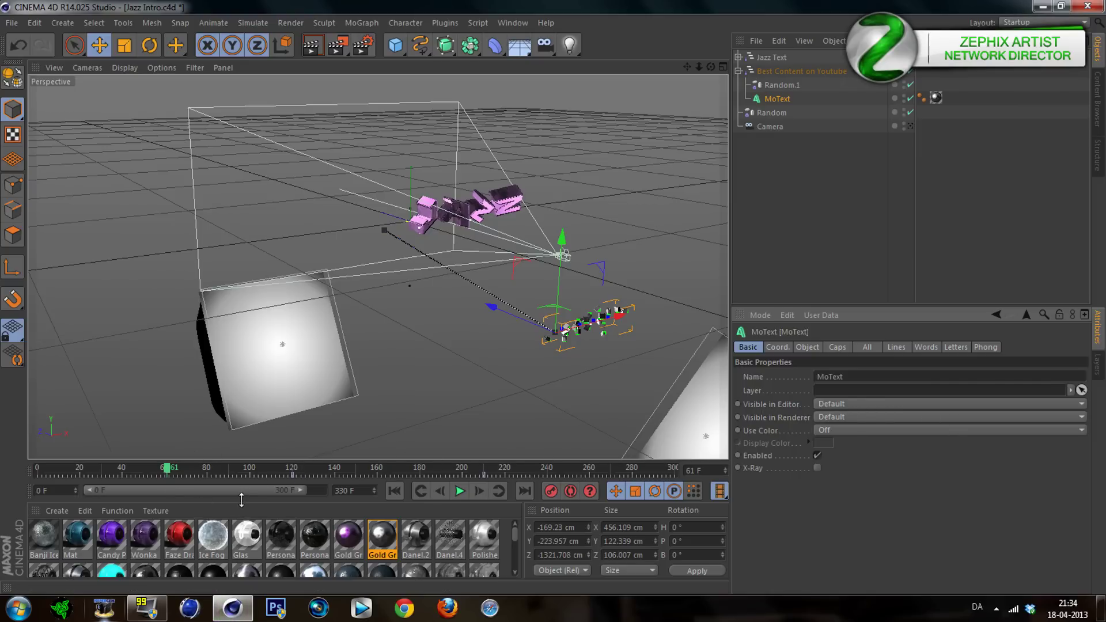
left_click(839, 405)
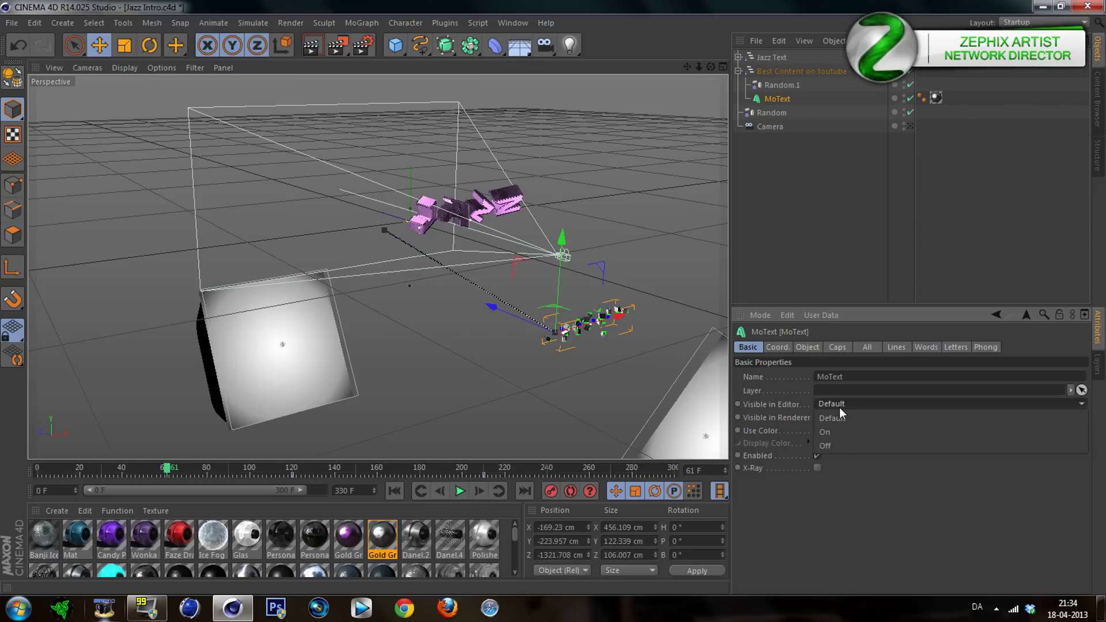
left_click(838, 401)
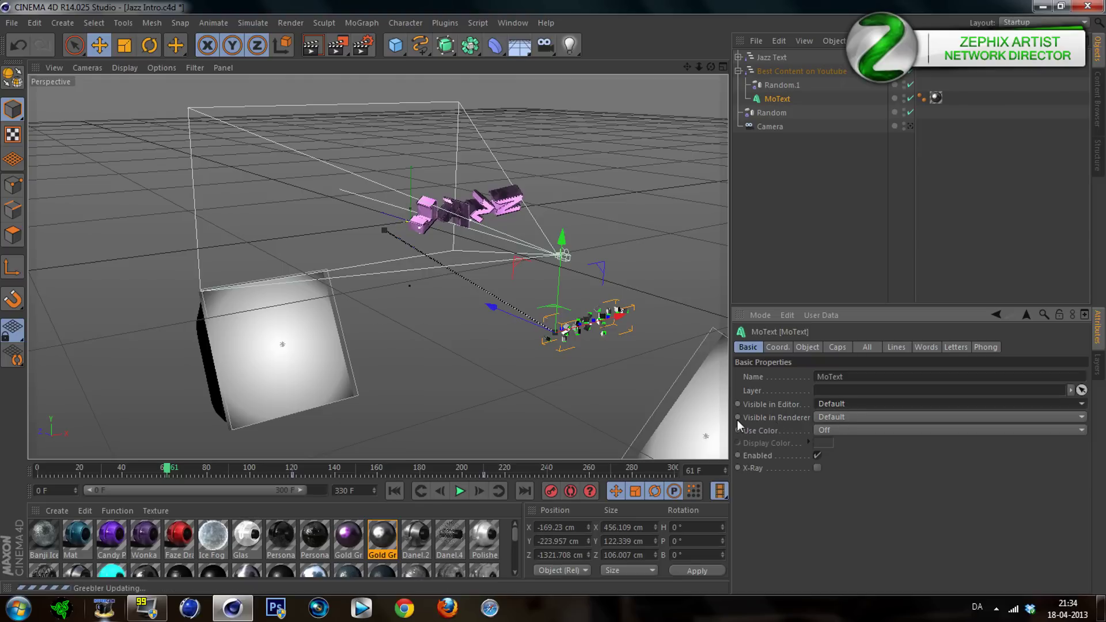
left_click(831, 169)
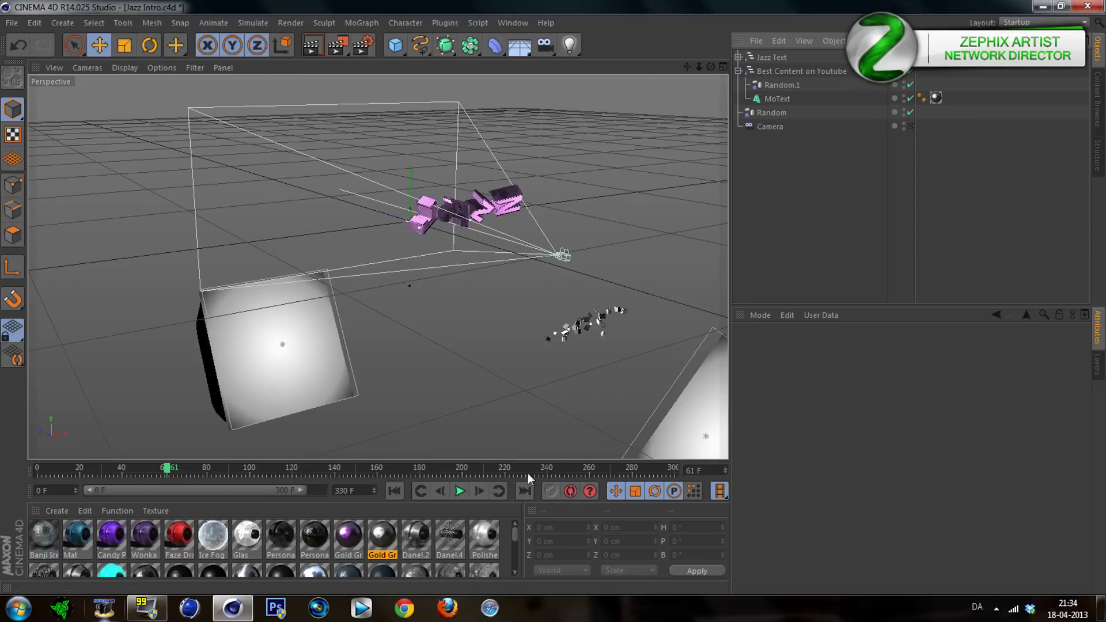
Step: Extend the preview range to 330 F, select both text groups and go to frame 330
left_click(676, 466)
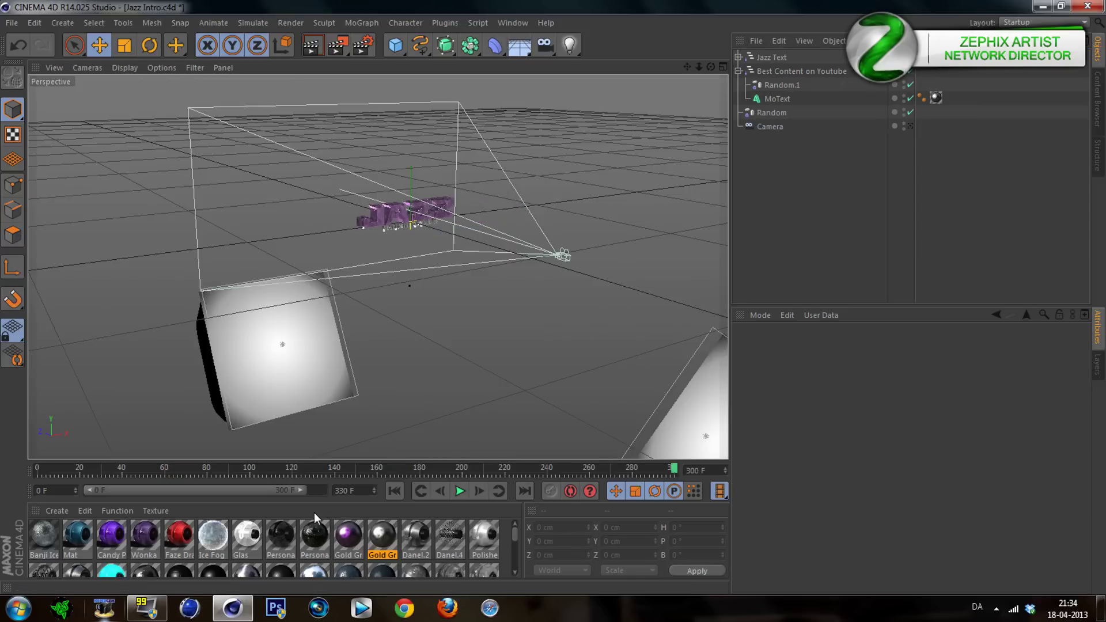
left_click_drag(300, 490, 352, 489)
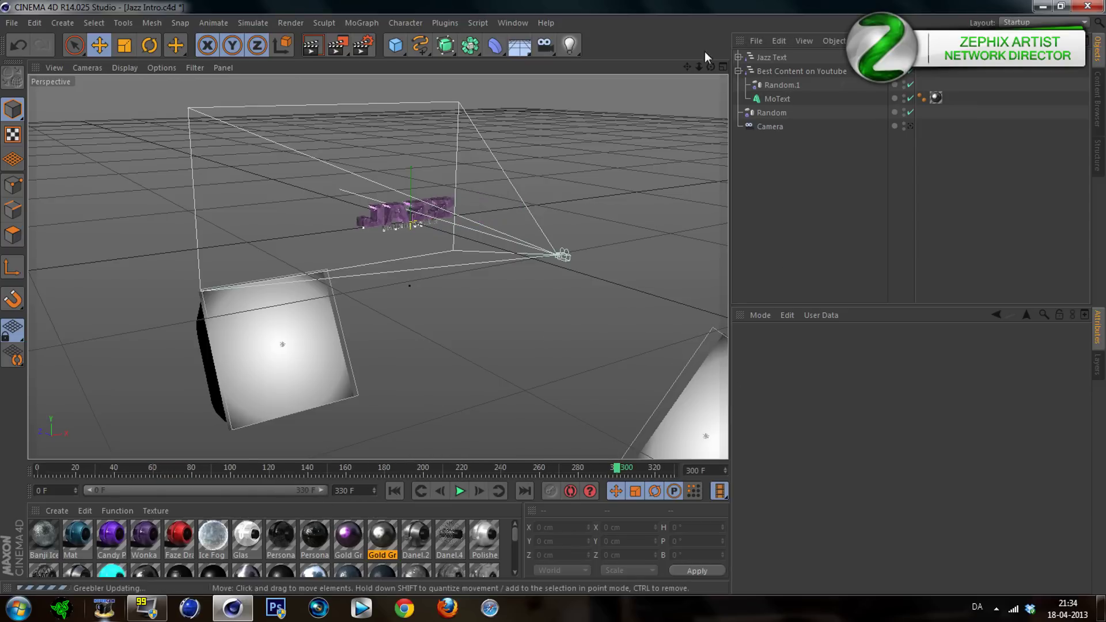
left_click(738, 71)
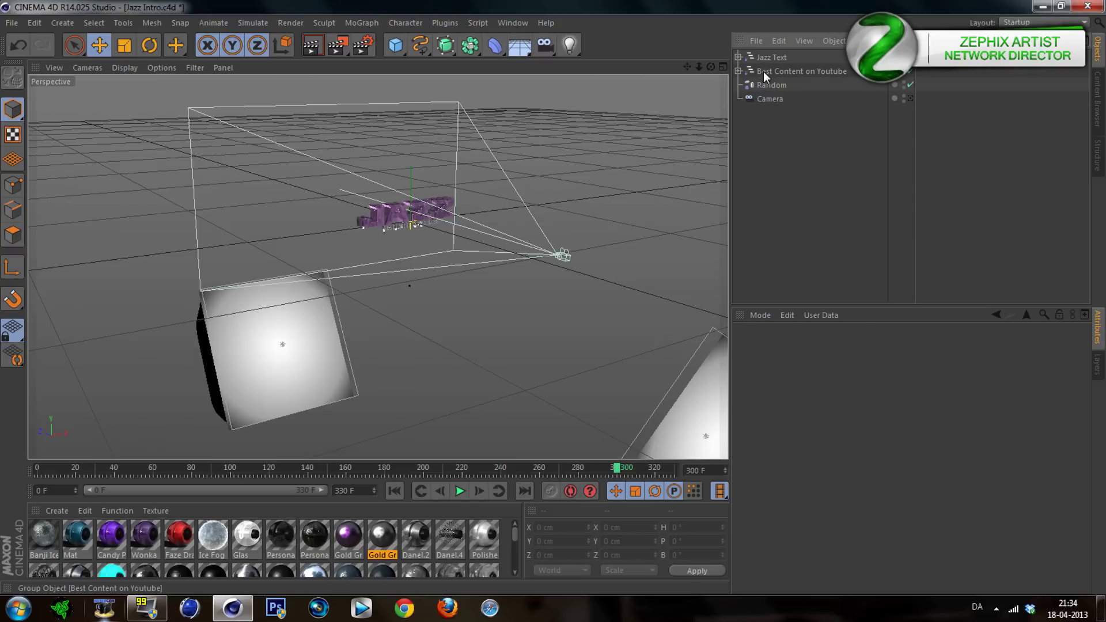
left_click(762, 71)
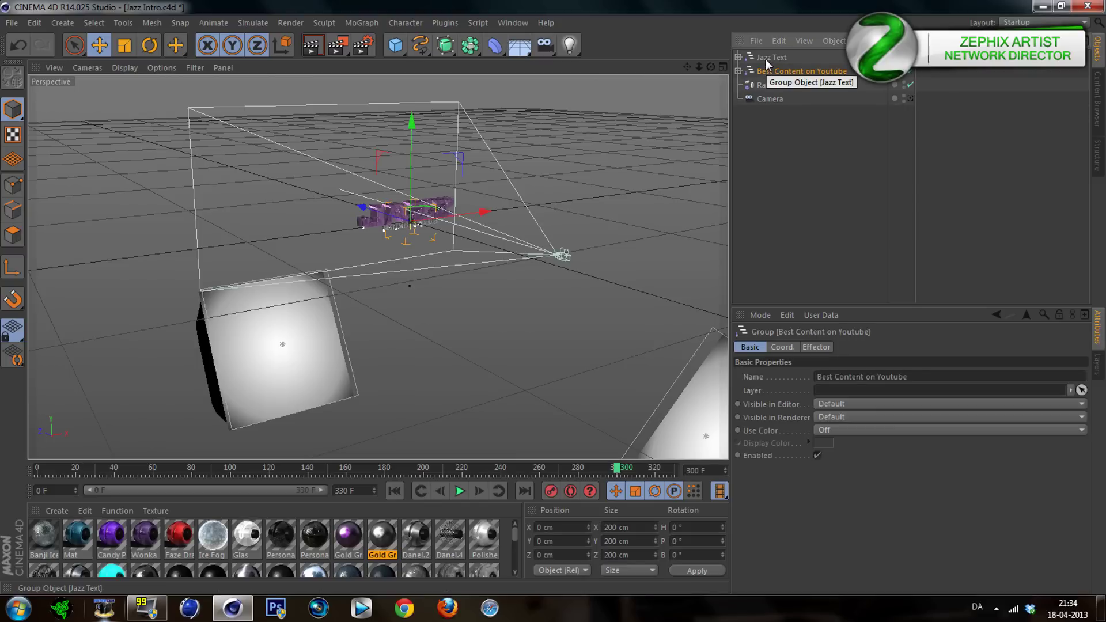
left_click(765, 59, "ctrl")
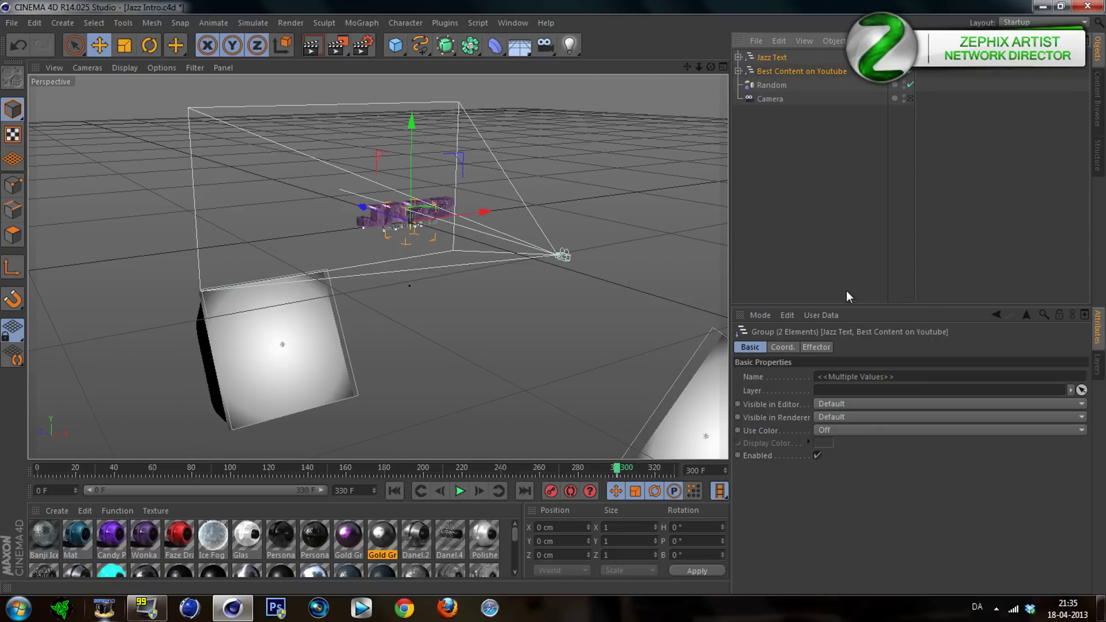
left_click(678, 470)
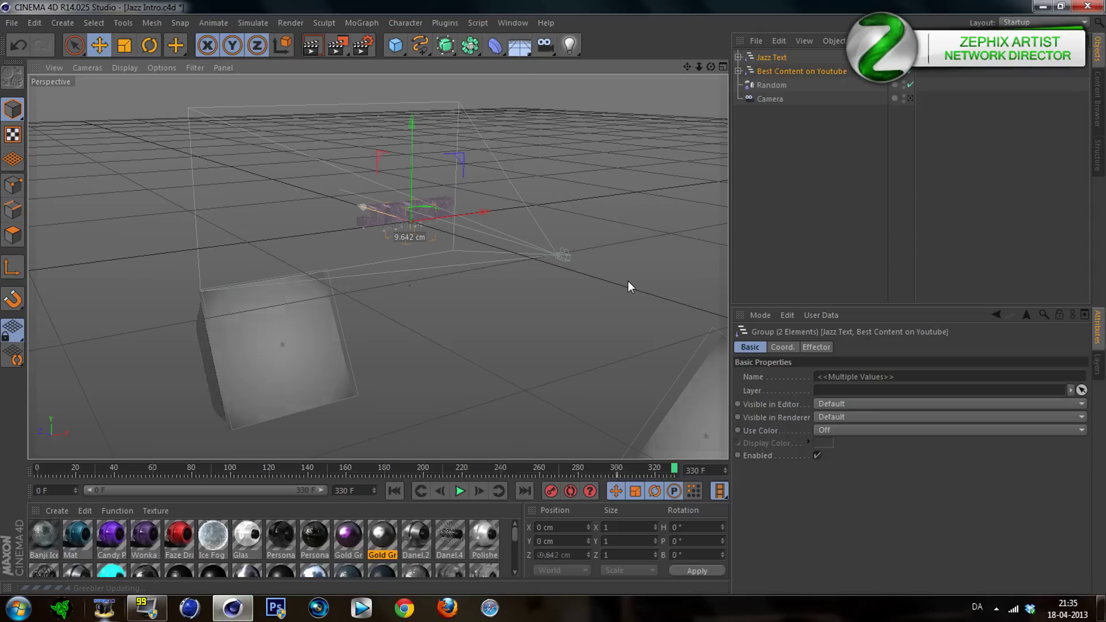
Step: Drag both text groups along Z, undo that move, and select the Lights null in Jazz Text
mouse_move(628, 281)
left_mouse_down()
mouse_move(591, 260)
mouse_move(577, 279)
left_mouse_up()
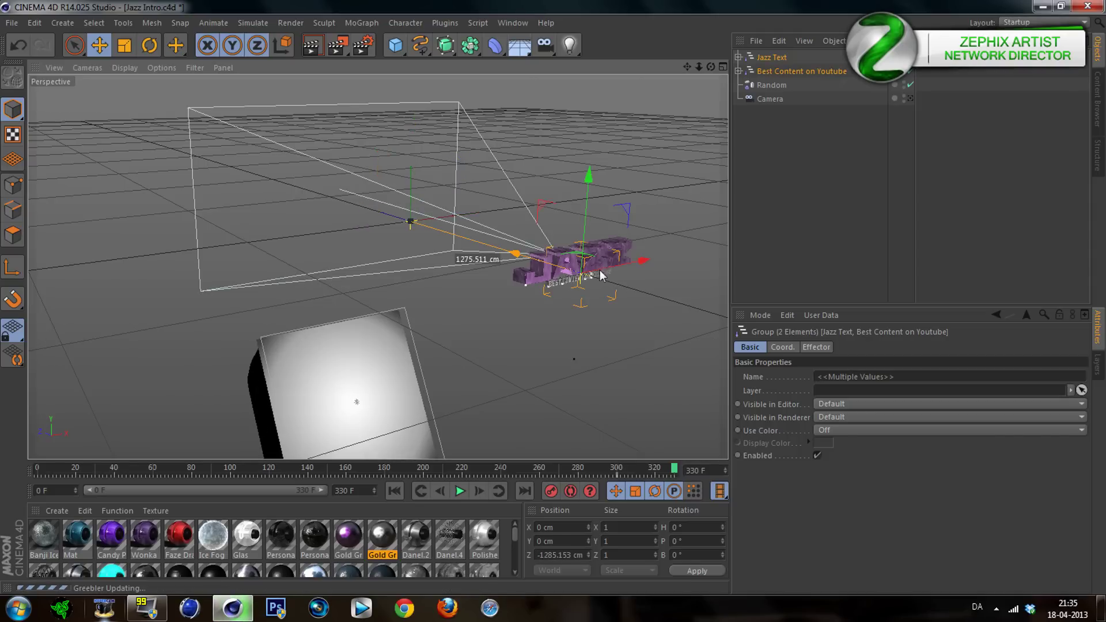
left_click_drag(578, 280, 572, 279)
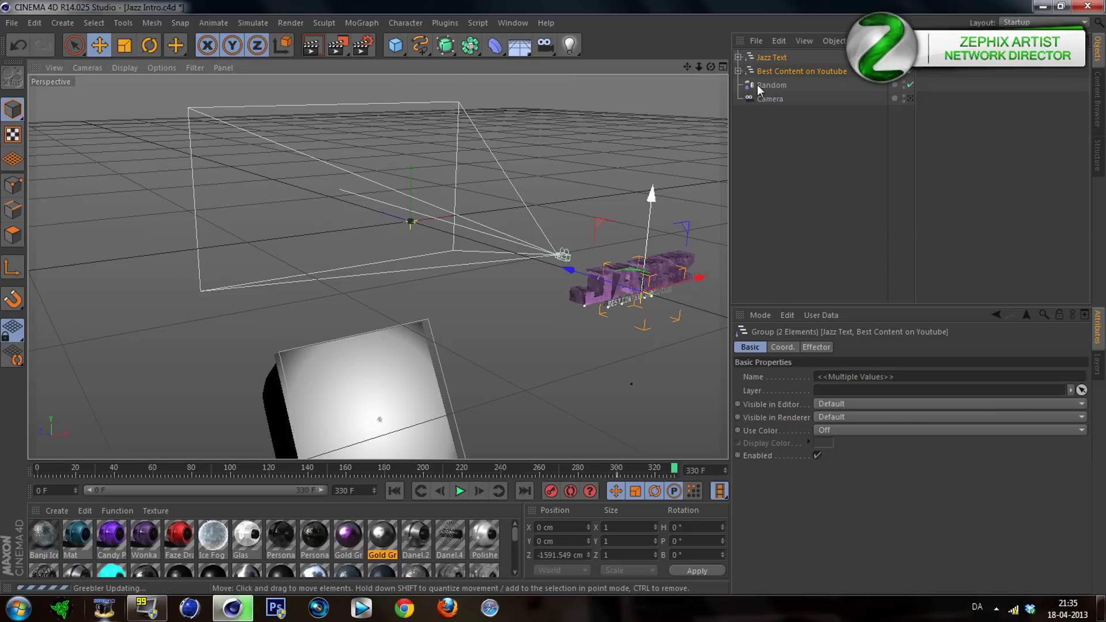
left_click(738, 57)
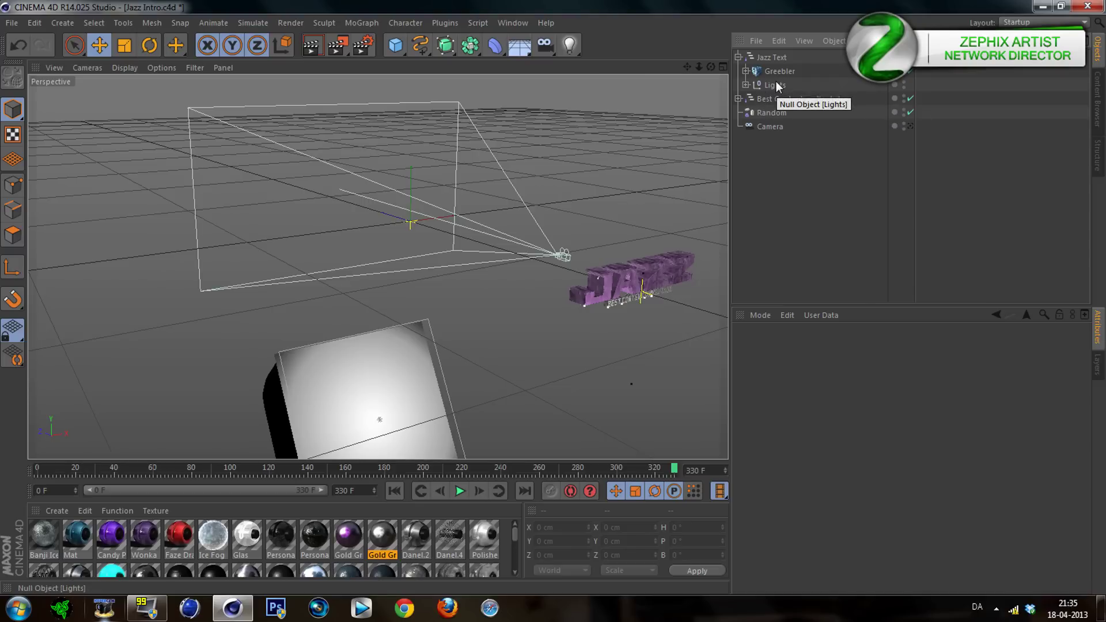
left_click(13, 48)
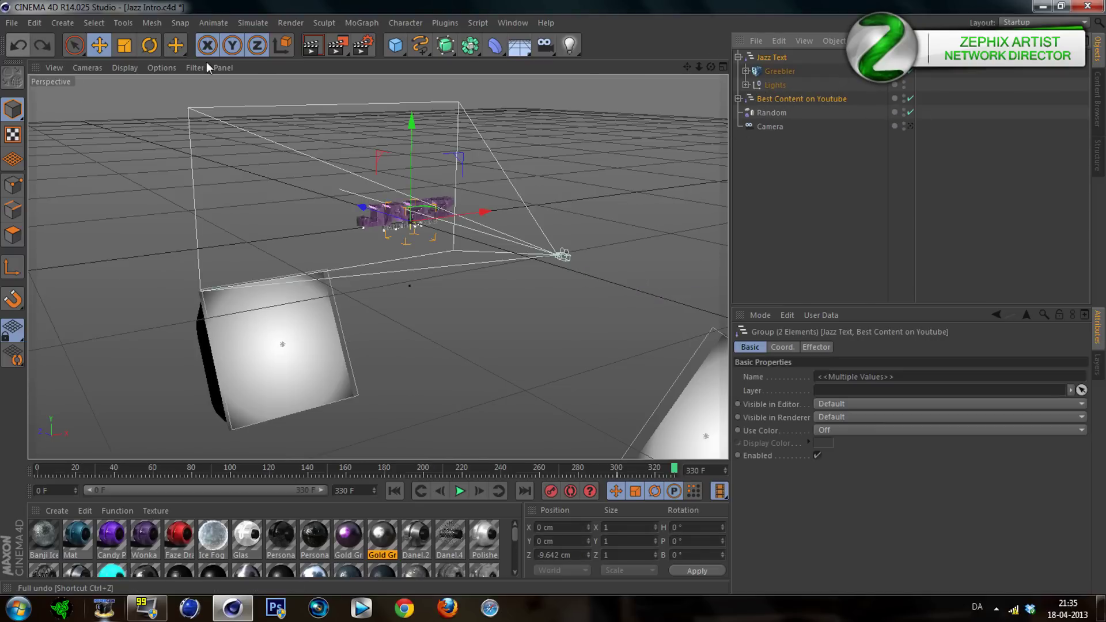
left_click(772, 87)
Step: Move Lights out of Jazz Text and nest the Random effector under Greebler
left_click_drag(772, 88, 779, 118)
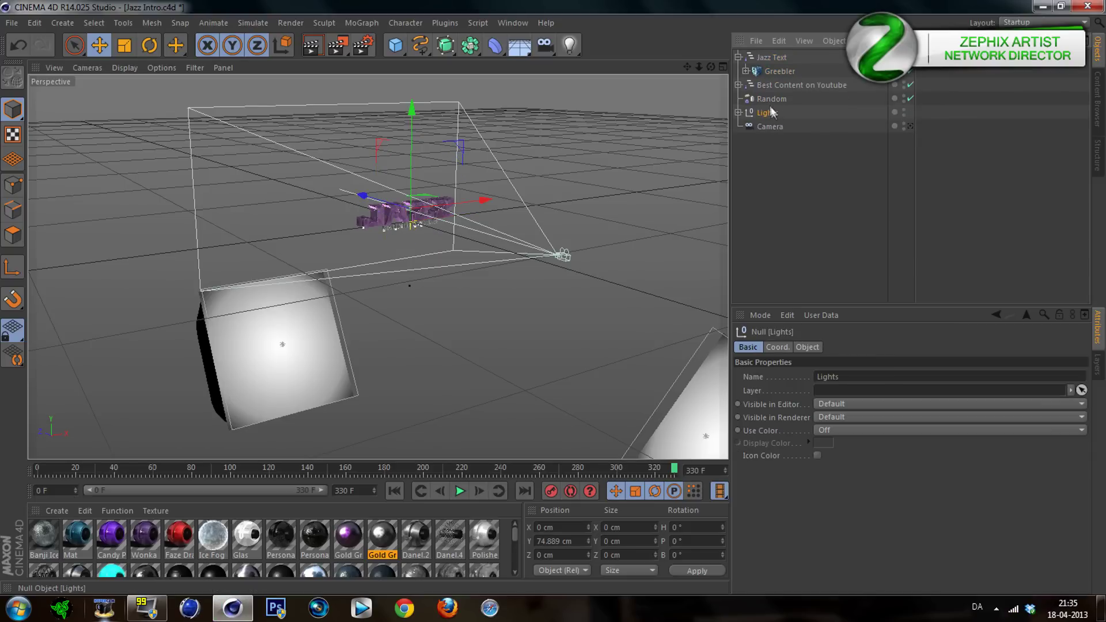
left_click(767, 99)
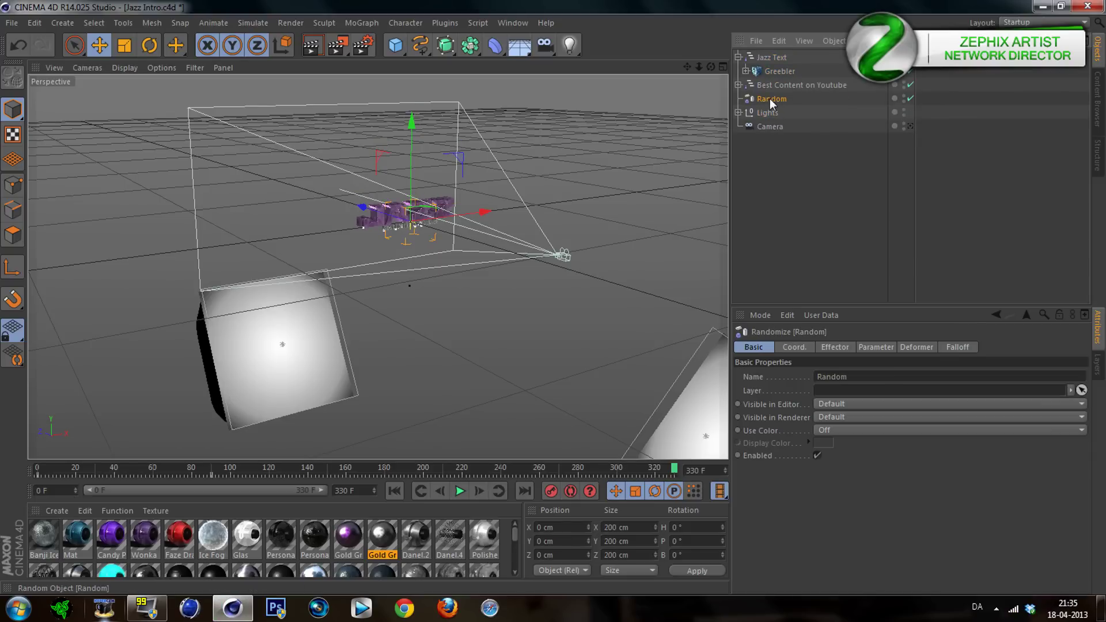
left_click_drag(769, 75, 772, 73)
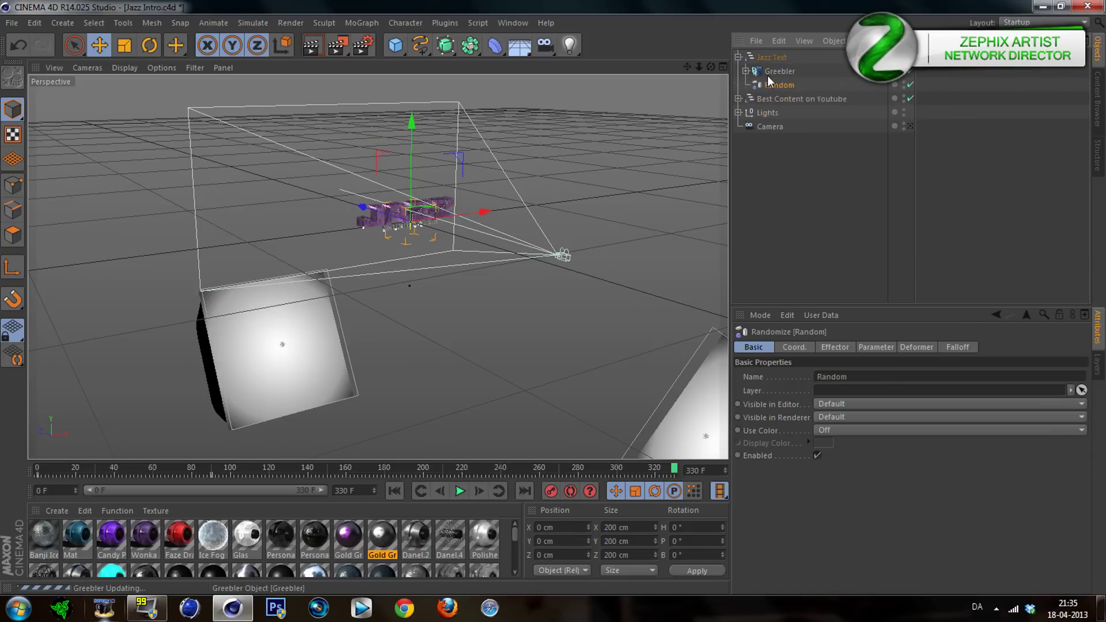
left_click(790, 161)
left_click(736, 56)
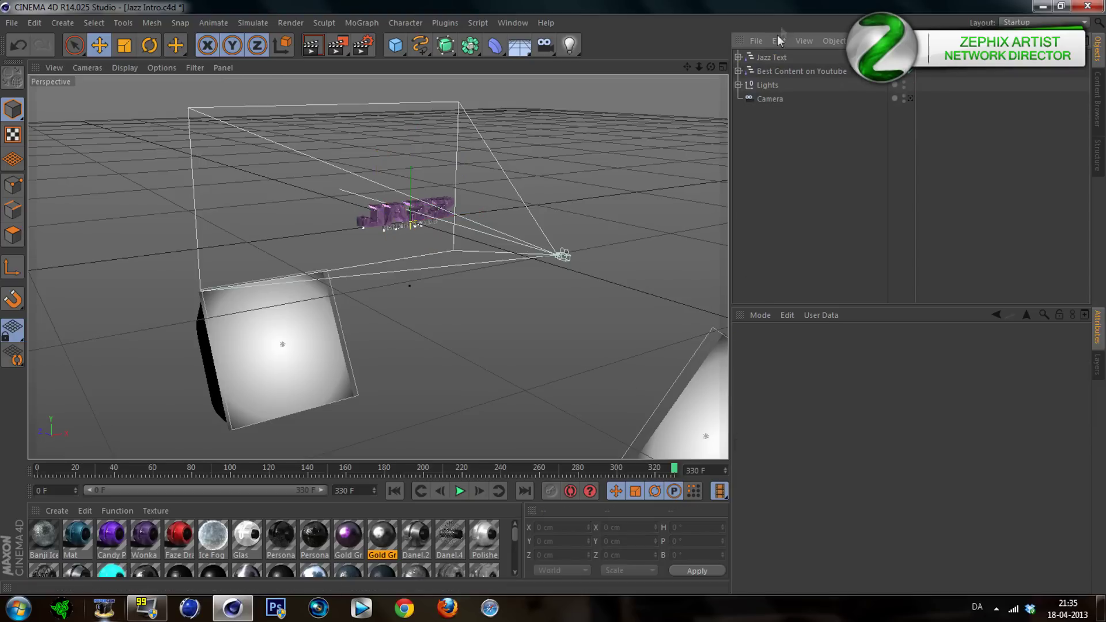
Step: Select Jazz Text and Best Content on Youtube and push them to about -1724 cm on Z
left_click(772, 58)
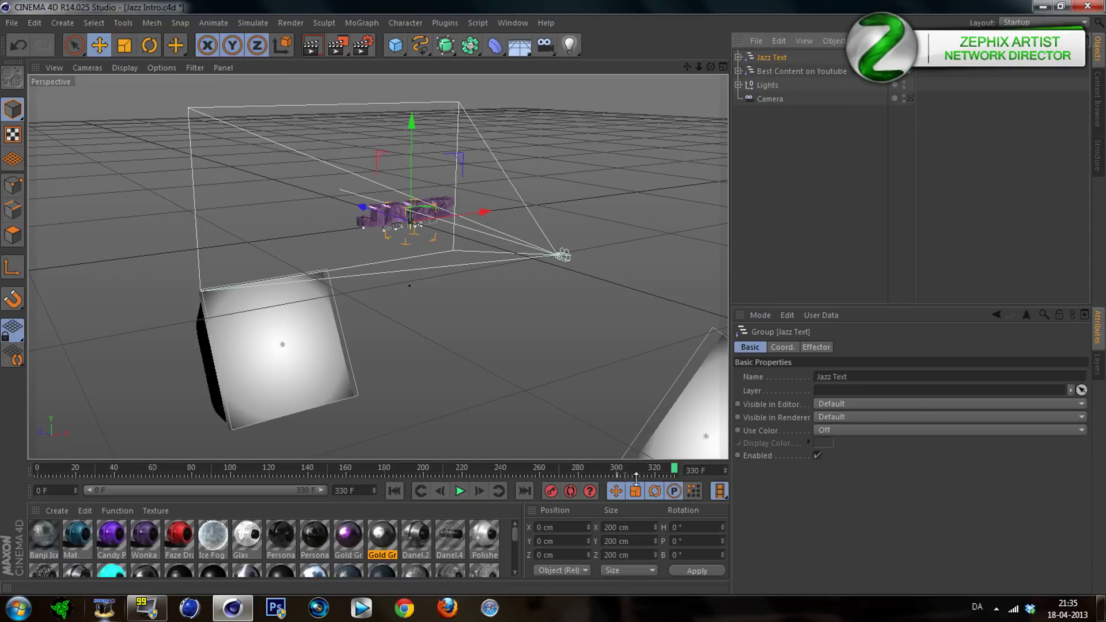
left_click(777, 70, "ctrl")
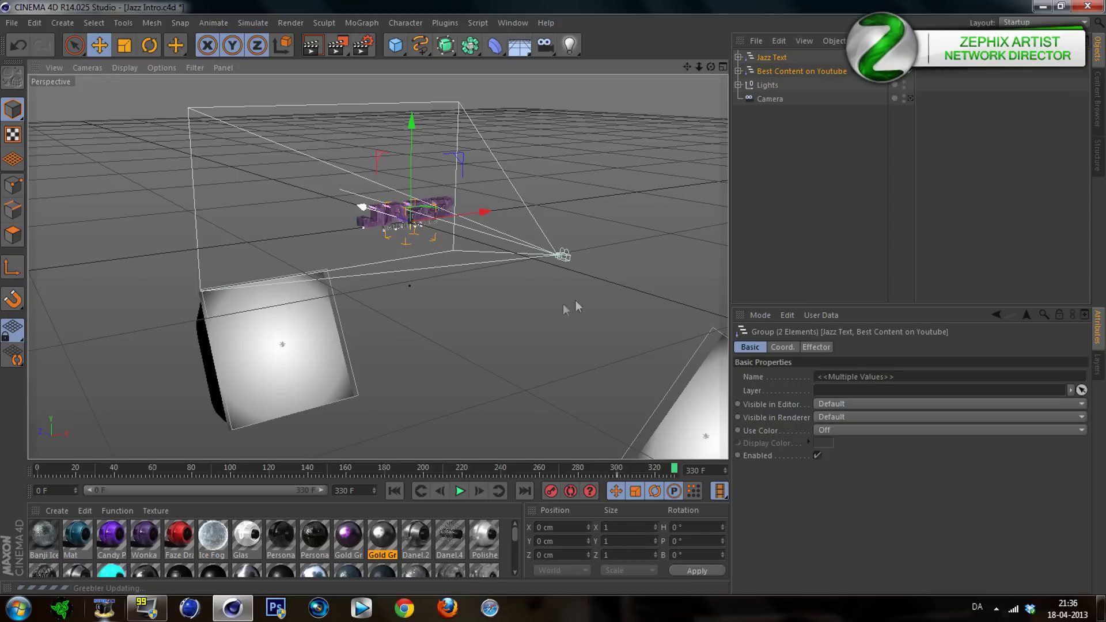
left_click_drag(587, 300, 569, 290)
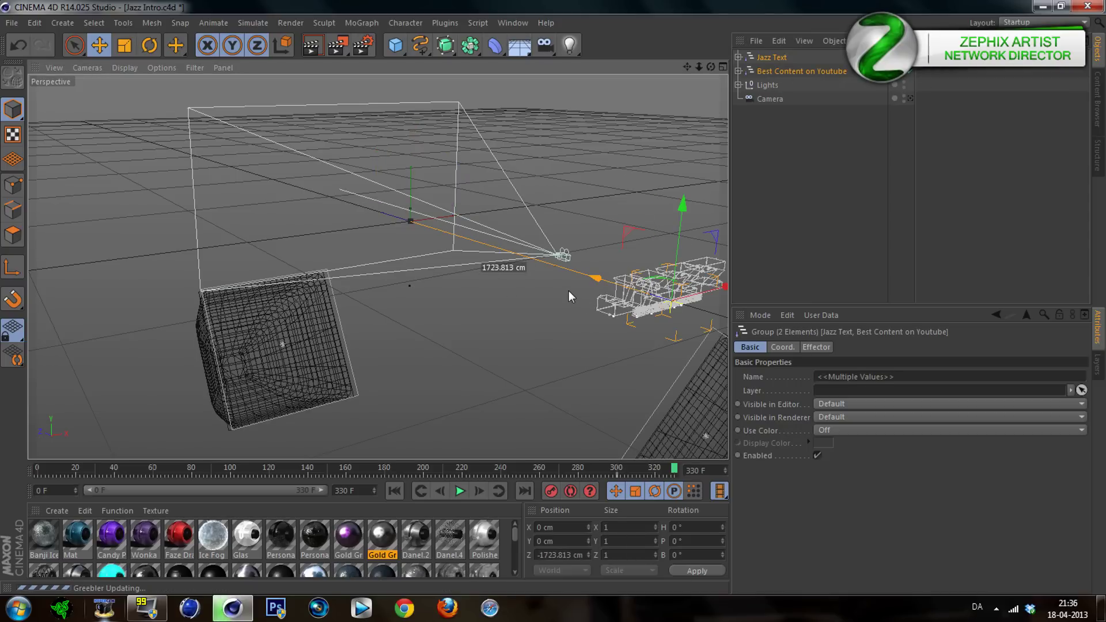
Step: Settle both text groups at Z -1719.892 cm and record a Linear position key at frame 300
left_click_drag(569, 290, 568, 290)
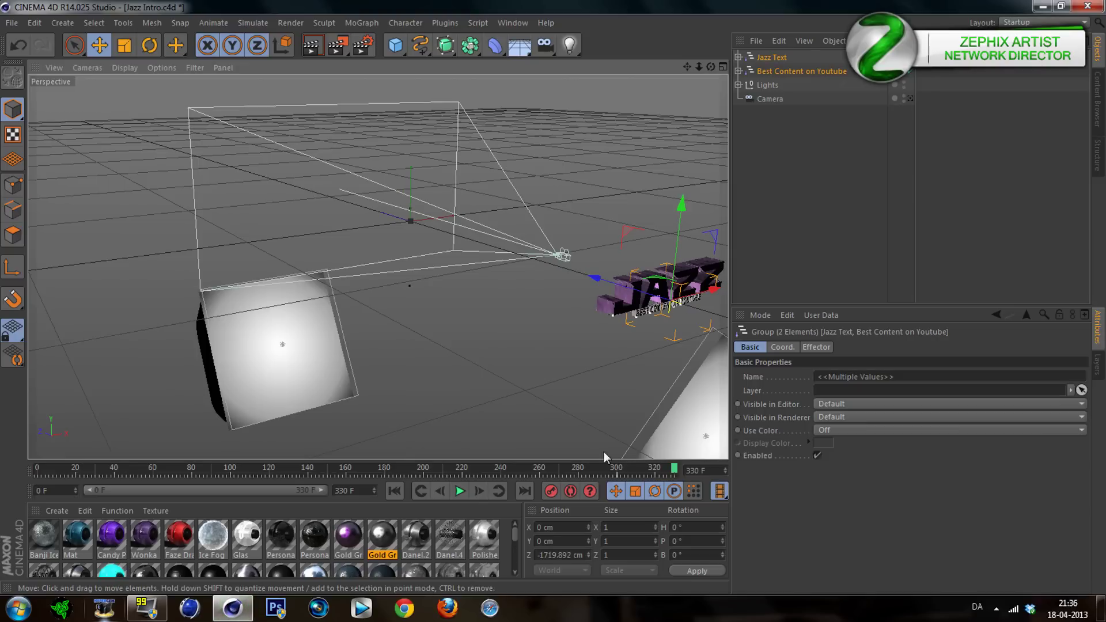
left_click(564, 493)
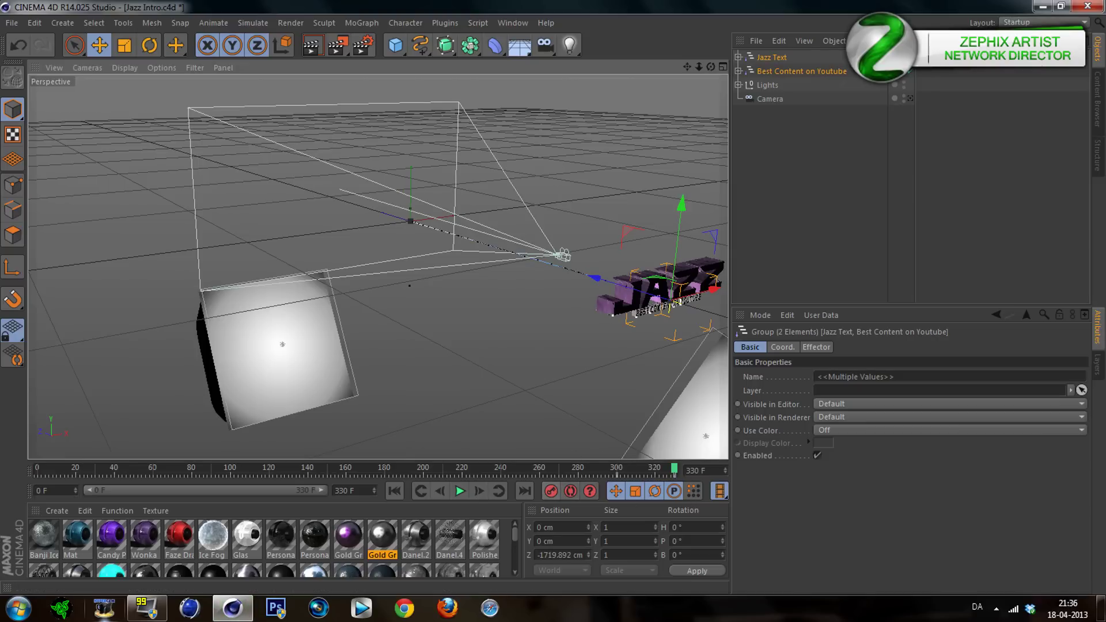
left_click(672, 472)
left_click(854, 393)
left_click(852, 420)
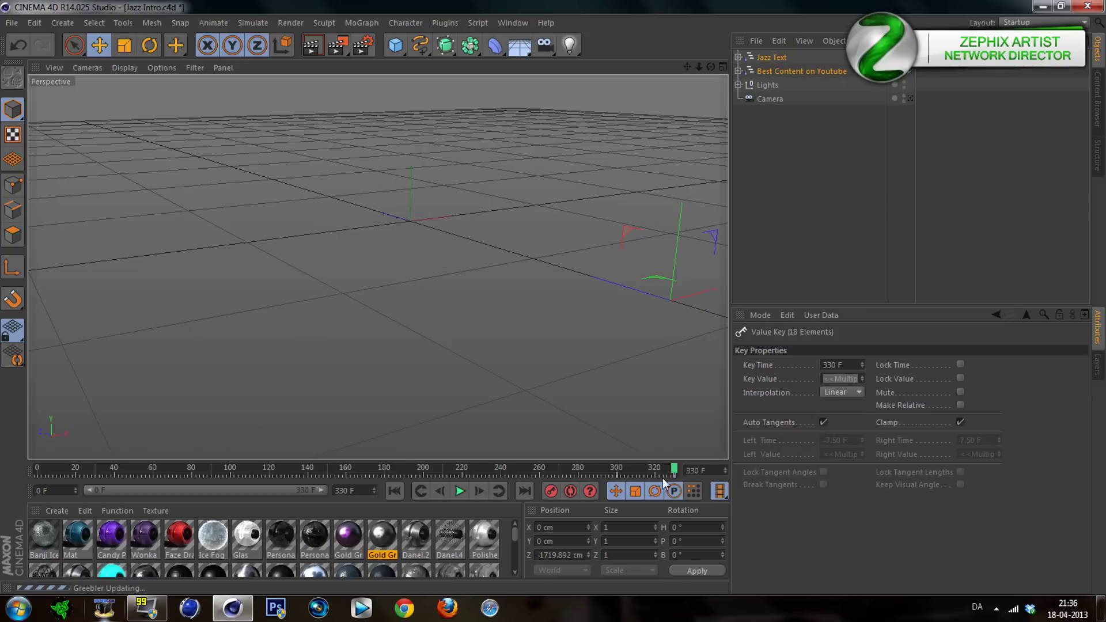
left_click(617, 476)
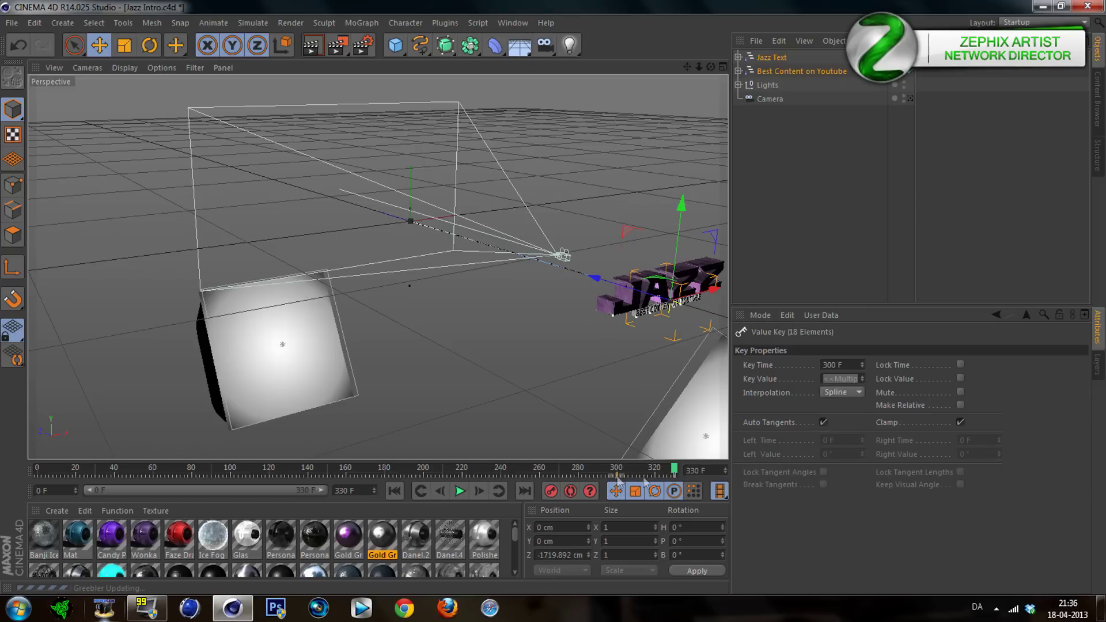
left_click(824, 214)
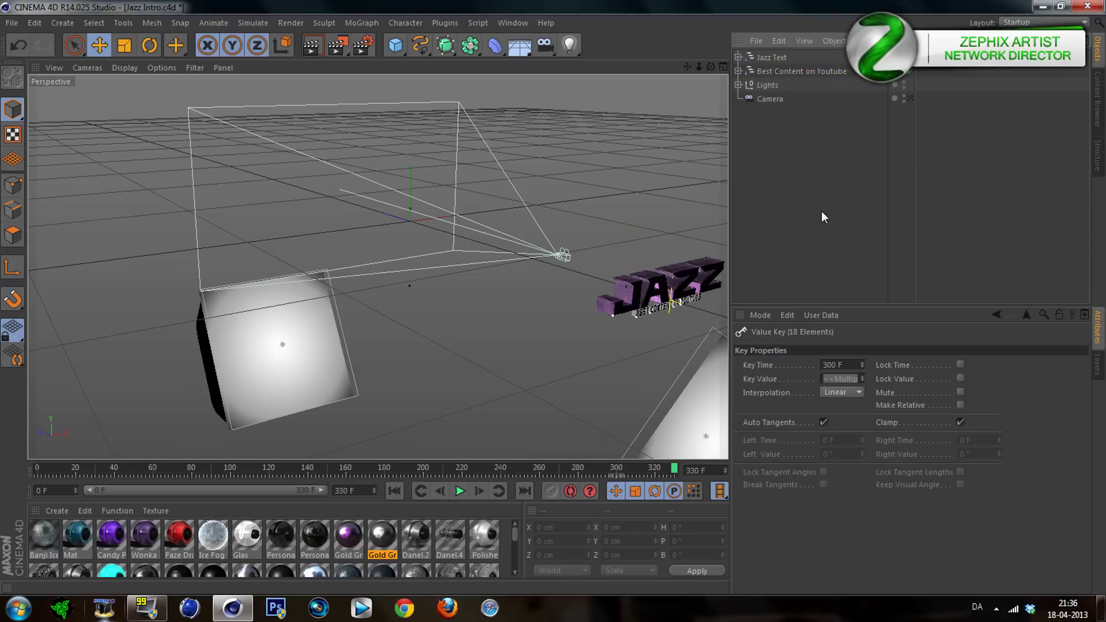
left_click(795, 71)
Step: Nest Jazz Text and Best Content on Youtube under a new Group effector renamed Text
left_click(787, 62, "ctrl")
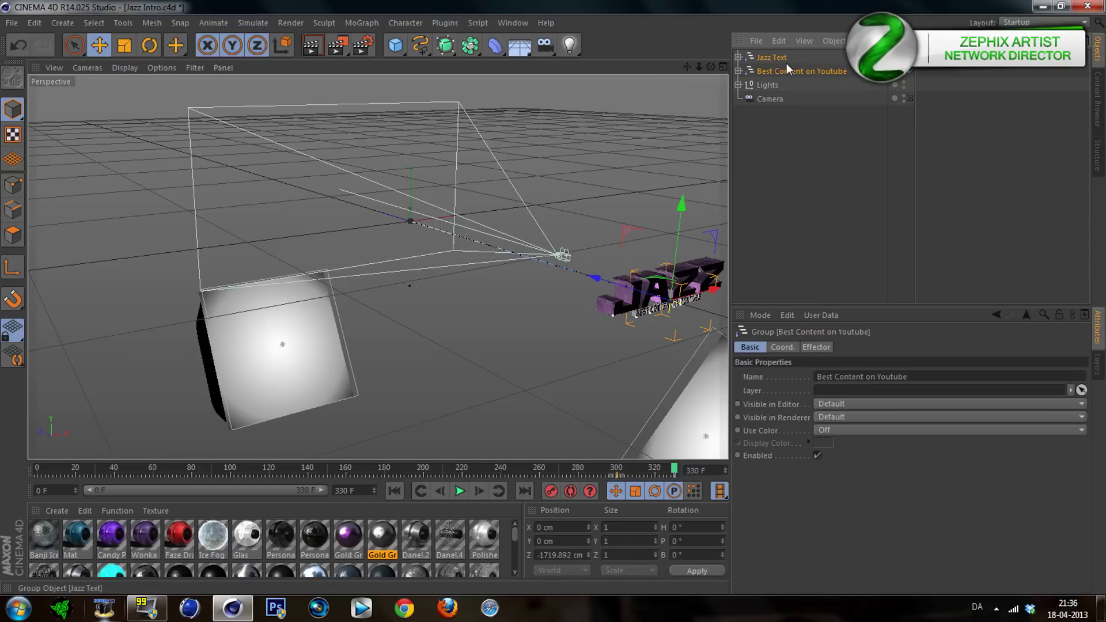
left_click(366, 23)
mouse_move(374, 43)
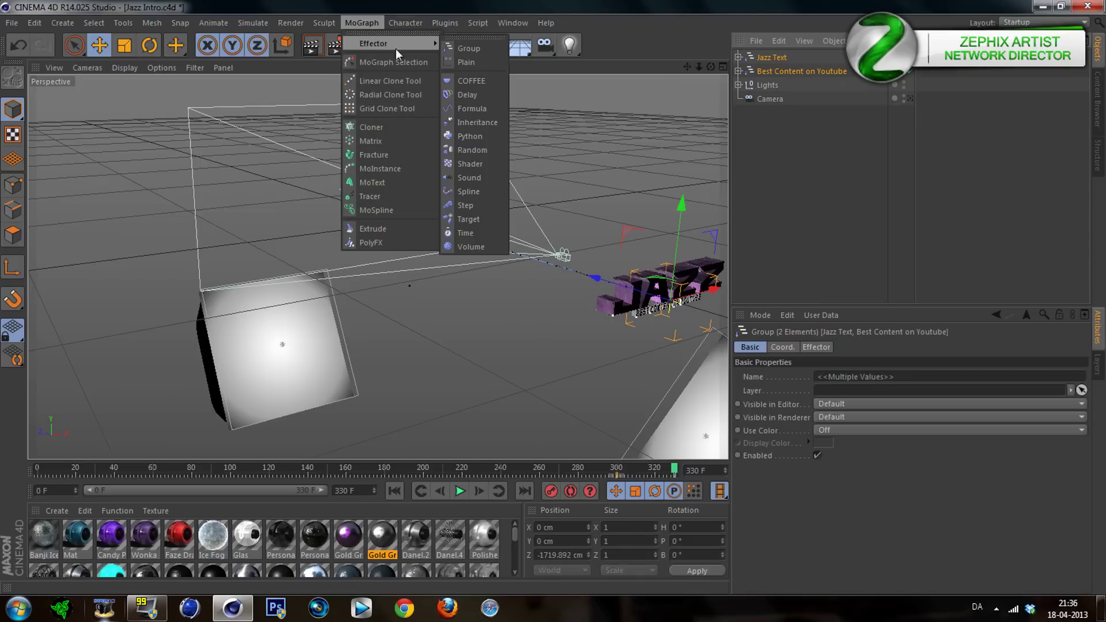
left_click(468, 45)
left_click(785, 71)
left_click(782, 85, "ctrl")
left_click_drag(782, 85, 748, 59)
left_click(738, 57)
double_click(770, 57)
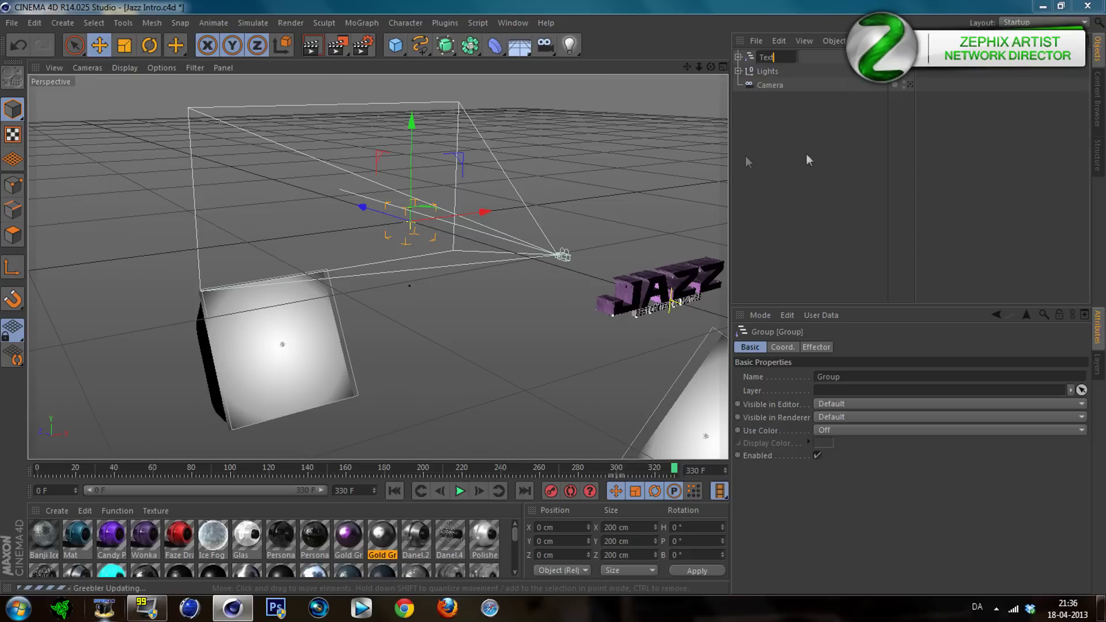
key("Return")
left_click(772, 50)
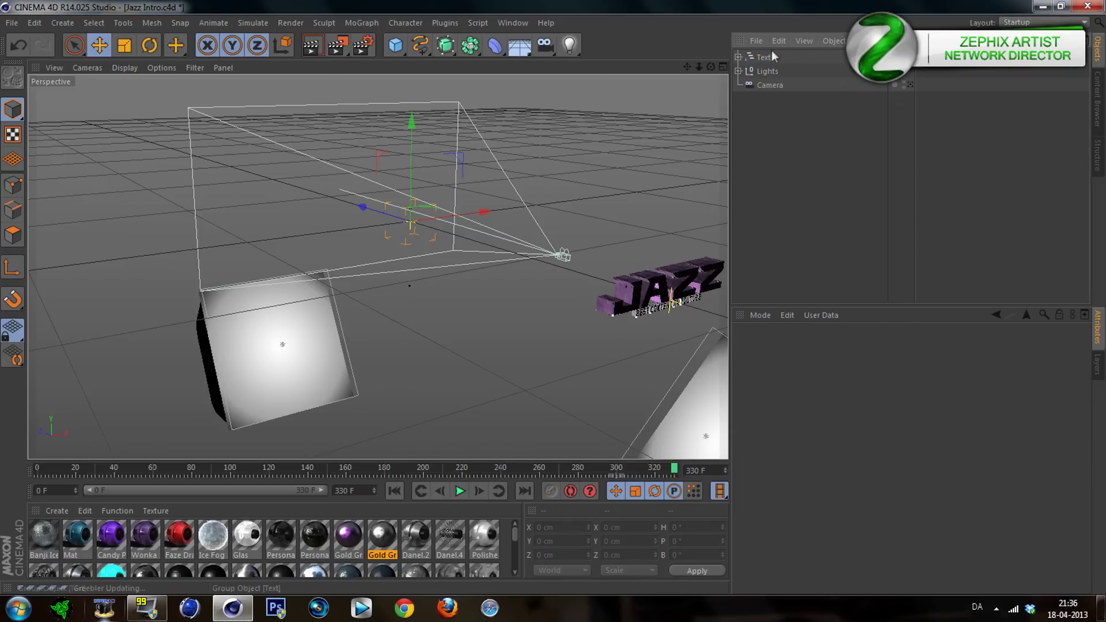
Step: Add a Random effector to the Text group, then delete it again
left_click(362, 23)
mouse_move(373, 43)
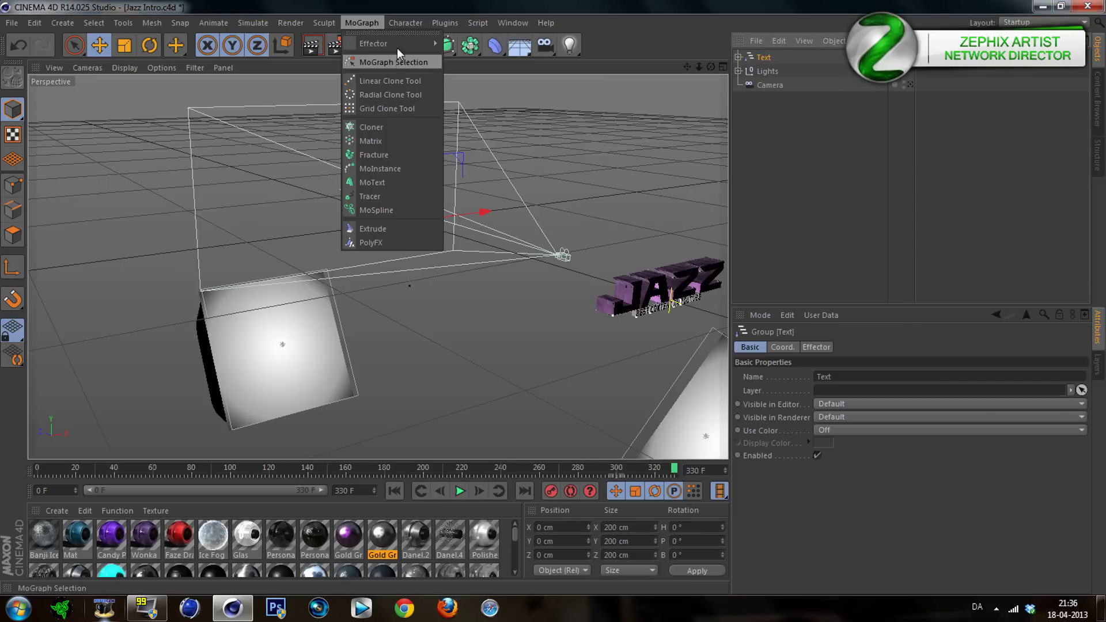
left_click(468, 147)
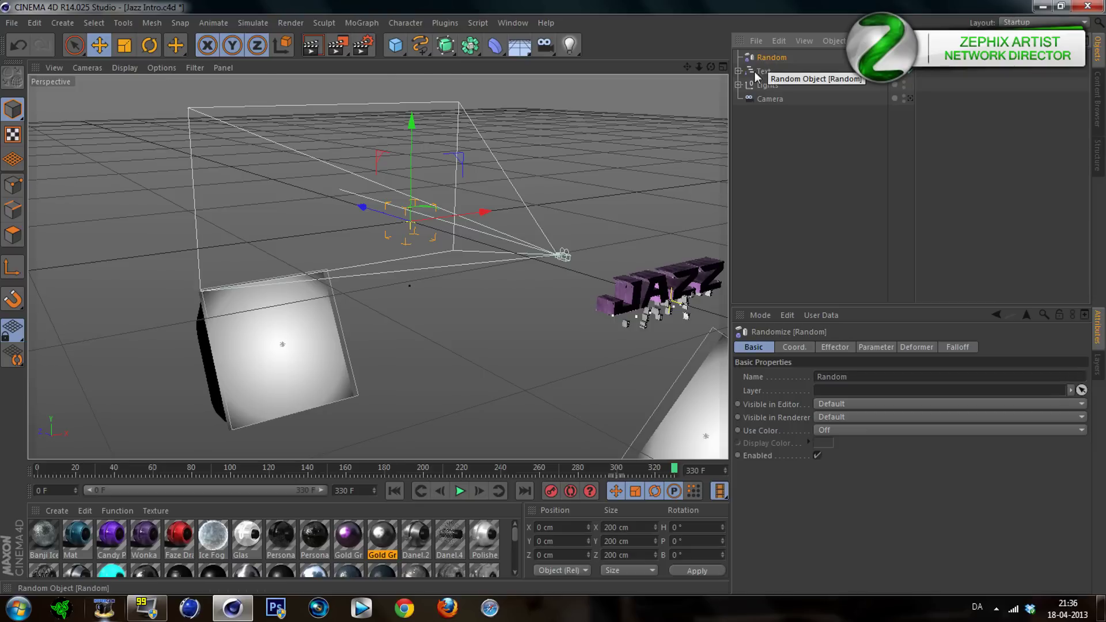
left_click(739, 71)
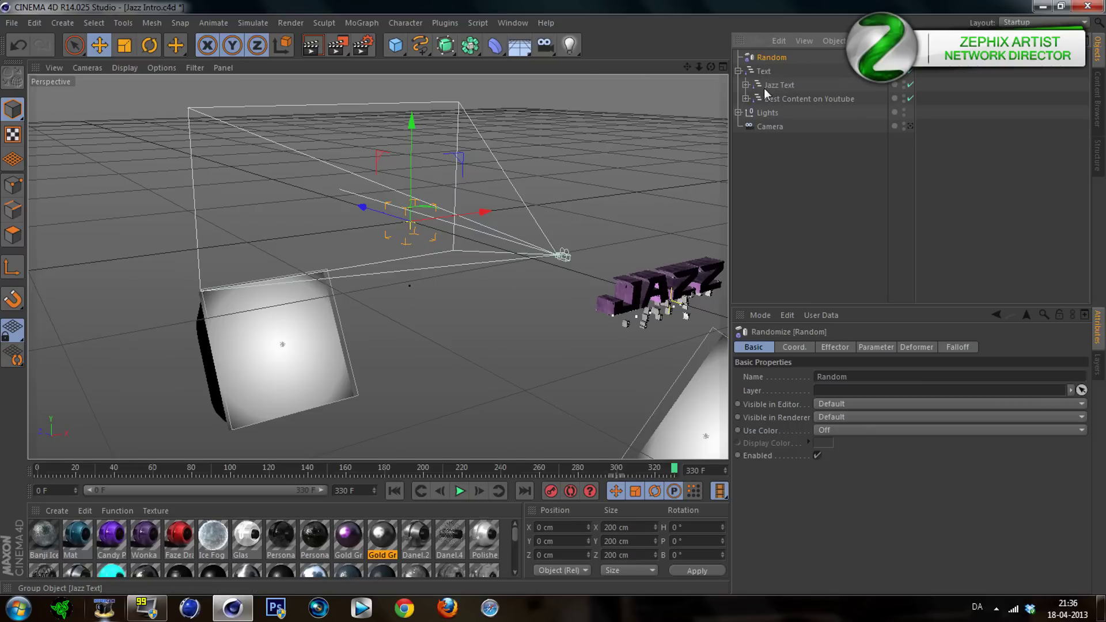
key("Delete")
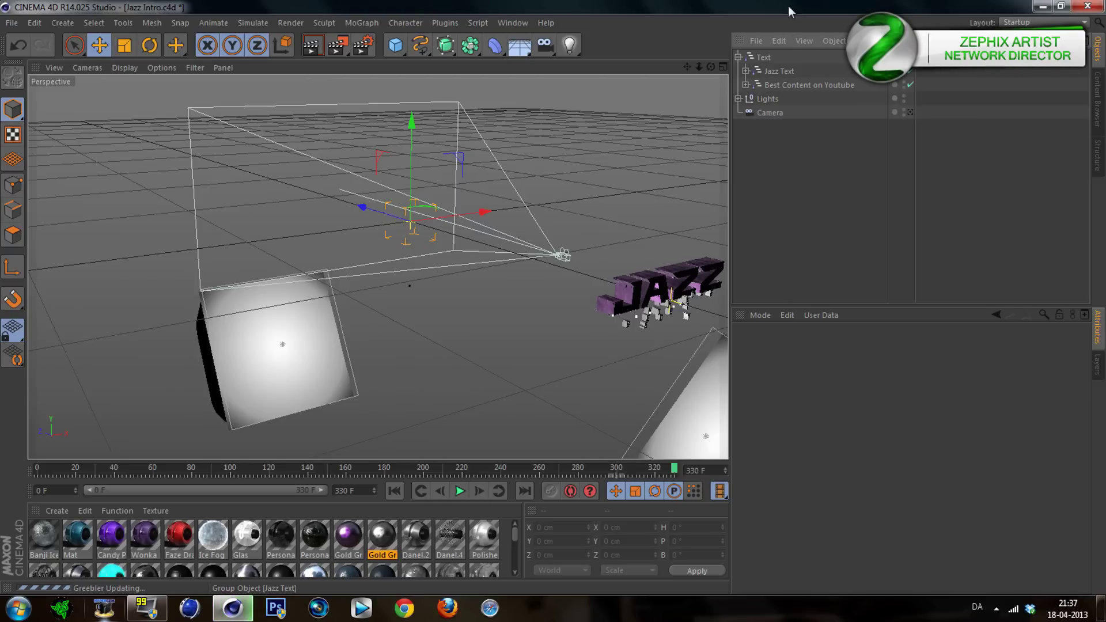
left_click(748, 72)
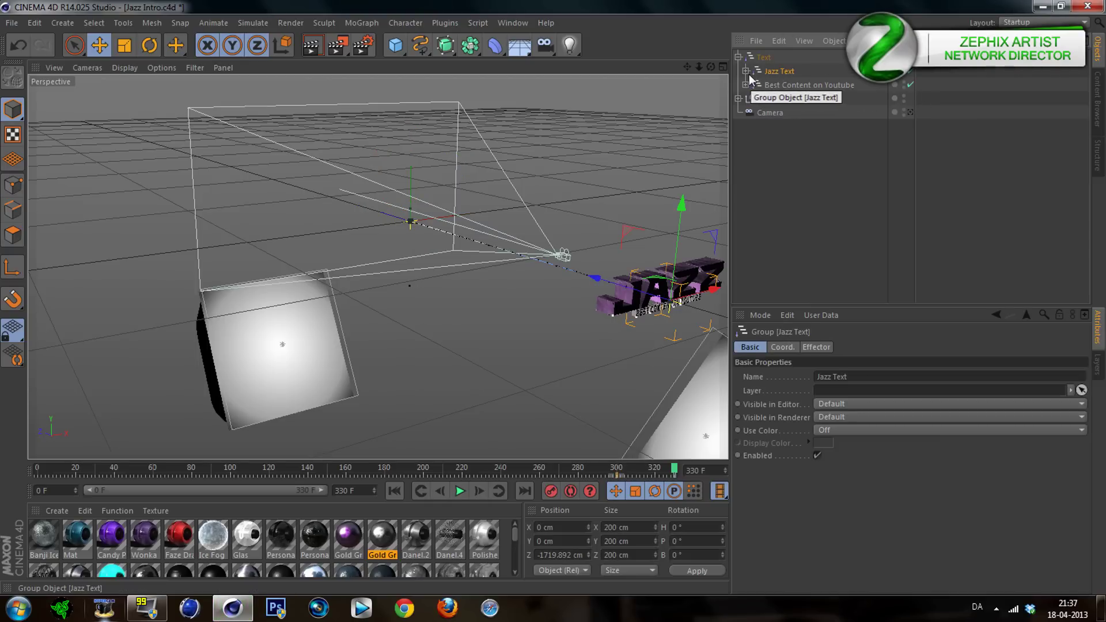
Step: Expand both text groups, select Random and Random.1 together, and show their shared effector settings
left_click(745, 70)
left_click(745, 113)
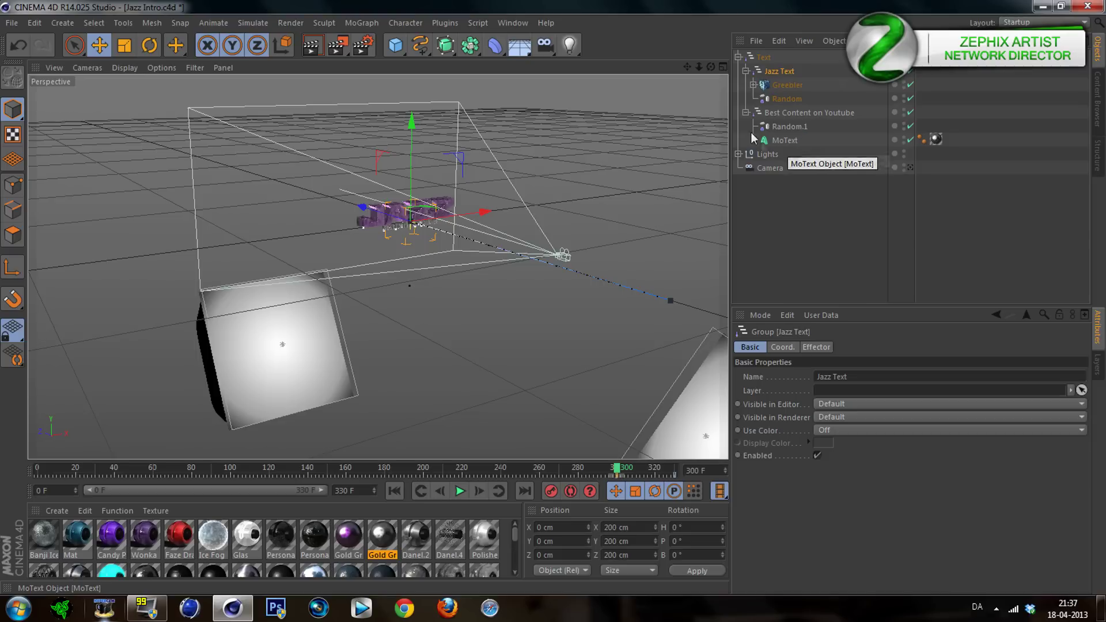
left_click(786, 98)
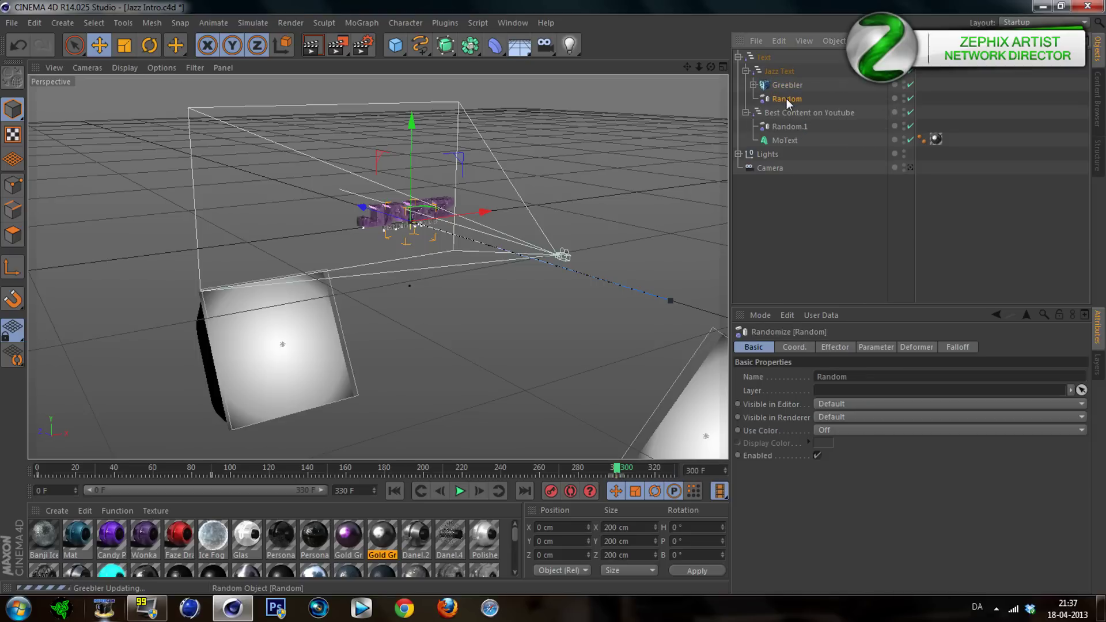
left_click(778, 127, "ctrl")
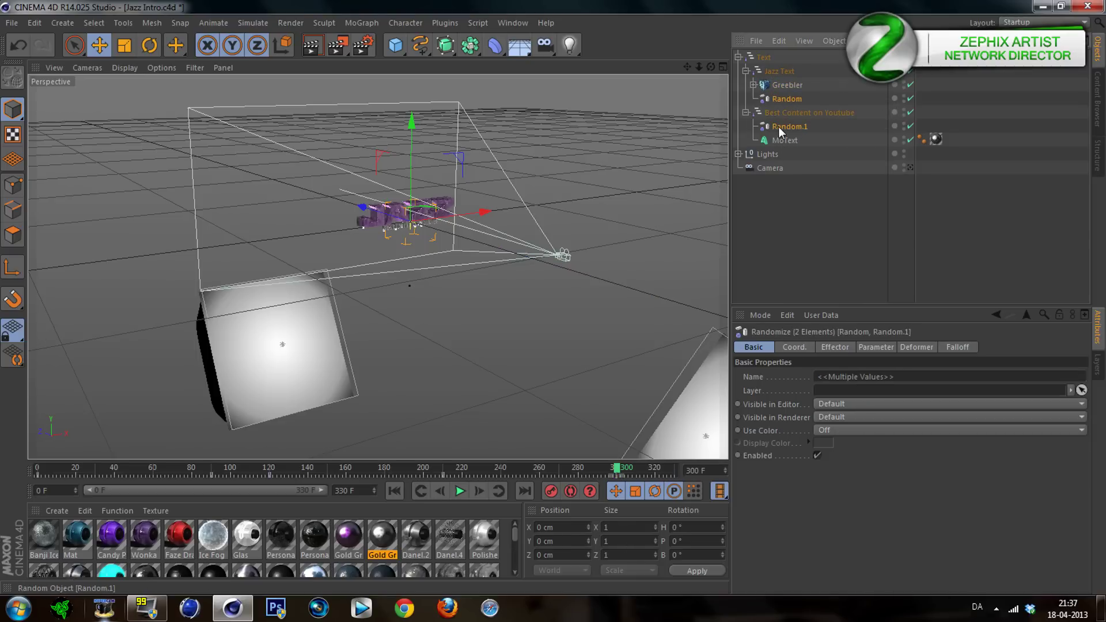
left_click(779, 127)
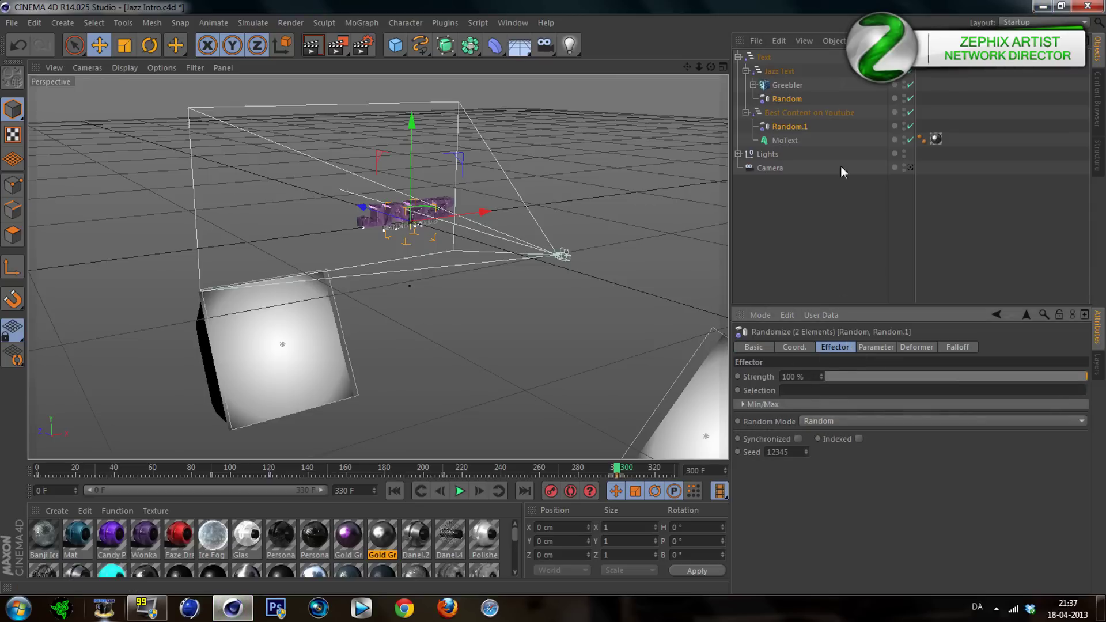
left_click(863, 348)
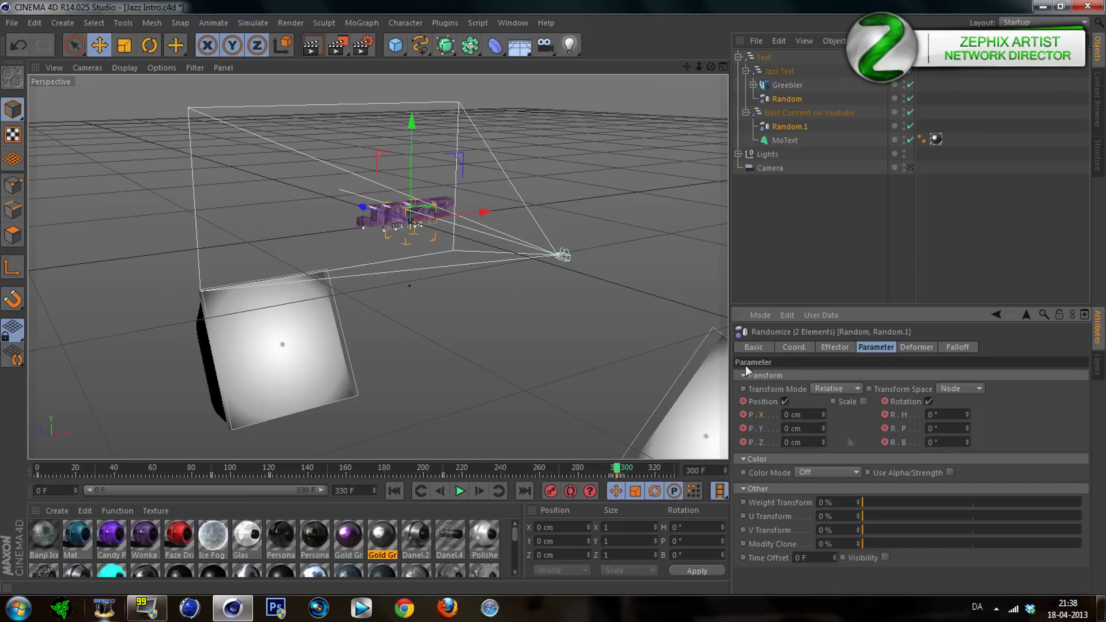
Step: Key the Random effectors' Position and Rotation at frame 300, then go to frame 330
left_click(743, 402, "ctrl")
left_click(885, 402, "ctrl")
left_click(676, 468)
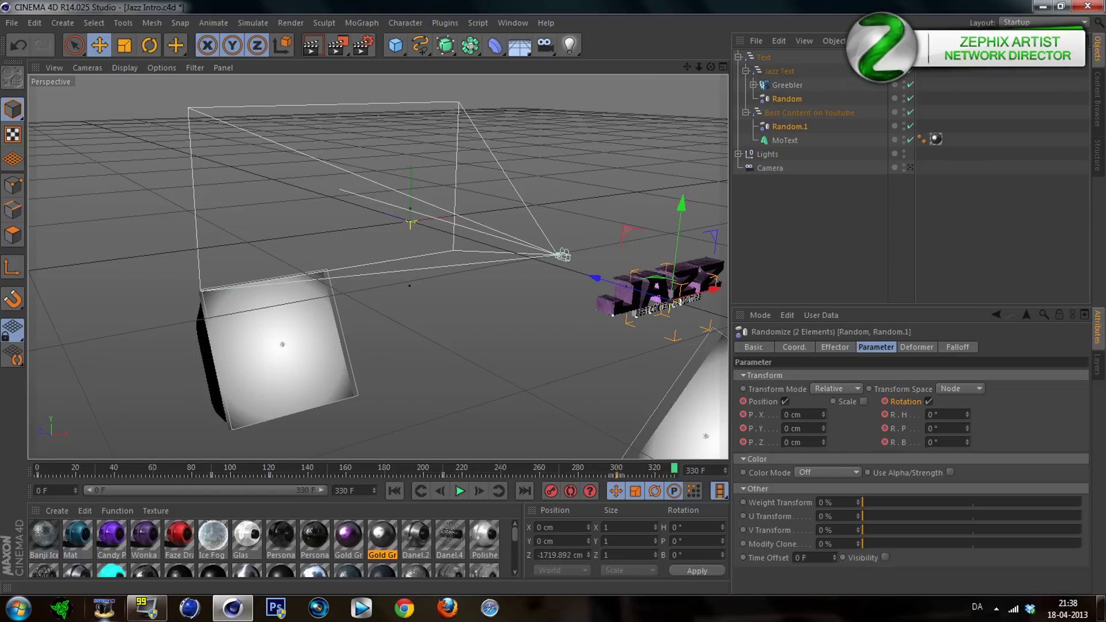
Step: Set the effectors' Position randomness to 50 cm on X, Y and Z
double_click(787, 415)
type("50")
key("Tab")
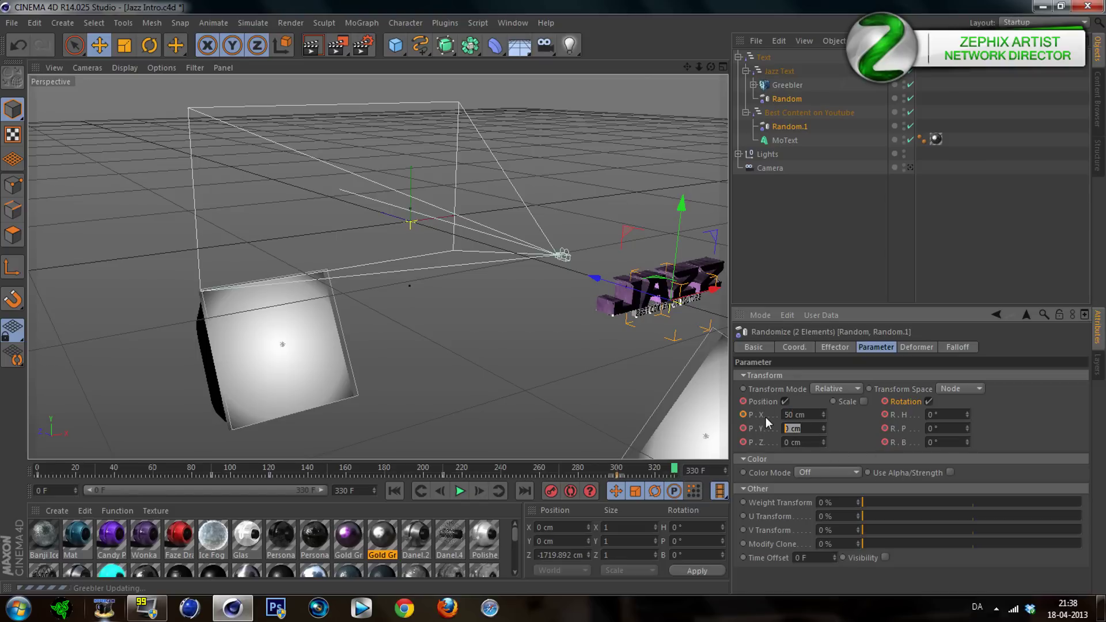
key("Tab")
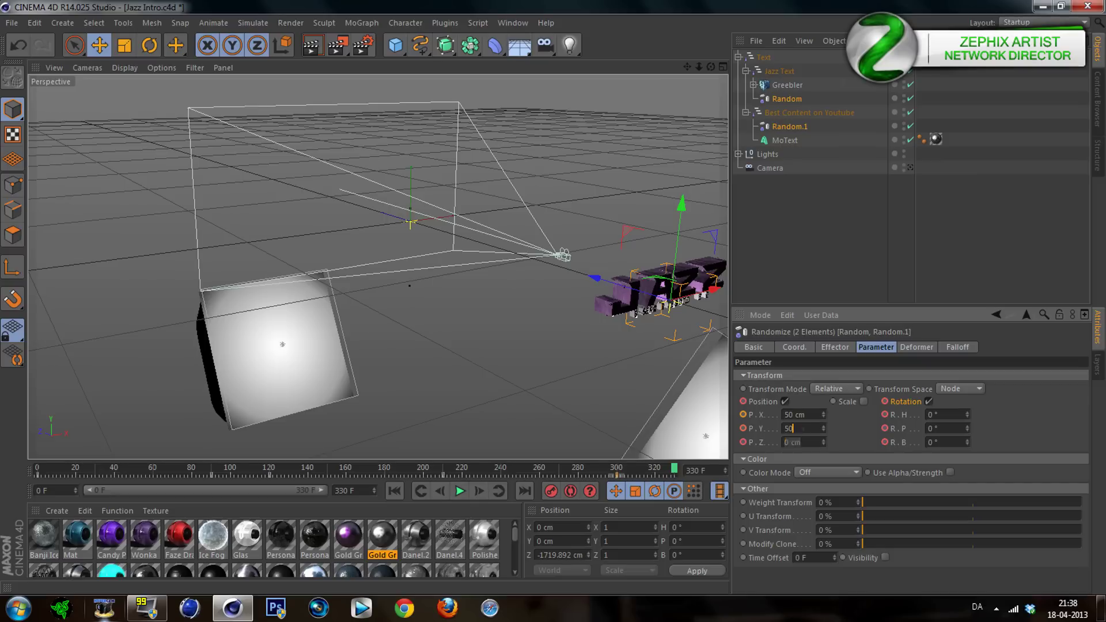
type("50")
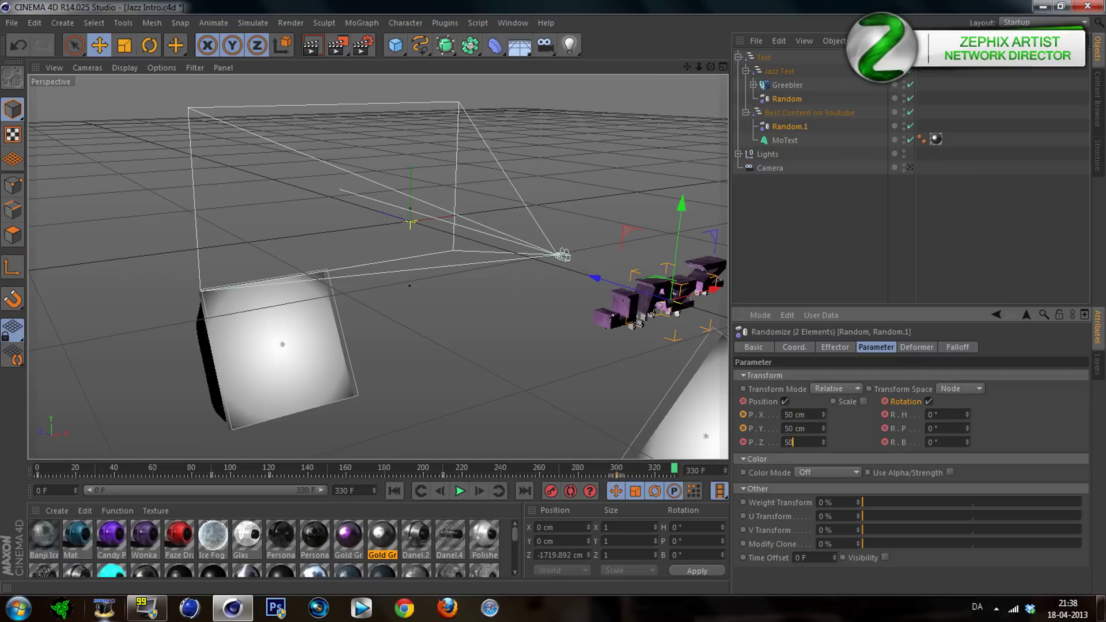
key("Tab")
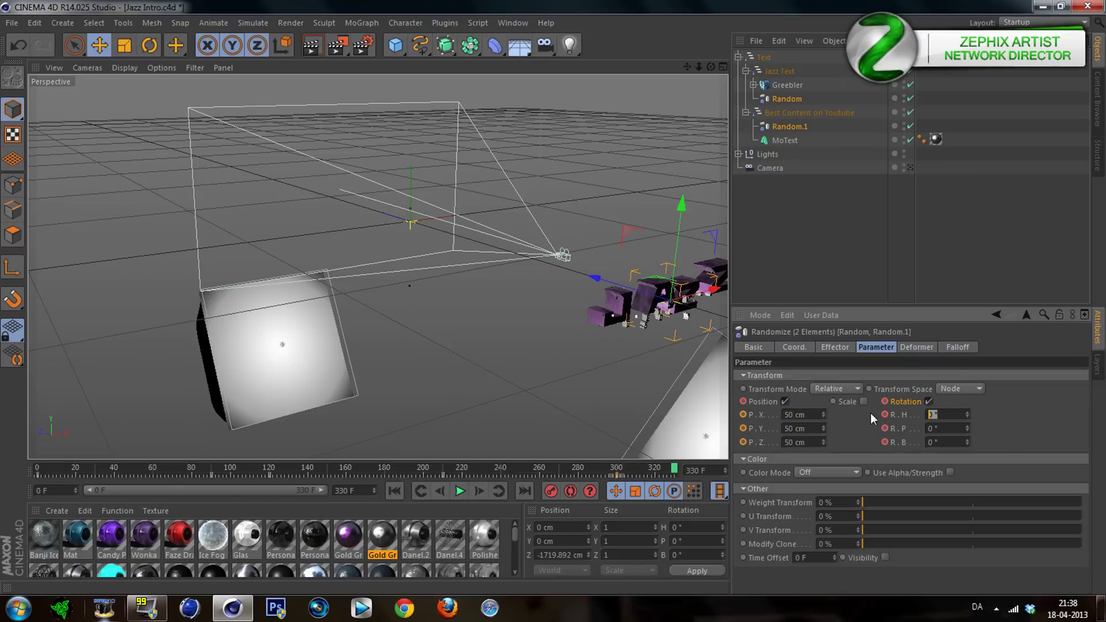
Step: Set Rotation randomness to 86°, 75°, 56° and key the bank value at frame 330
type("86")
key("Tab")
type("75")
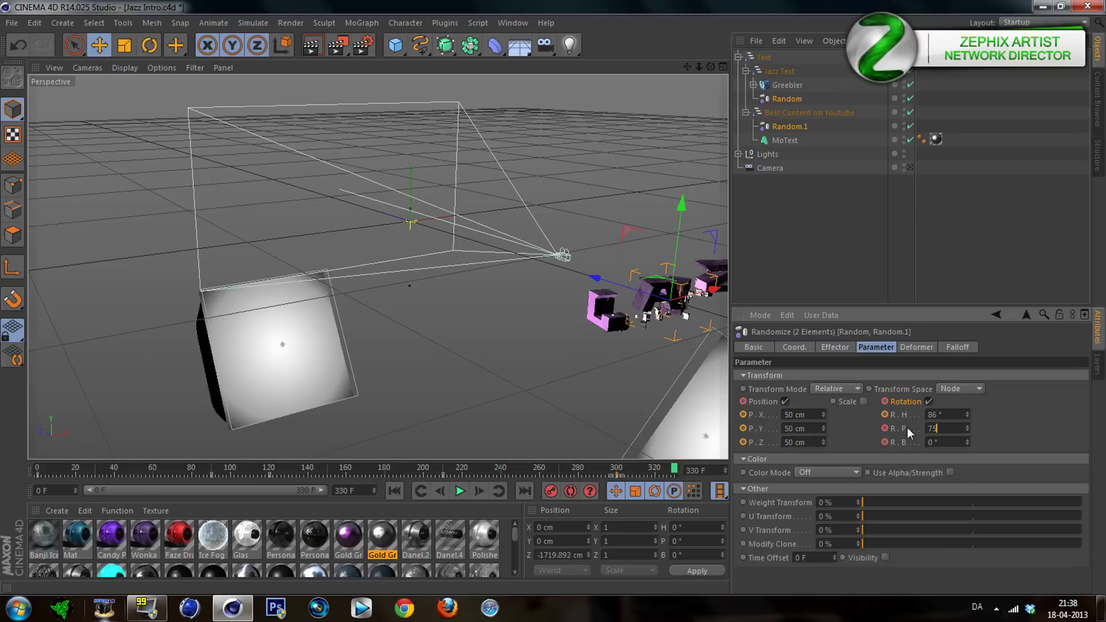
left_click(967, 444)
left_click(942, 442)
type("56")
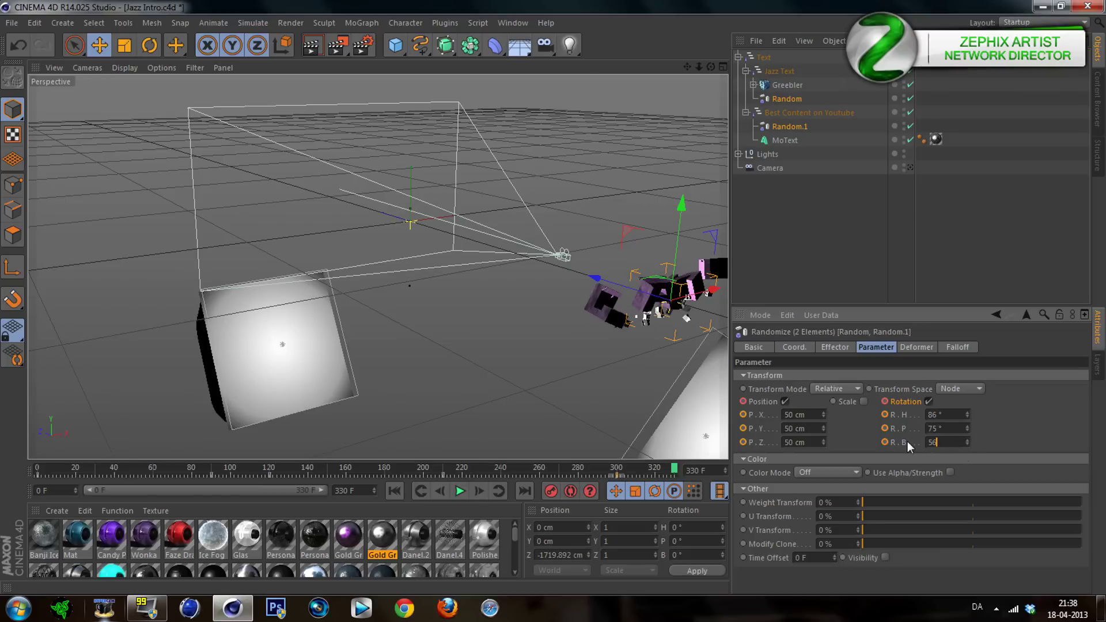
key("Return")
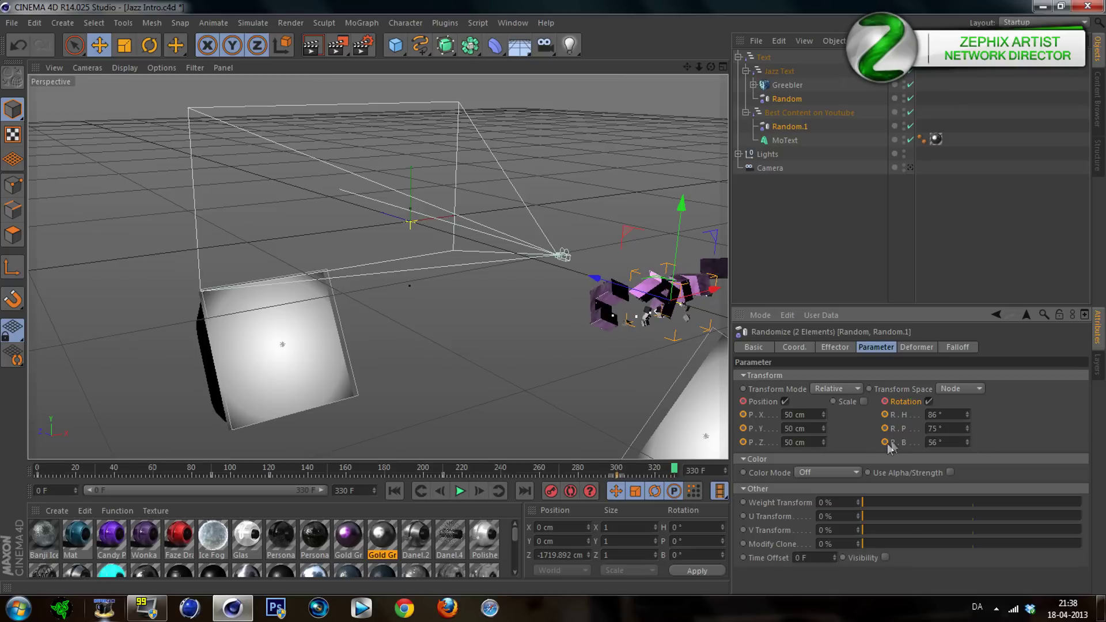
left_click(886, 442, "ctrl")
Step: Key all remaining Position and Rotation values at frame 330 and inspect the keys on the timeline
left_click(743, 401, "ctrl")
left_click(884, 402, "ctrl")
left_click(880, 427)
left_click(675, 480)
left_click(626, 480, "shift")
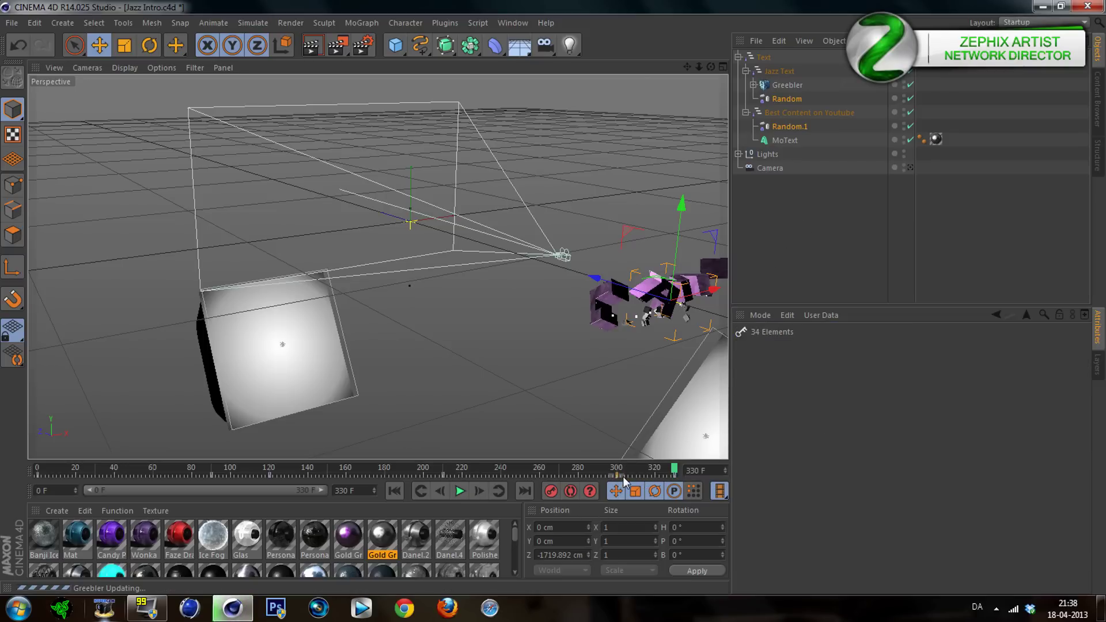
Step: Reselect Random and Random.1 to check their keys at 300 and 330, then preview frame 250
key("ctrl+shift+a")
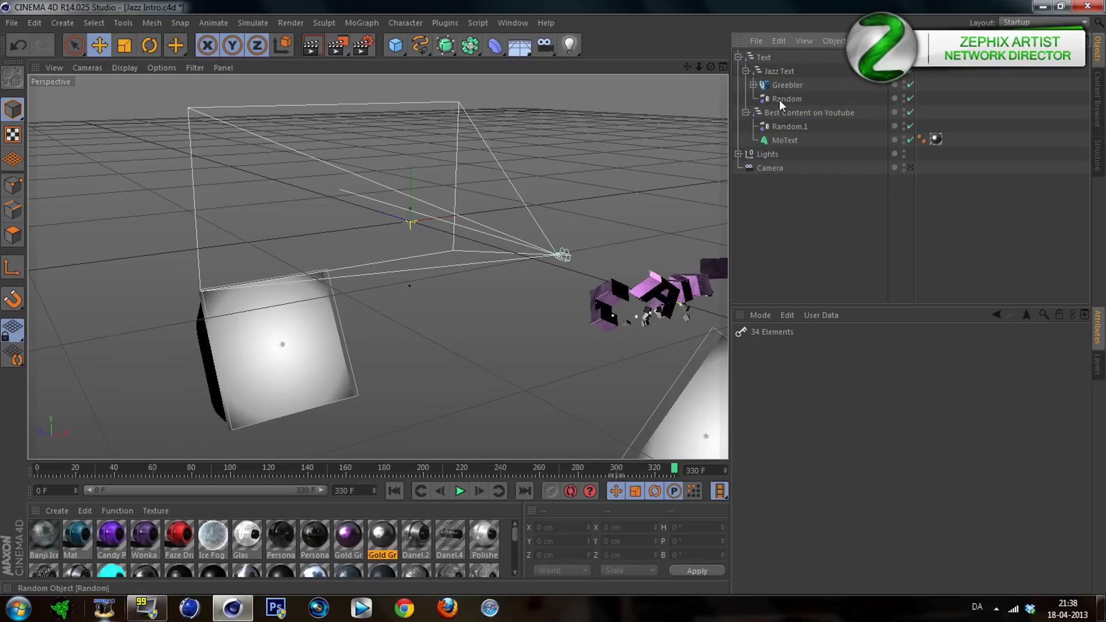
left_click(779, 99)
left_click(787, 125, "ctrl")
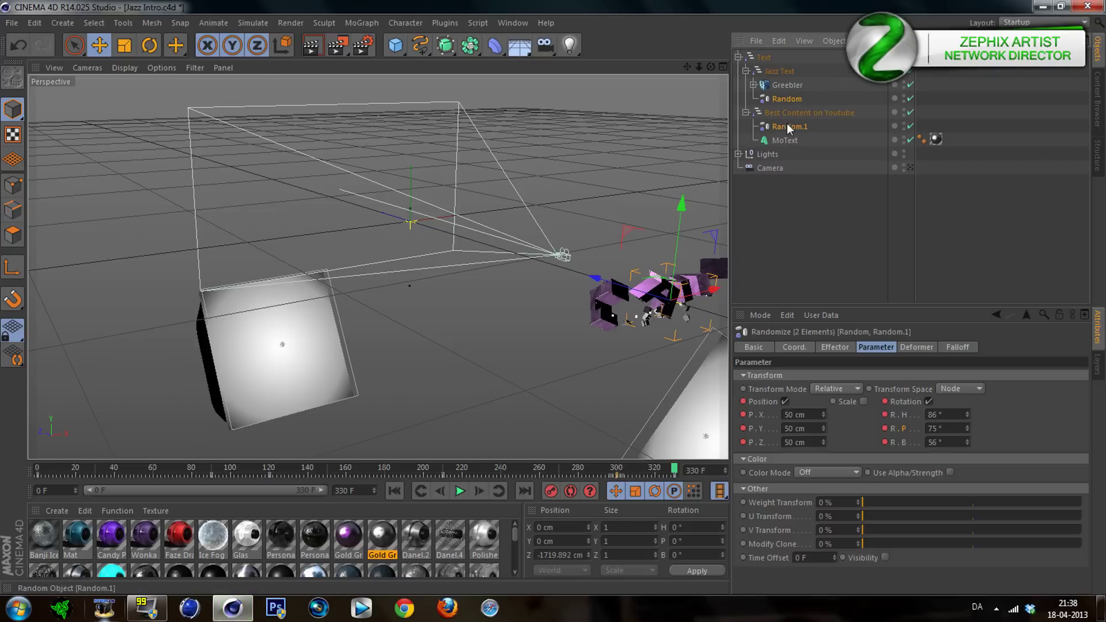
left_click(675, 477)
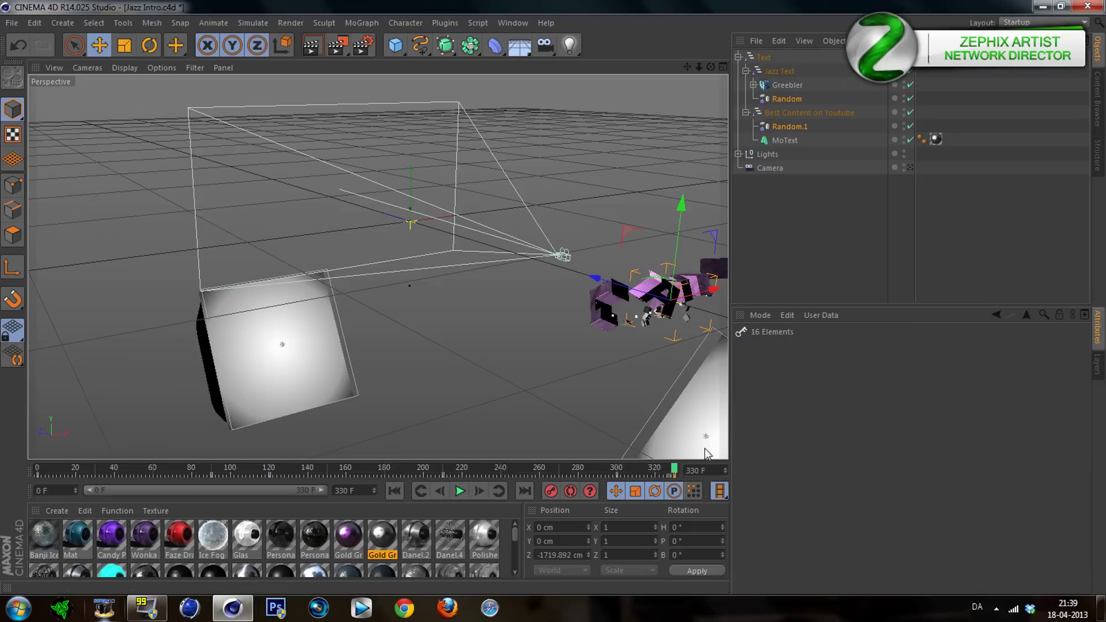
left_click(618, 476)
left_click(781, 259)
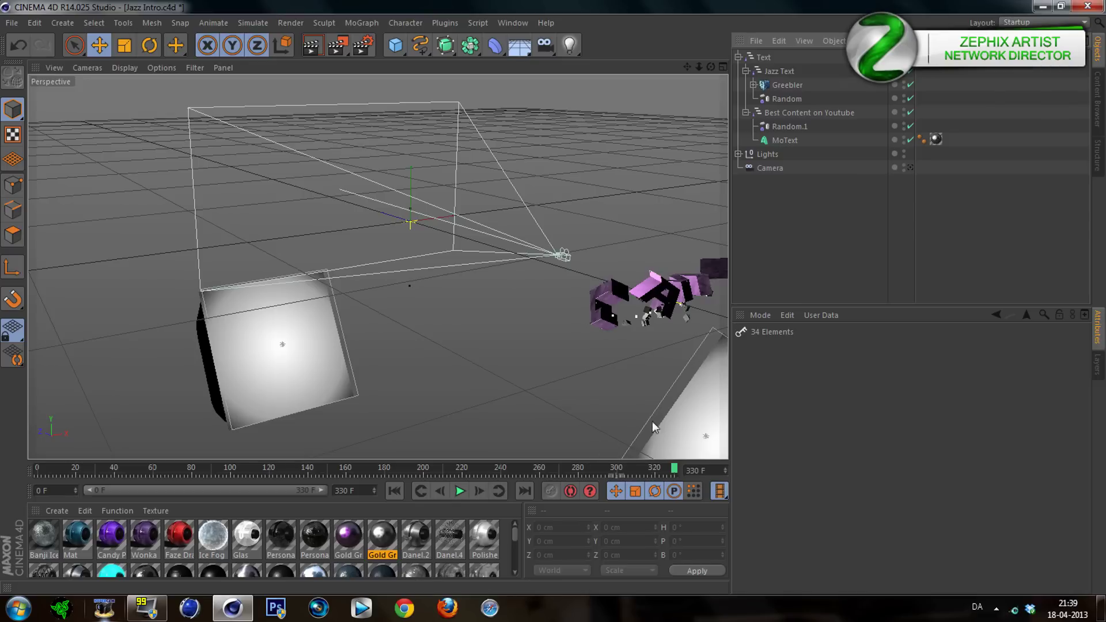
left_click(519, 470)
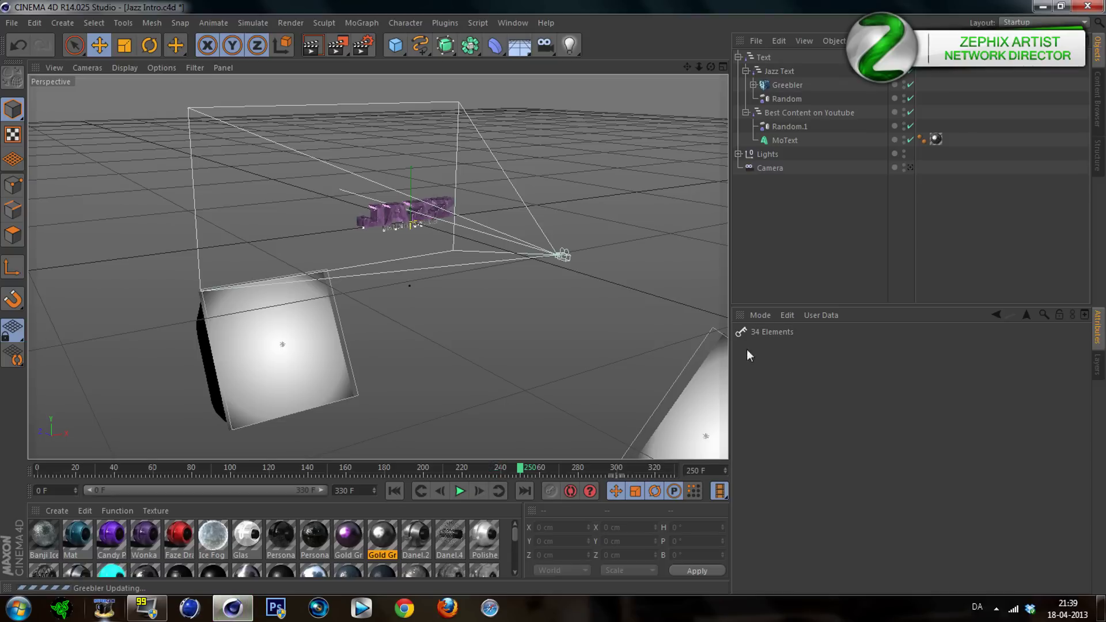
Step: Look through the scene Camera and collapse the Best Content, Jazz Text and Text groups
left_click(909, 167)
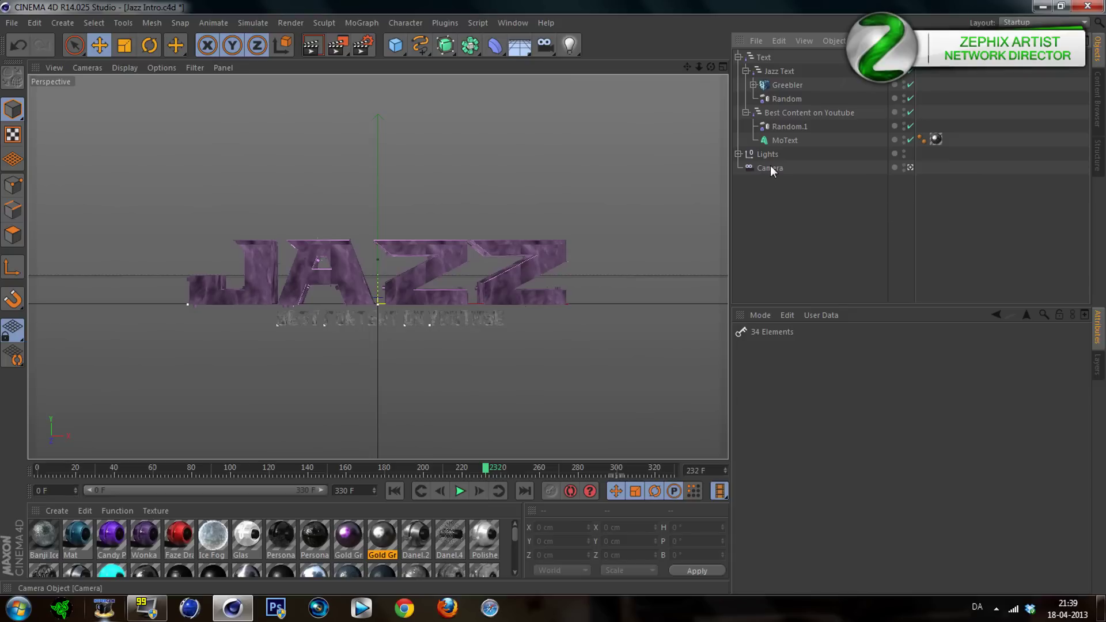
left_click(746, 112)
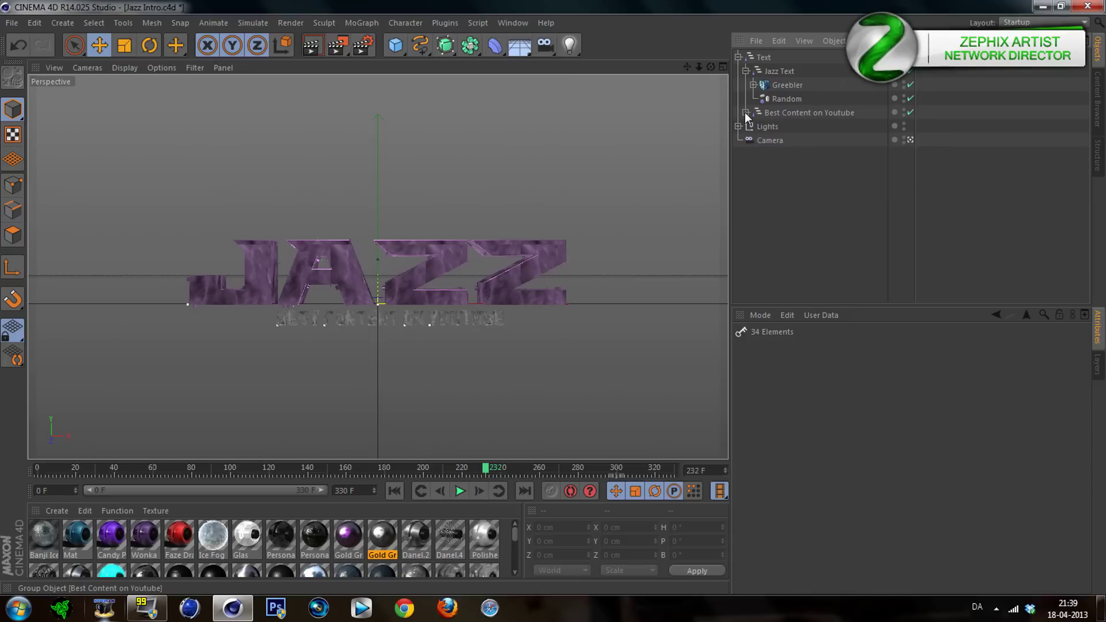
left_click(746, 71)
left_click(736, 58)
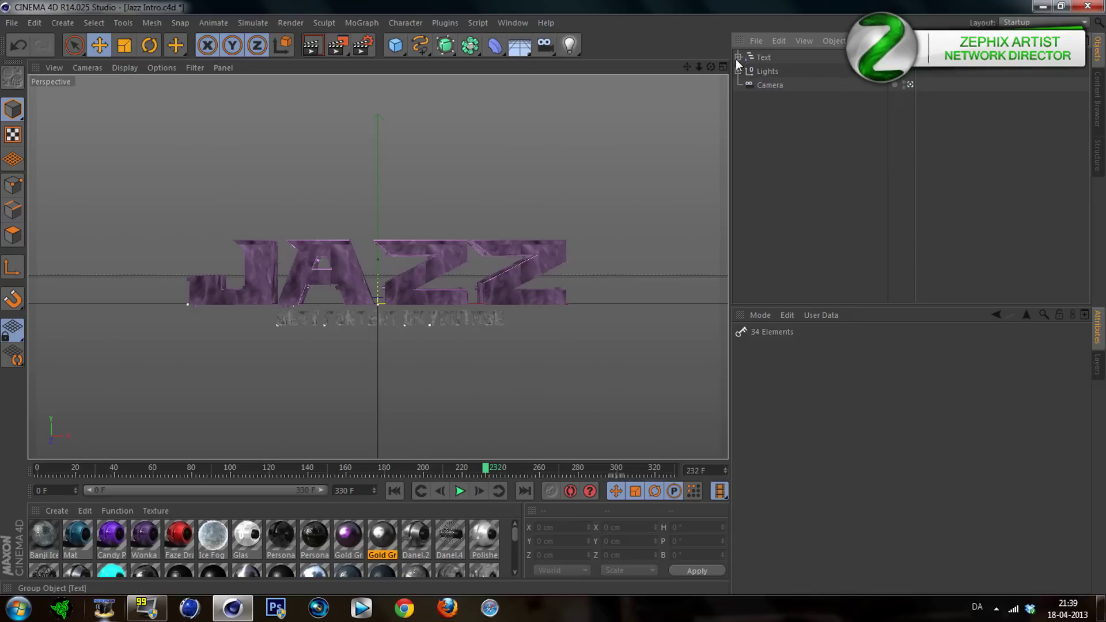
left_click(772, 86)
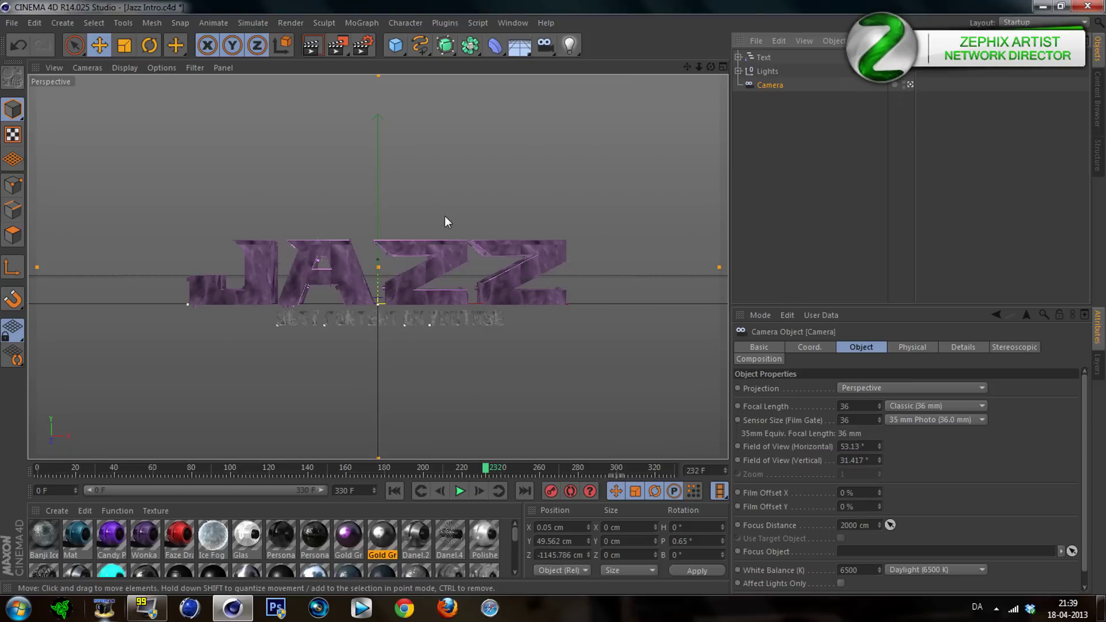
Step: Add a Vibrate tag to the Camera, enable position shaking and change its seed value
right_click(804, 92)
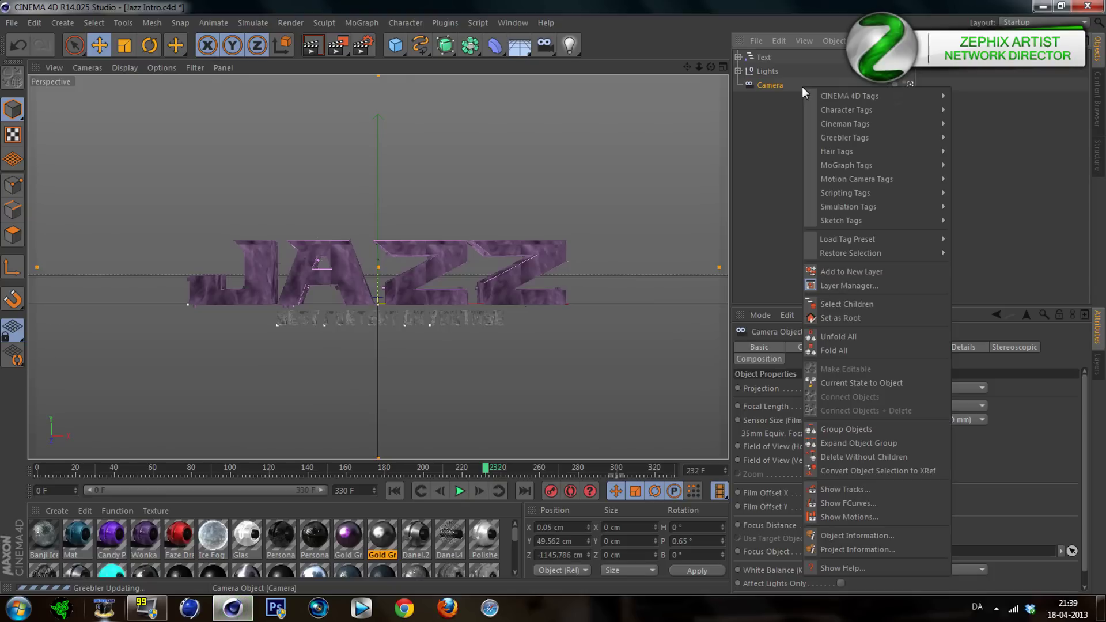
mouse_move(849, 95)
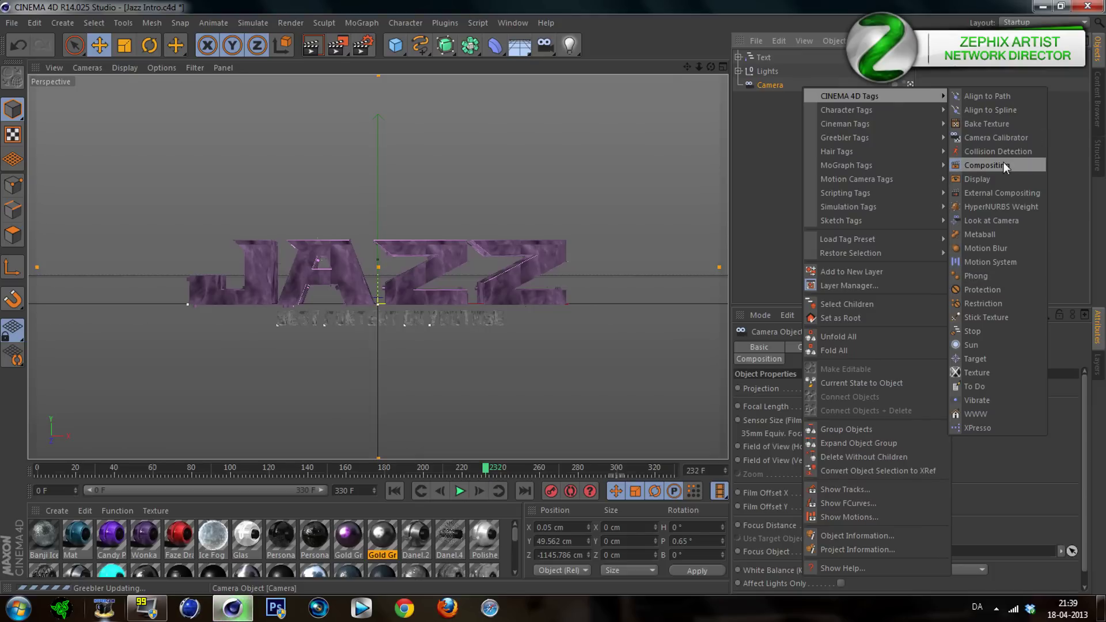
left_click(986, 398)
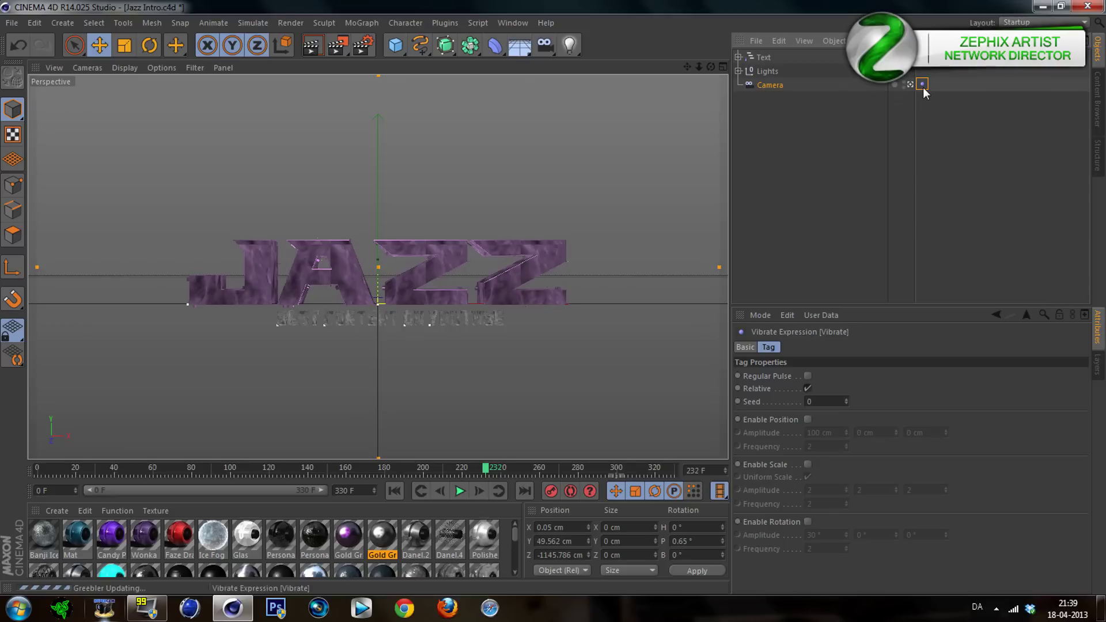
left_click(808, 419)
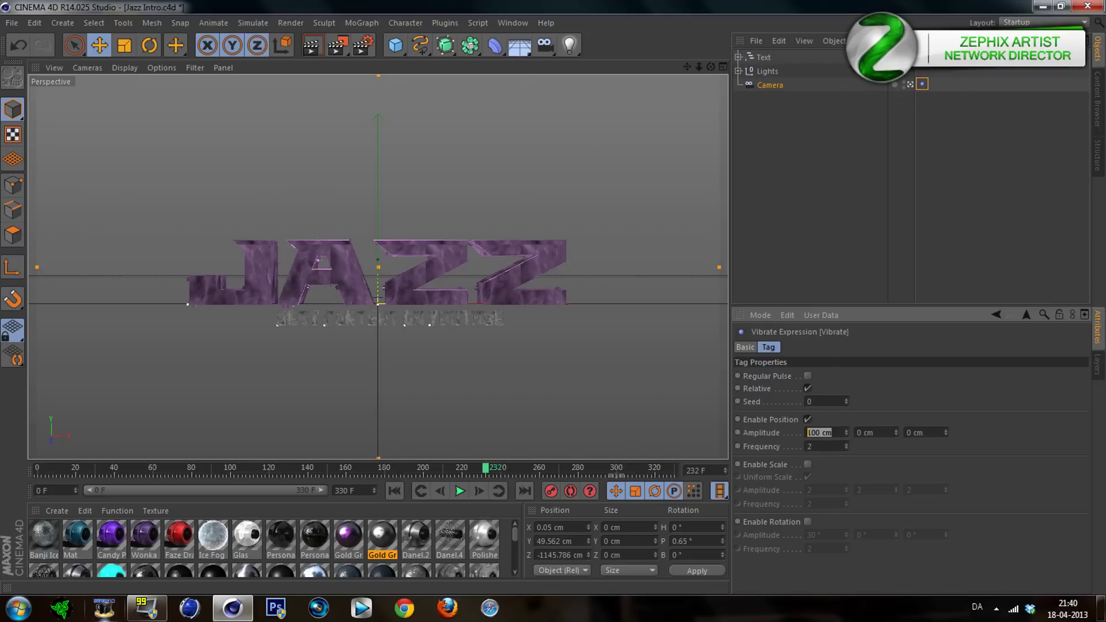
double_click(847, 399)
Step: Set the Vibrate tag's X, Y and Z amplitude to 15 cm, then deselect the camera
left_click(820, 432)
type("15")
key("Tab")
type("1")
key("Tab")
type("1")
key("Return")
left_click(804, 197)
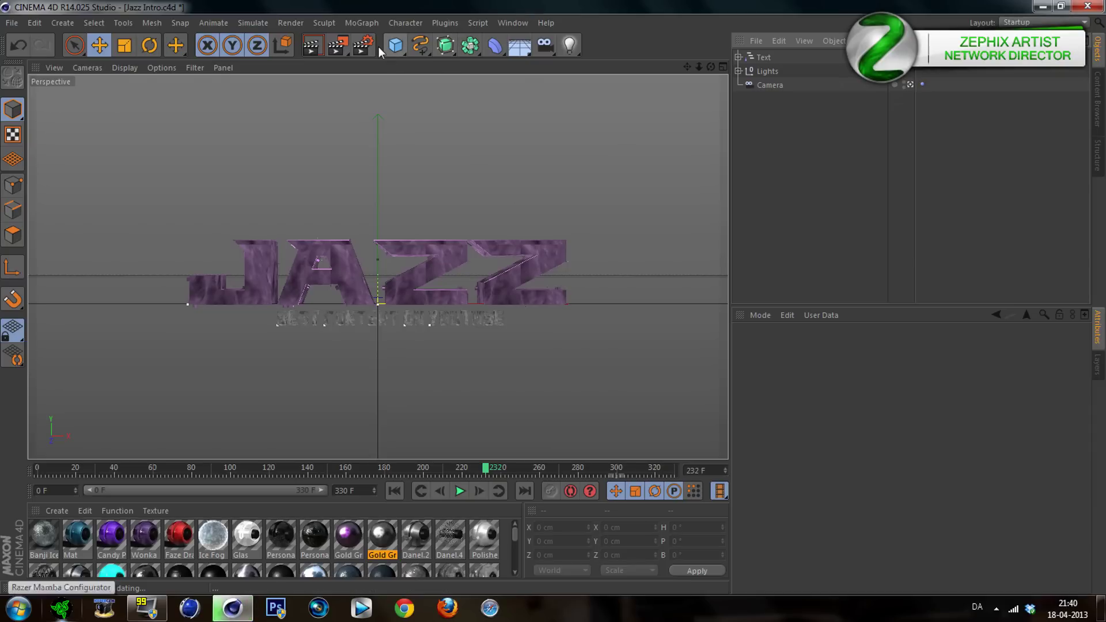
Step: Save the project from the File menu
left_click(11, 22)
left_click(37, 134)
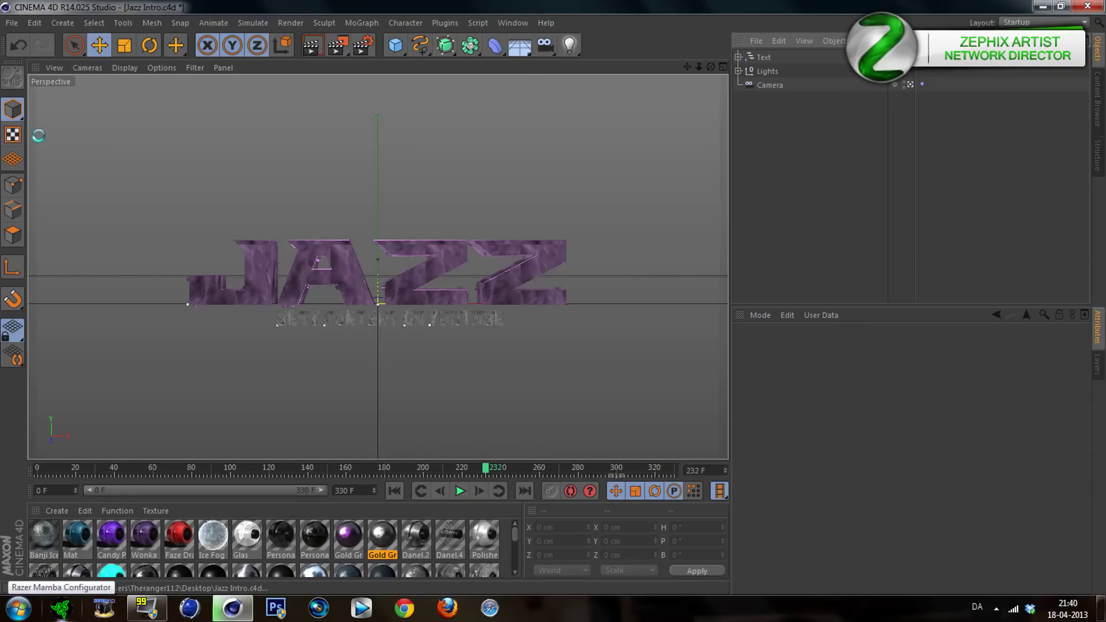
left_click(363, 46)
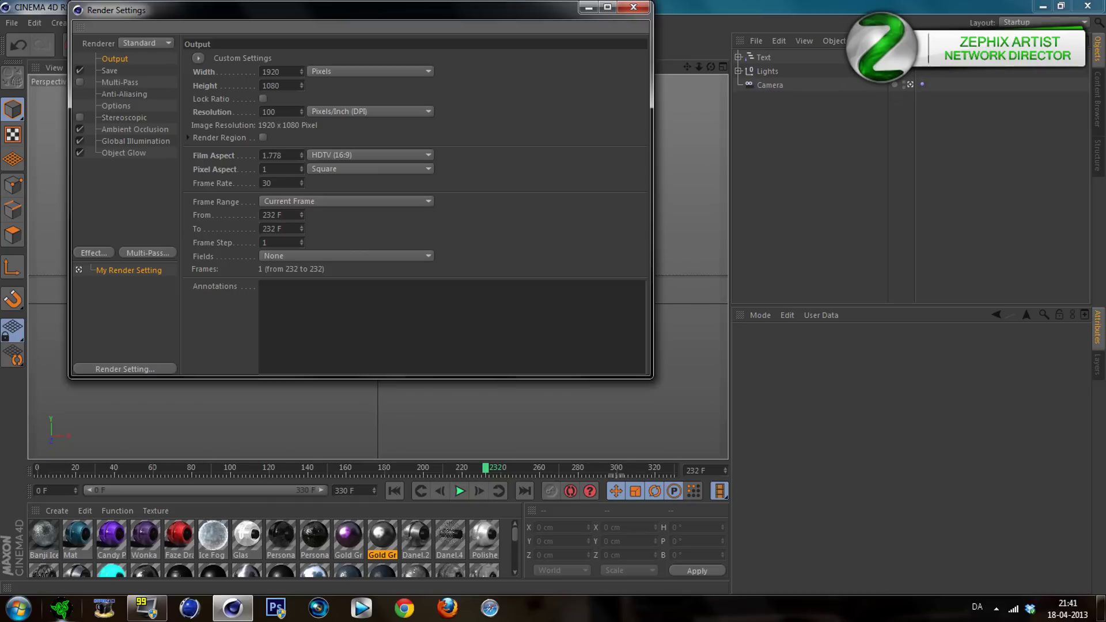
Step: Set the render output resolution to 1280 x 720 pixels
left_click_drag(278, 72, 263, 72)
key("BackSpace")
key("BackSpace")
type("80")
key("Return")
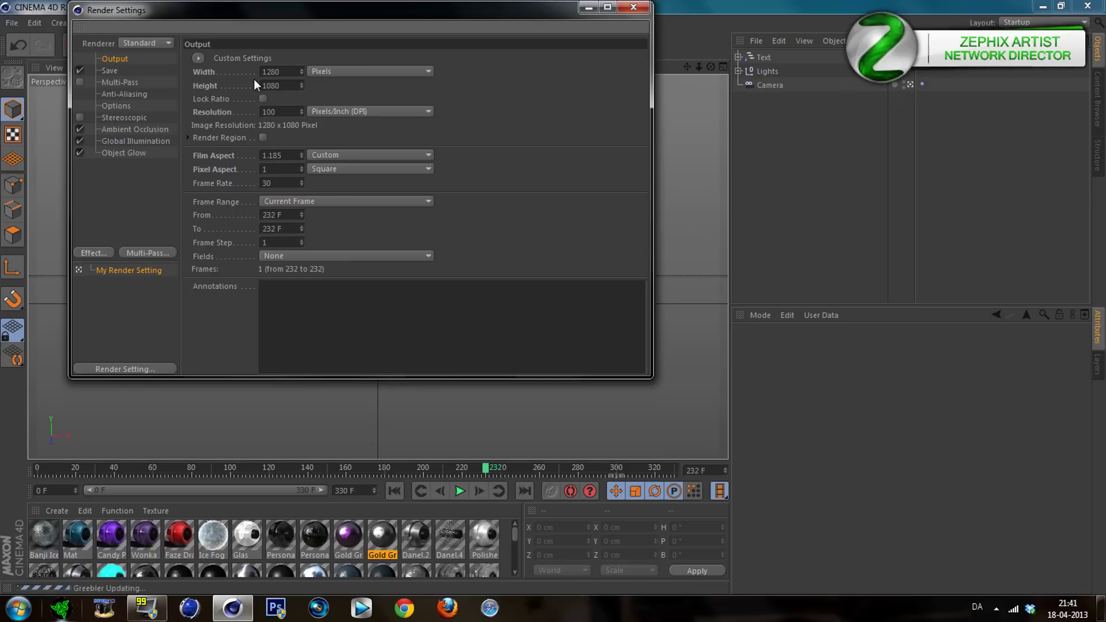
left_click_drag(280, 85, 251, 85)
type("720")
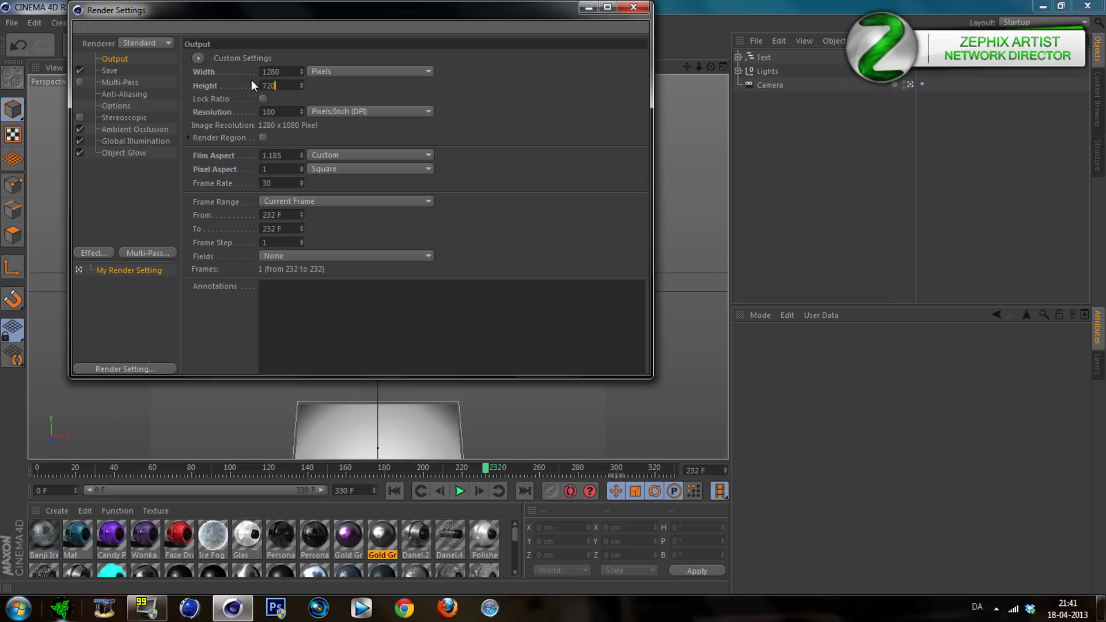
key("Return")
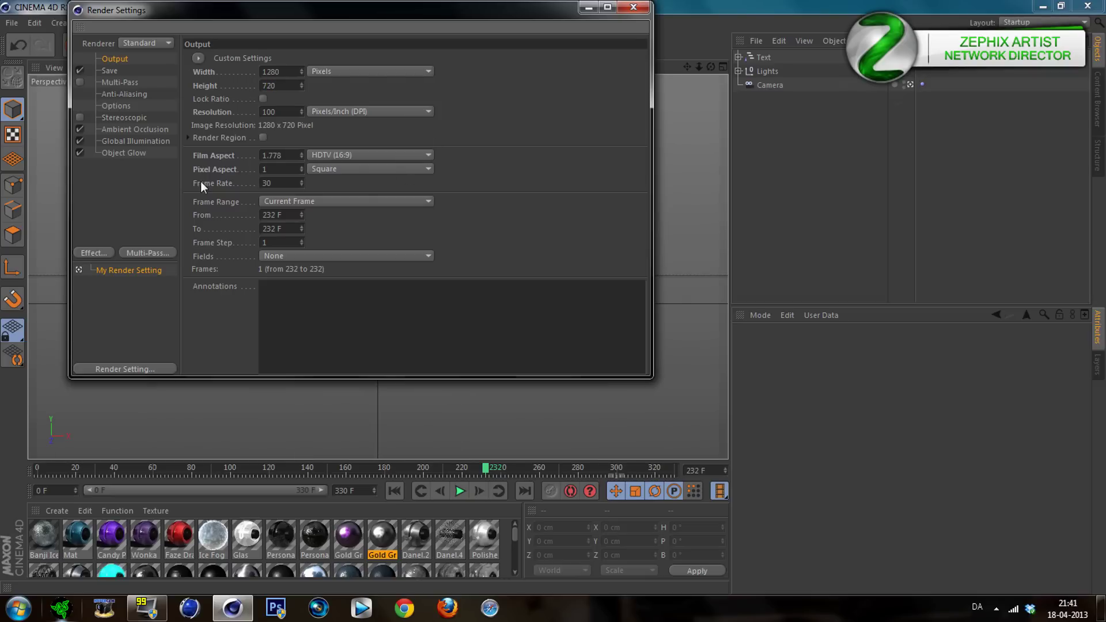
Step: Set the render frame range from 0 F to 330 F
key("Tab")
type("0")
key("Tab")
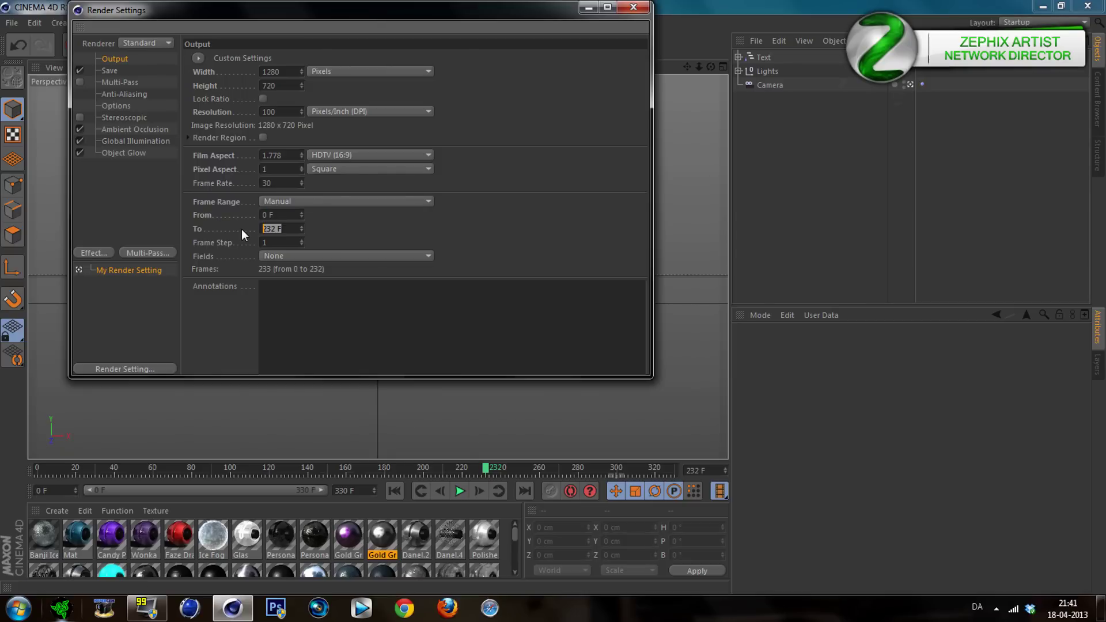
type("33")
type("0")
key("Return")
left_click(138, 133)
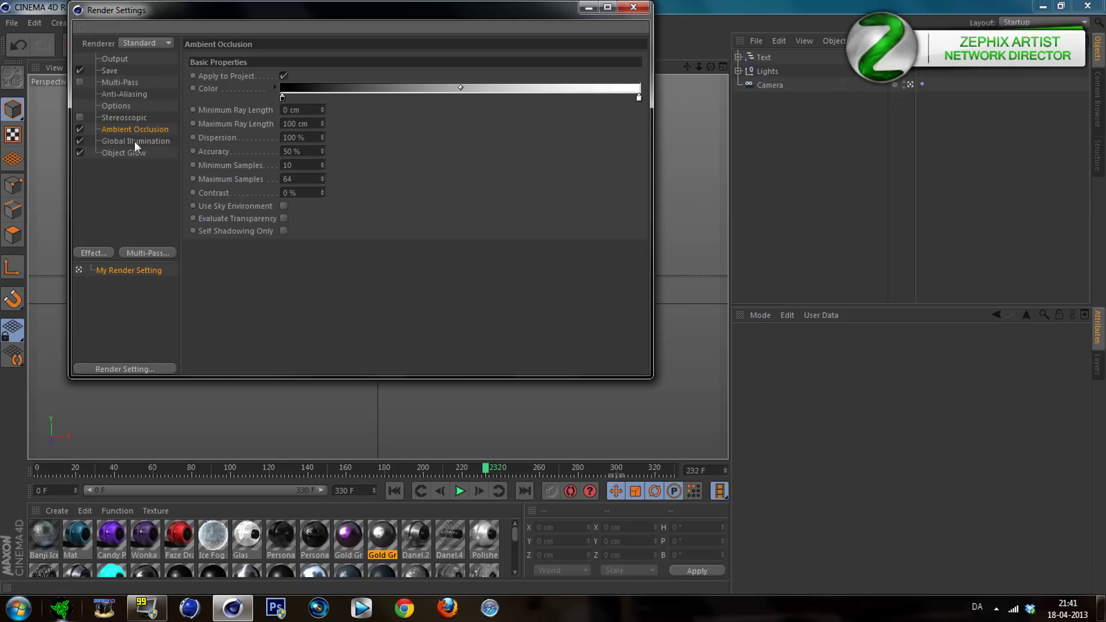
Step: Review the Ambient Occlusion, Global Illumination, Object Glow, Options and Anti-Aliasing pages
left_click(135, 141)
left_click(128, 154)
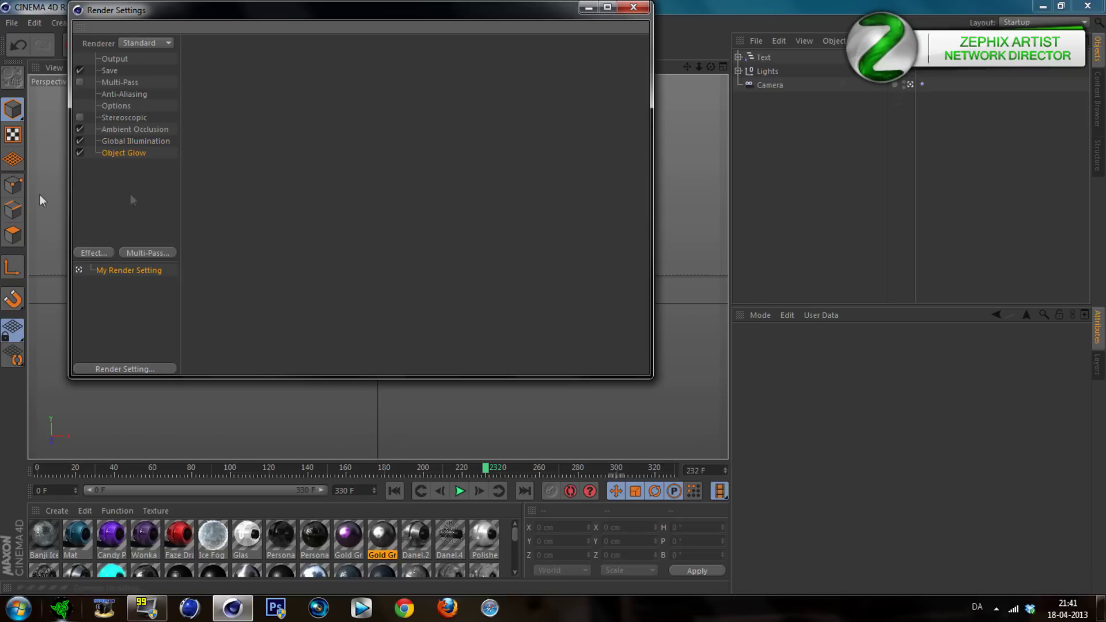
left_click(115, 141)
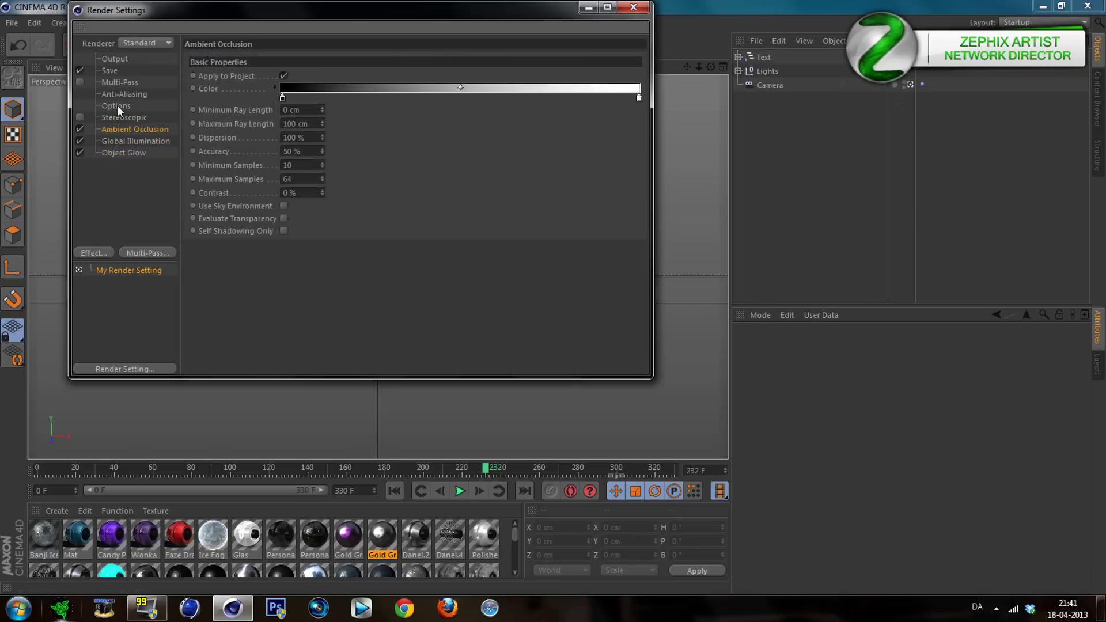
left_click(116, 106)
left_click(120, 95)
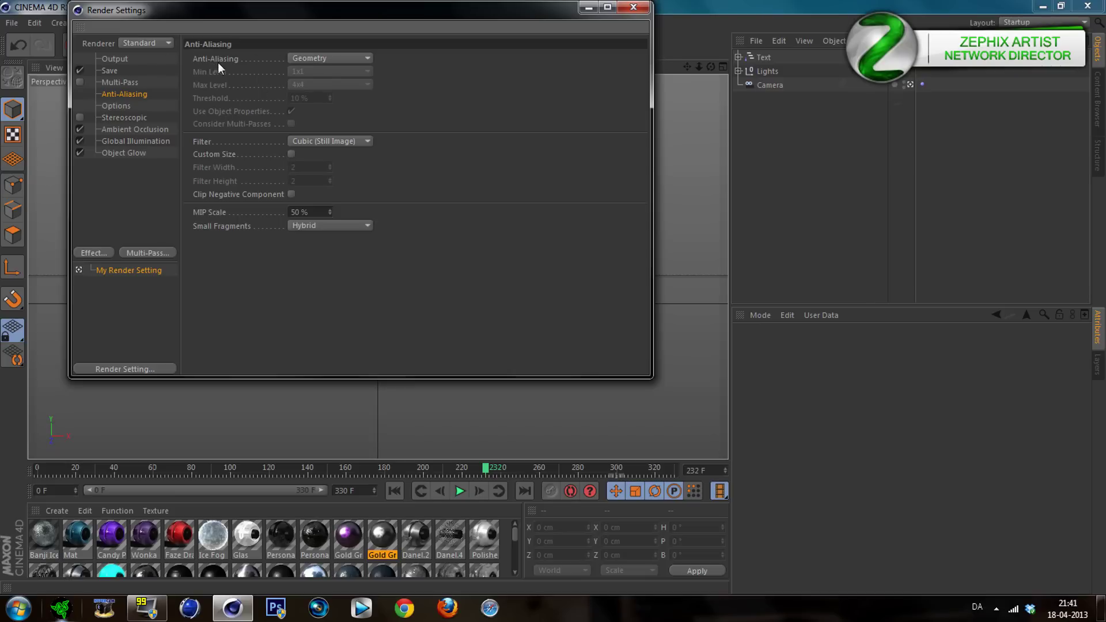
Step: Keep anti-aliasing at Geometry and bring up the Save page with PNG output
left_click(303, 58)
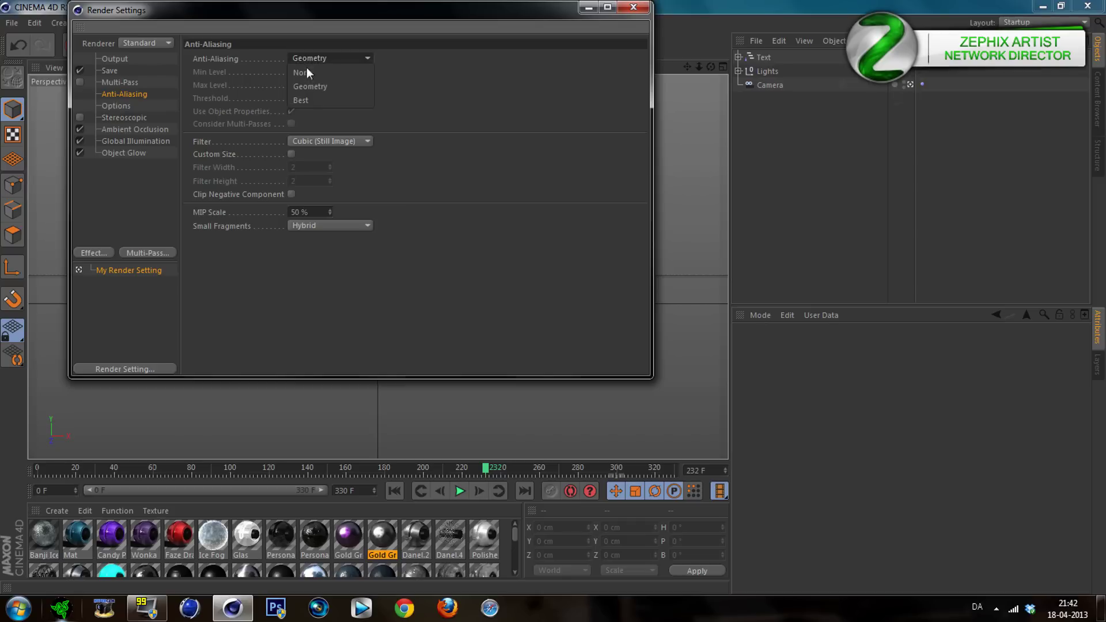
left_click(314, 57)
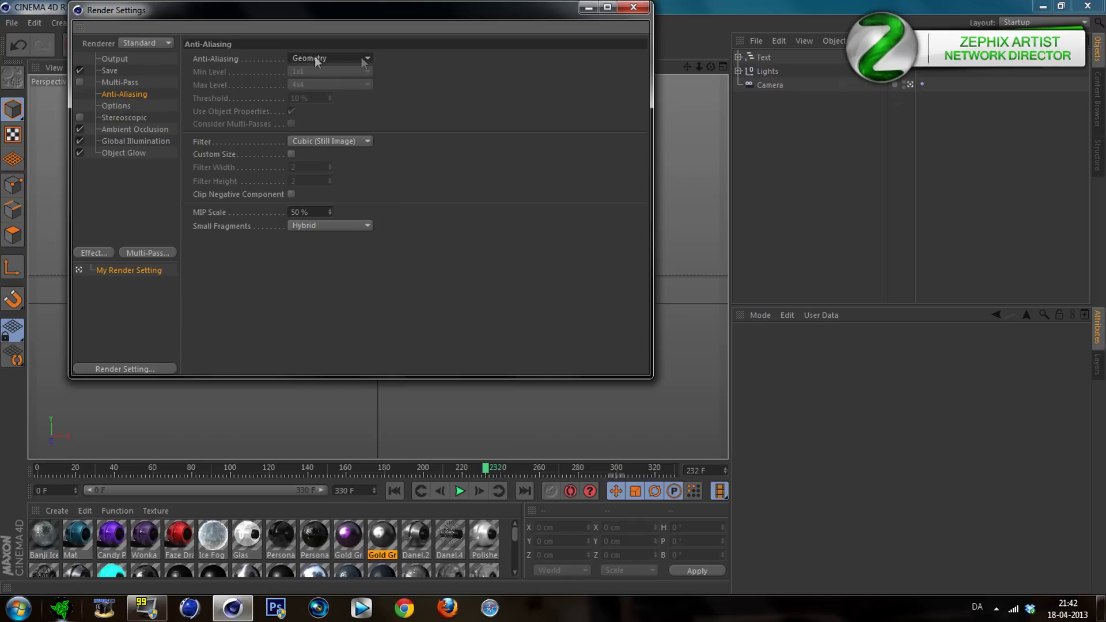
left_click(138, 80)
left_click(130, 106)
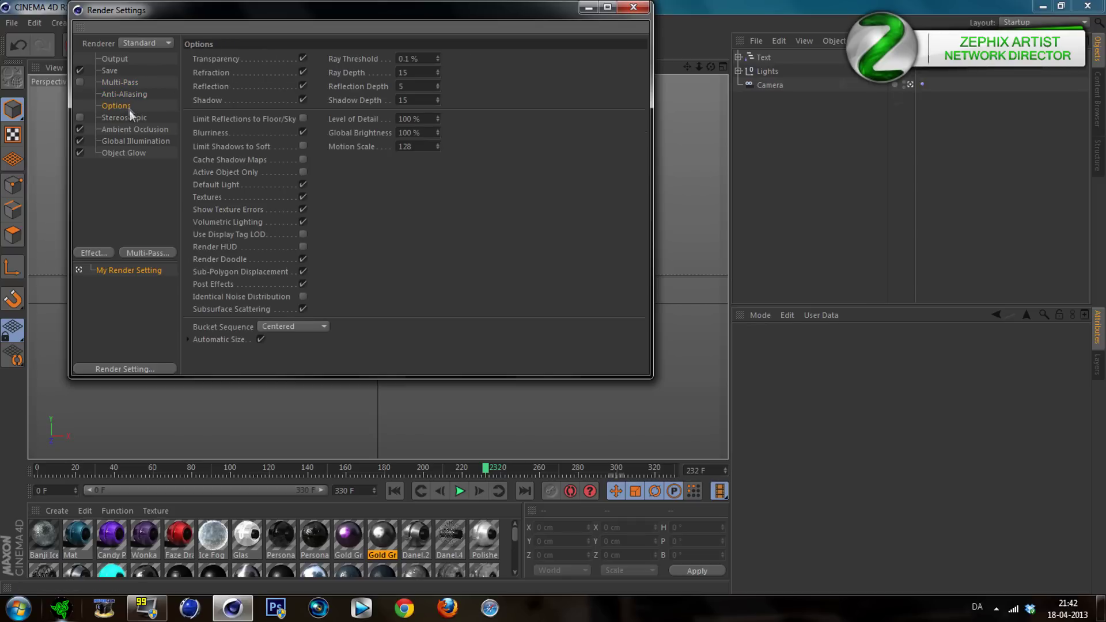
left_click(131, 113)
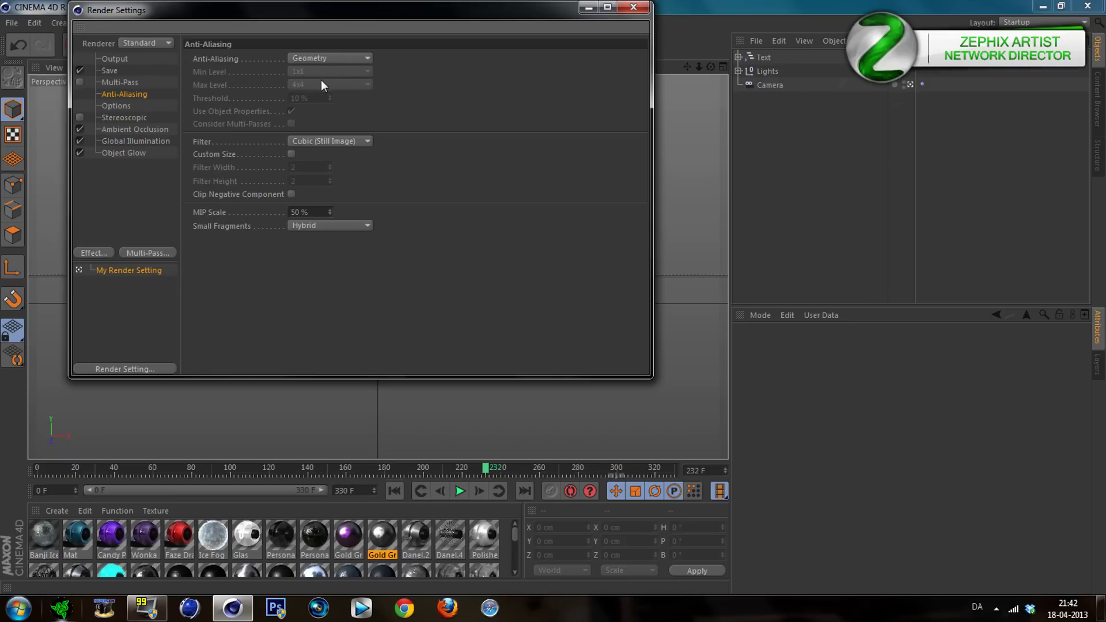
left_click(128, 81)
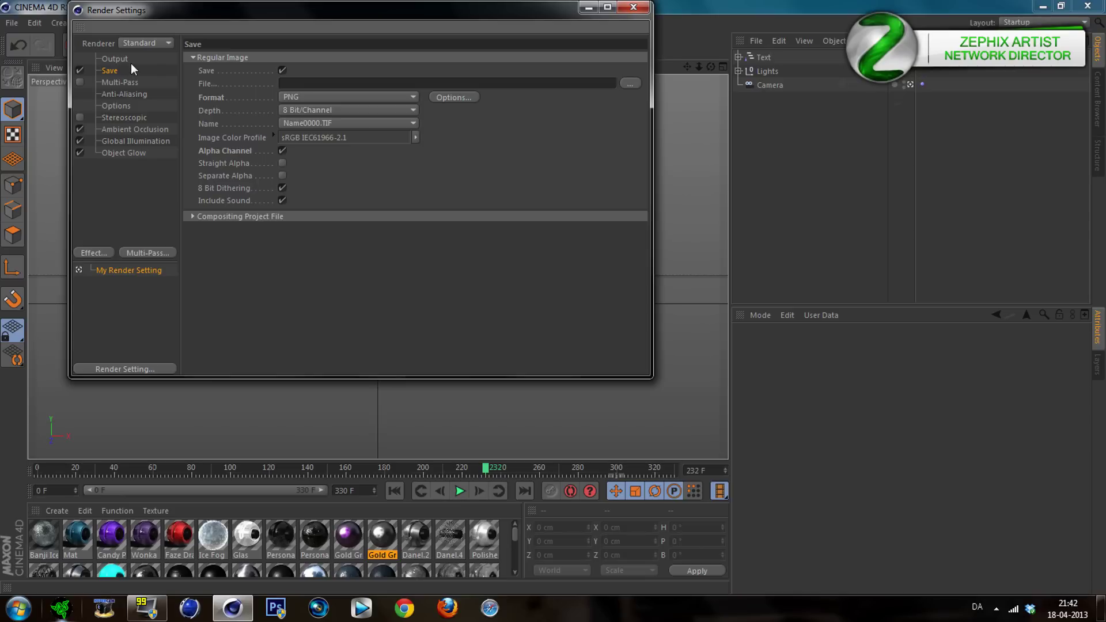
Step: Open the Save File dialog for the render output file from the Save page
left_click(130, 63)
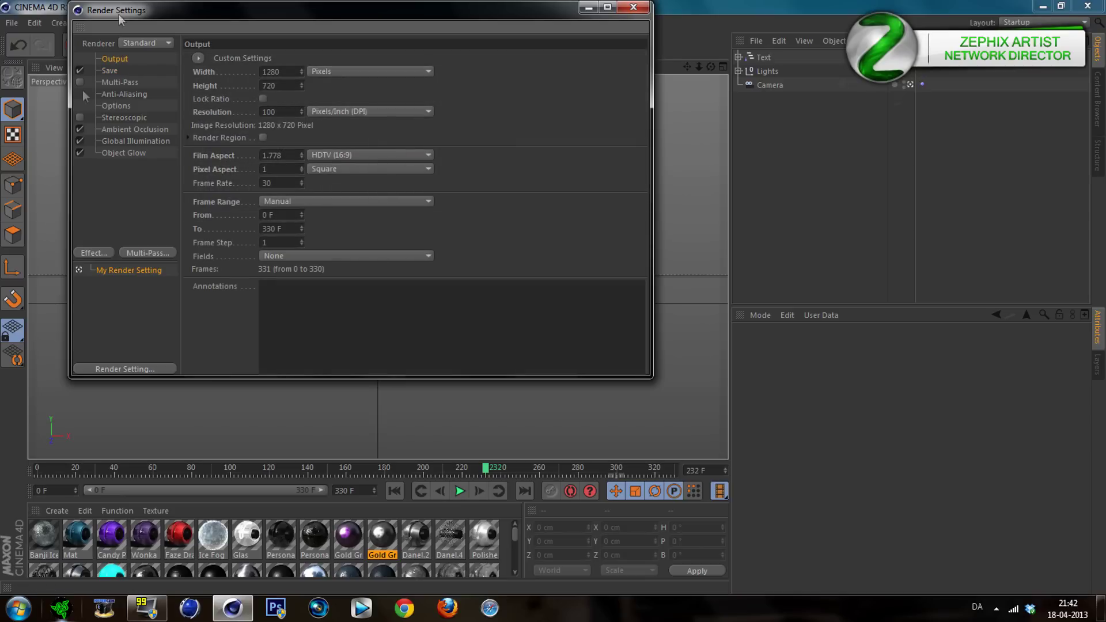
left_click(112, 70)
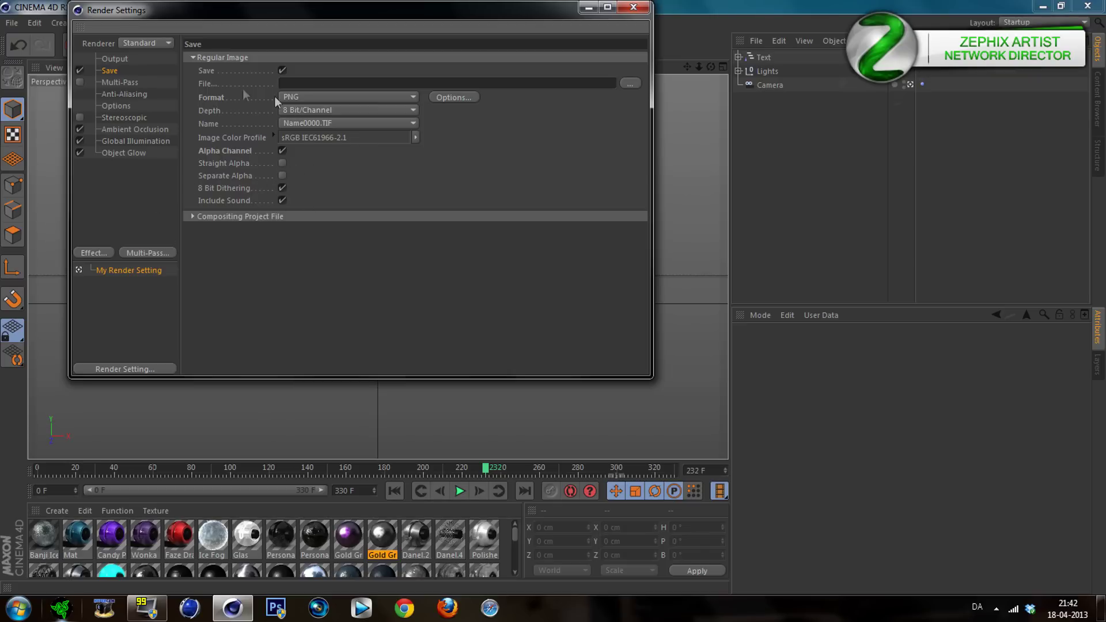
left_click(633, 83)
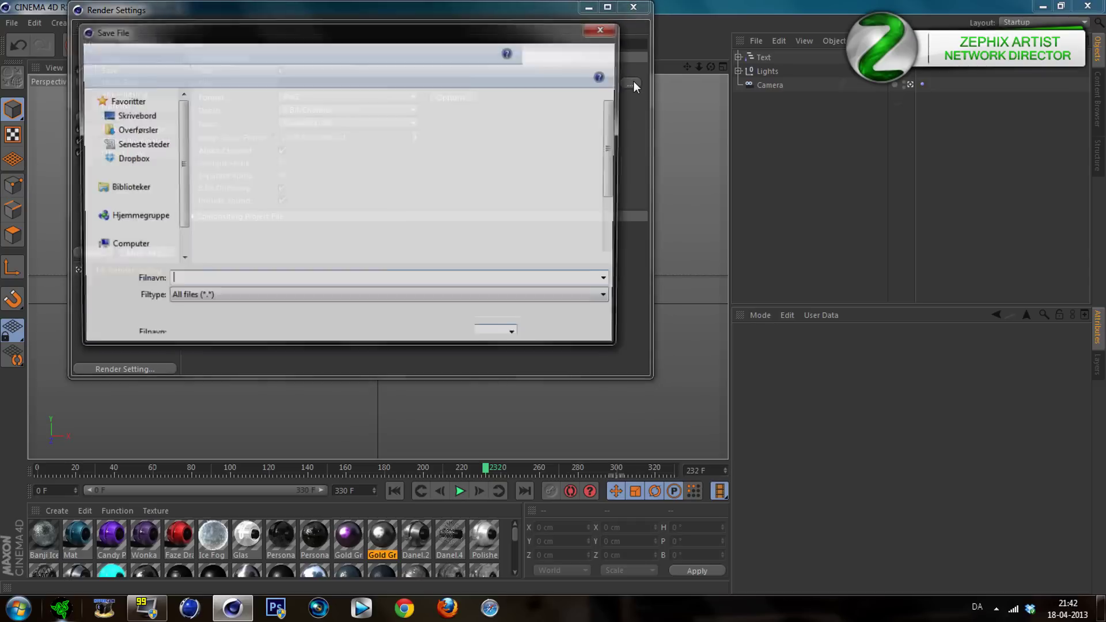
Step: Create a new folder on the desktop and name it starting 'Jazz Intro S'
scroll(167, 132, "up", 1)
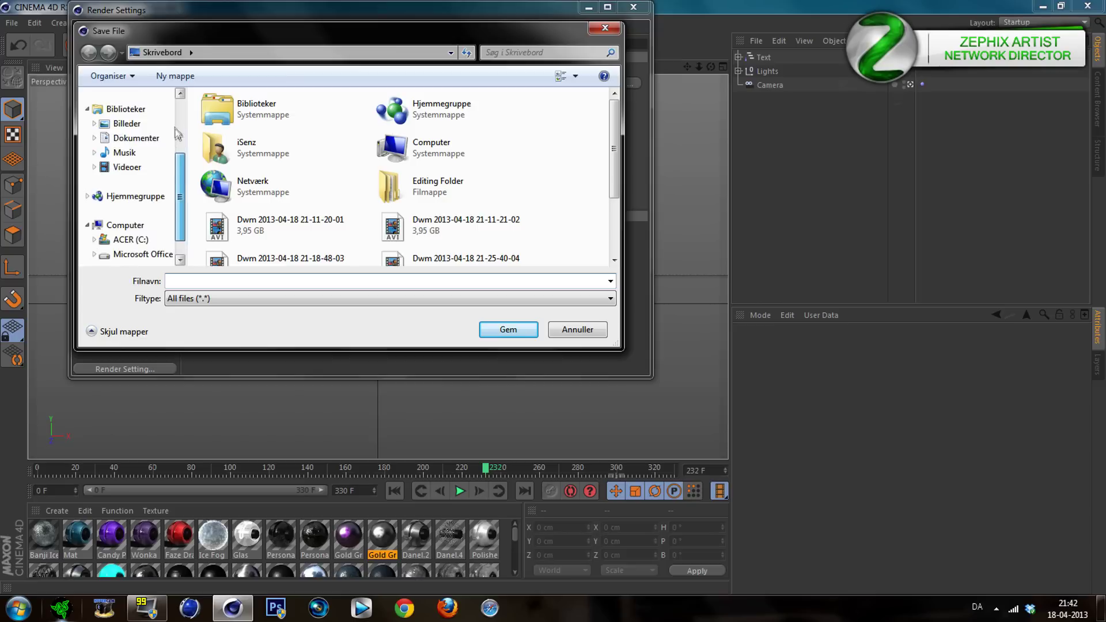
scroll(172, 129, "up", 2)
left_click(143, 117)
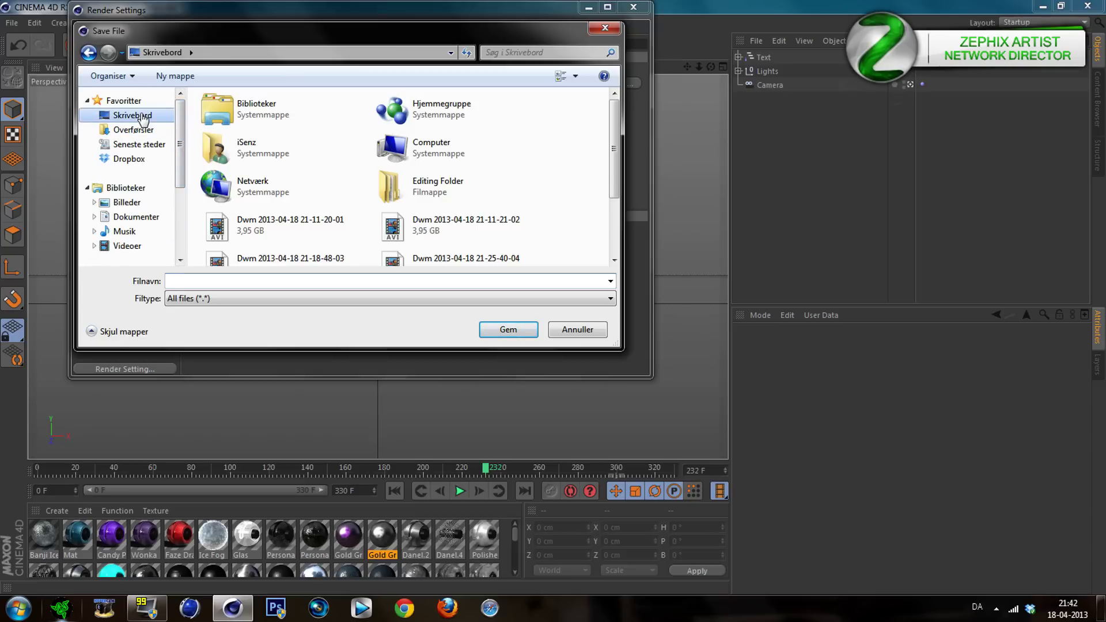
left_click(180, 78)
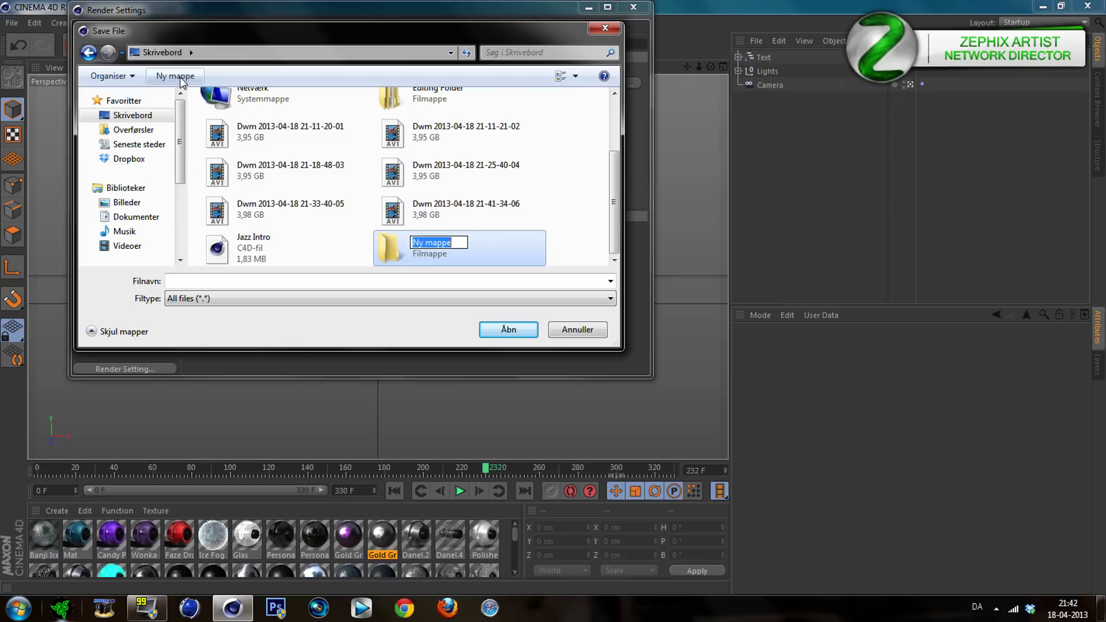
type("JAzz")
key("BackSpace")
key("BackSpace")
key("BackSpace")
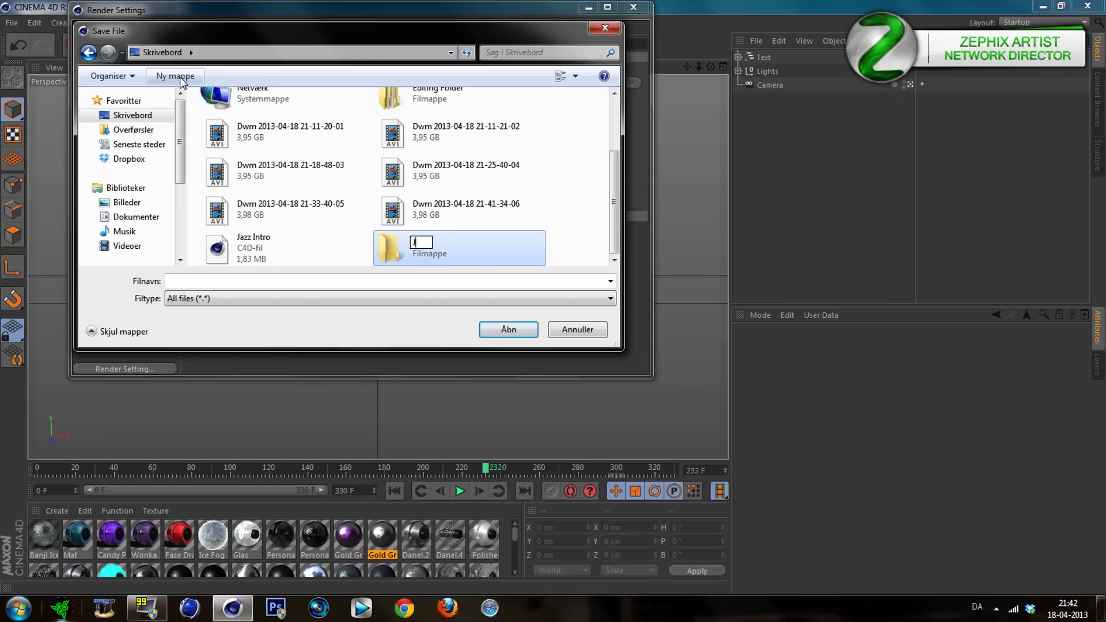
type("azz In")
type("tro Sepe")
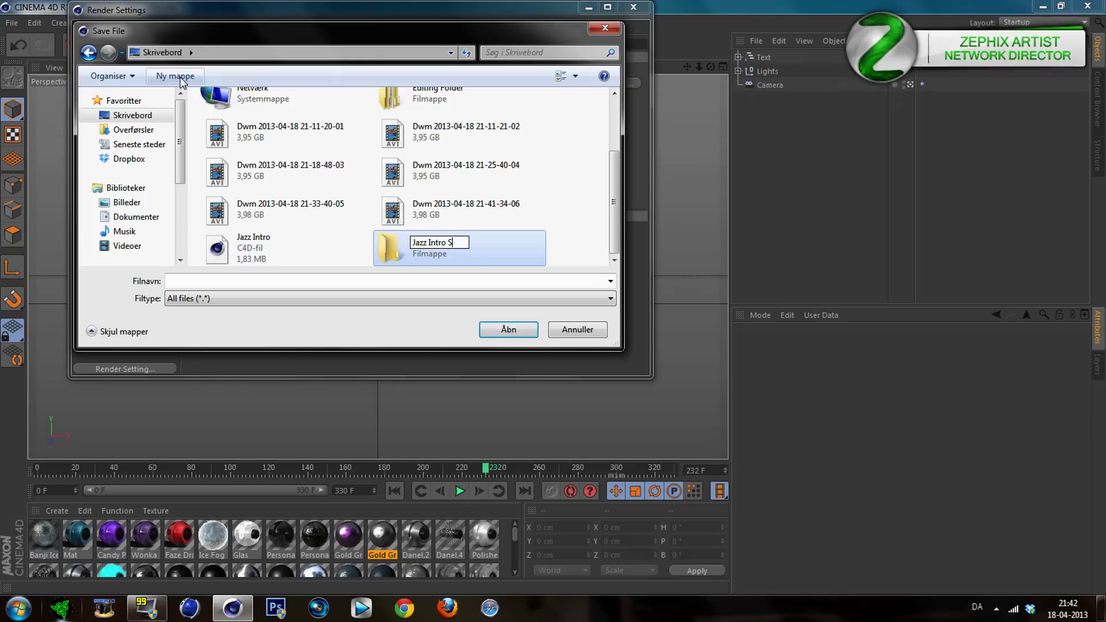